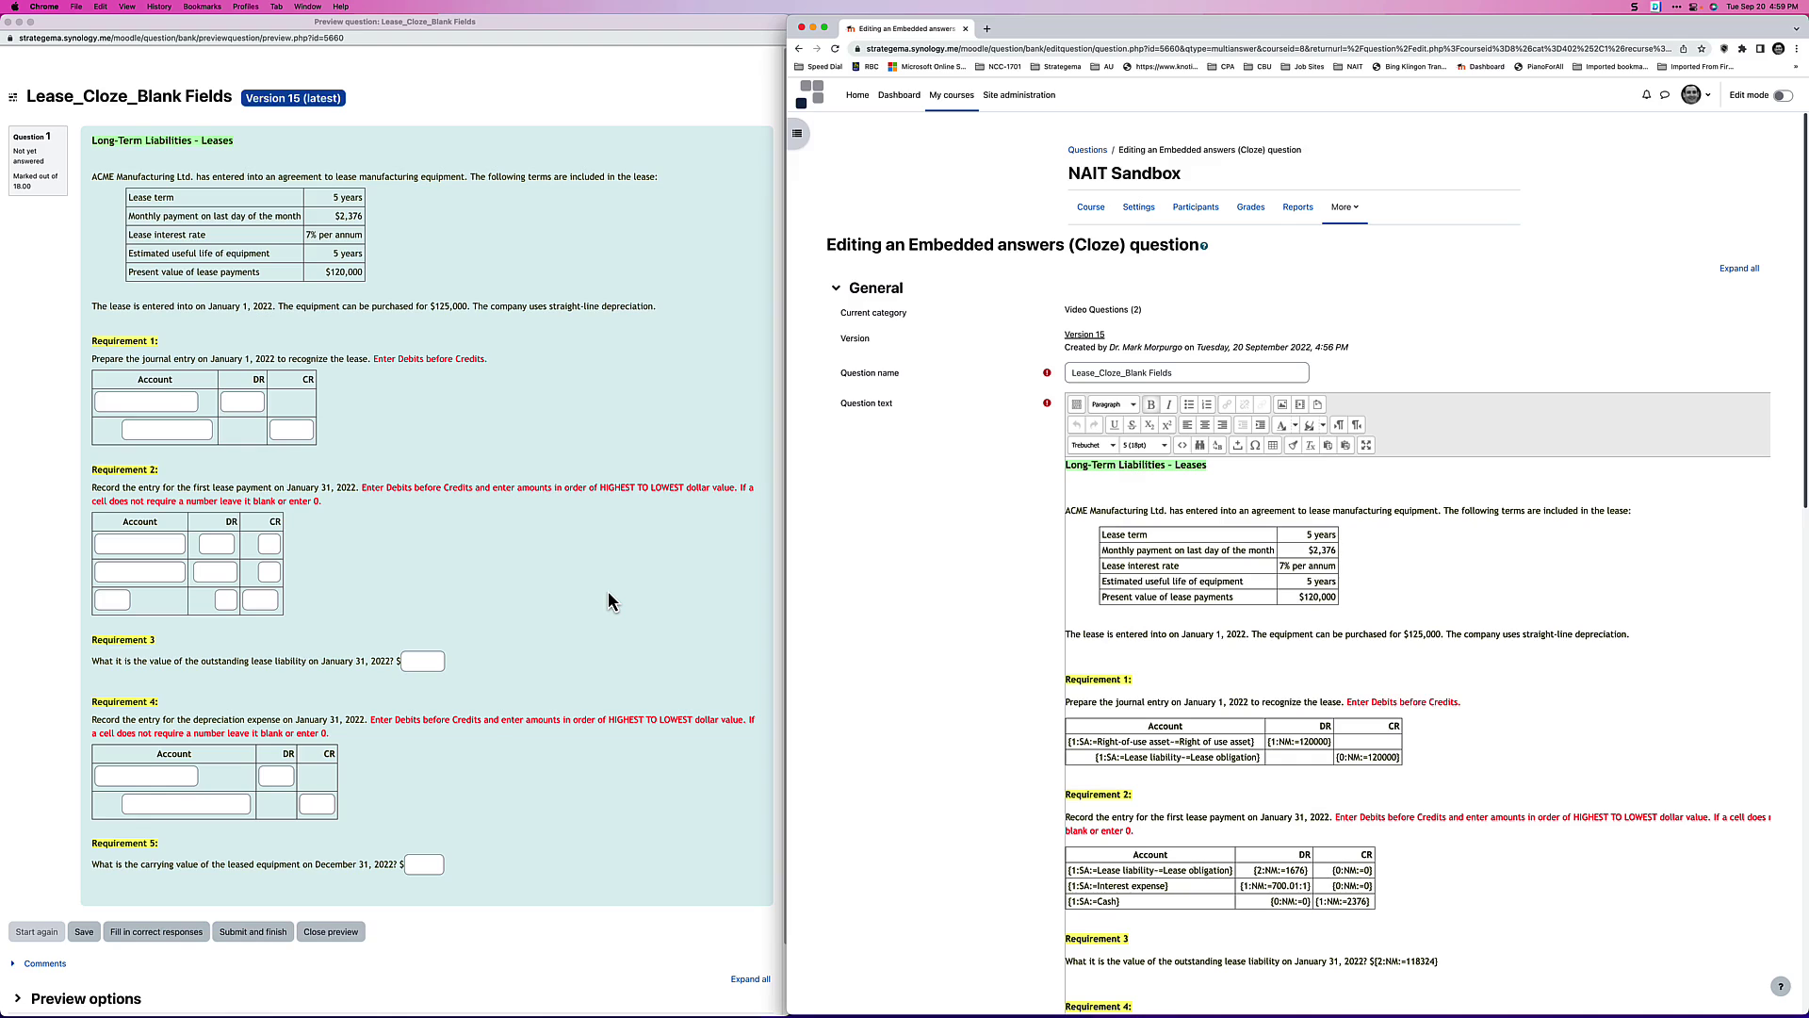
Step: Read through the previewed lease question, from the given lease terms to Requirement 1's red instruction on debits and credits
click(94, 141)
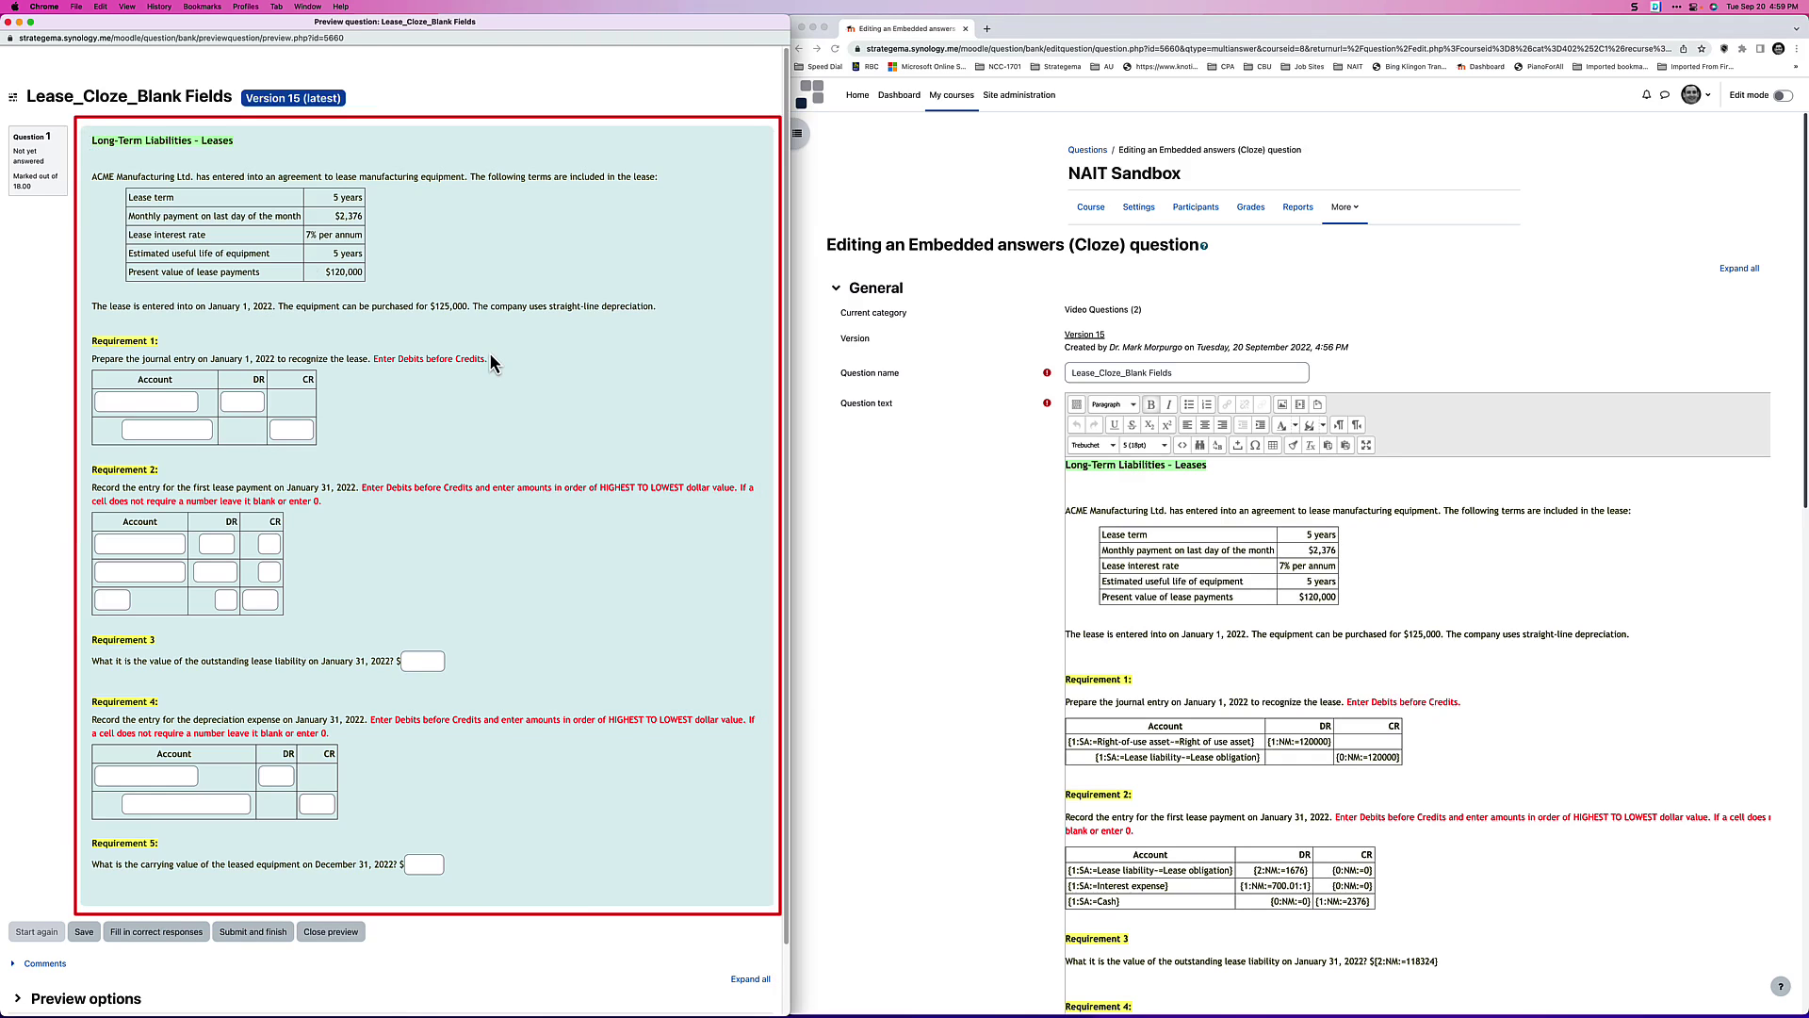
scroll(1621, 493, down, 1)
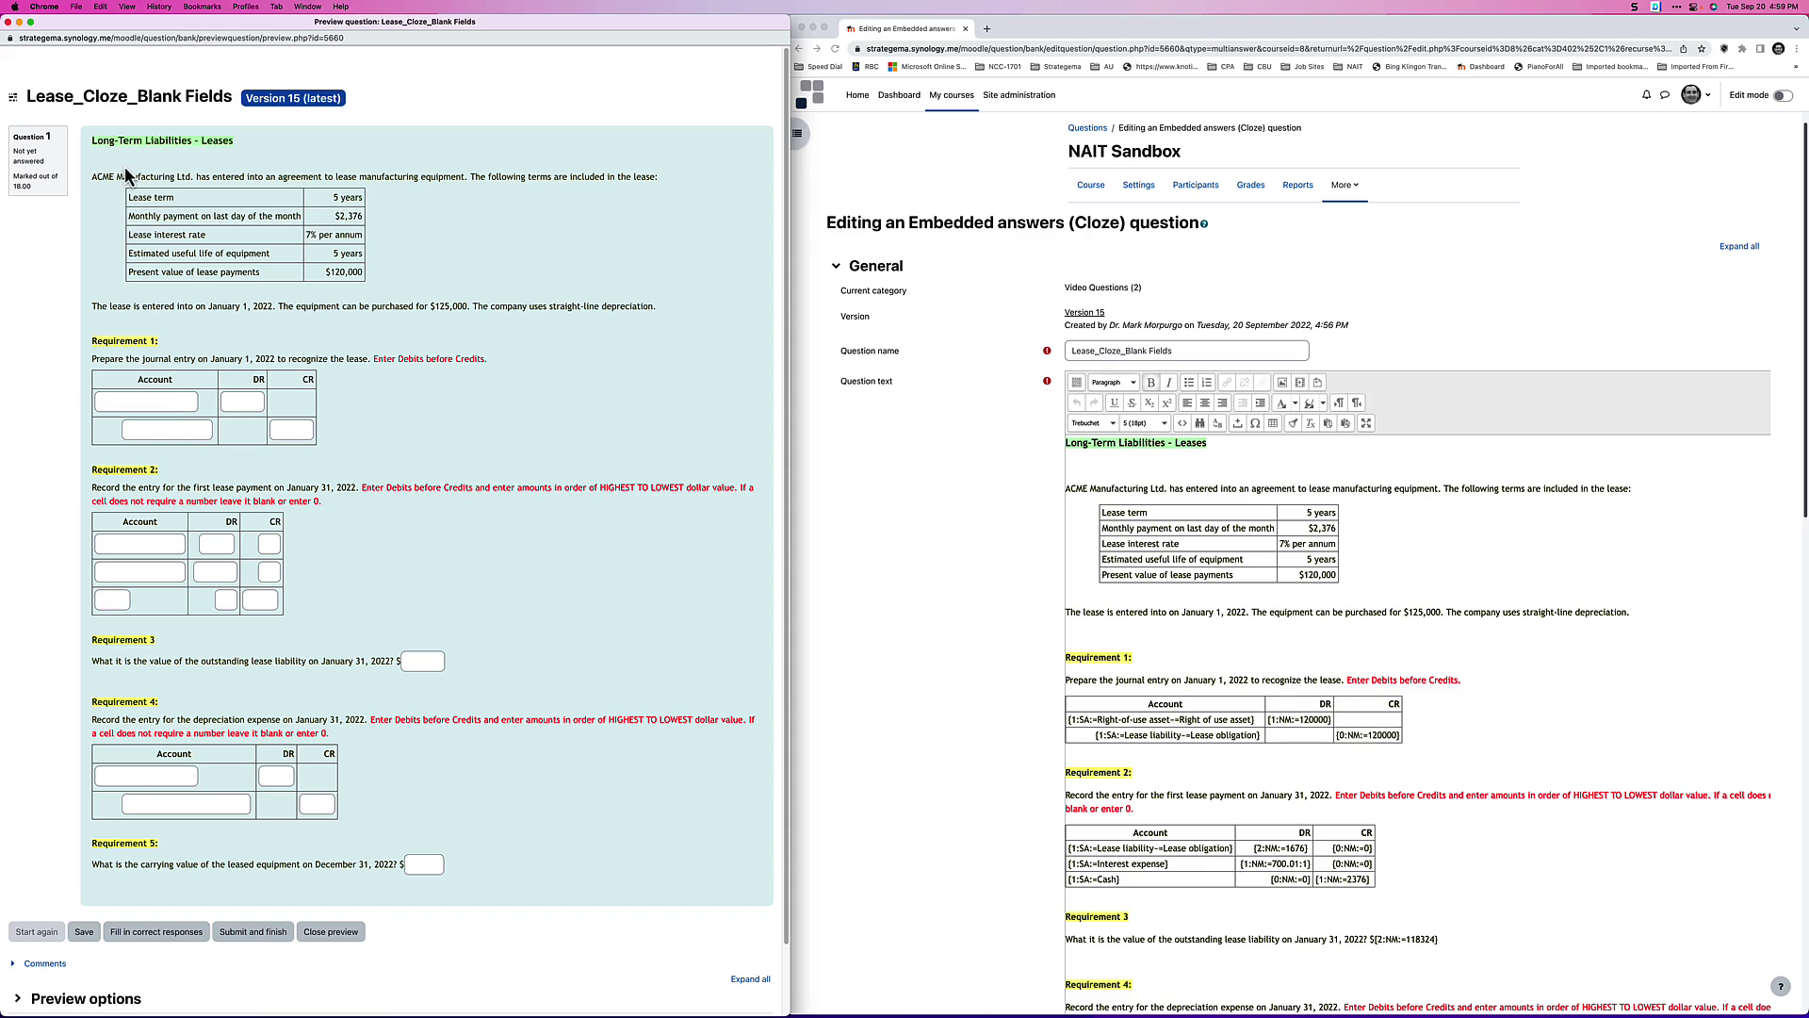
drag(94, 179, 671, 330)
click(675, 358)
drag(375, 359, 494, 374)
click(487, 396)
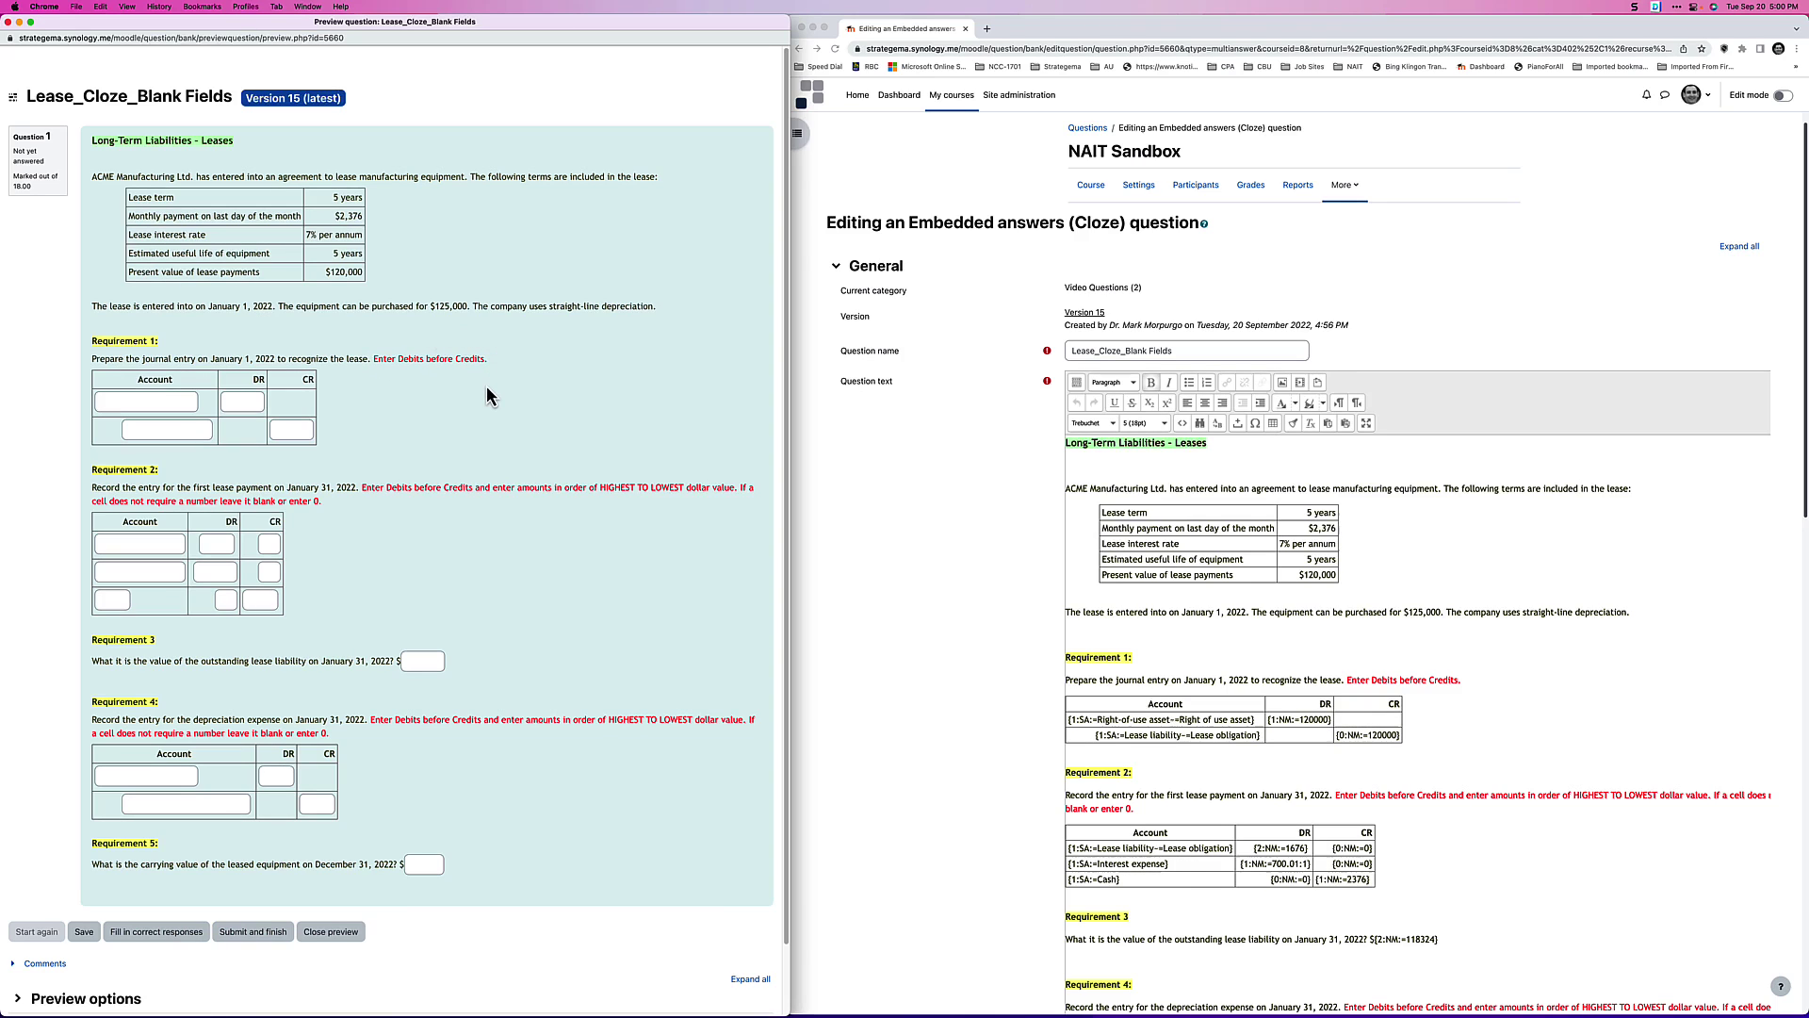
Step: Fill in Requirement 1's debit line in the preview with the account "rights of use asset" and the amount 100000
click(161, 399)
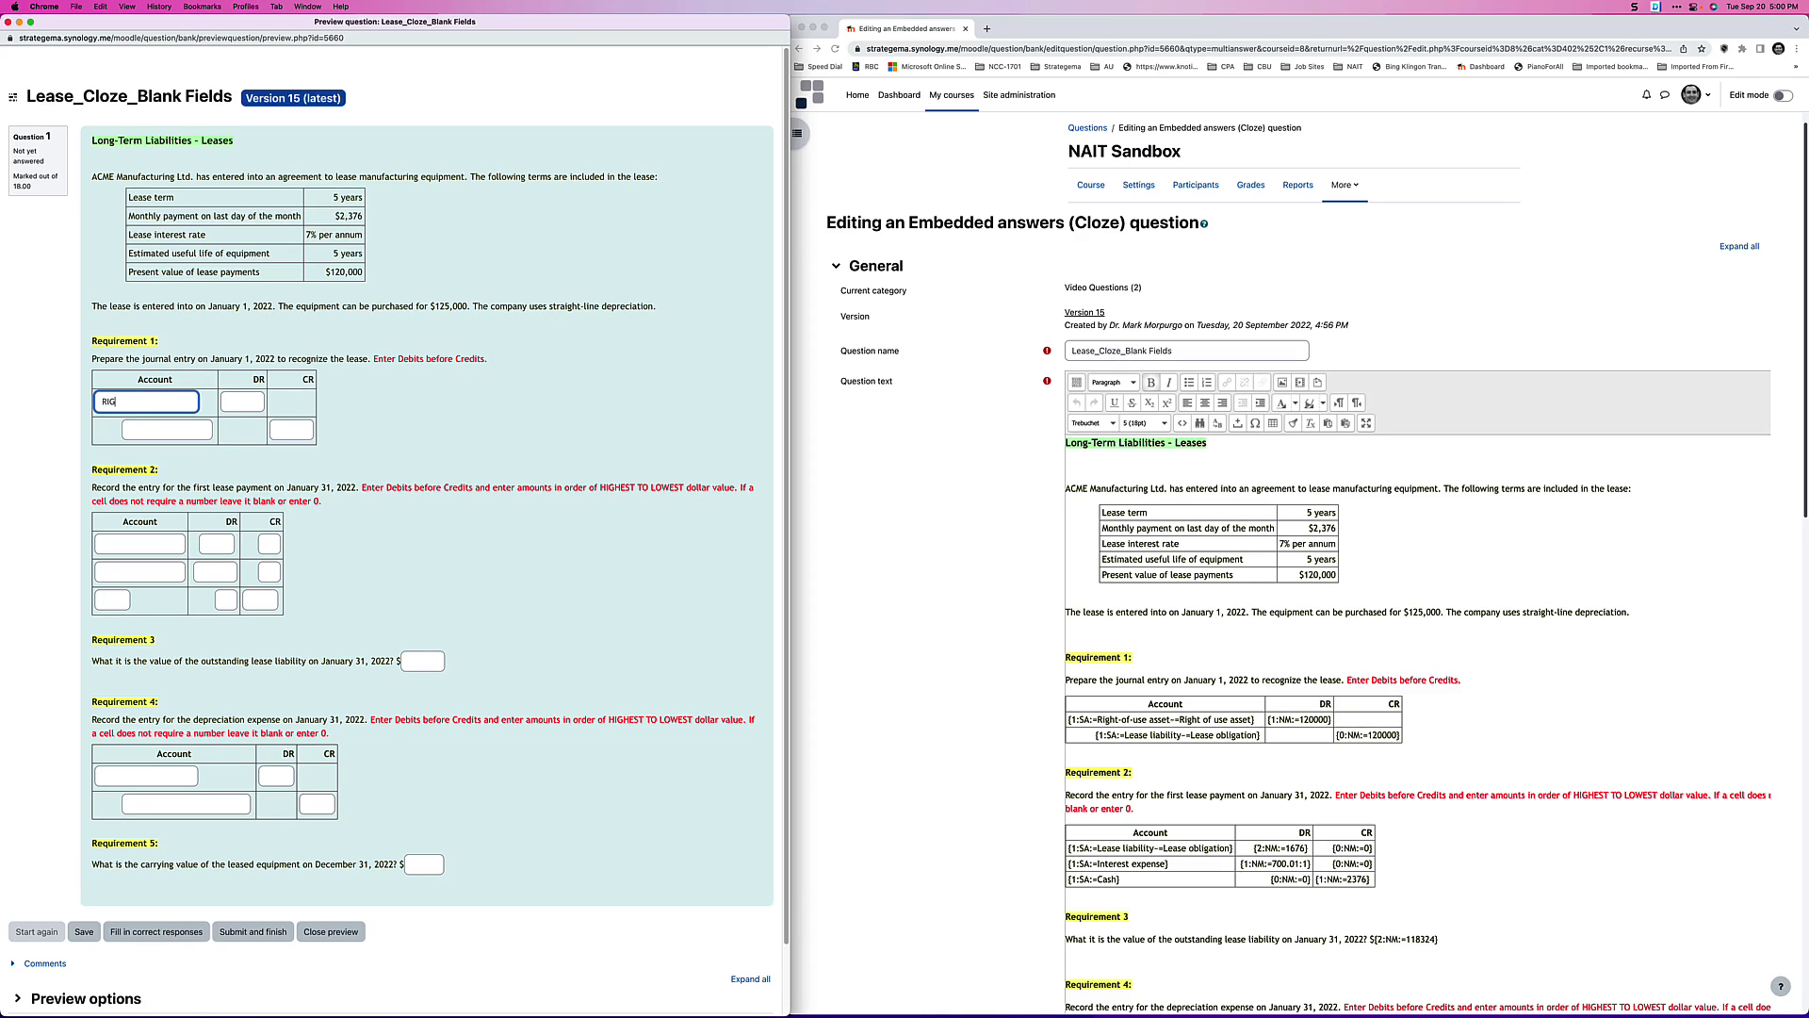
text(righs of u)
text(hts of use asset)
key(Tab)
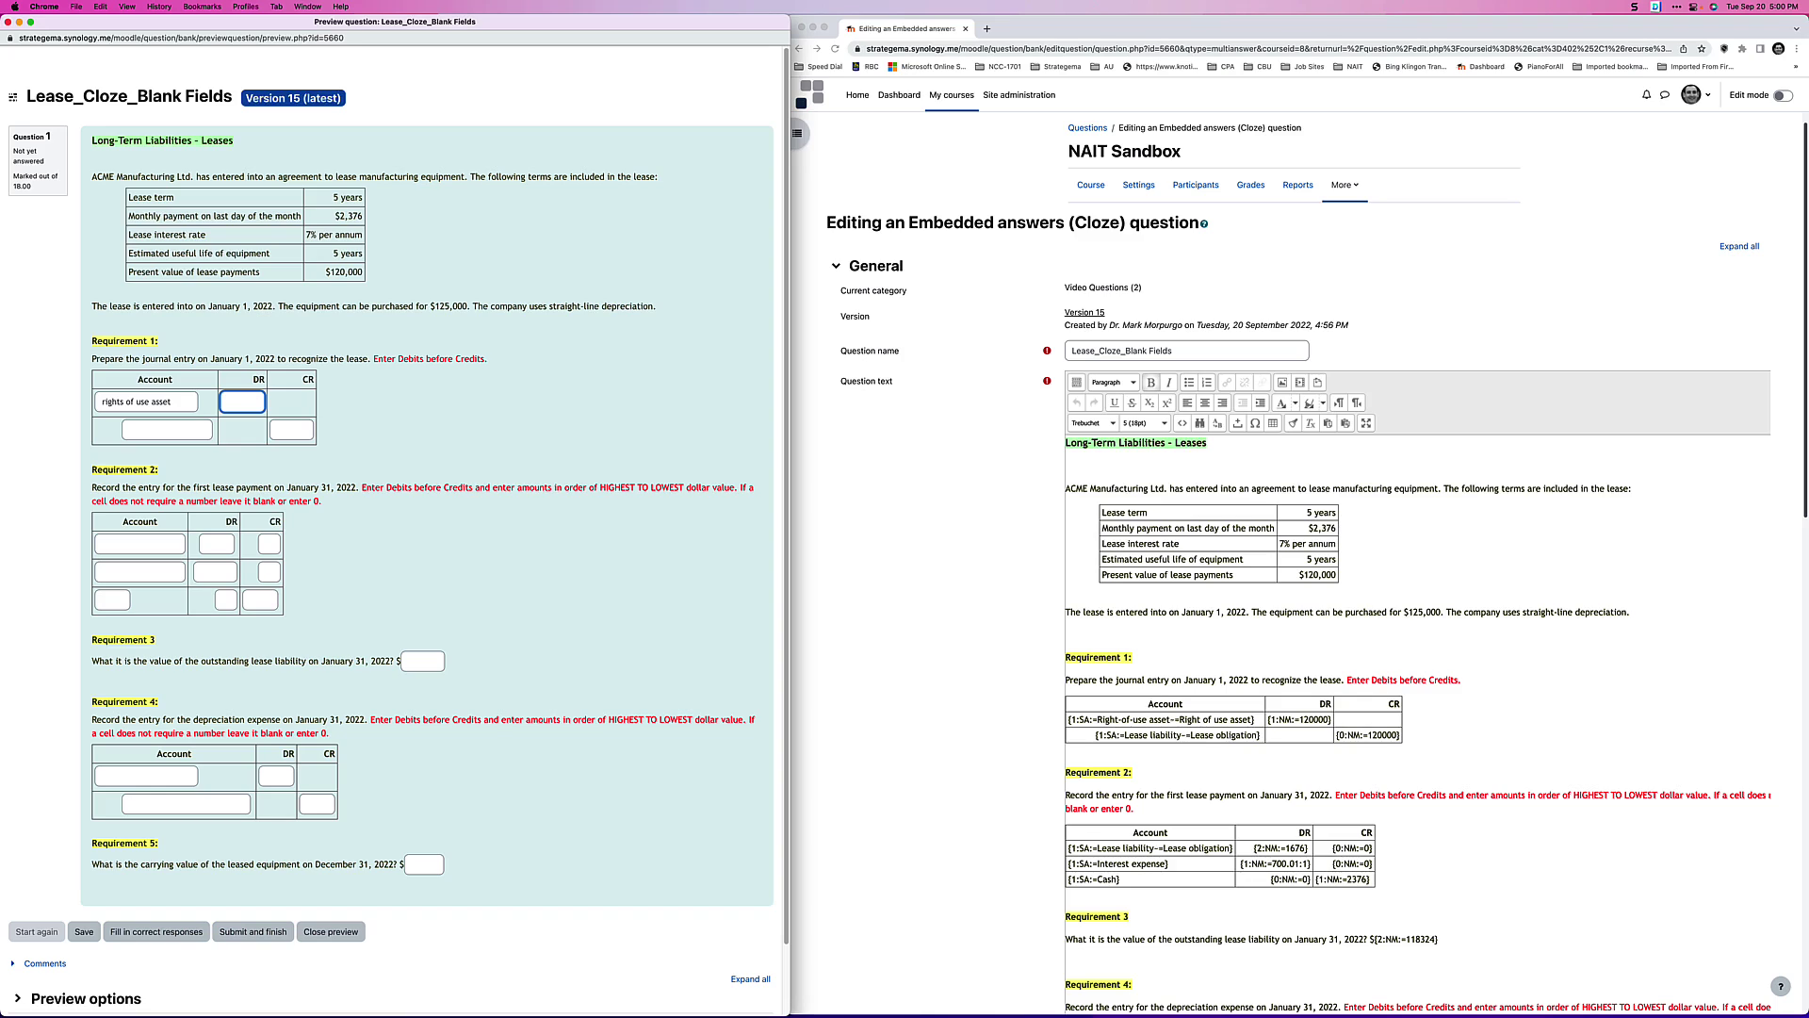
text(100000)
key(Tab)
Step: Fill in Requirement 1's credit line with the account "lease liablity" and the amount 100000
text(le)
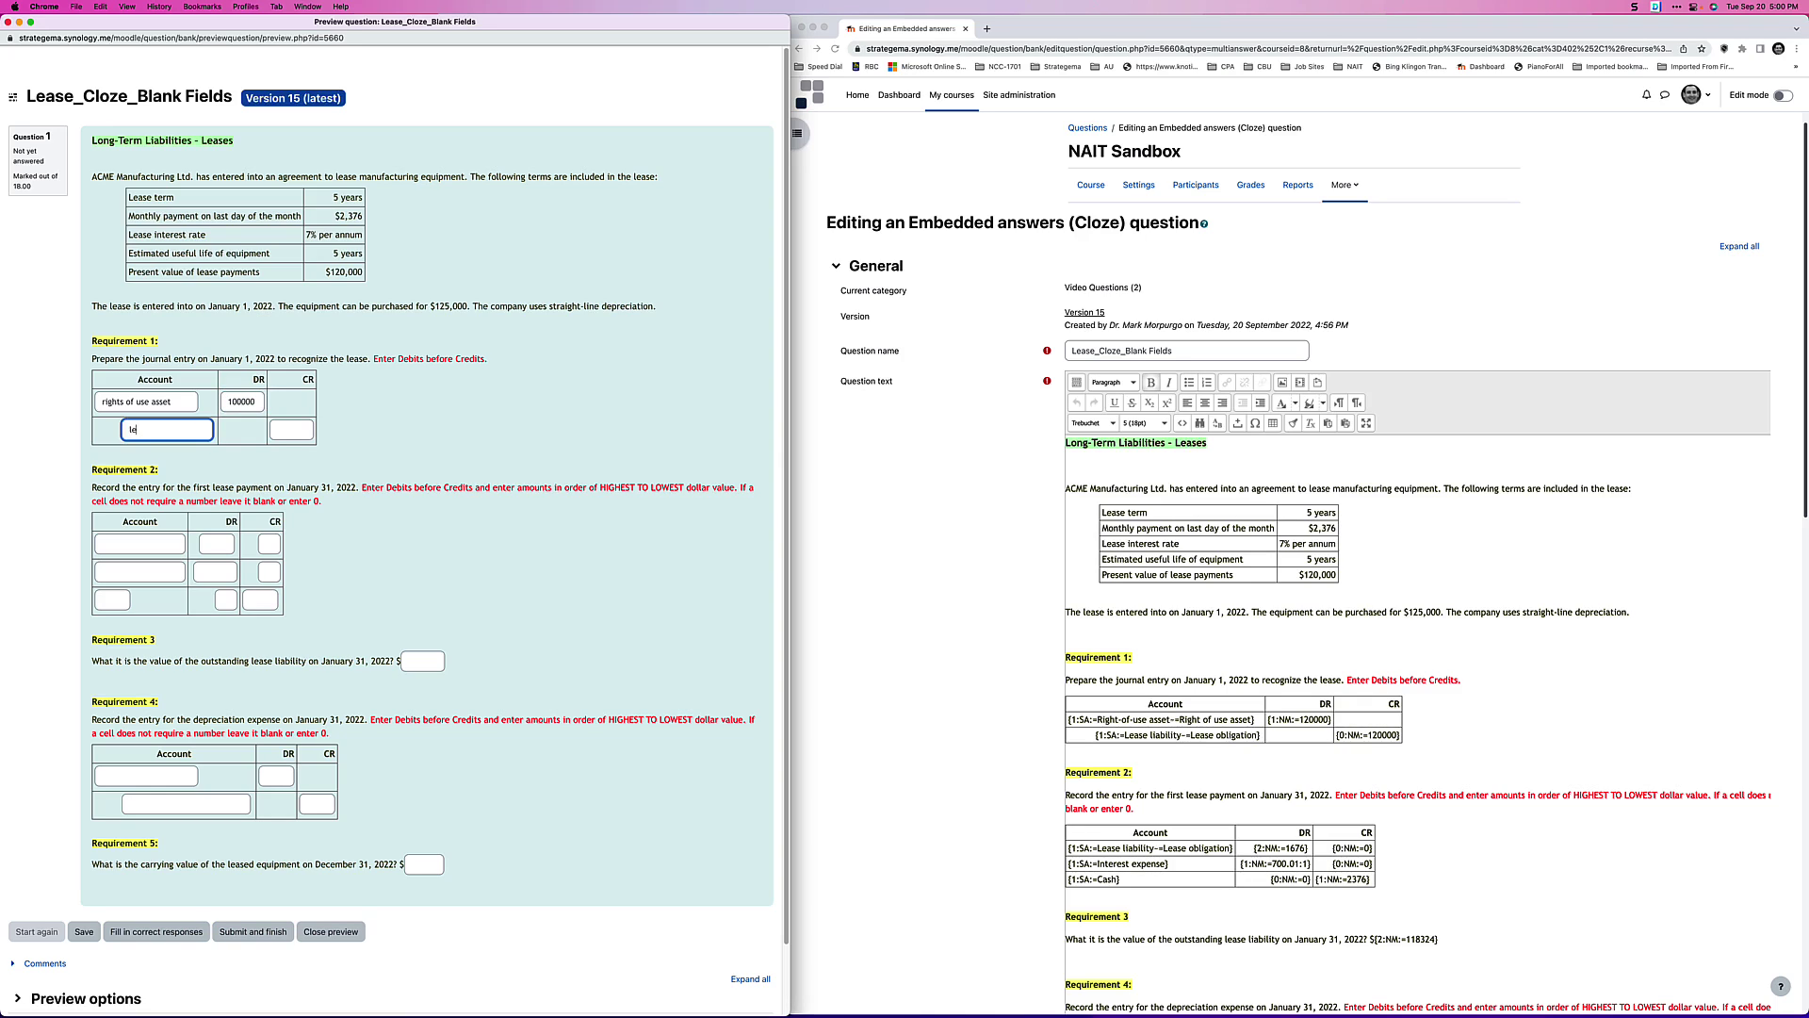
text(ase liablity)
key(Tab)
text(10000)
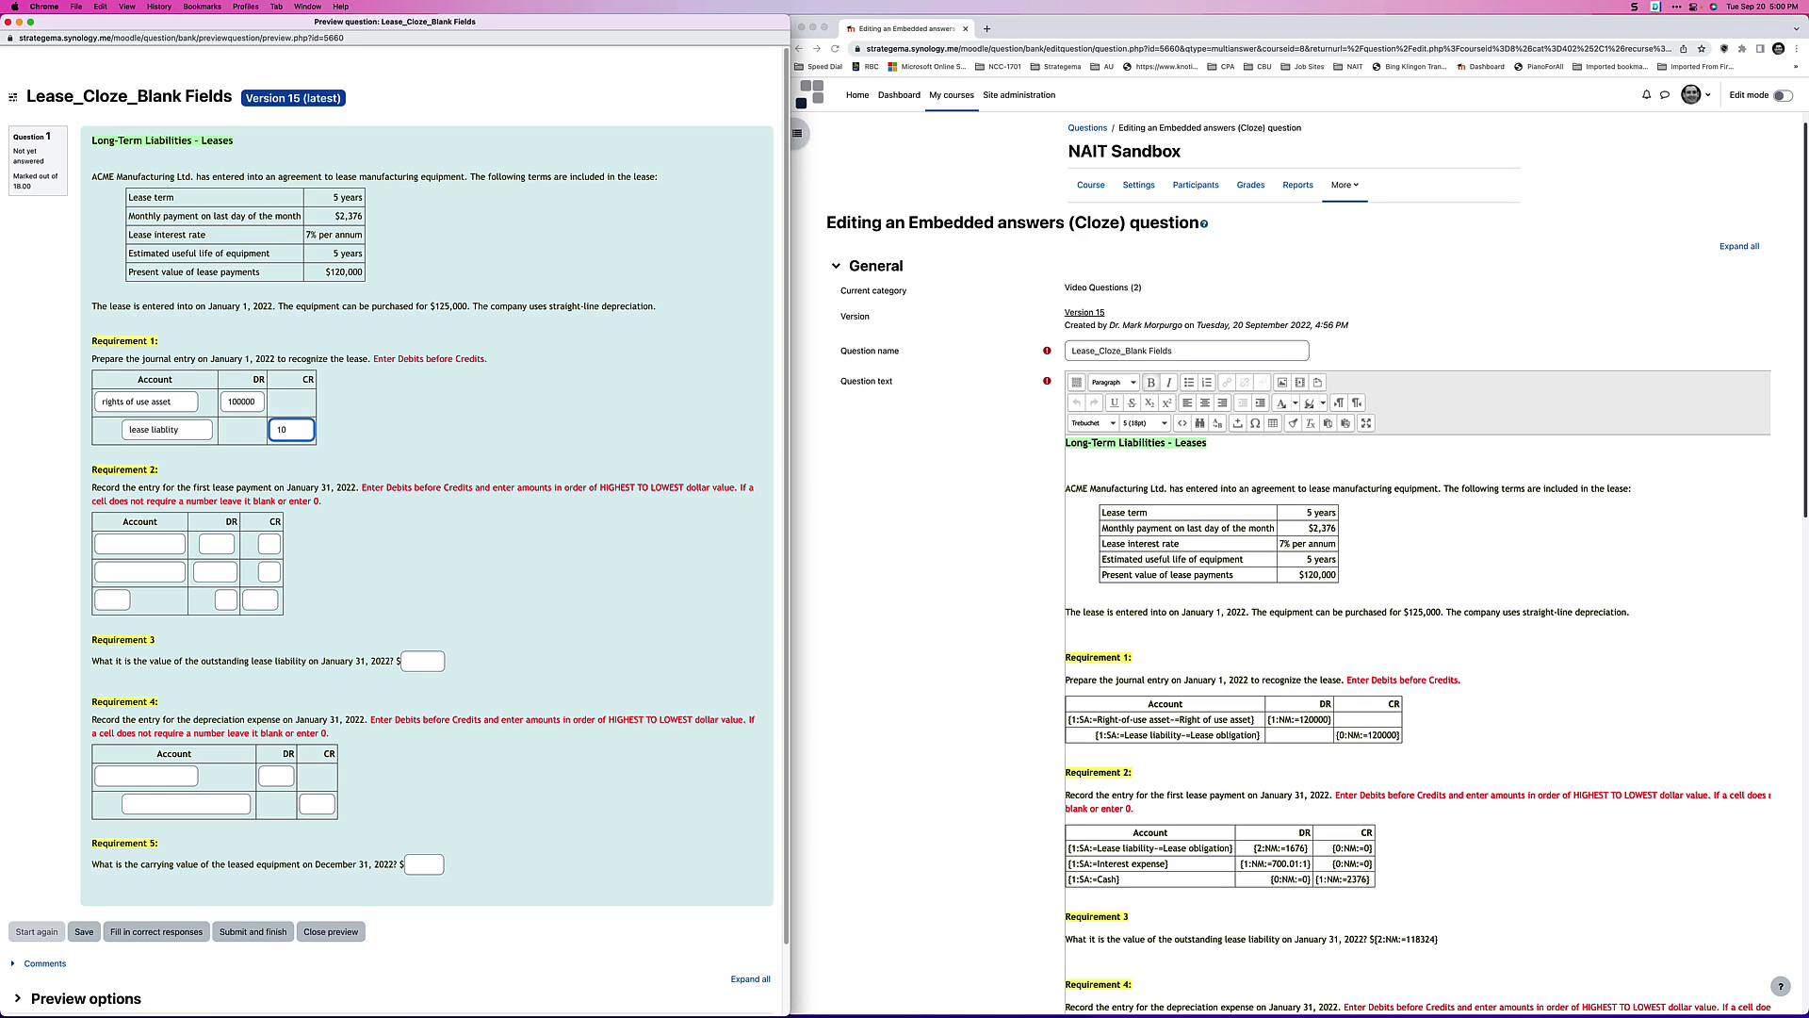
Step: Submit and finish the preview attempt, then inspect the feedback on Requirement 1's two account answers
click(218, 936)
mouse_move(174, 407)
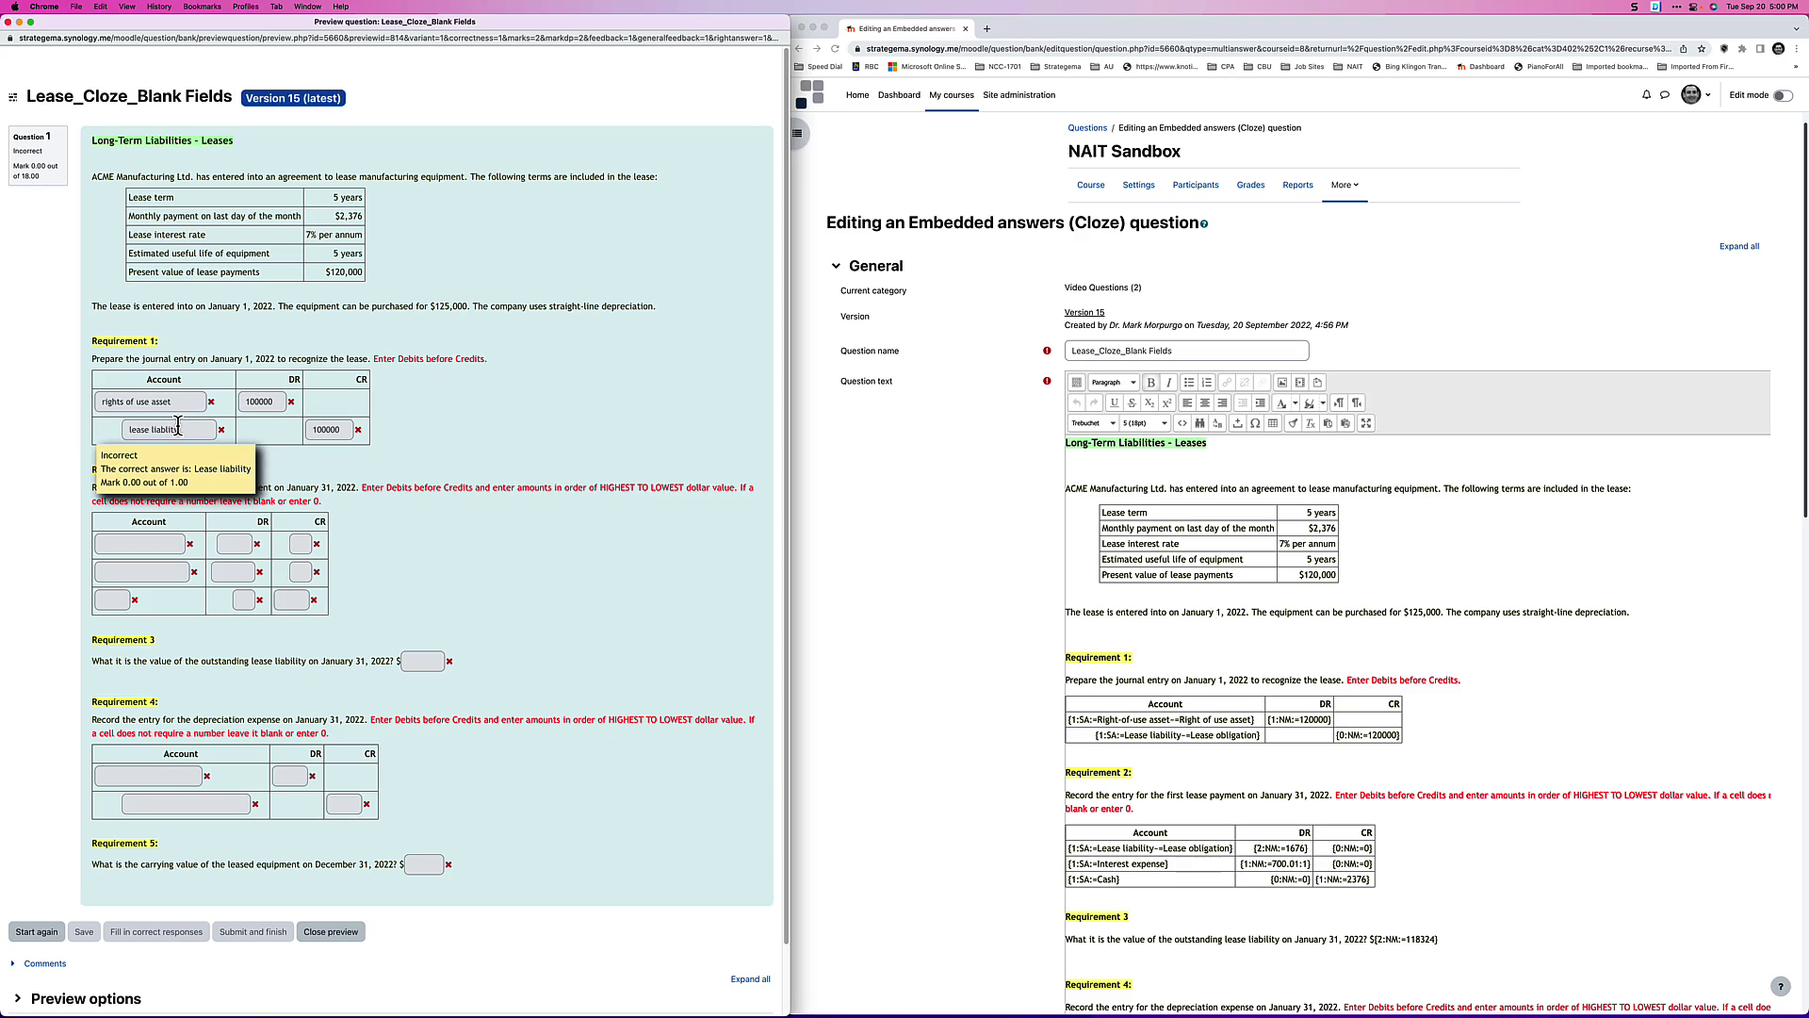
click(178, 429)
mouse_move(127, 403)
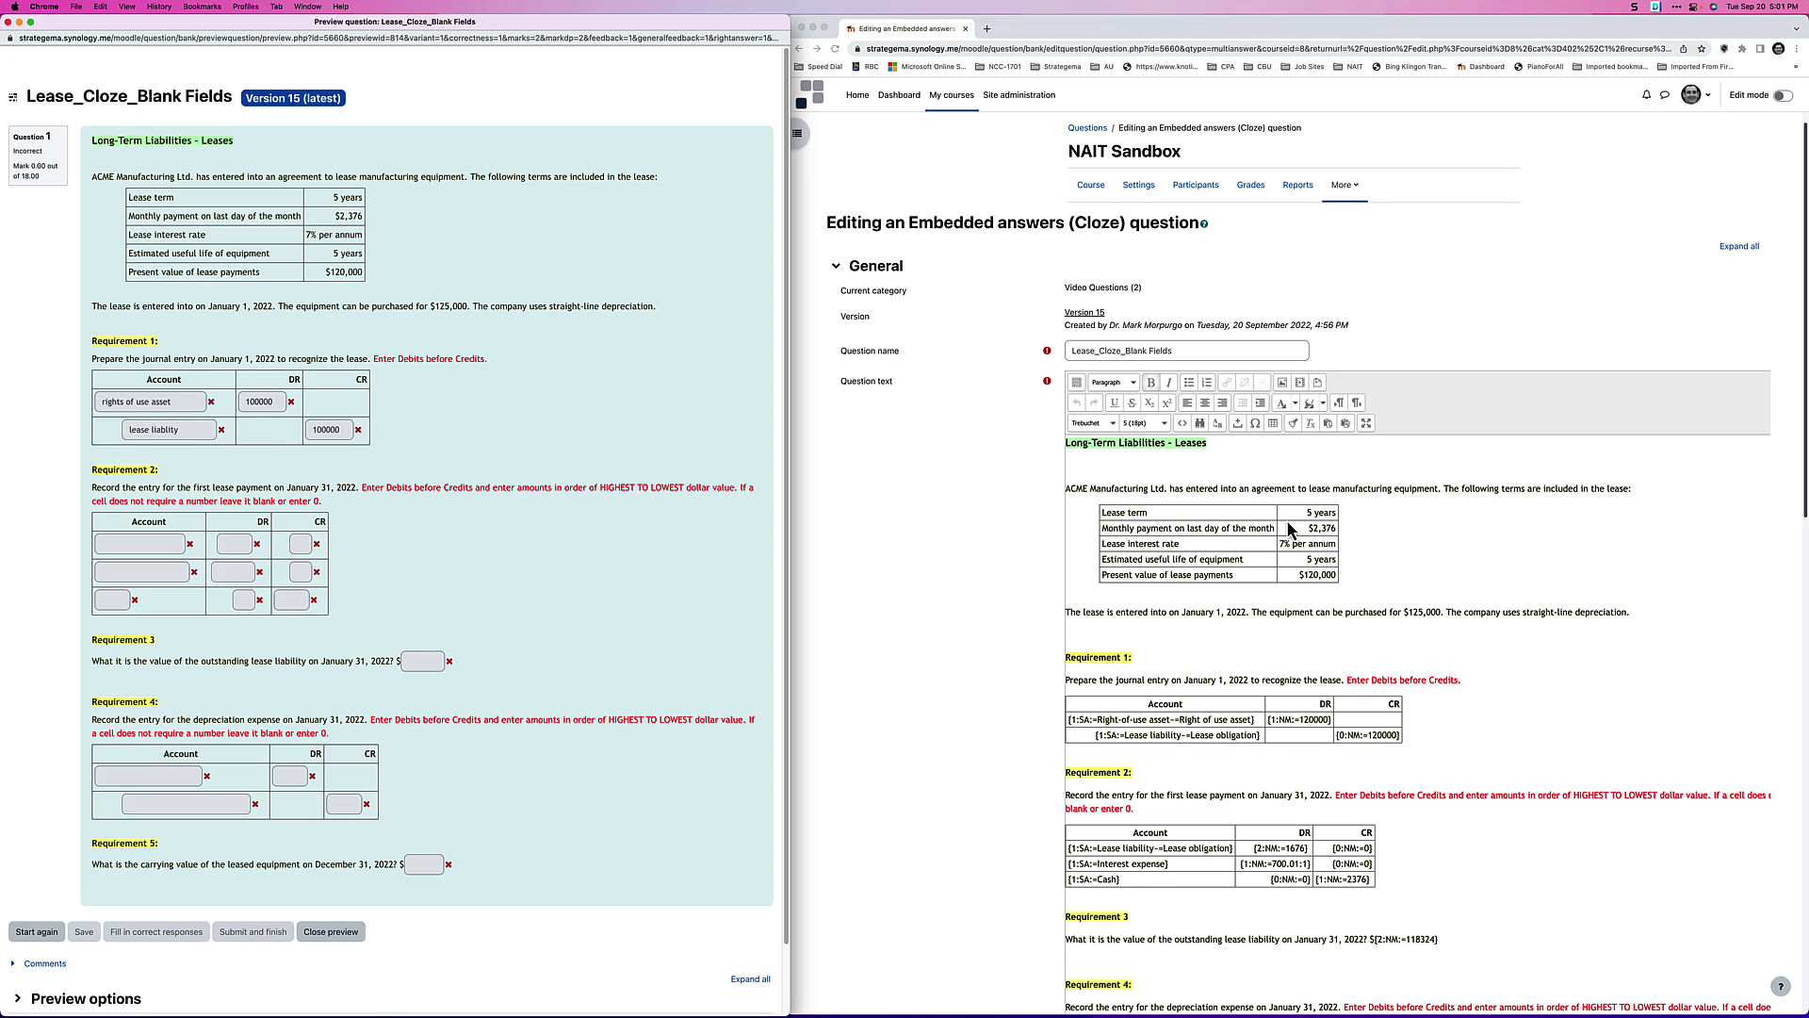
Step: Examine the debit account's Cloze code in Requirement 1 of the question text, including its mark weight and SA type code
scroll(1289, 531, down, 5)
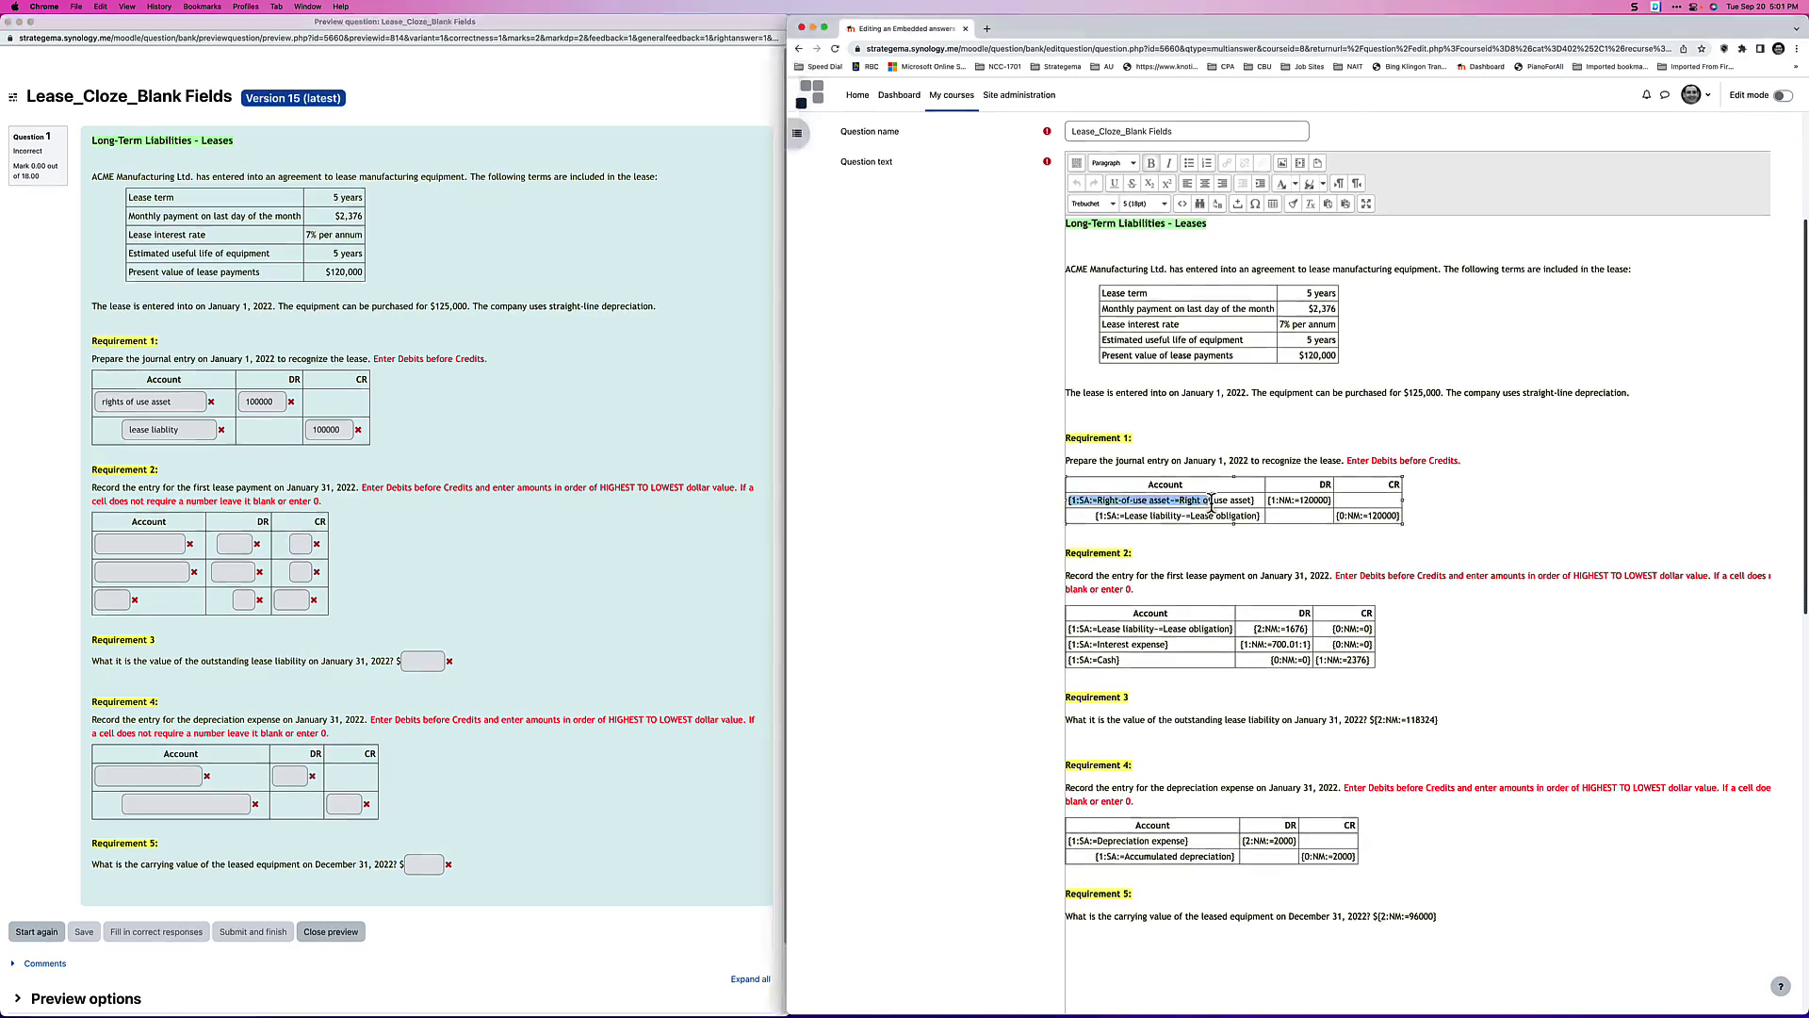
drag(1069, 507, 1252, 508)
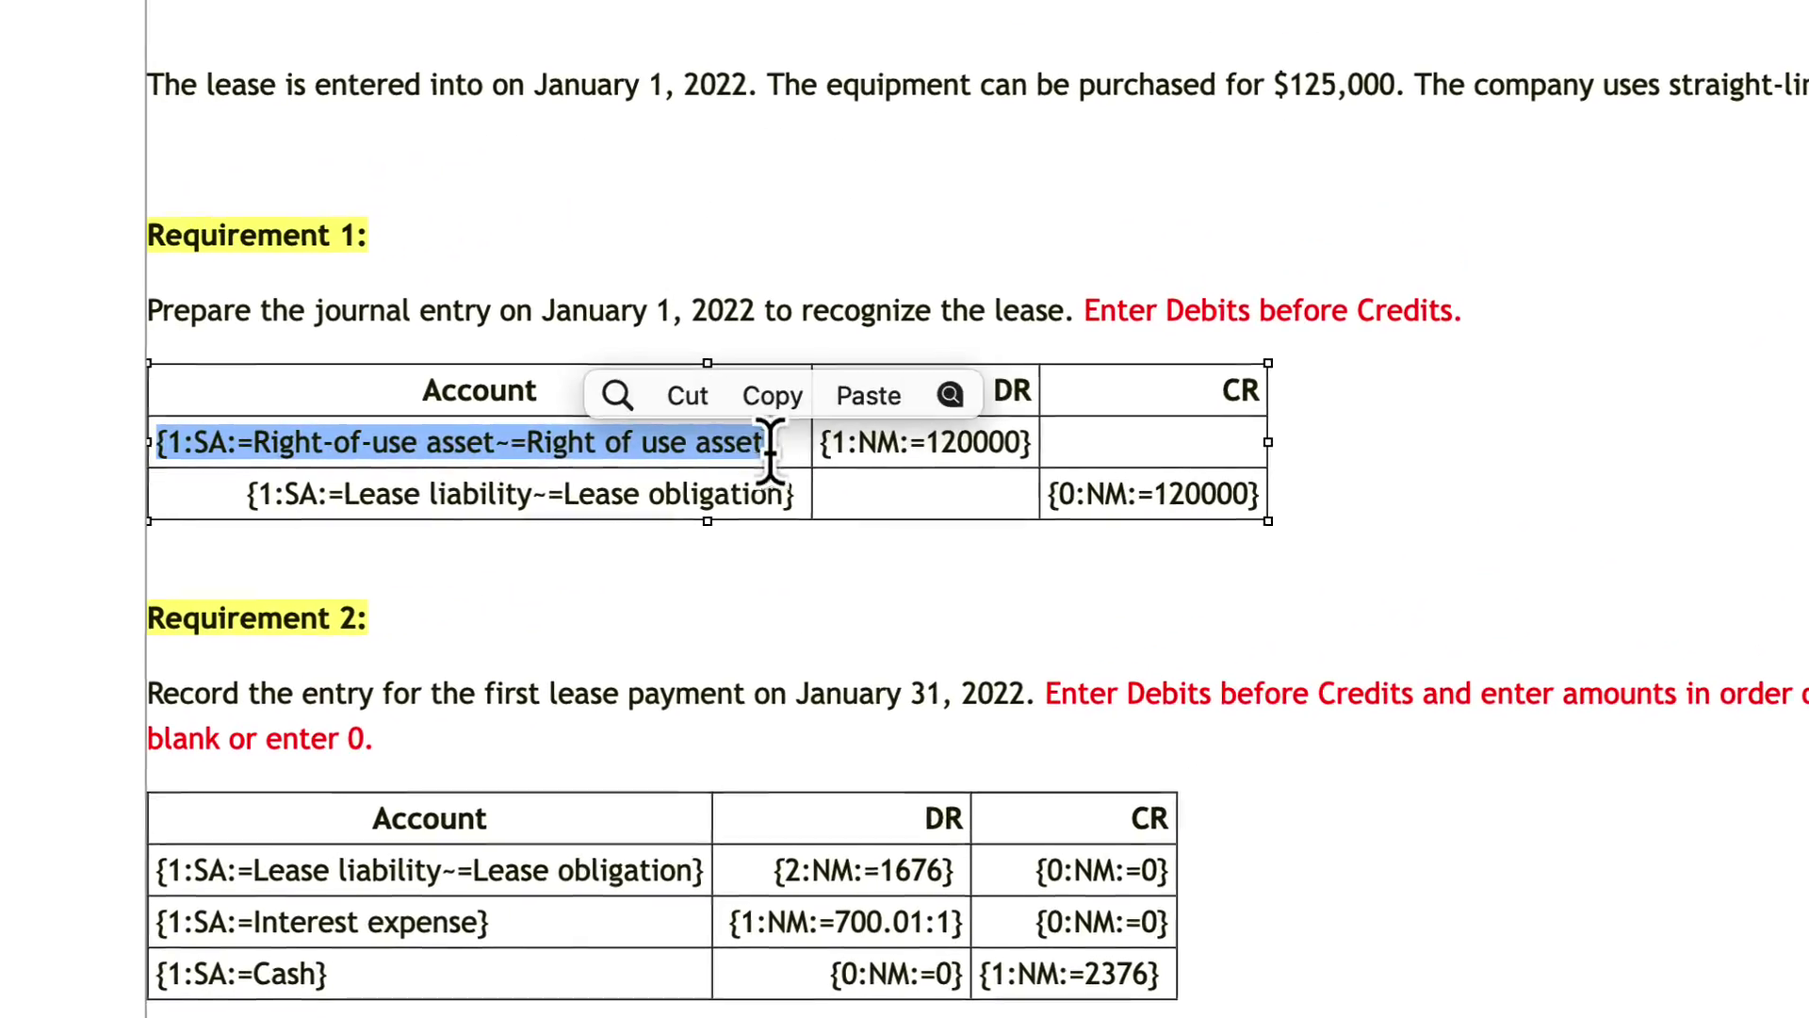
click(183, 445)
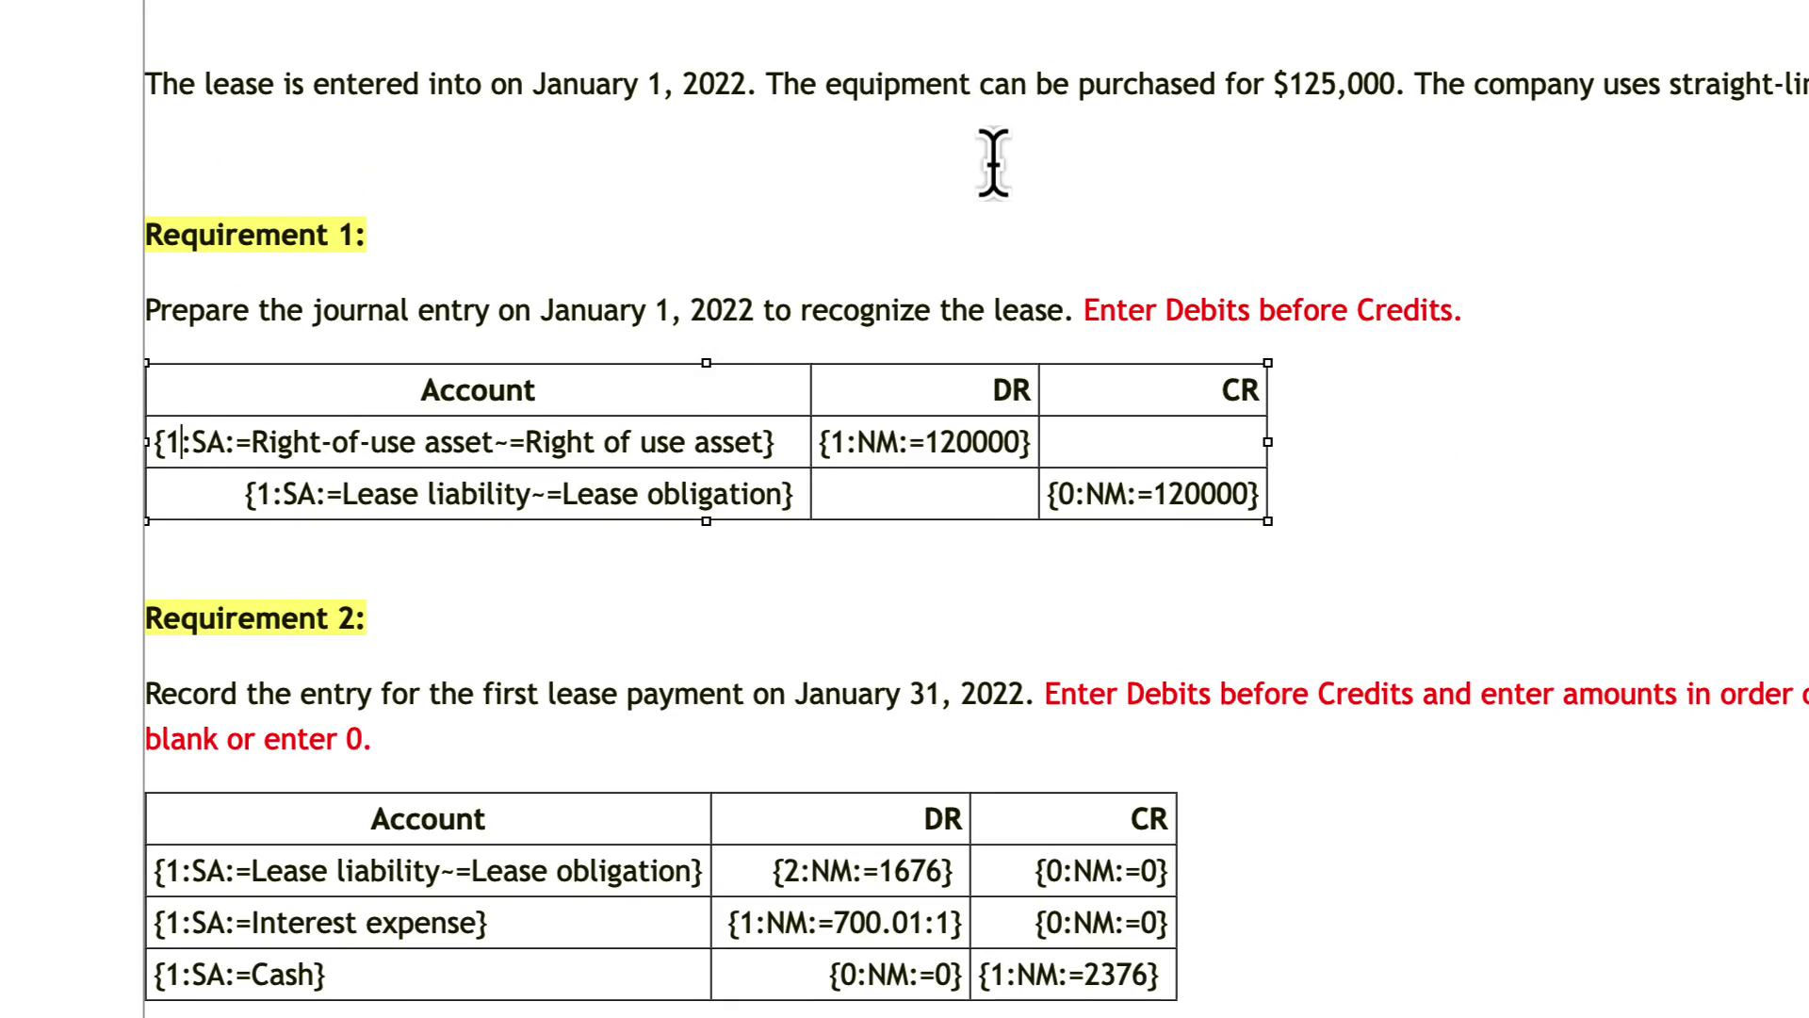
key(shift+Right)
key(shift+Right)
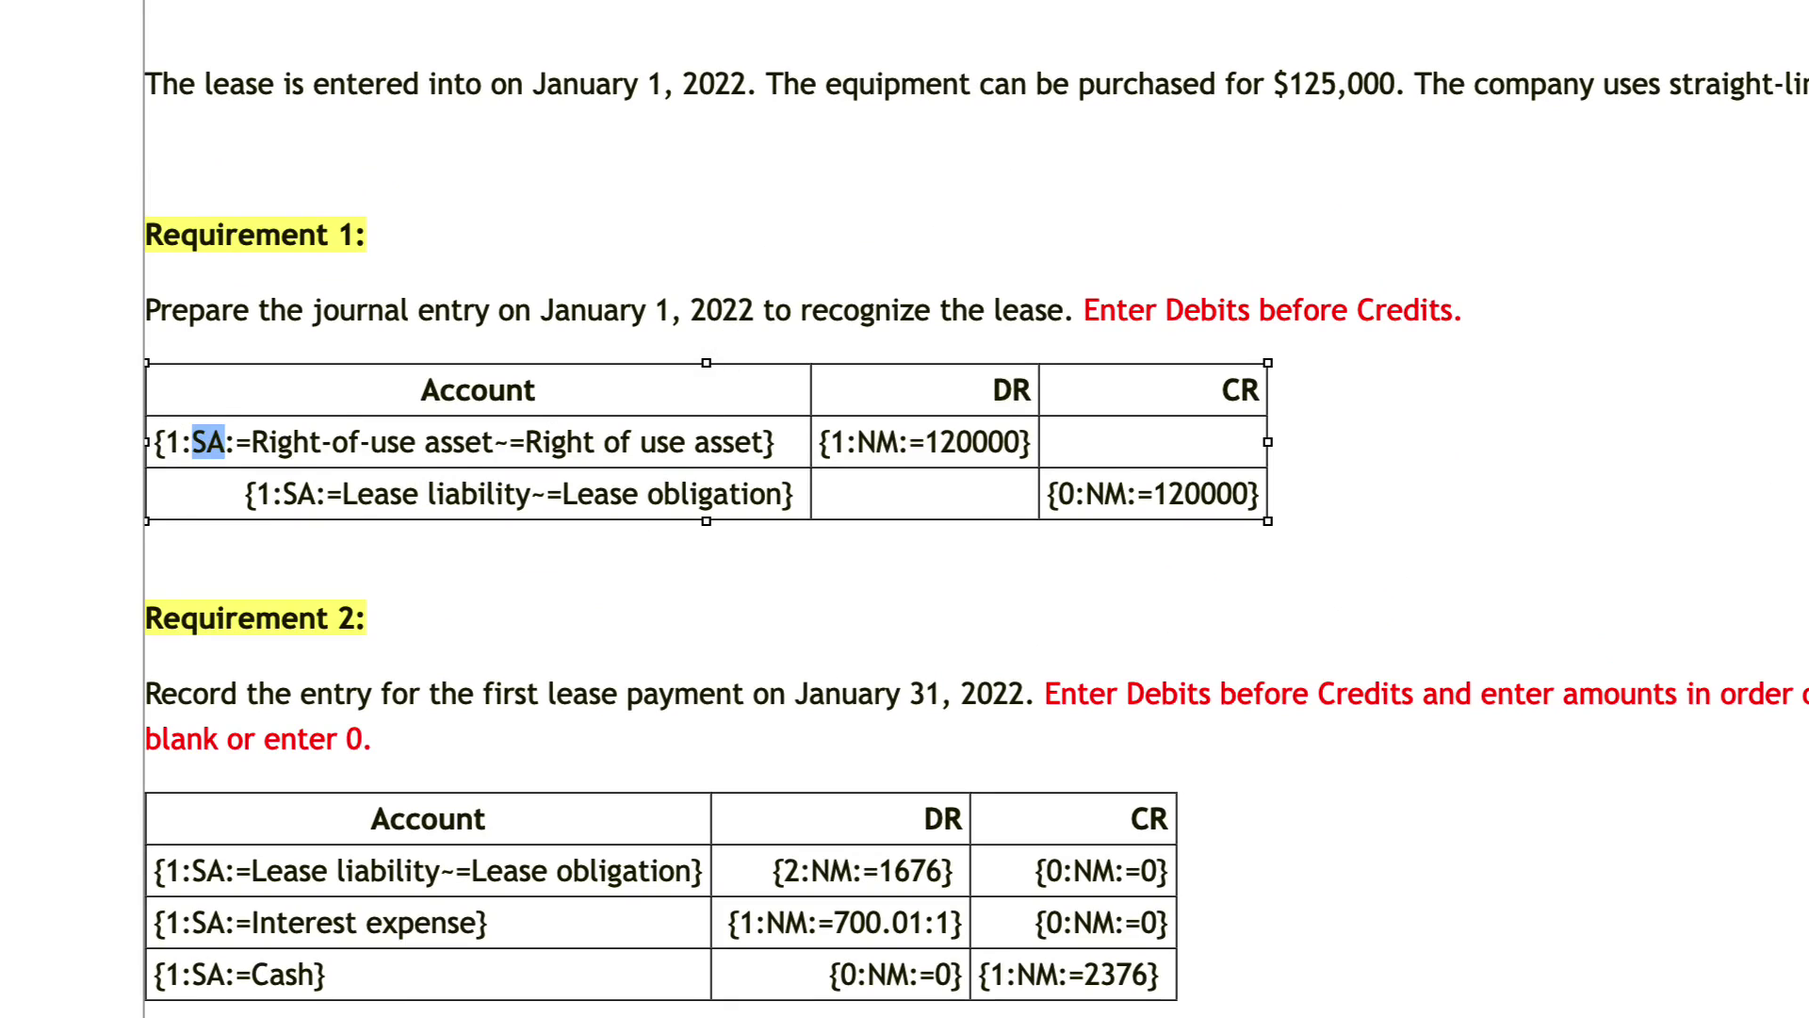
key(Right)
key(shift+Right)
key(shift+Right)
key(Right)
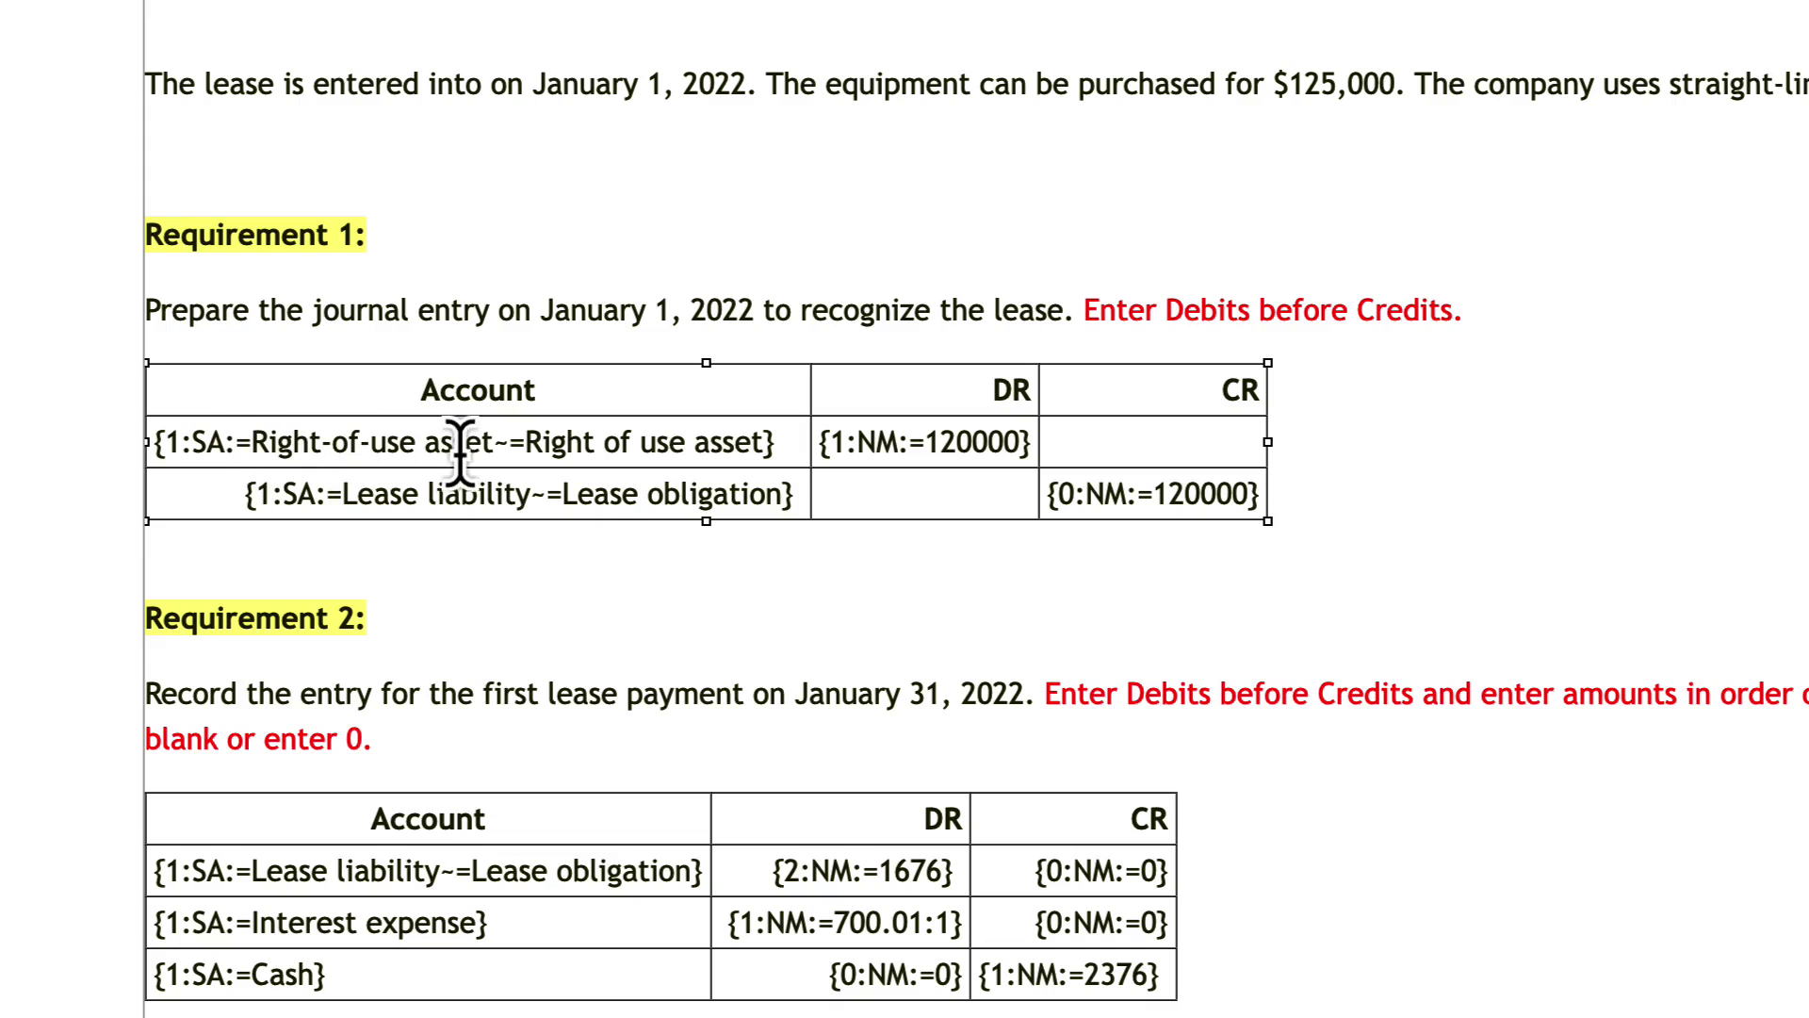
Step: Trace the accepted answers and their separator in the debit account's short-answer code in Requirement 1
key(Right)
key(Right)
key(Right)
key(Right)
key(Right)
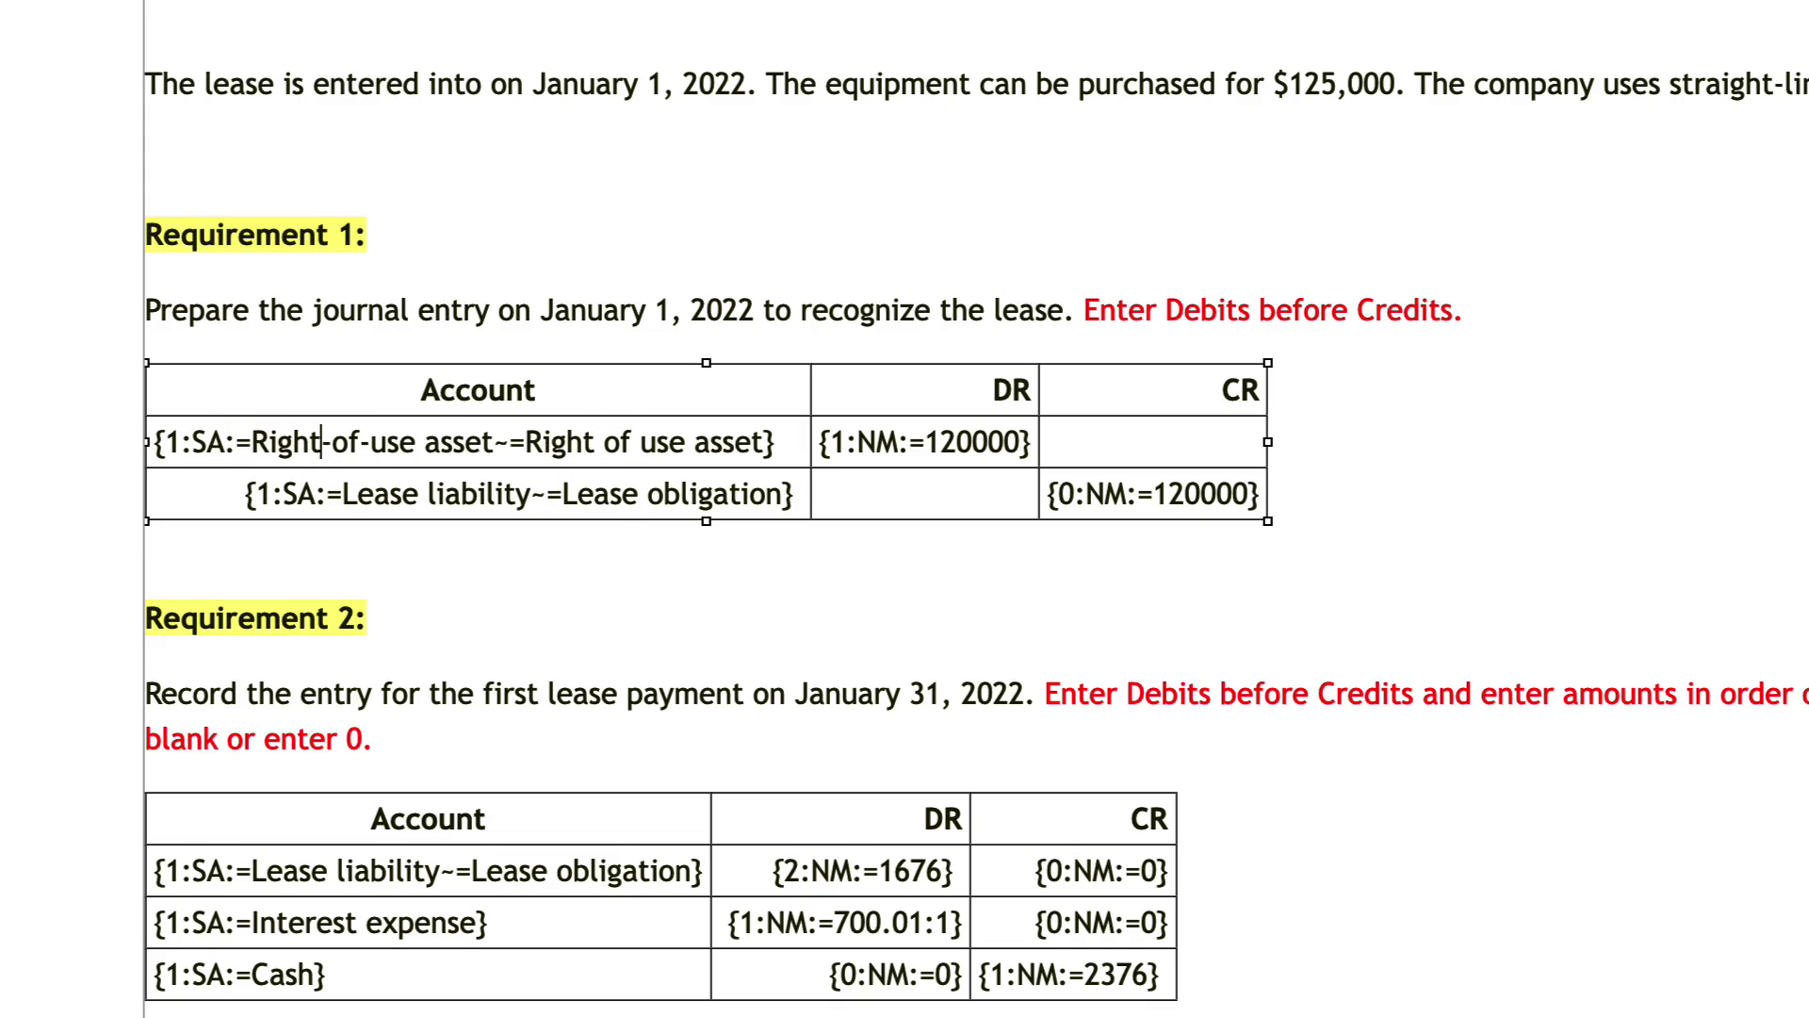
key(Right)
key(Right)
key(Right)
key(Right)
key(Right)
key(Right)
key(Right)
key(Right)
key(Right)
key(Right)
key(Right)
key(Right)
key(Right)
key(Right)
key(Right)
key(Right)
key(Right)
key(Right)
key(Right)
key(Right)
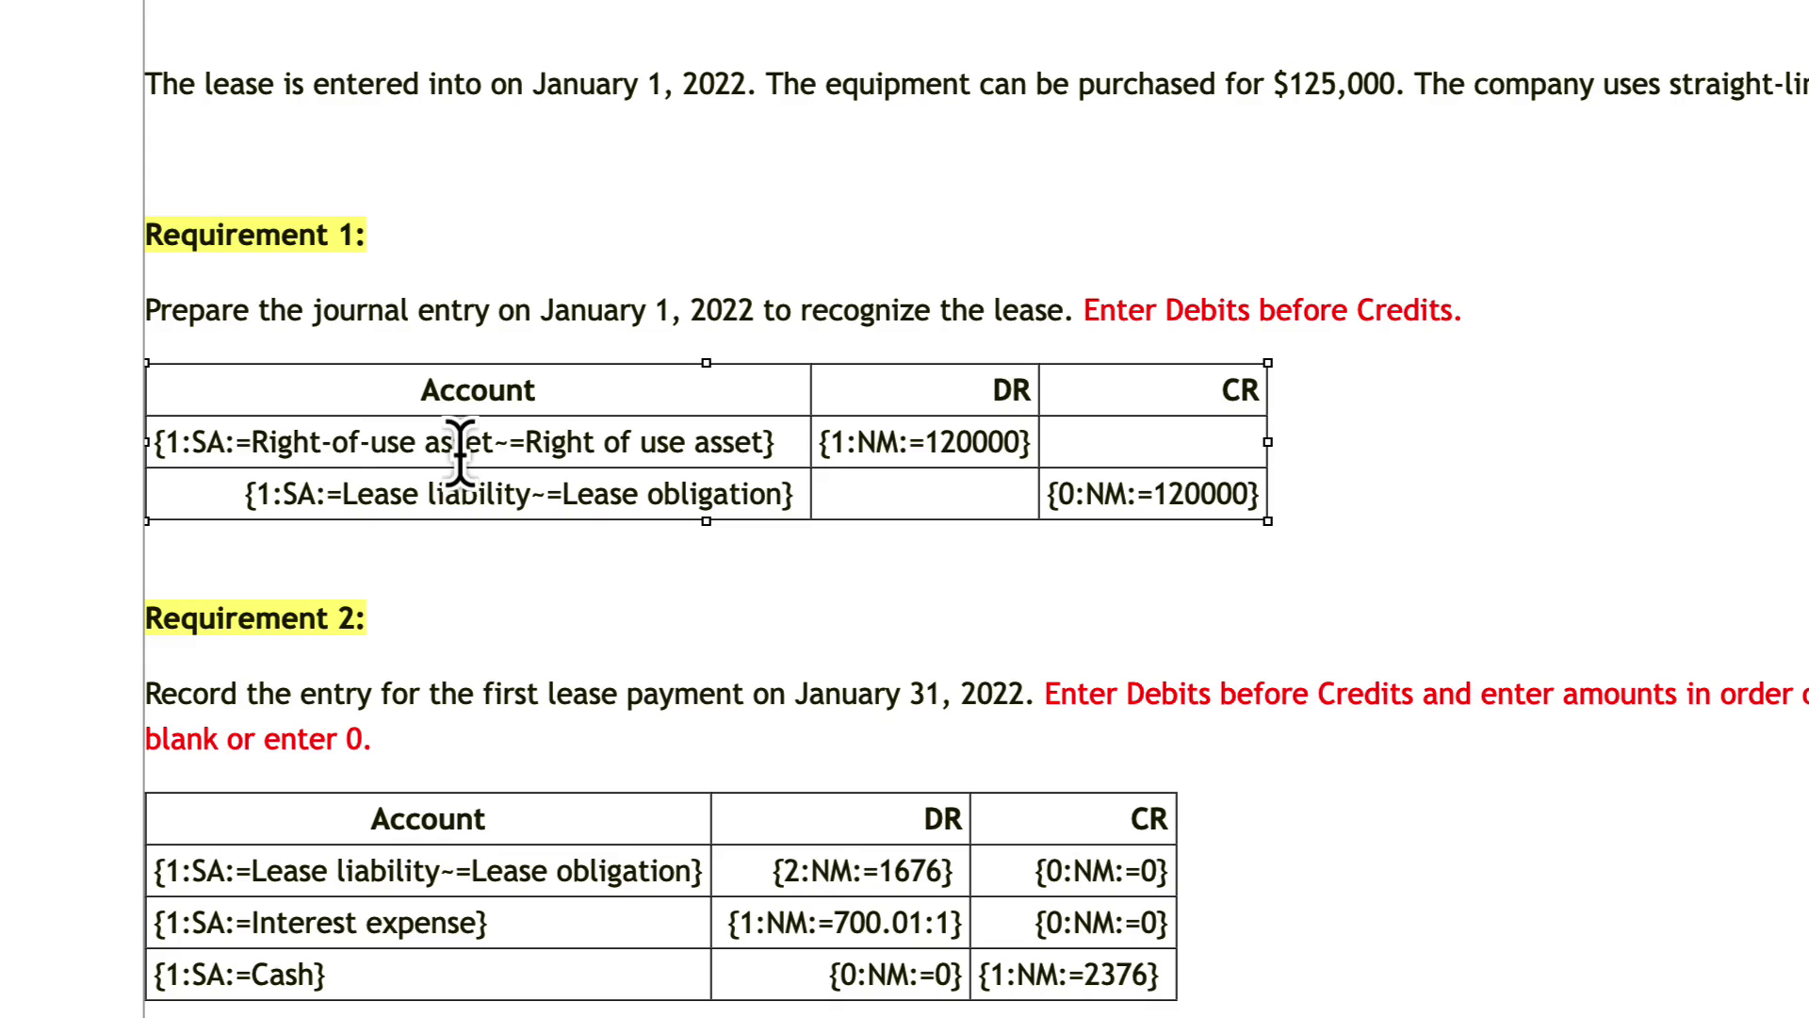
Step: Add "~=rights of use asset" as another accepted answer at the end of Requirement 1's debit account code
click(763, 443)
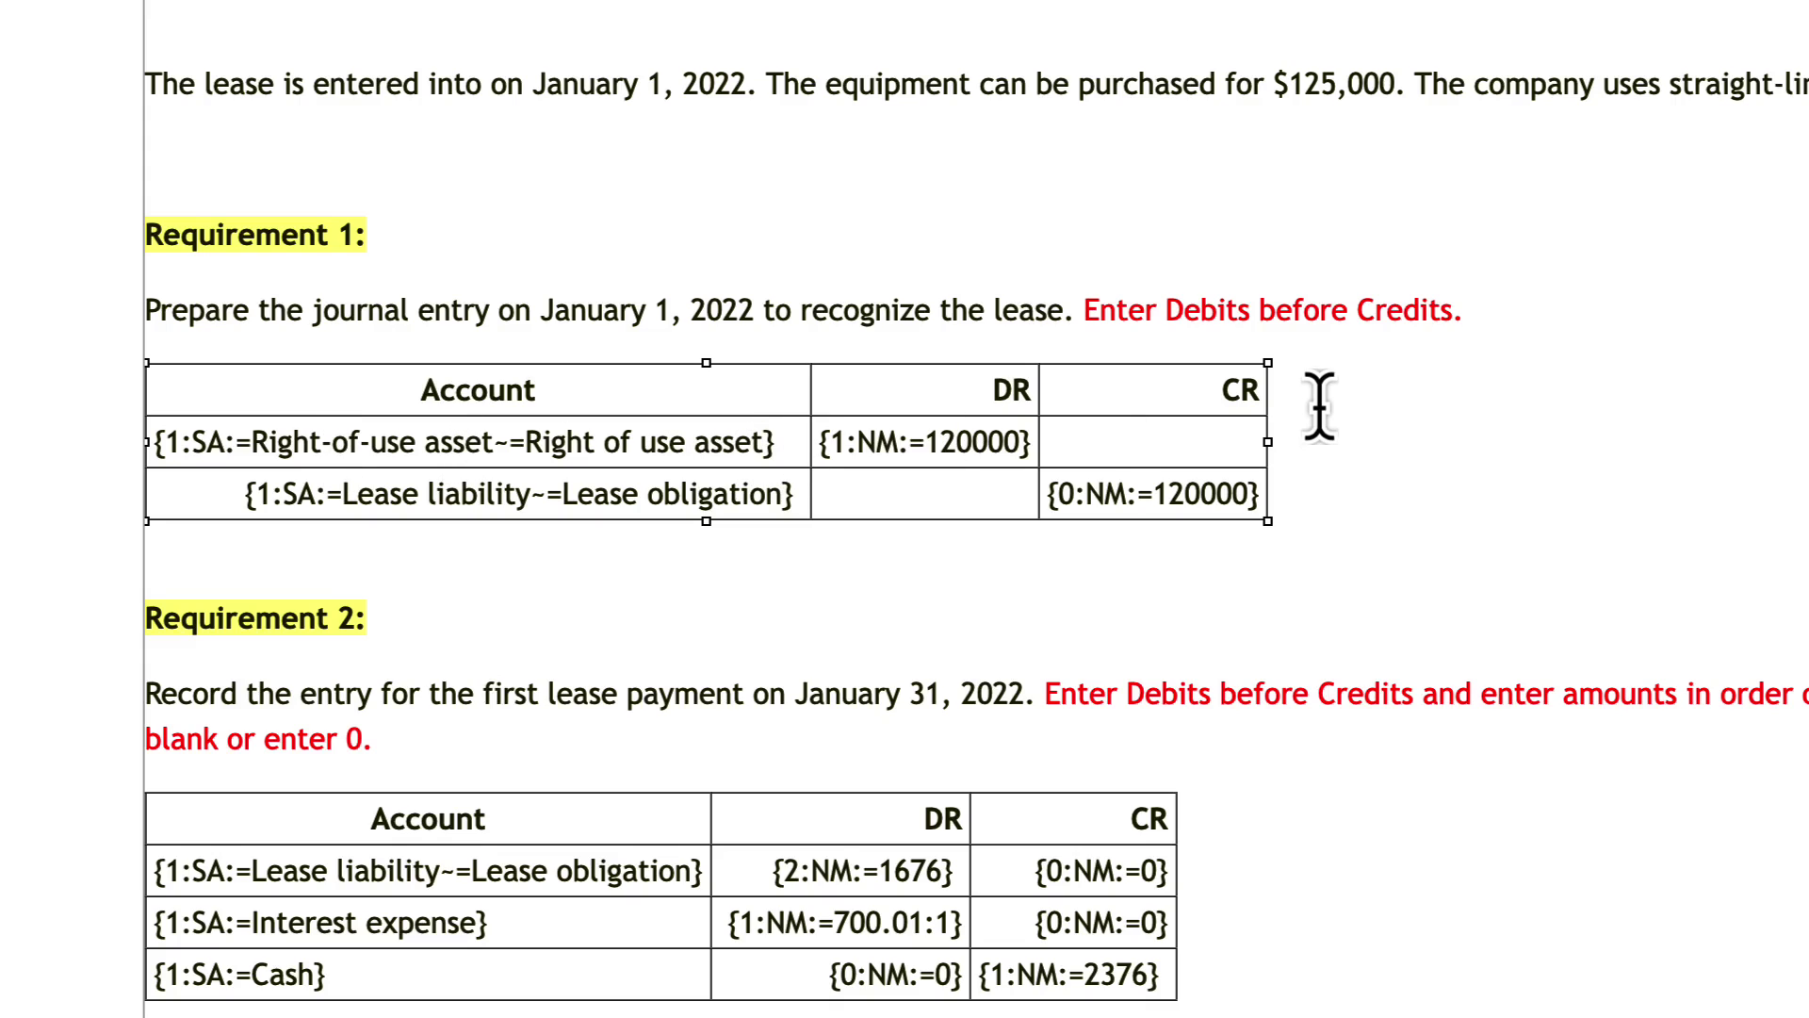
text(~)
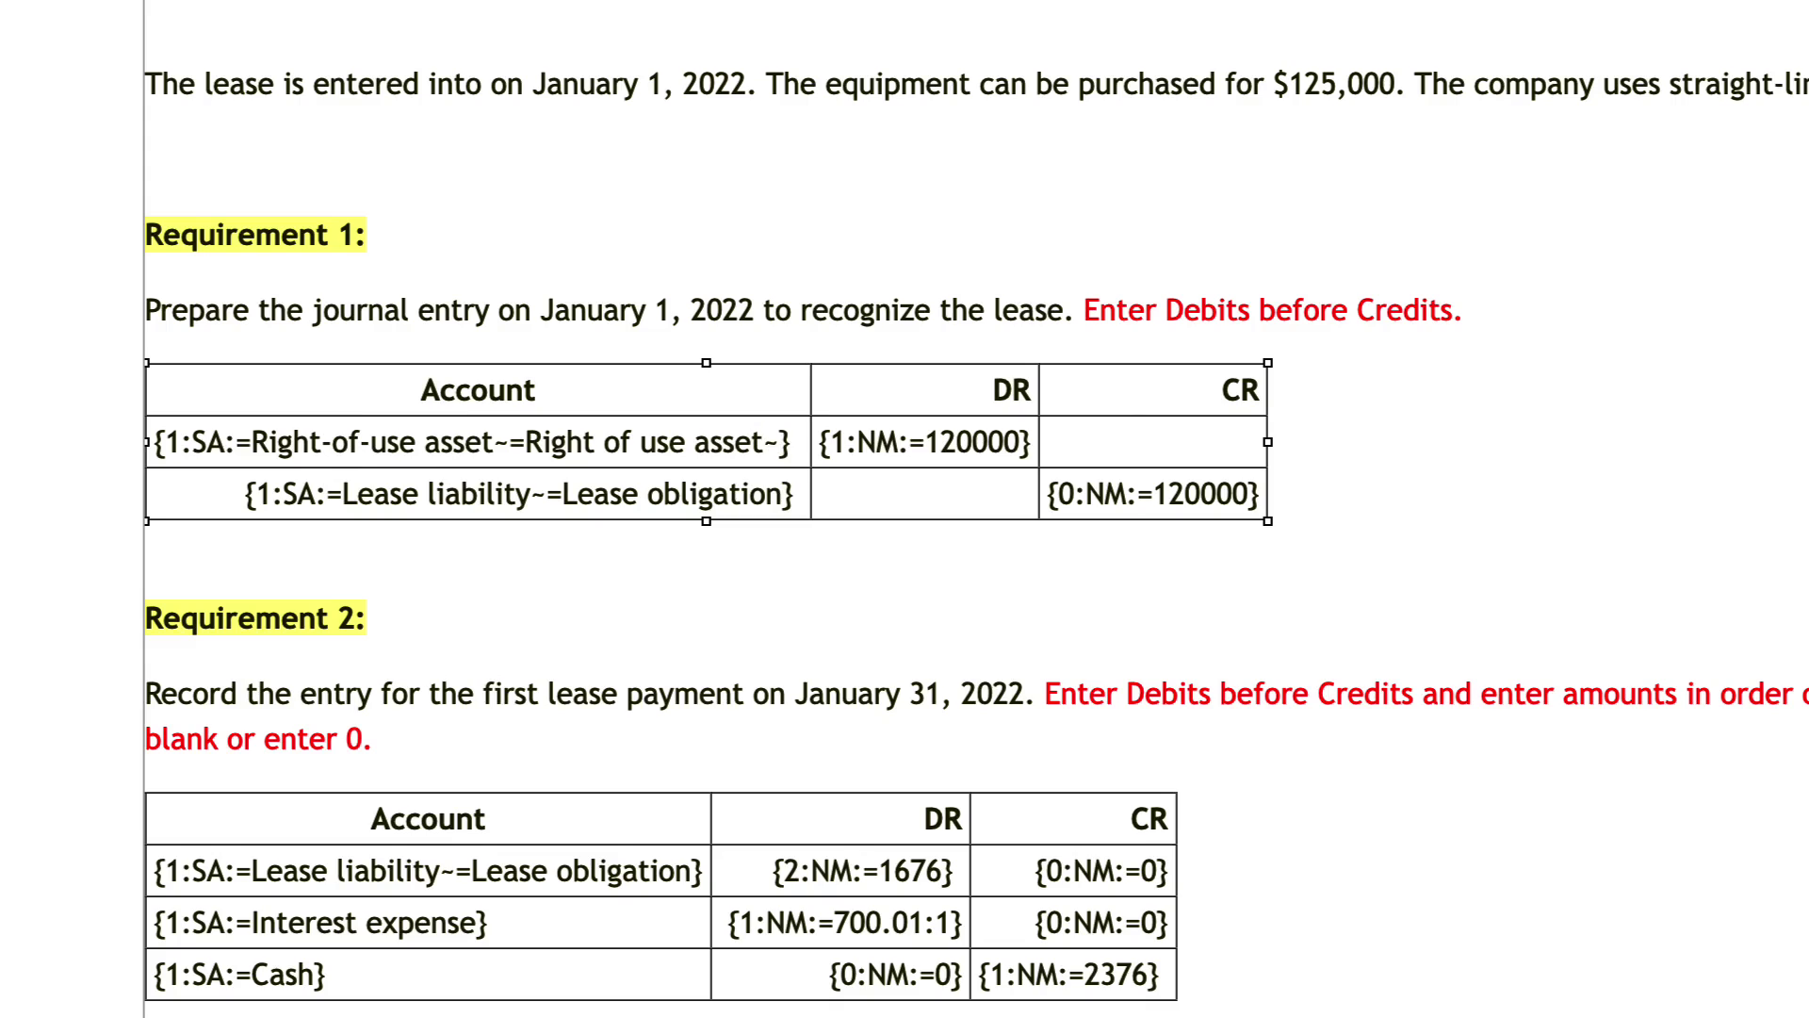
text(=)
text(rights of use )
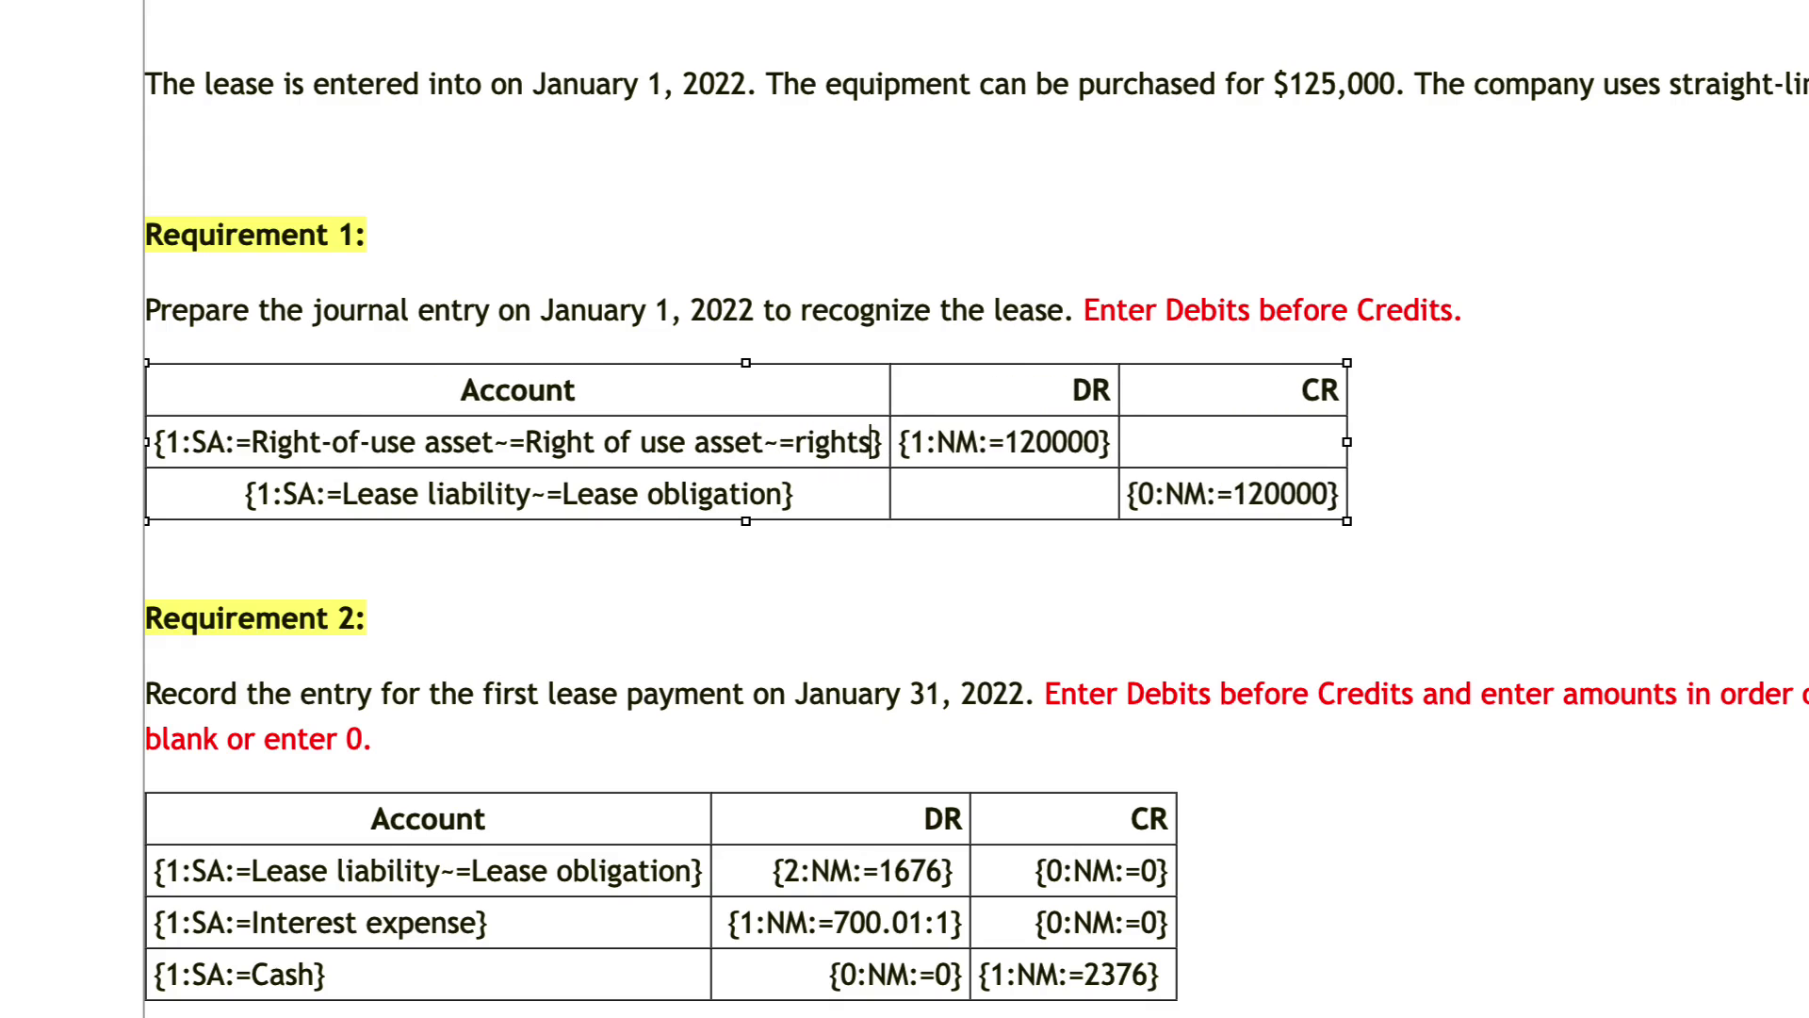
text(asset)
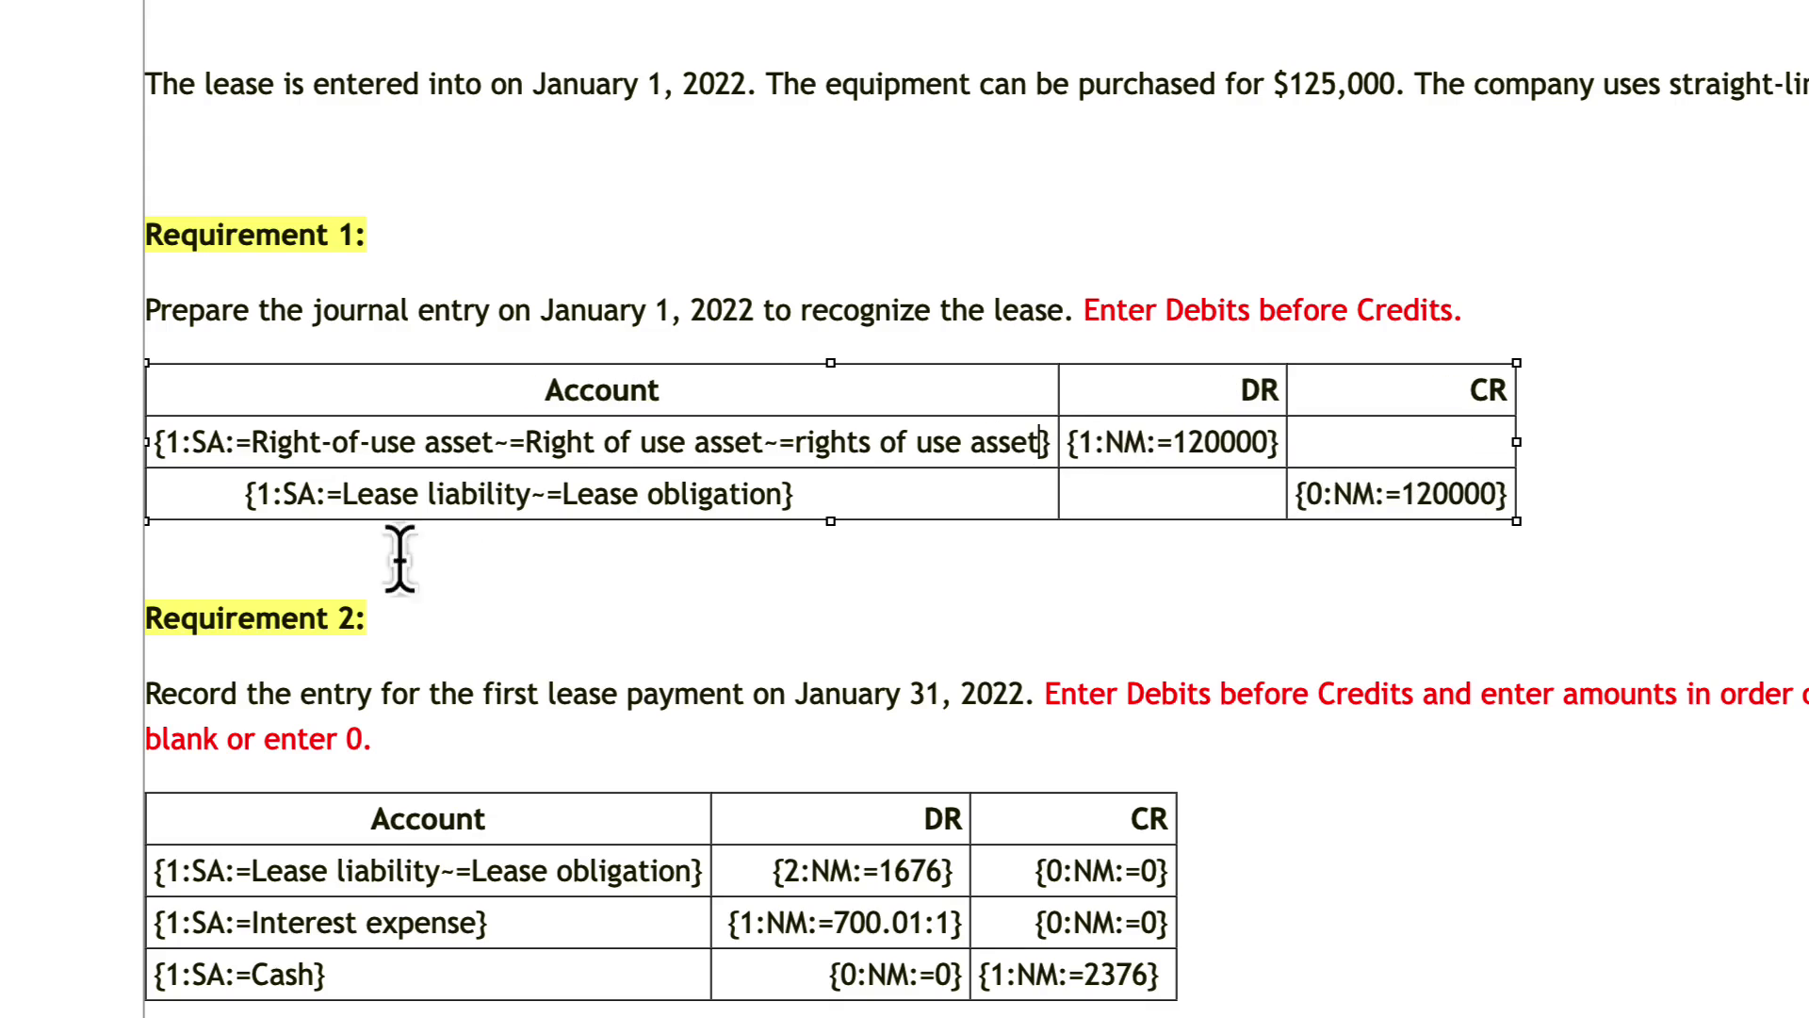
Step: Examine the lease liability and lease obligation alternatives and the tilde separating them in Requirement 1's credit account code
click(392, 494)
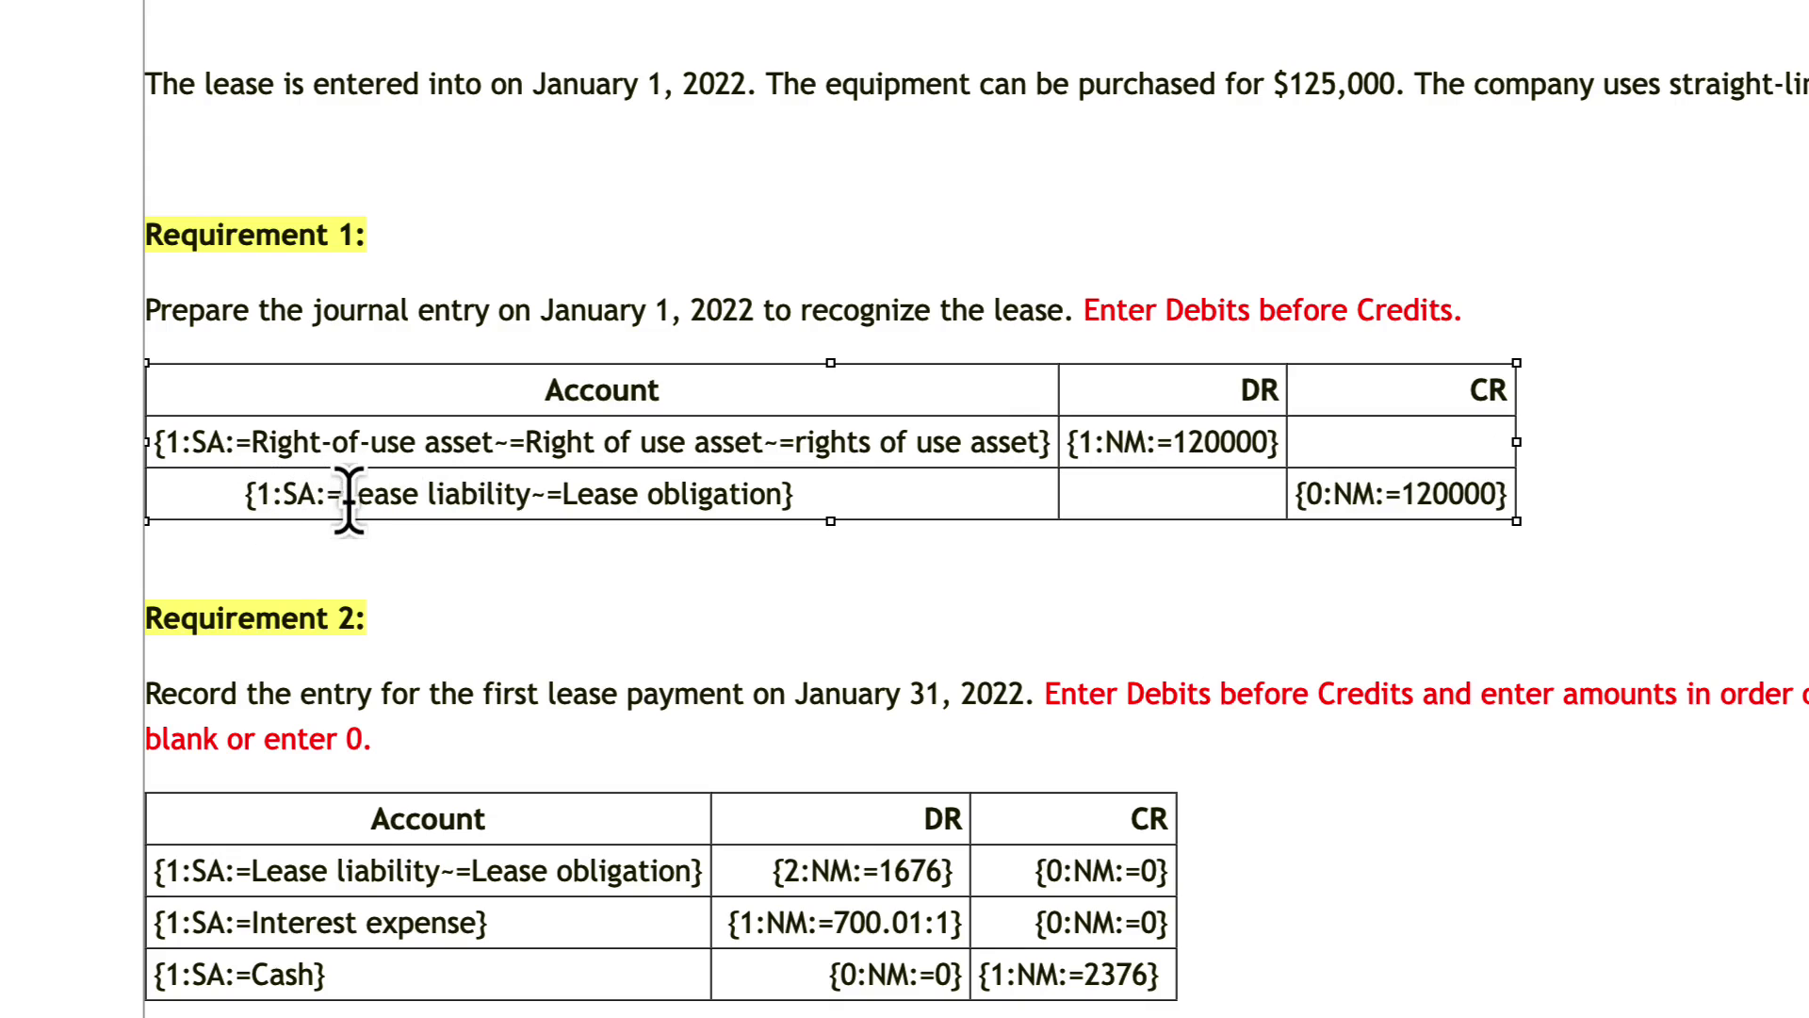
drag(332, 497, 531, 497)
click(611, 532)
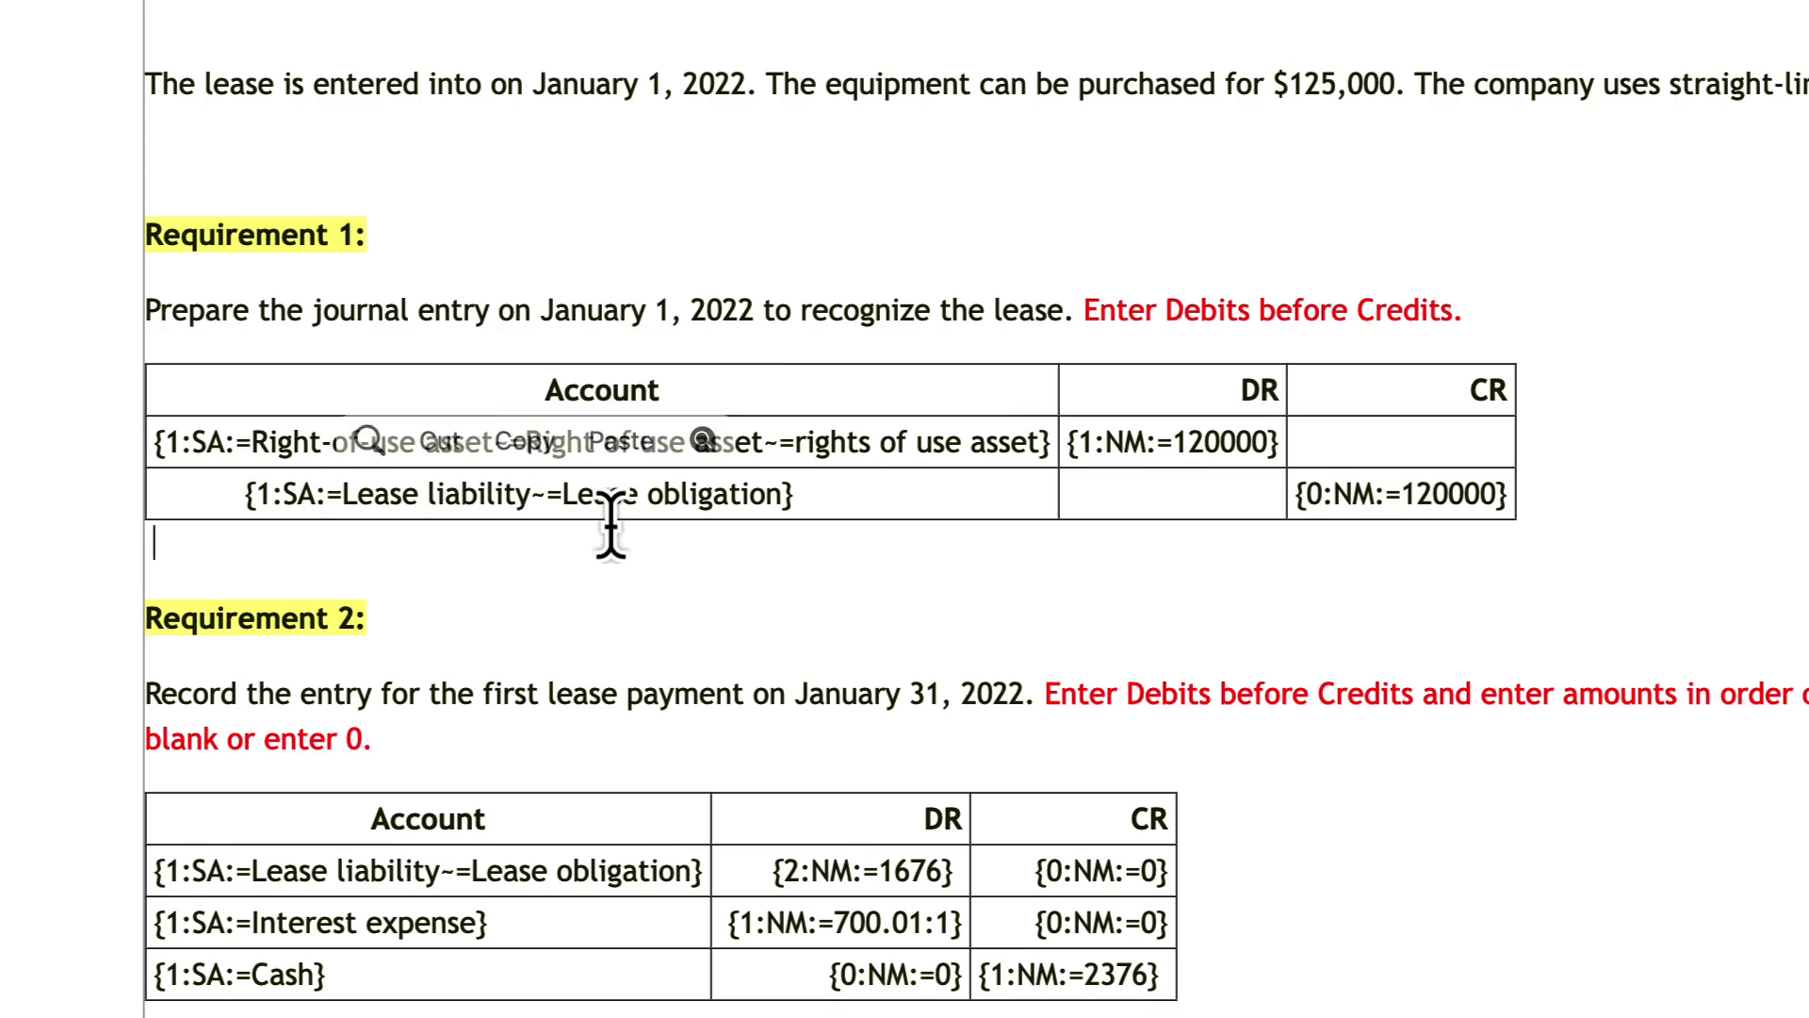
click(531, 494)
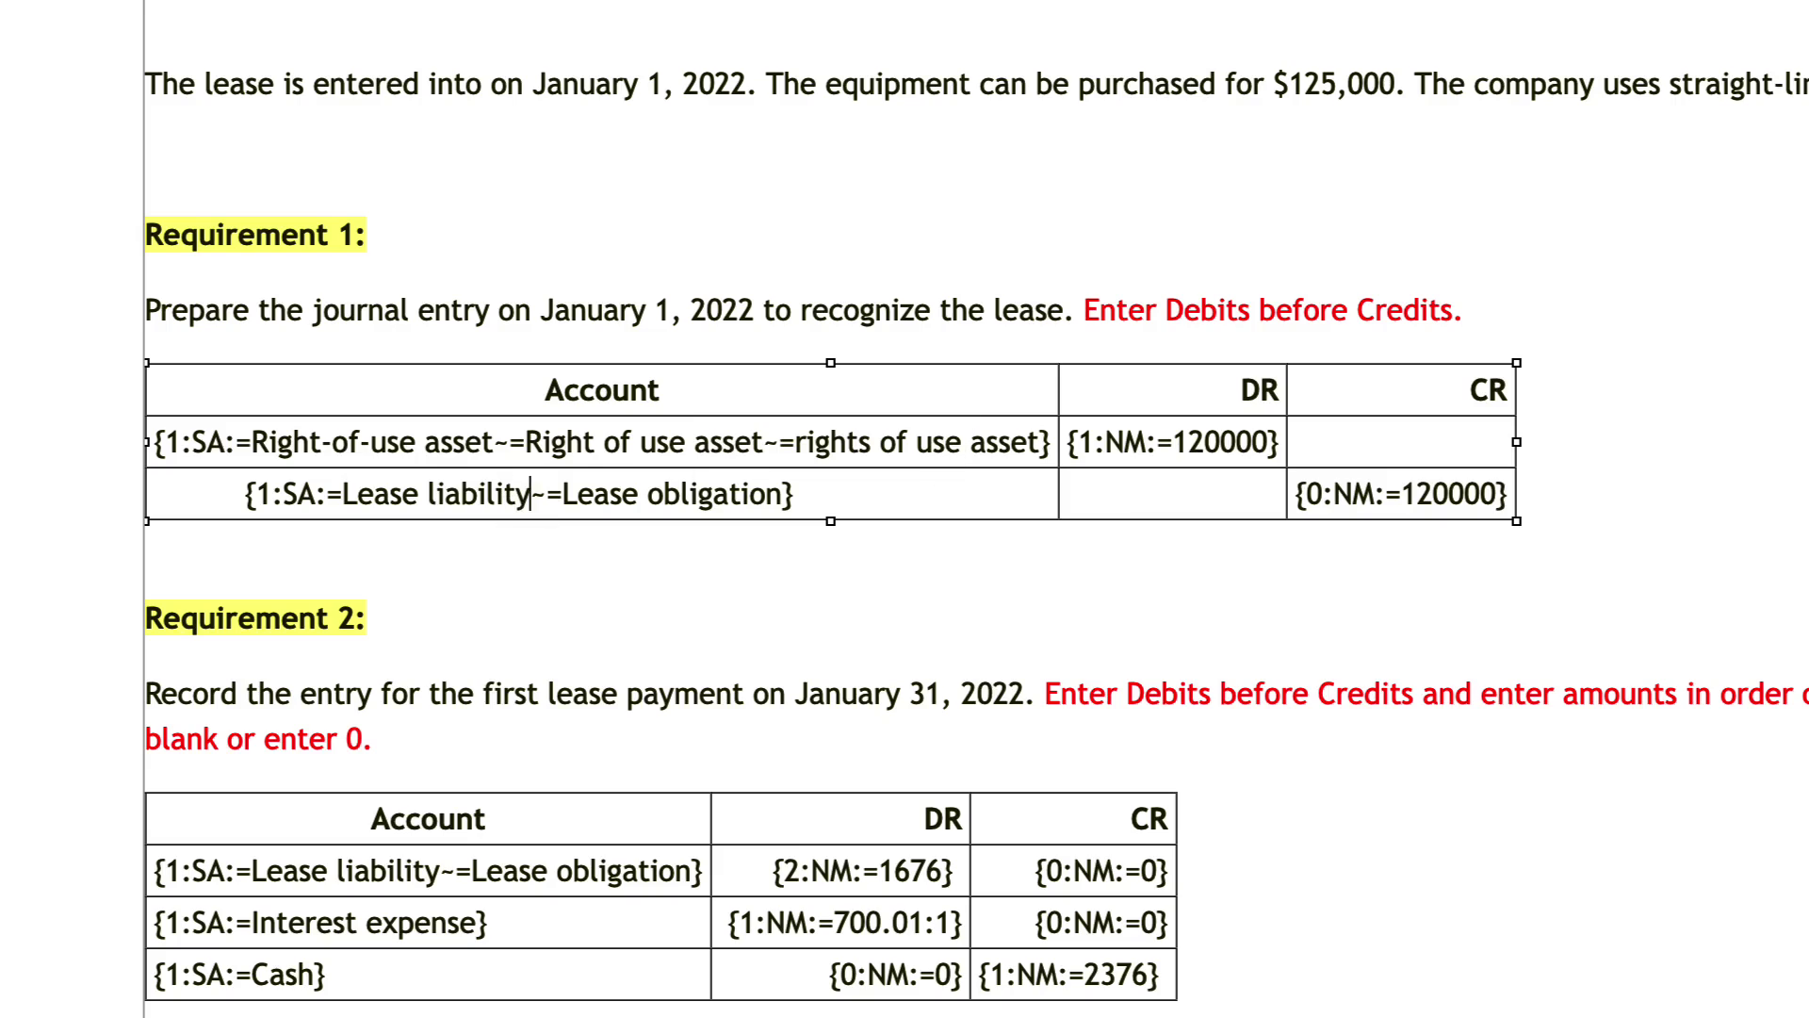
key(shift+Right)
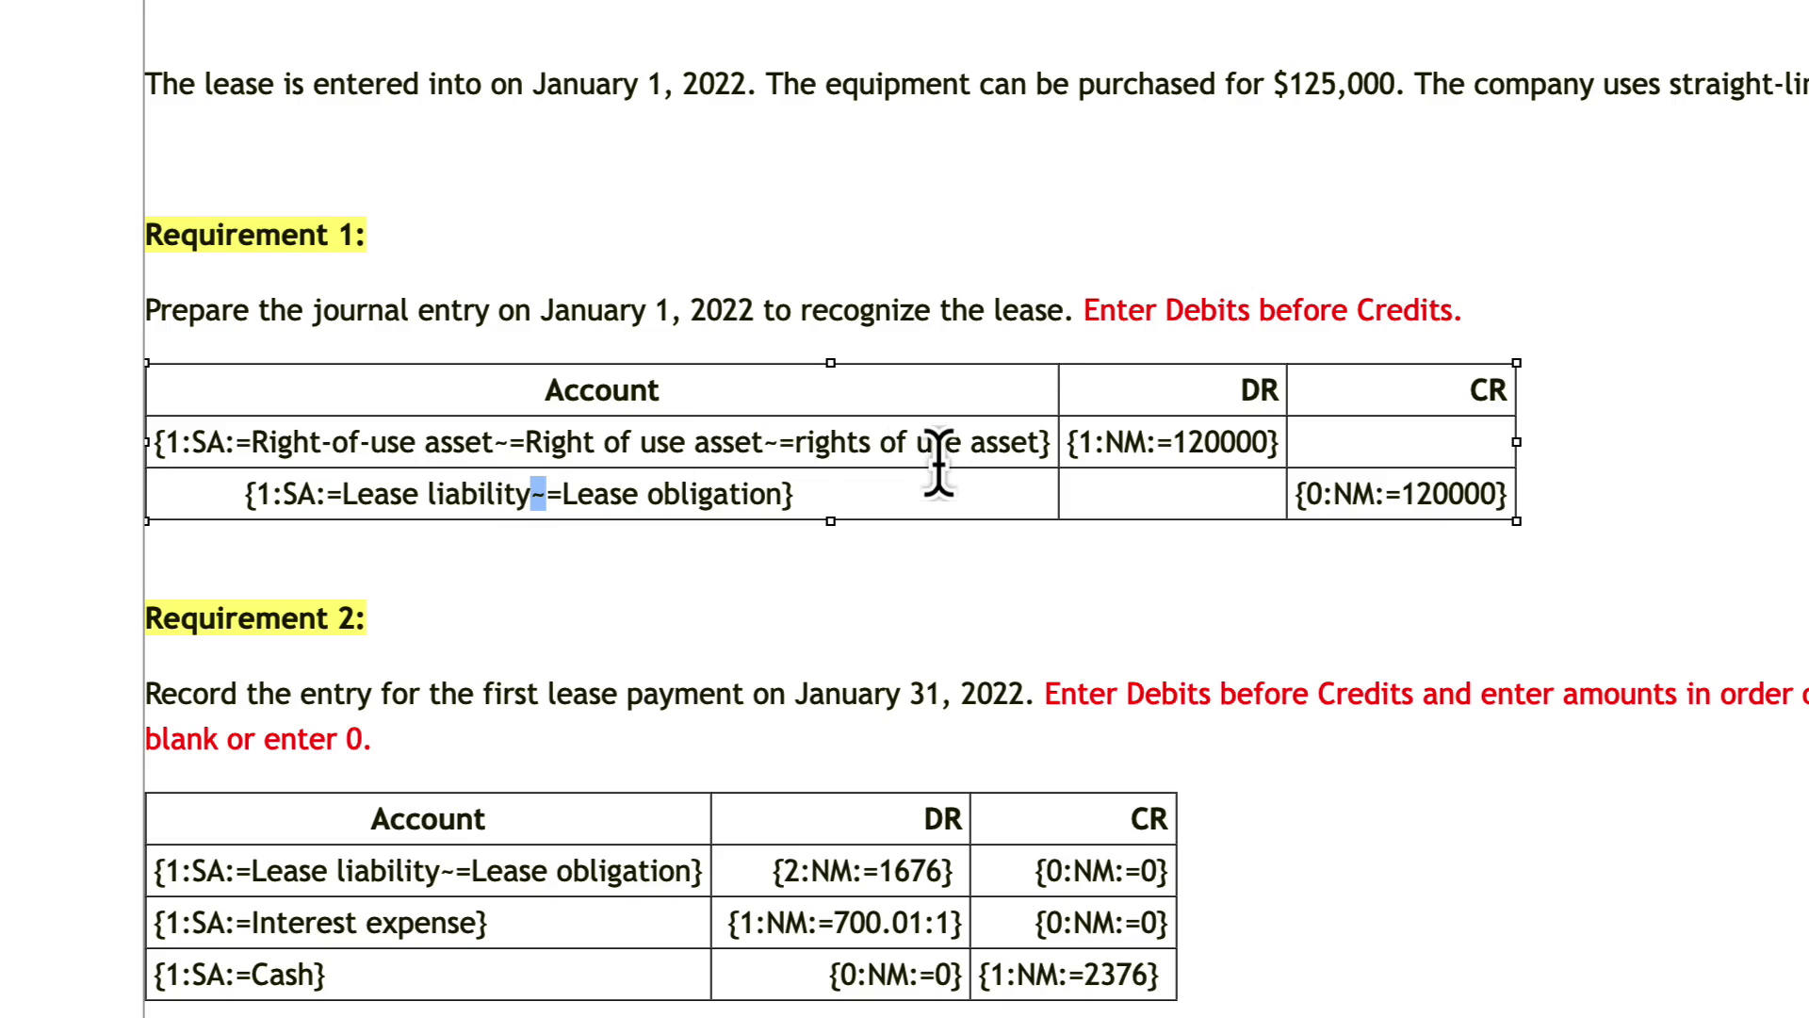
click(781, 499)
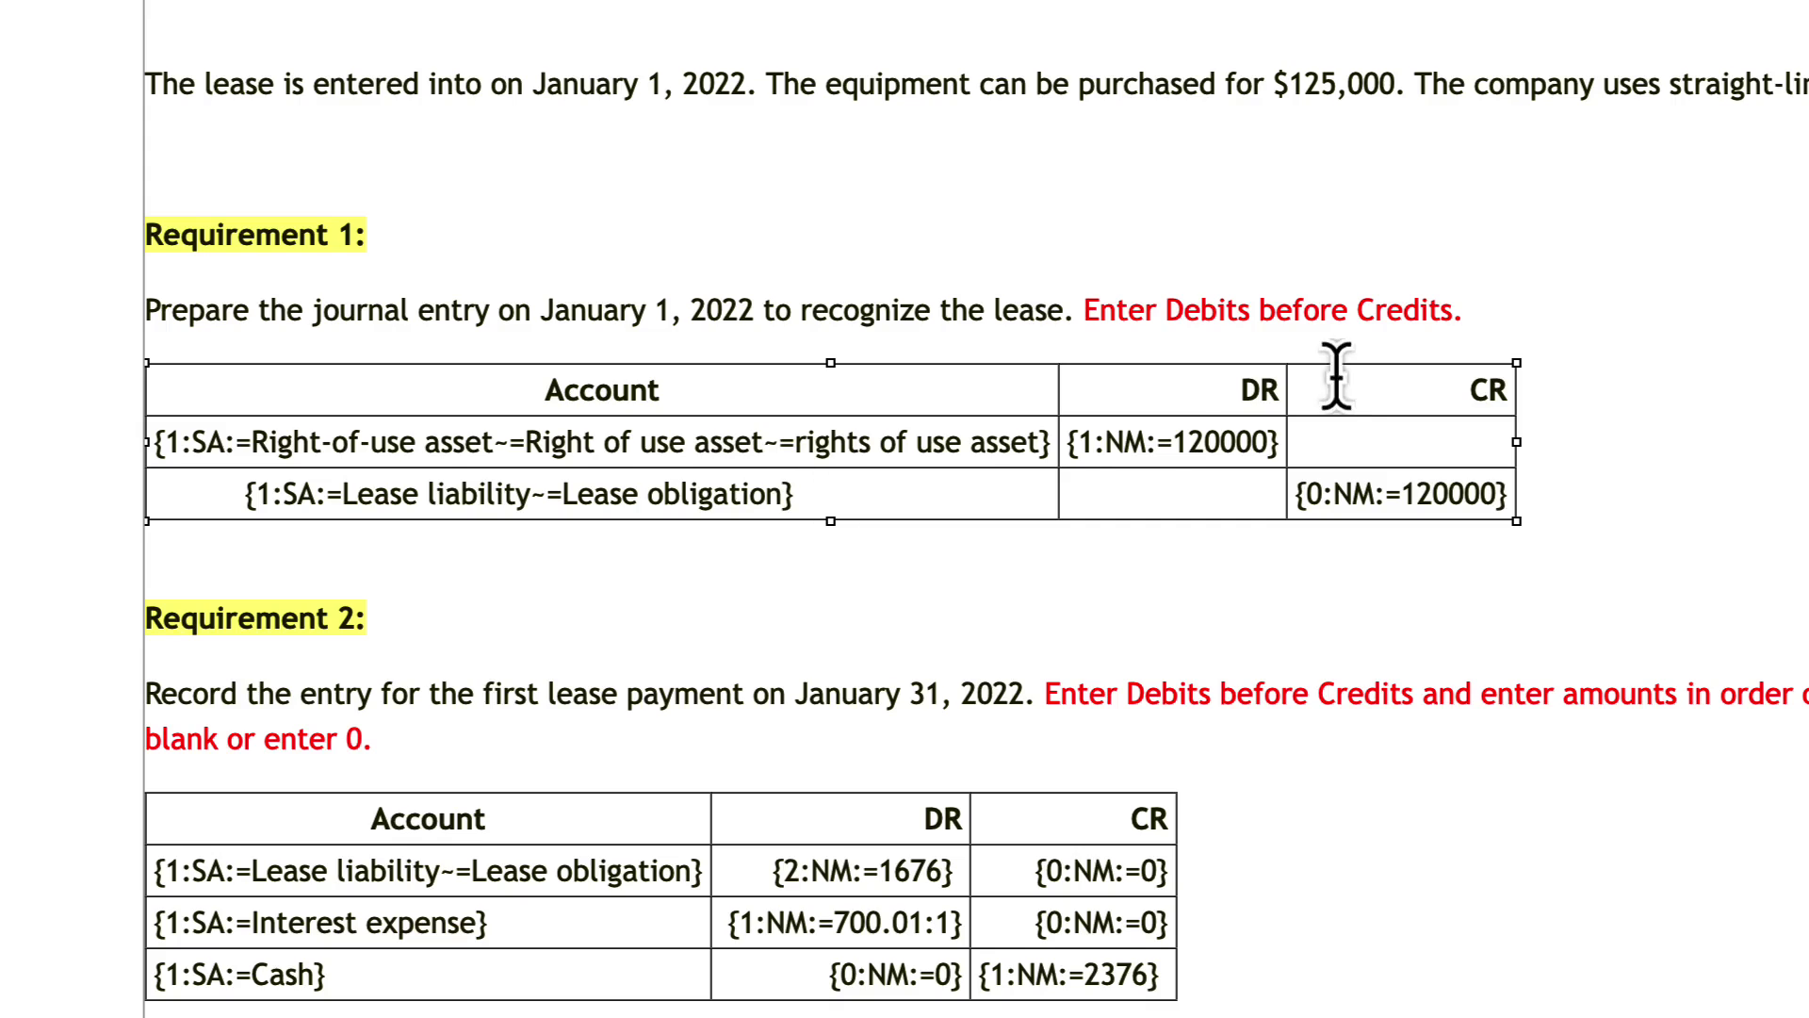
Step: Examine the mark weight, NM type and answer value in the debit amount's numerical code in Requirement 1
click(1078, 443)
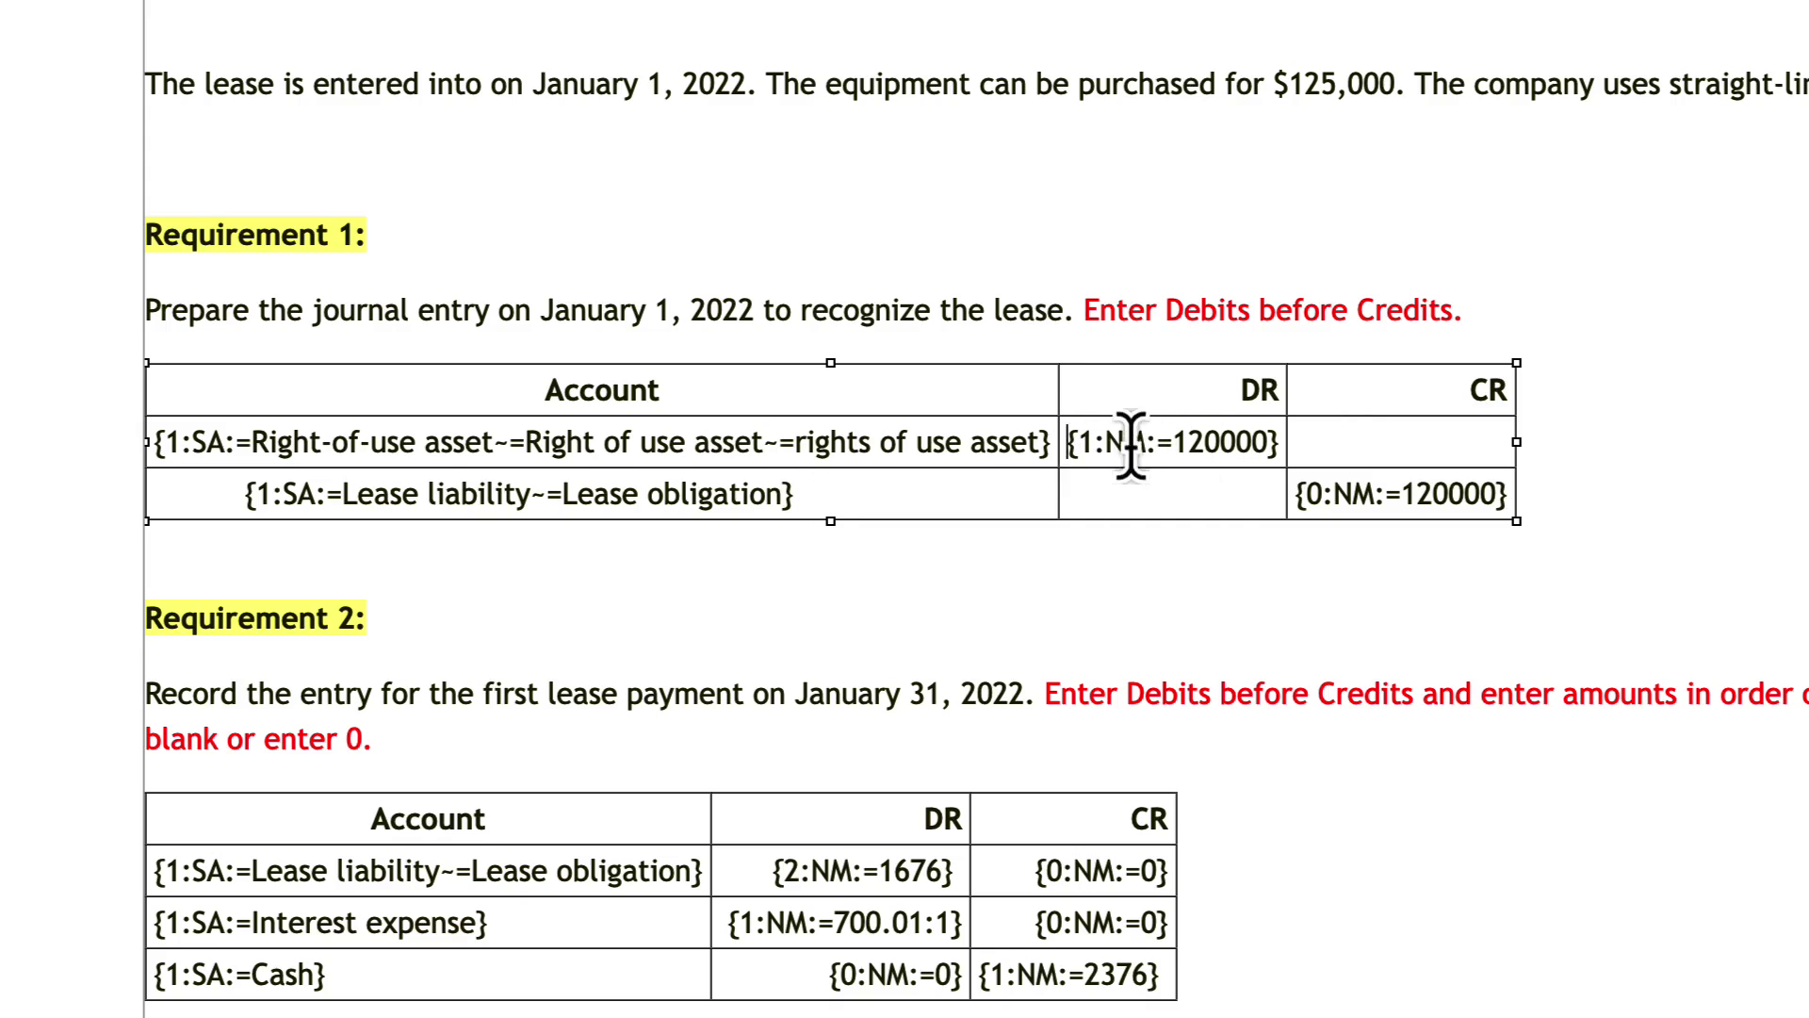
click(1217, 443)
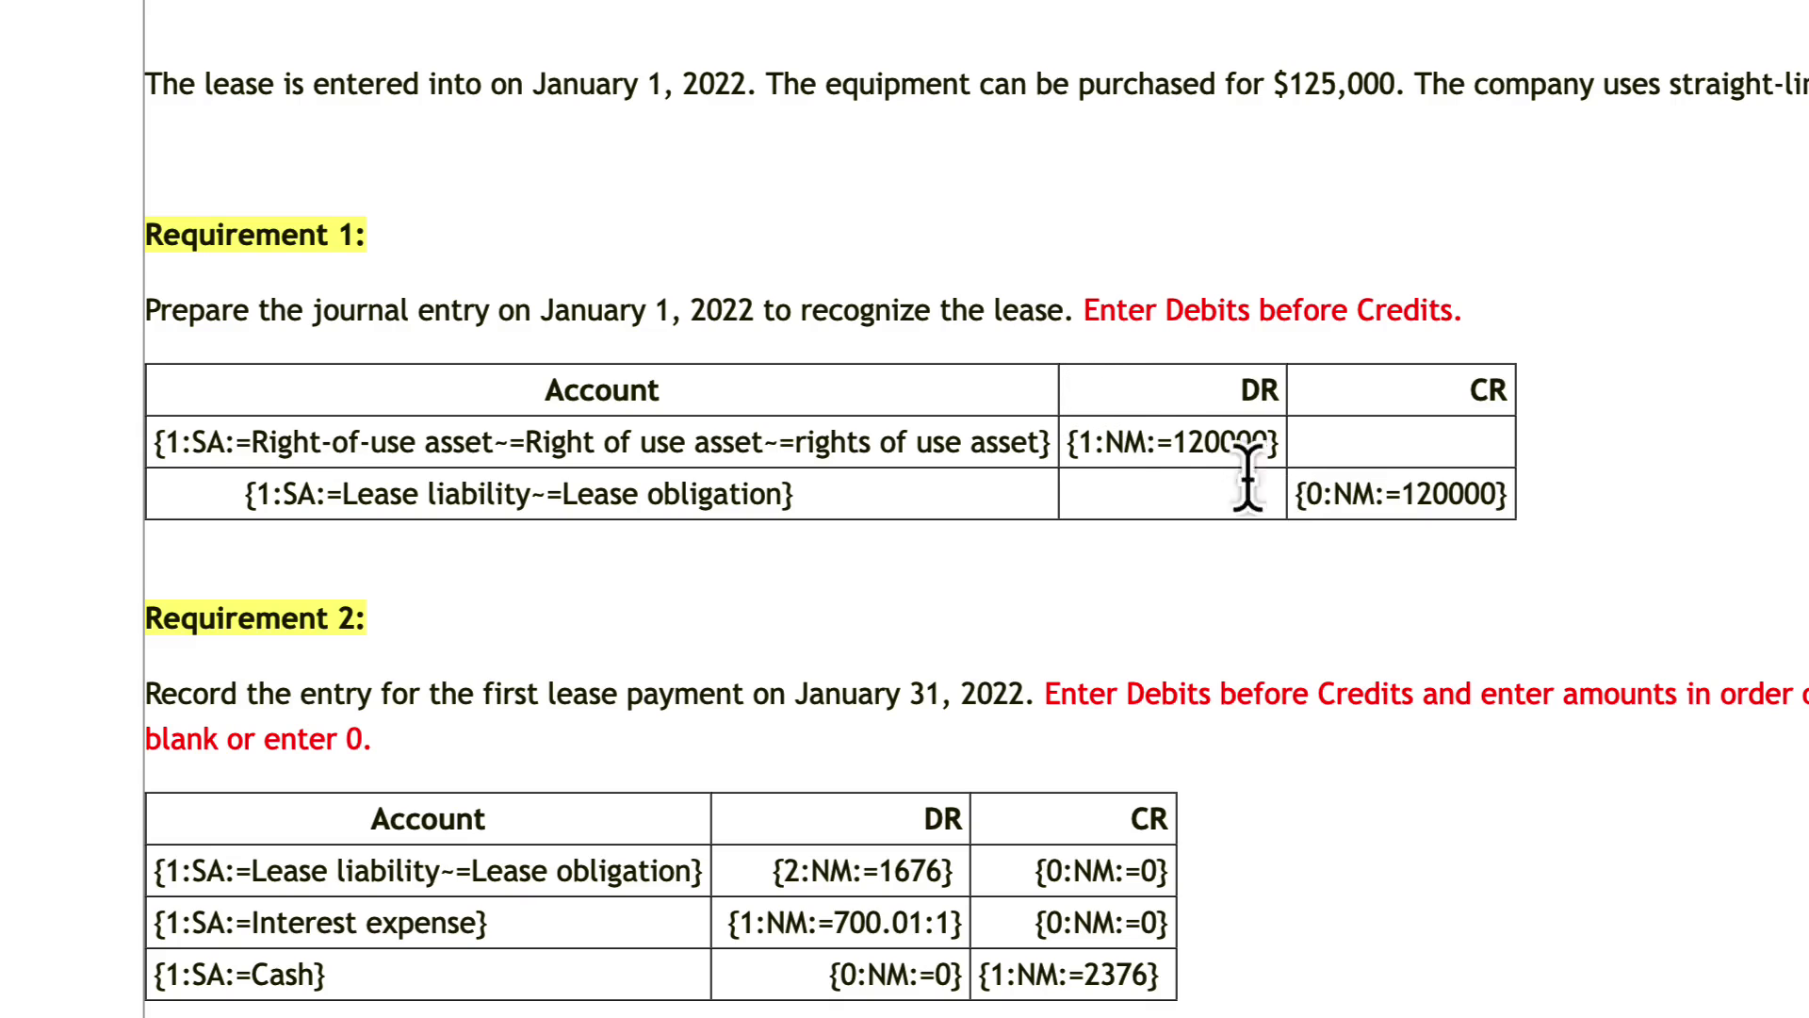
click(1074, 459)
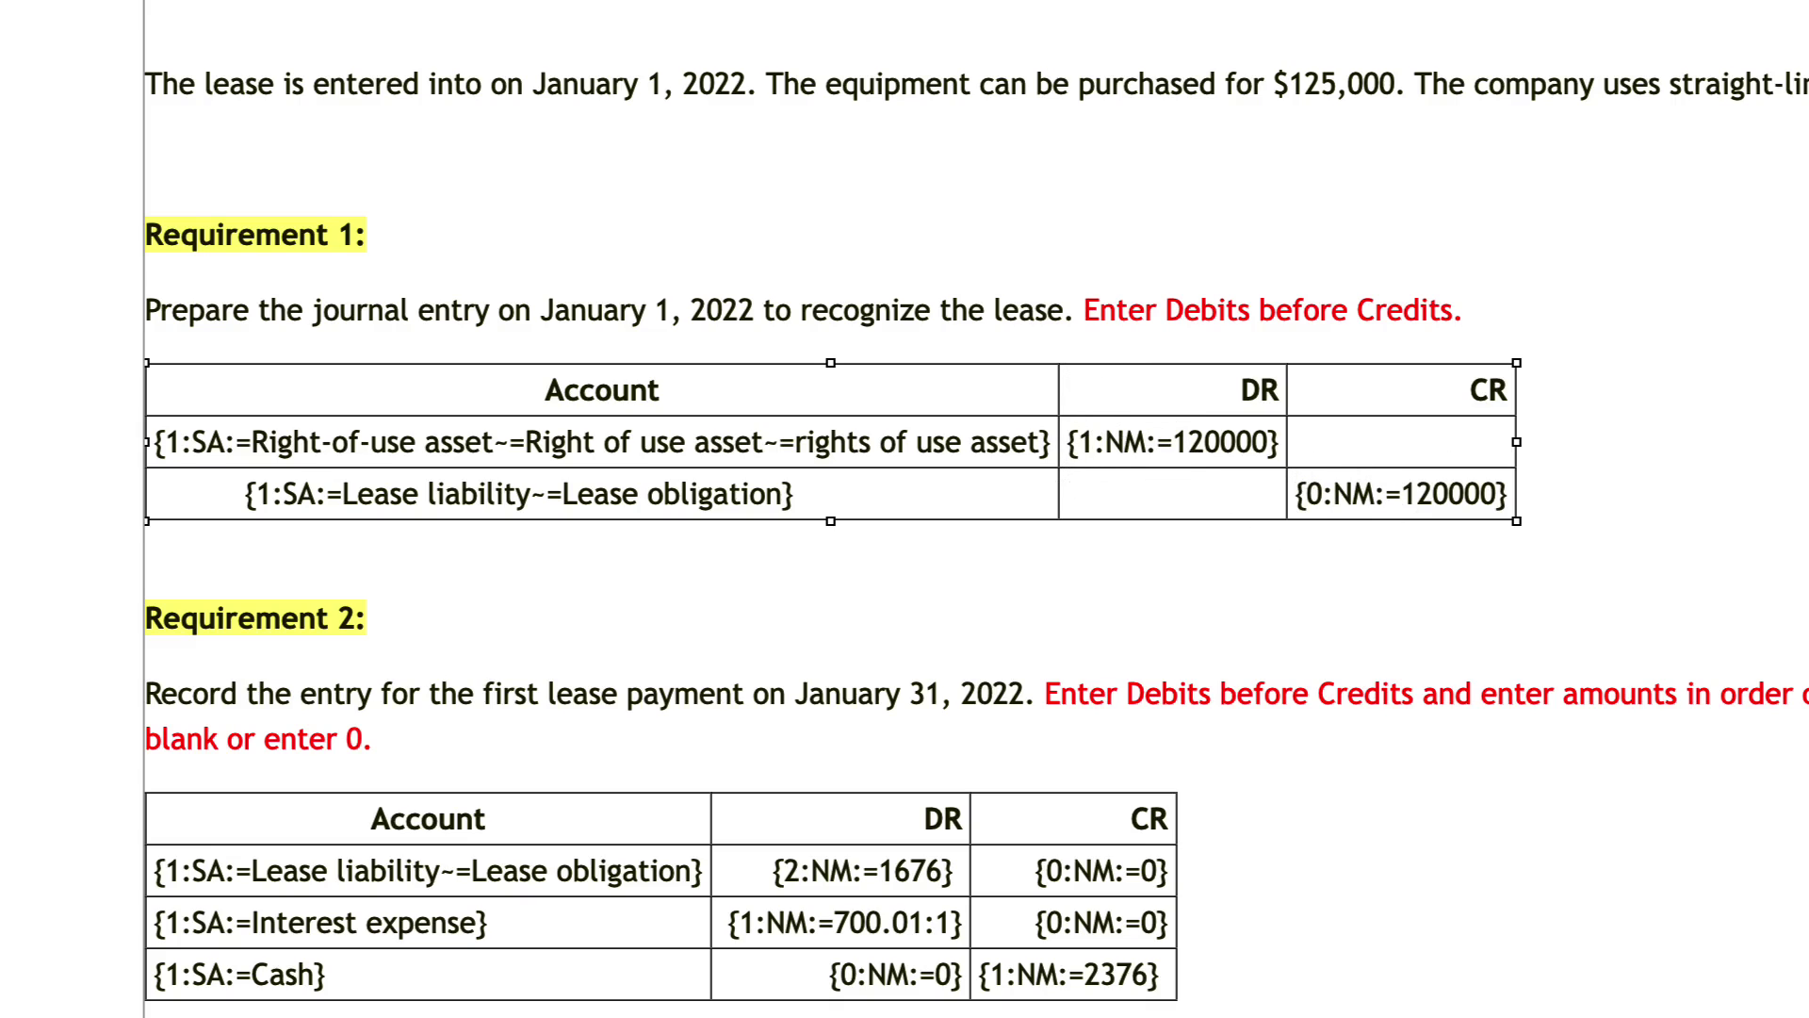
key(shift+Right)
key(Right)
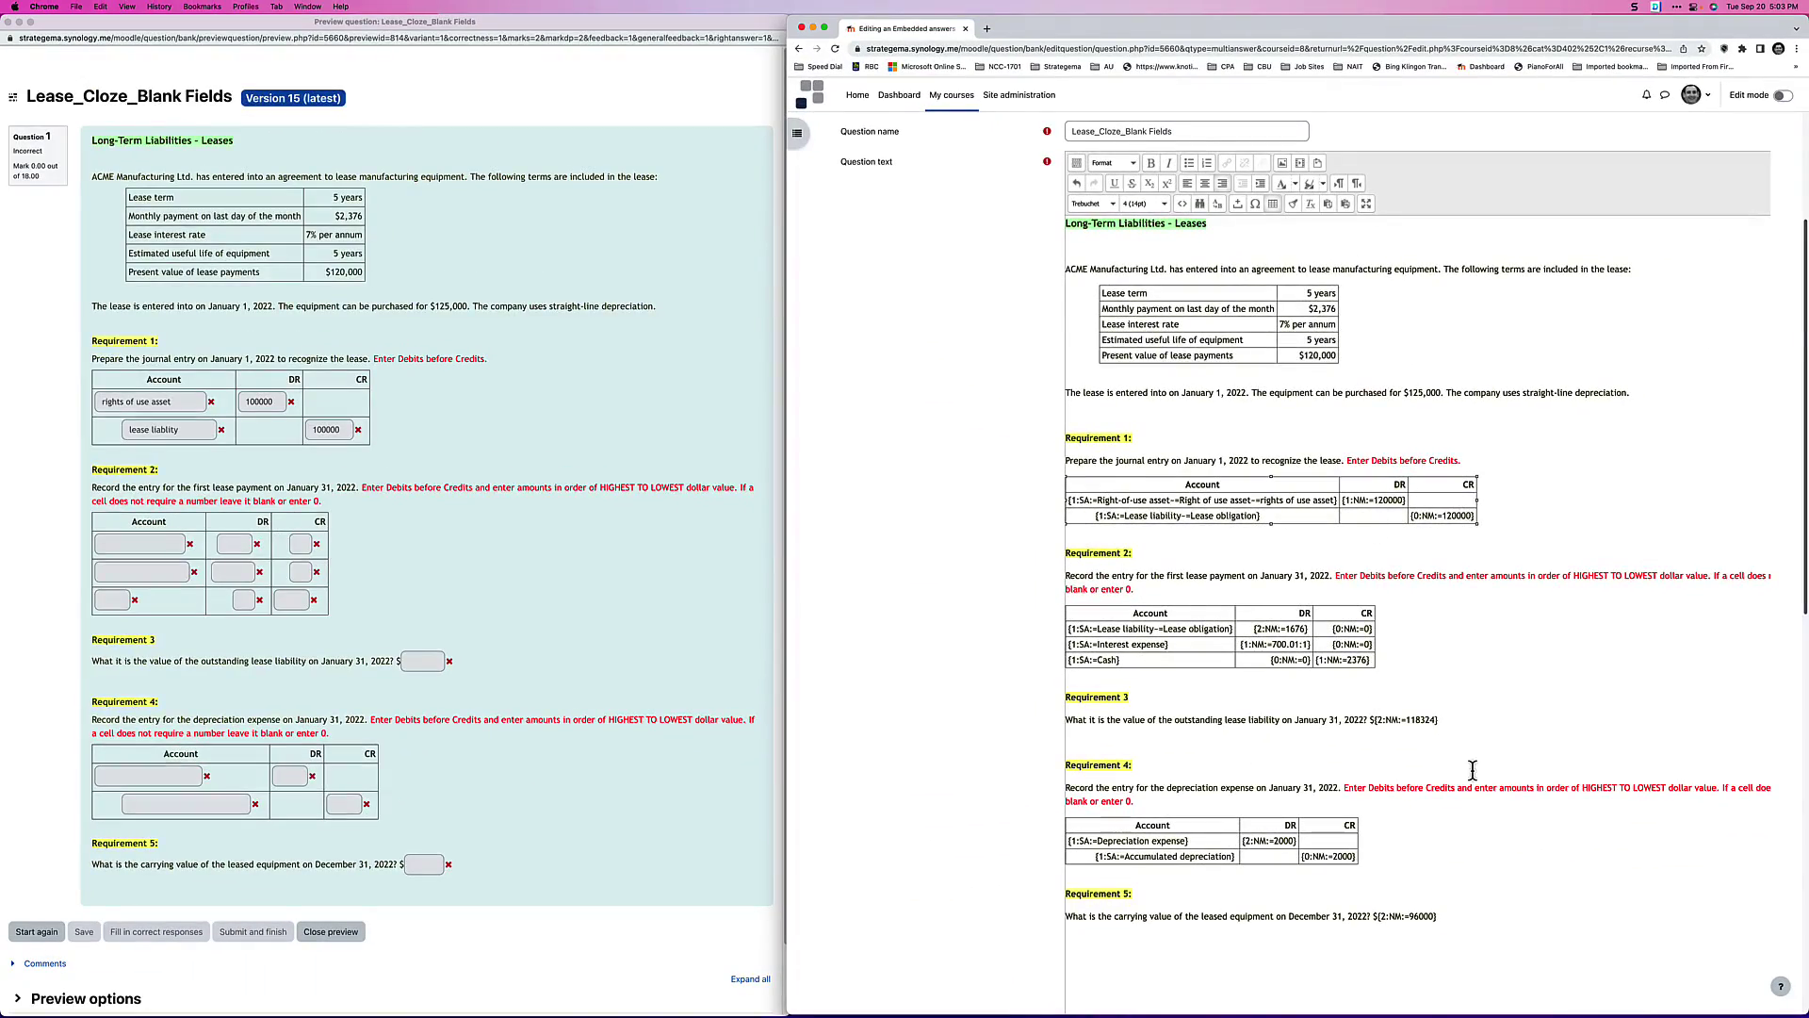
Step: Save the changed question while continuing to edit it, and open a fresh preview
scroll(1473, 770, up, 3)
scroll(1284, 575, down, 15)
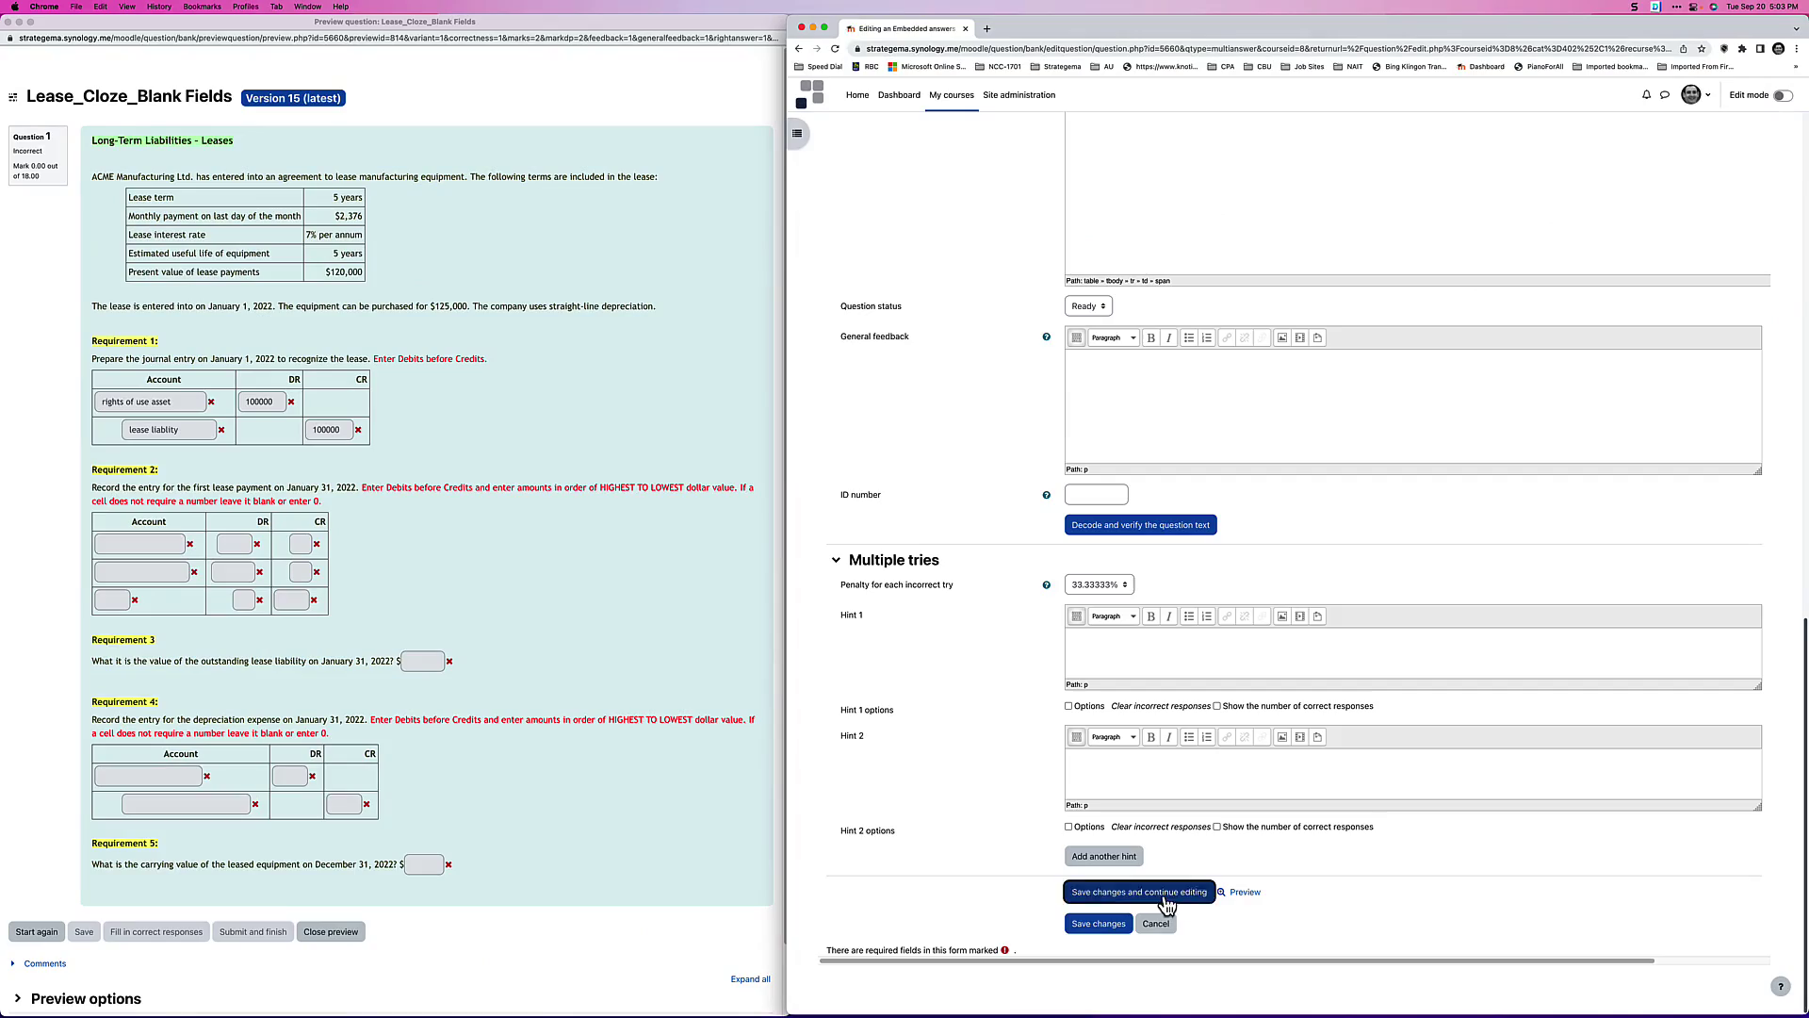
click(1236, 903)
scroll(1240, 903, down, 15)
click(1233, 790)
scroll(1273, 692, up, 10)
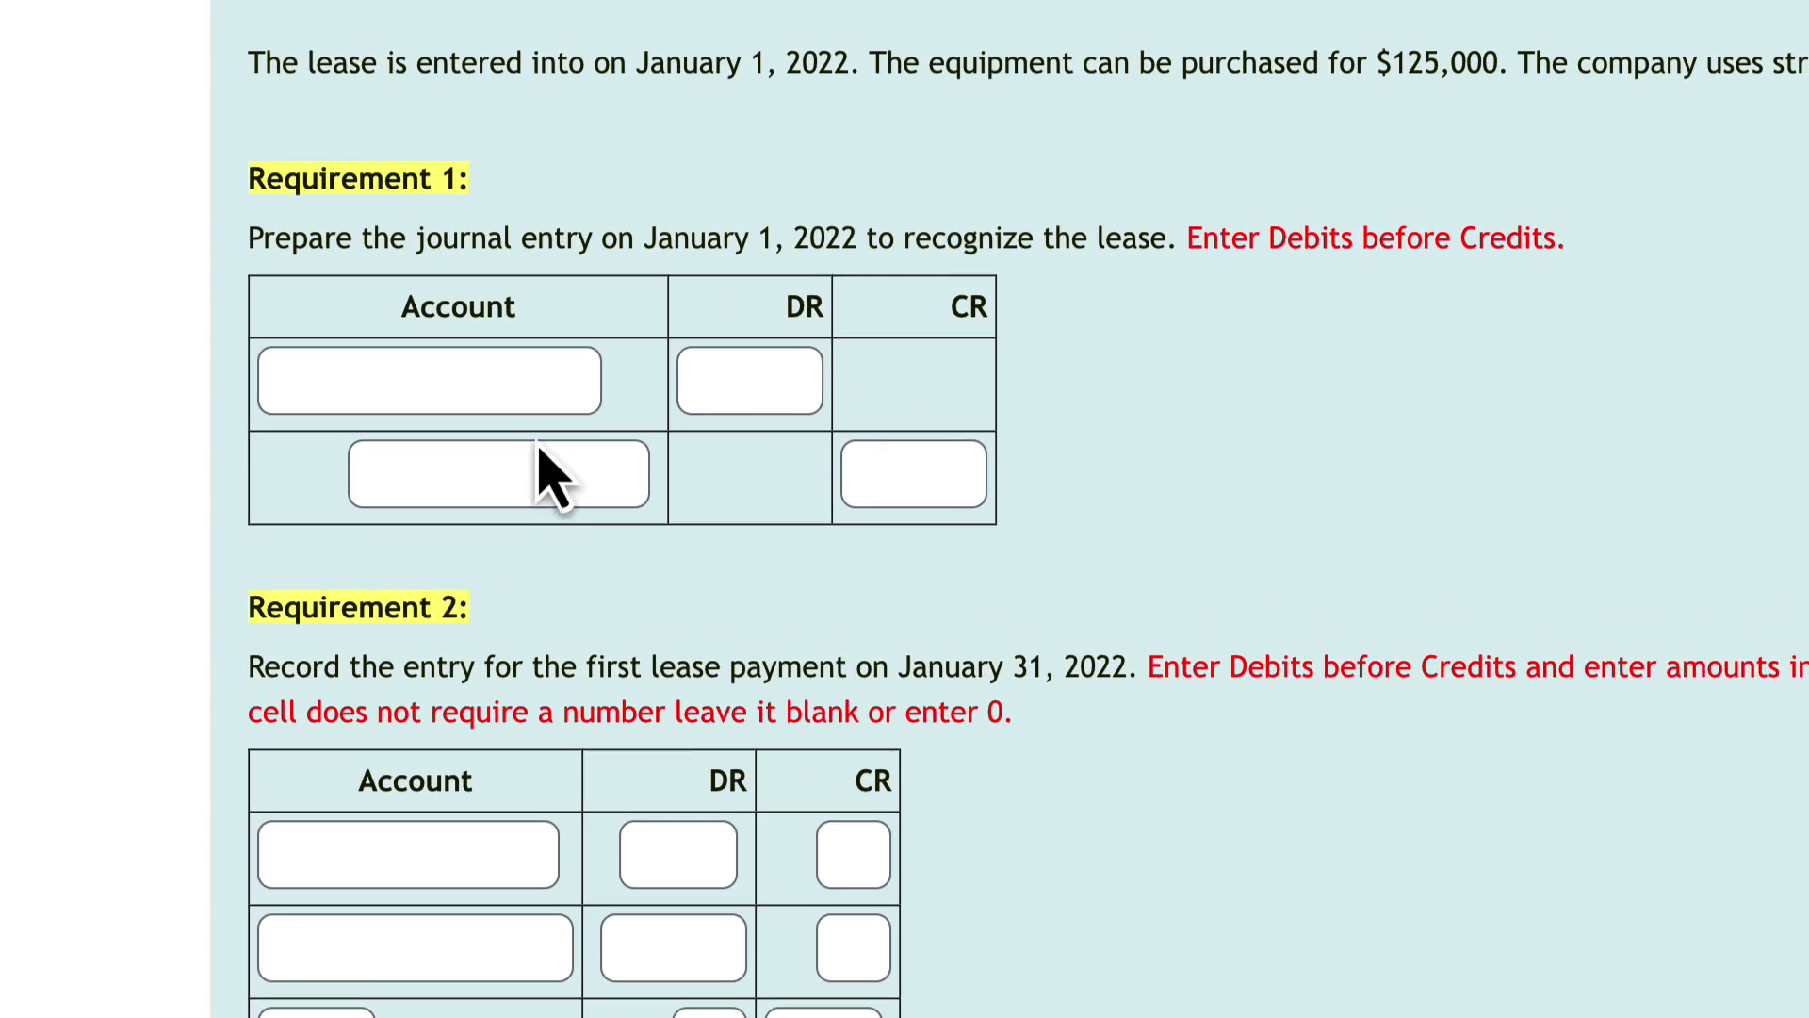
Step: Answer Requirement 1 with "rights of use asset" debited 120000 and "lease liability" credited 120000, and submit the attempt
click(525, 390)
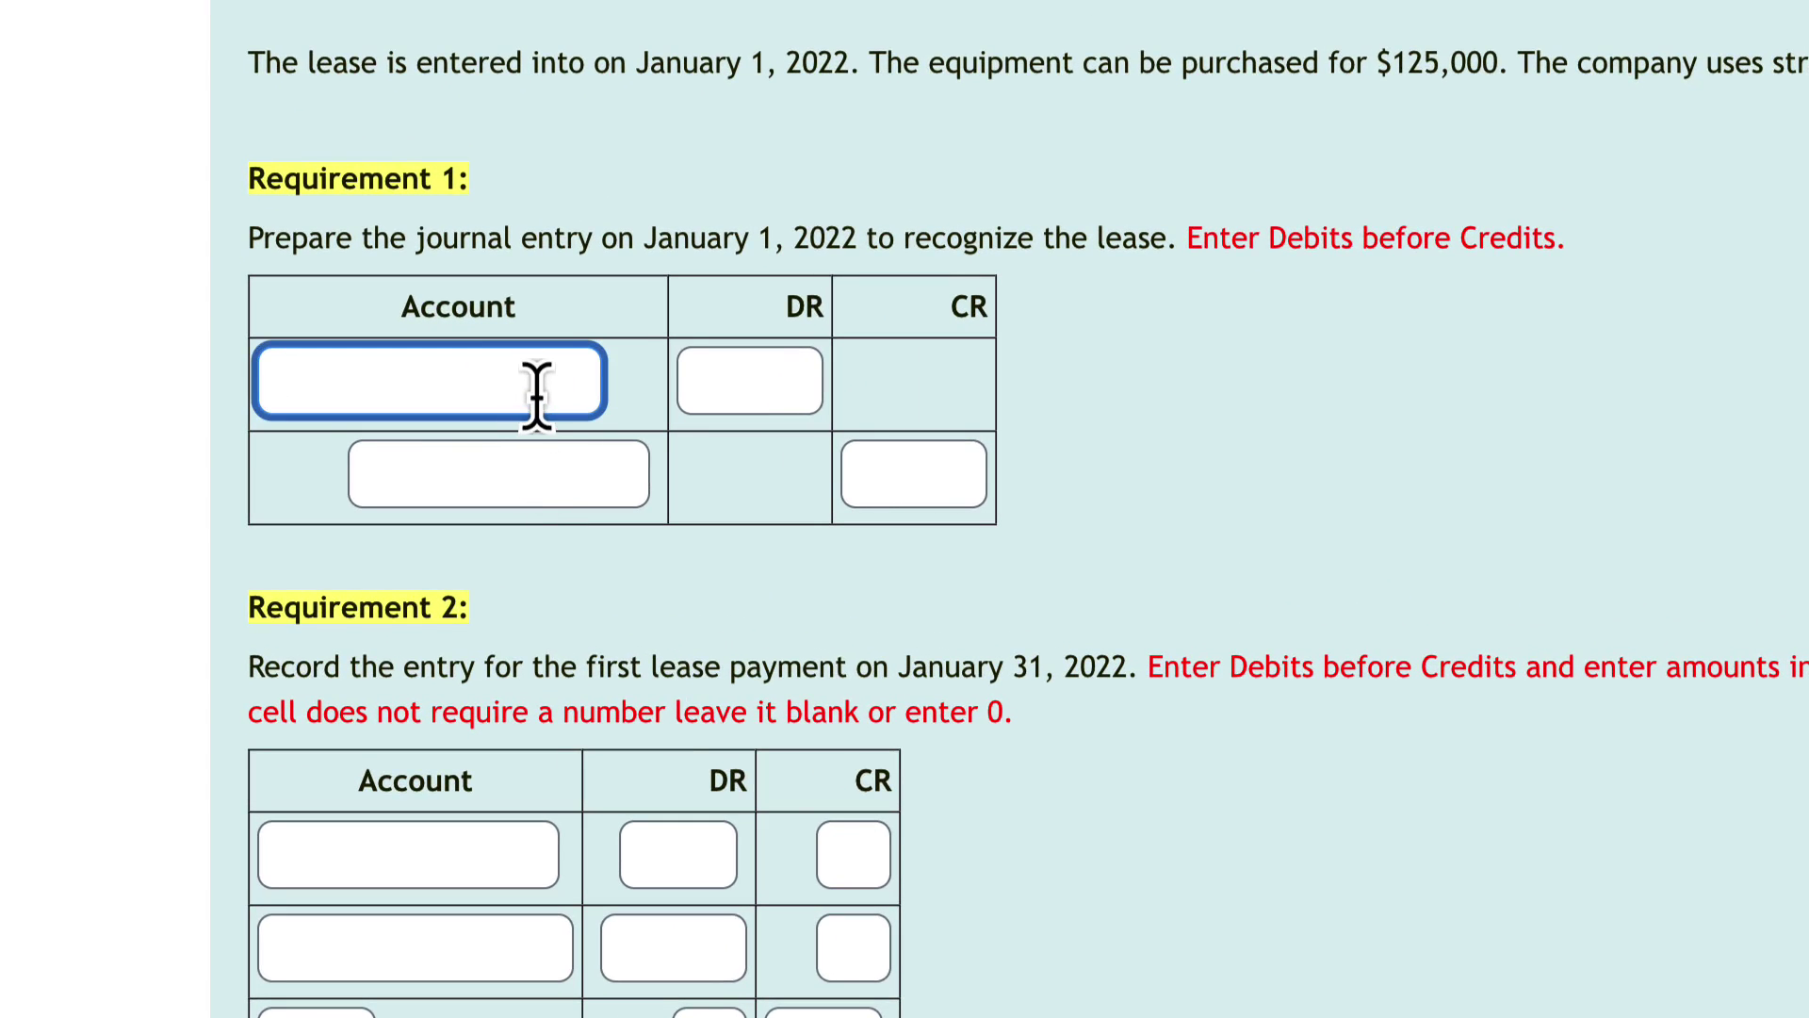
text(rights of use asset)
click(750, 381)
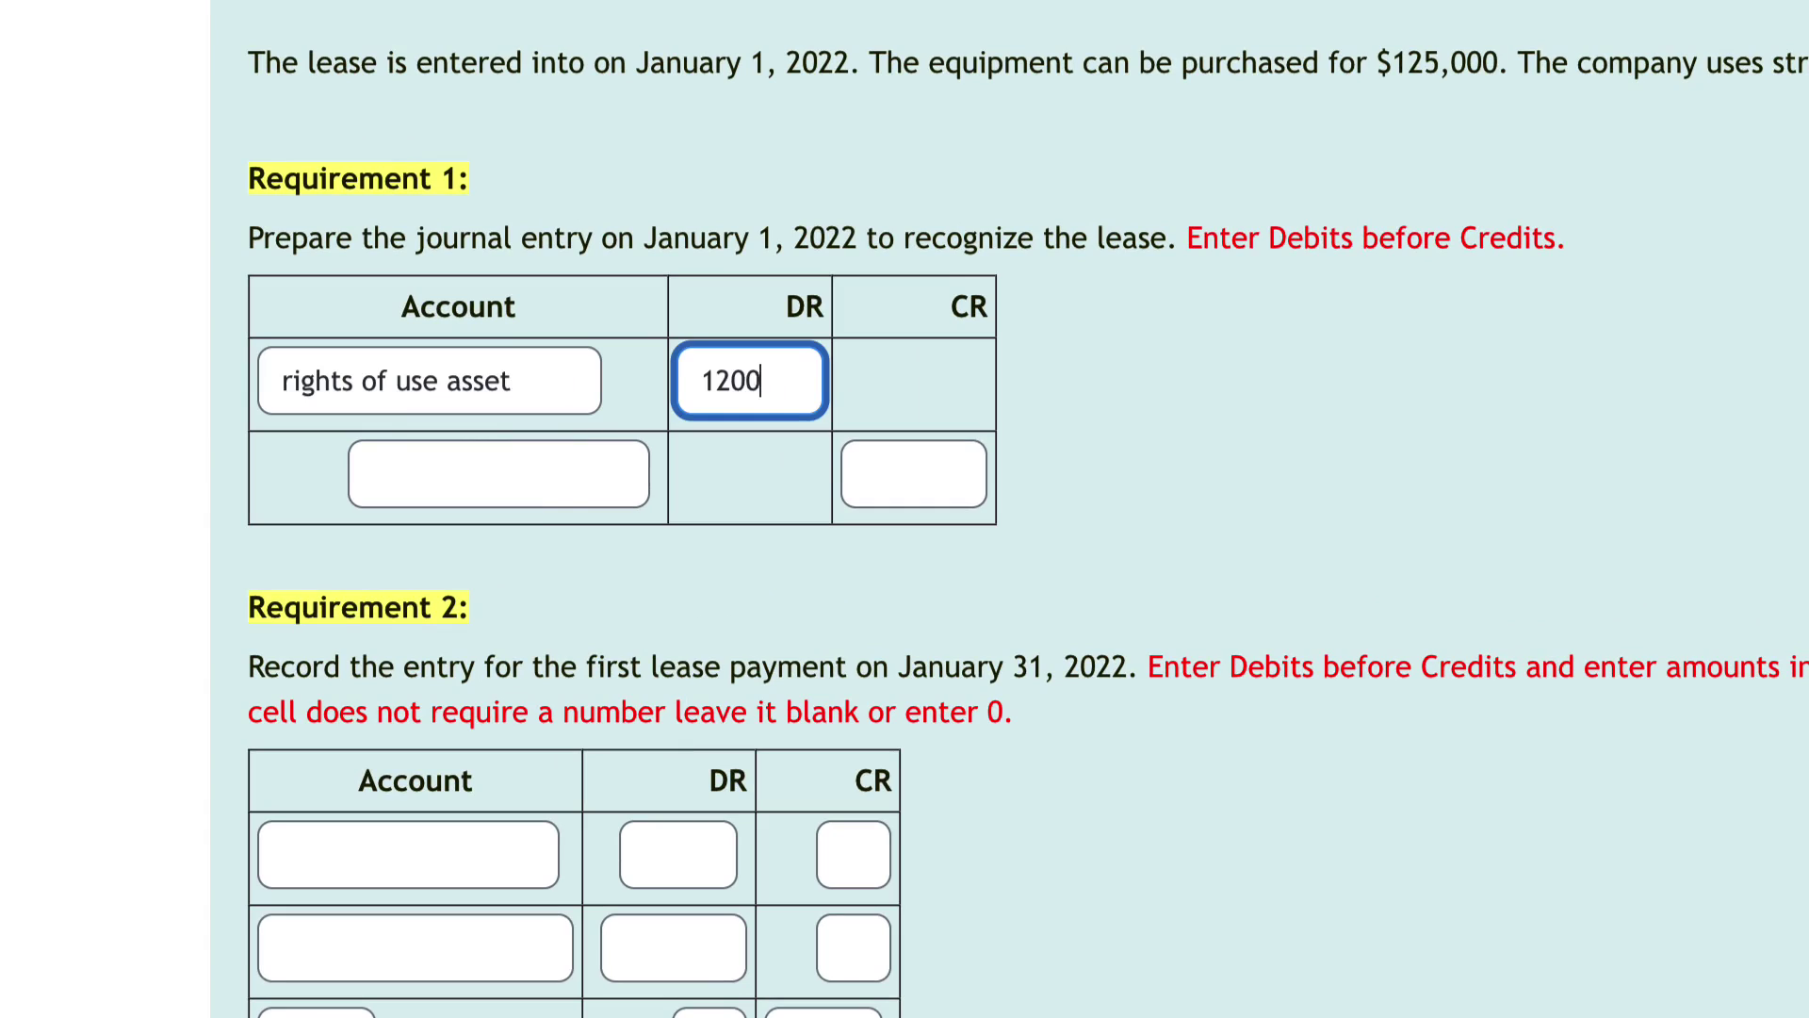
click(499, 474)
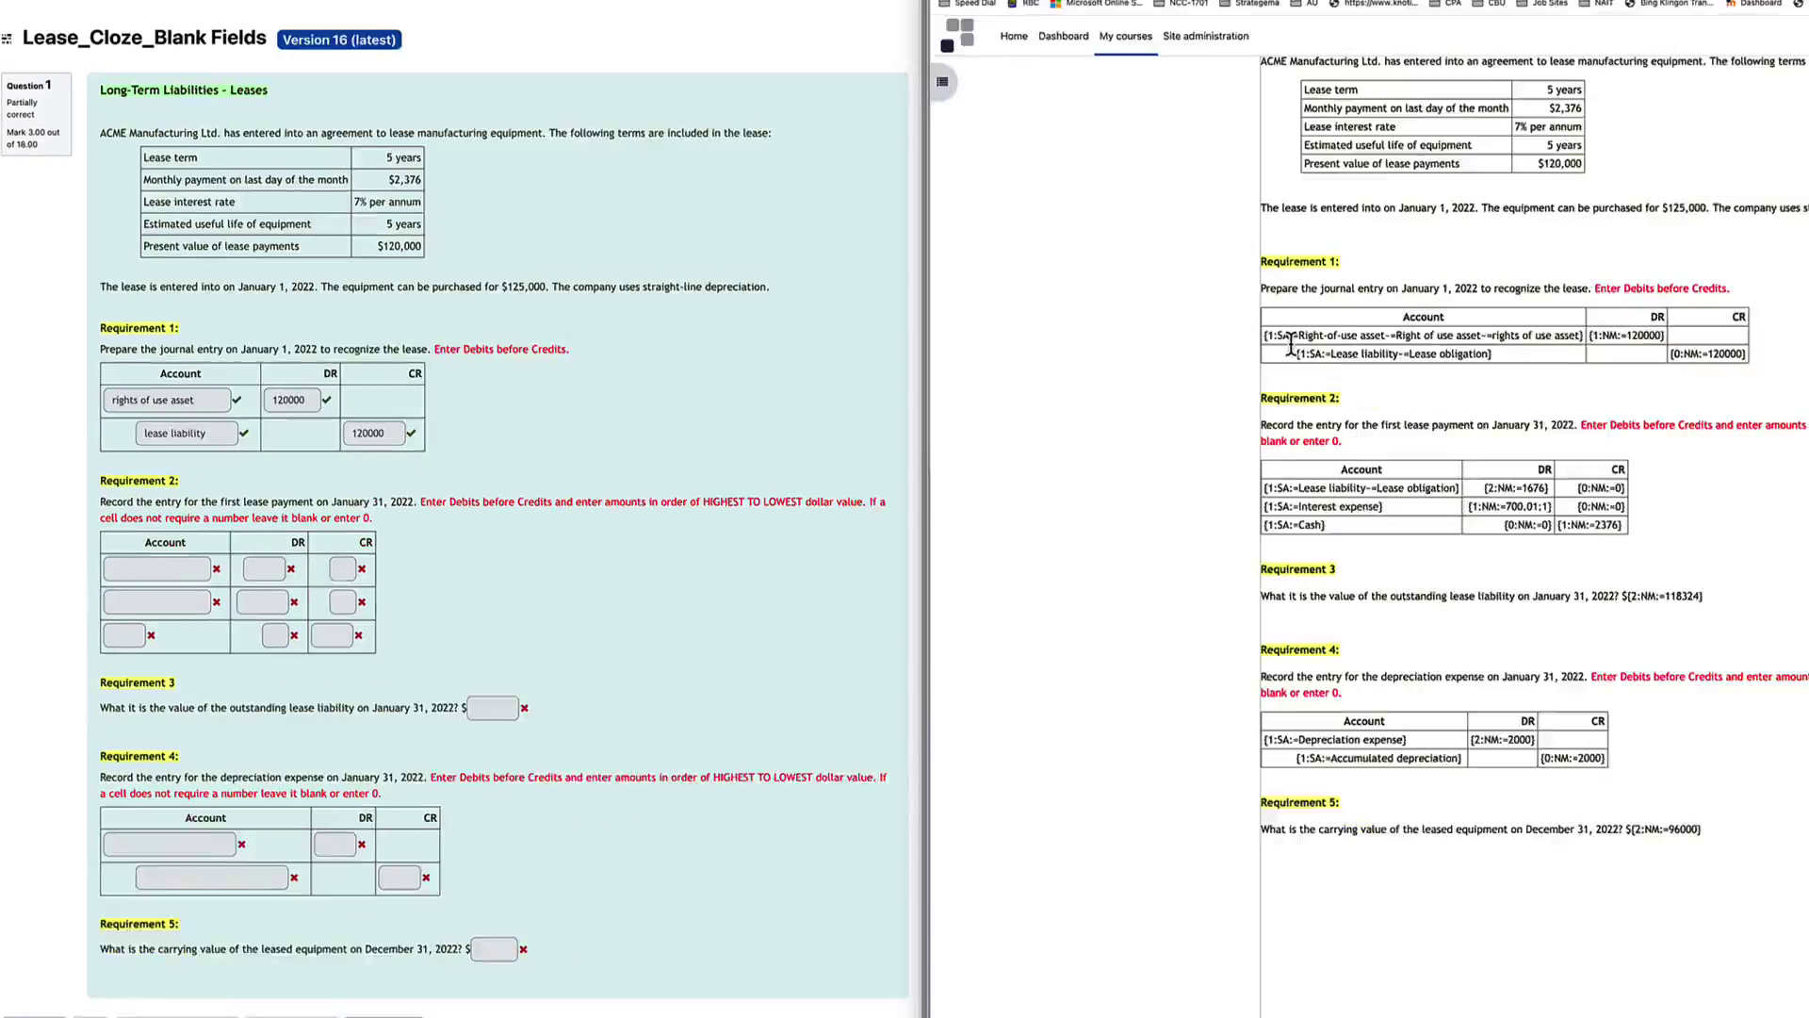
Step: Examine the SA type, equals sign and alternative answers in the short-answer codes of Requirement 1's two accounts
double_click(1285, 336)
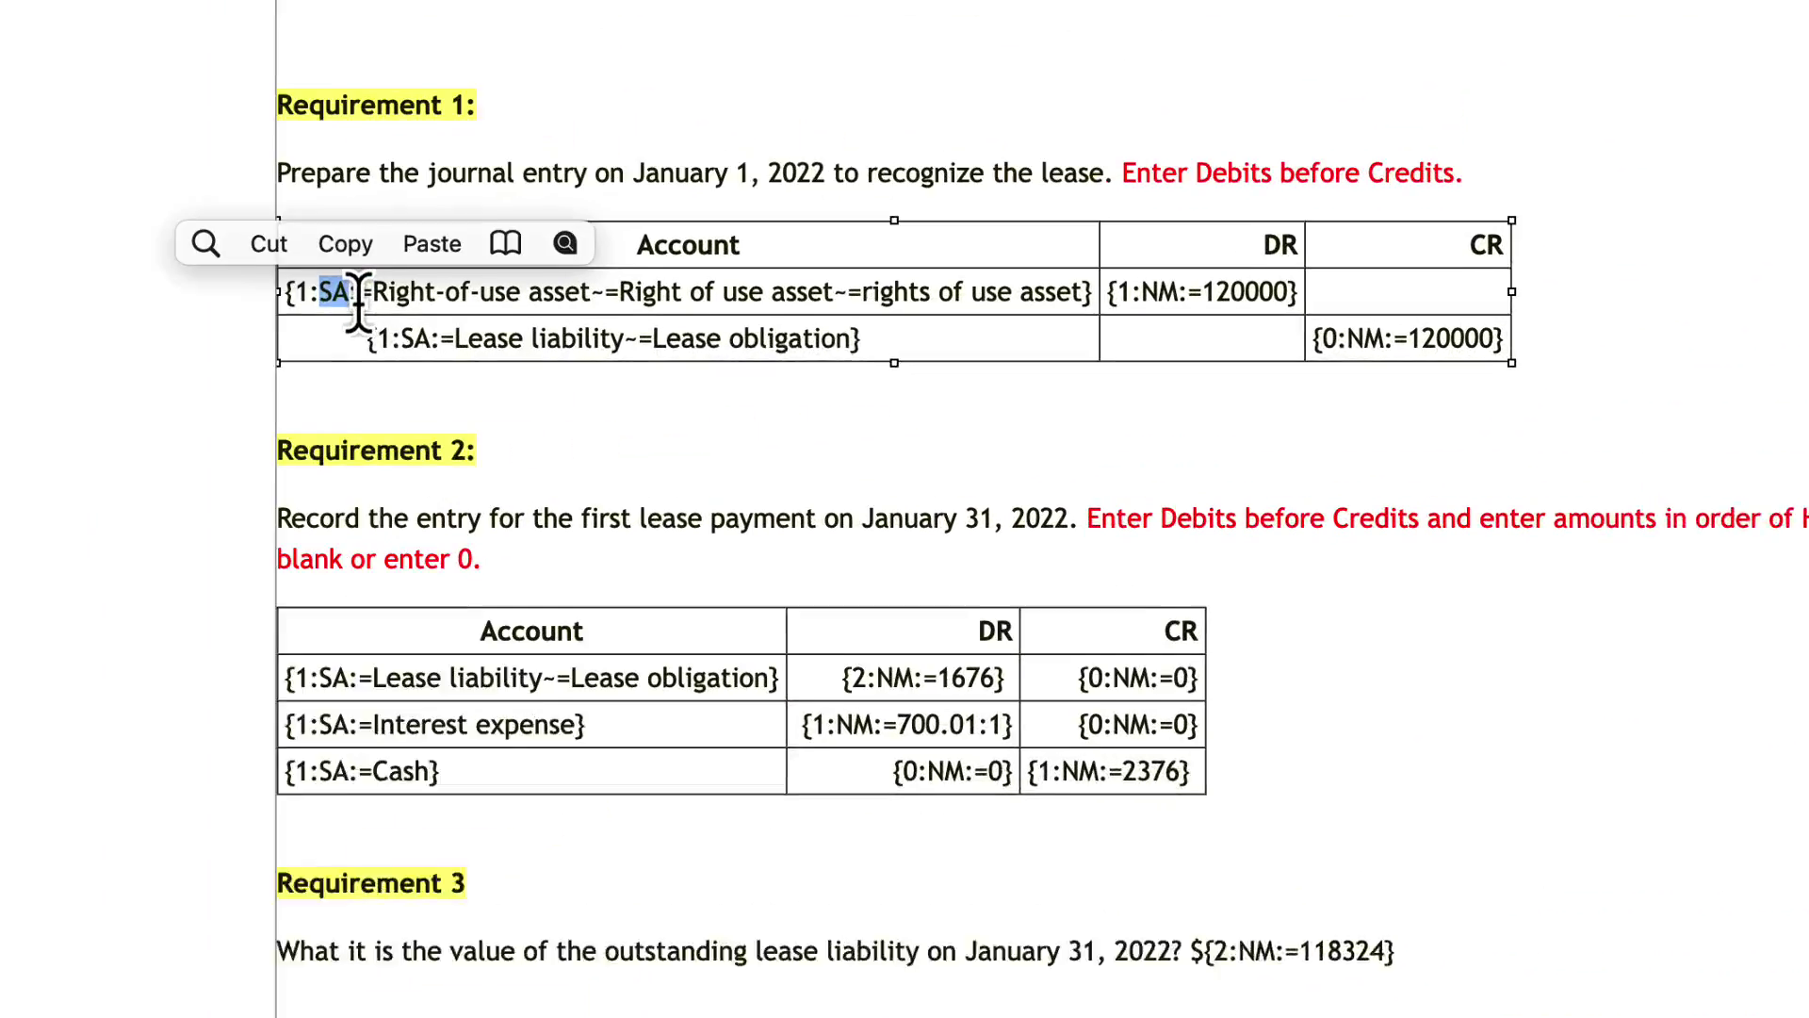
click(417, 351)
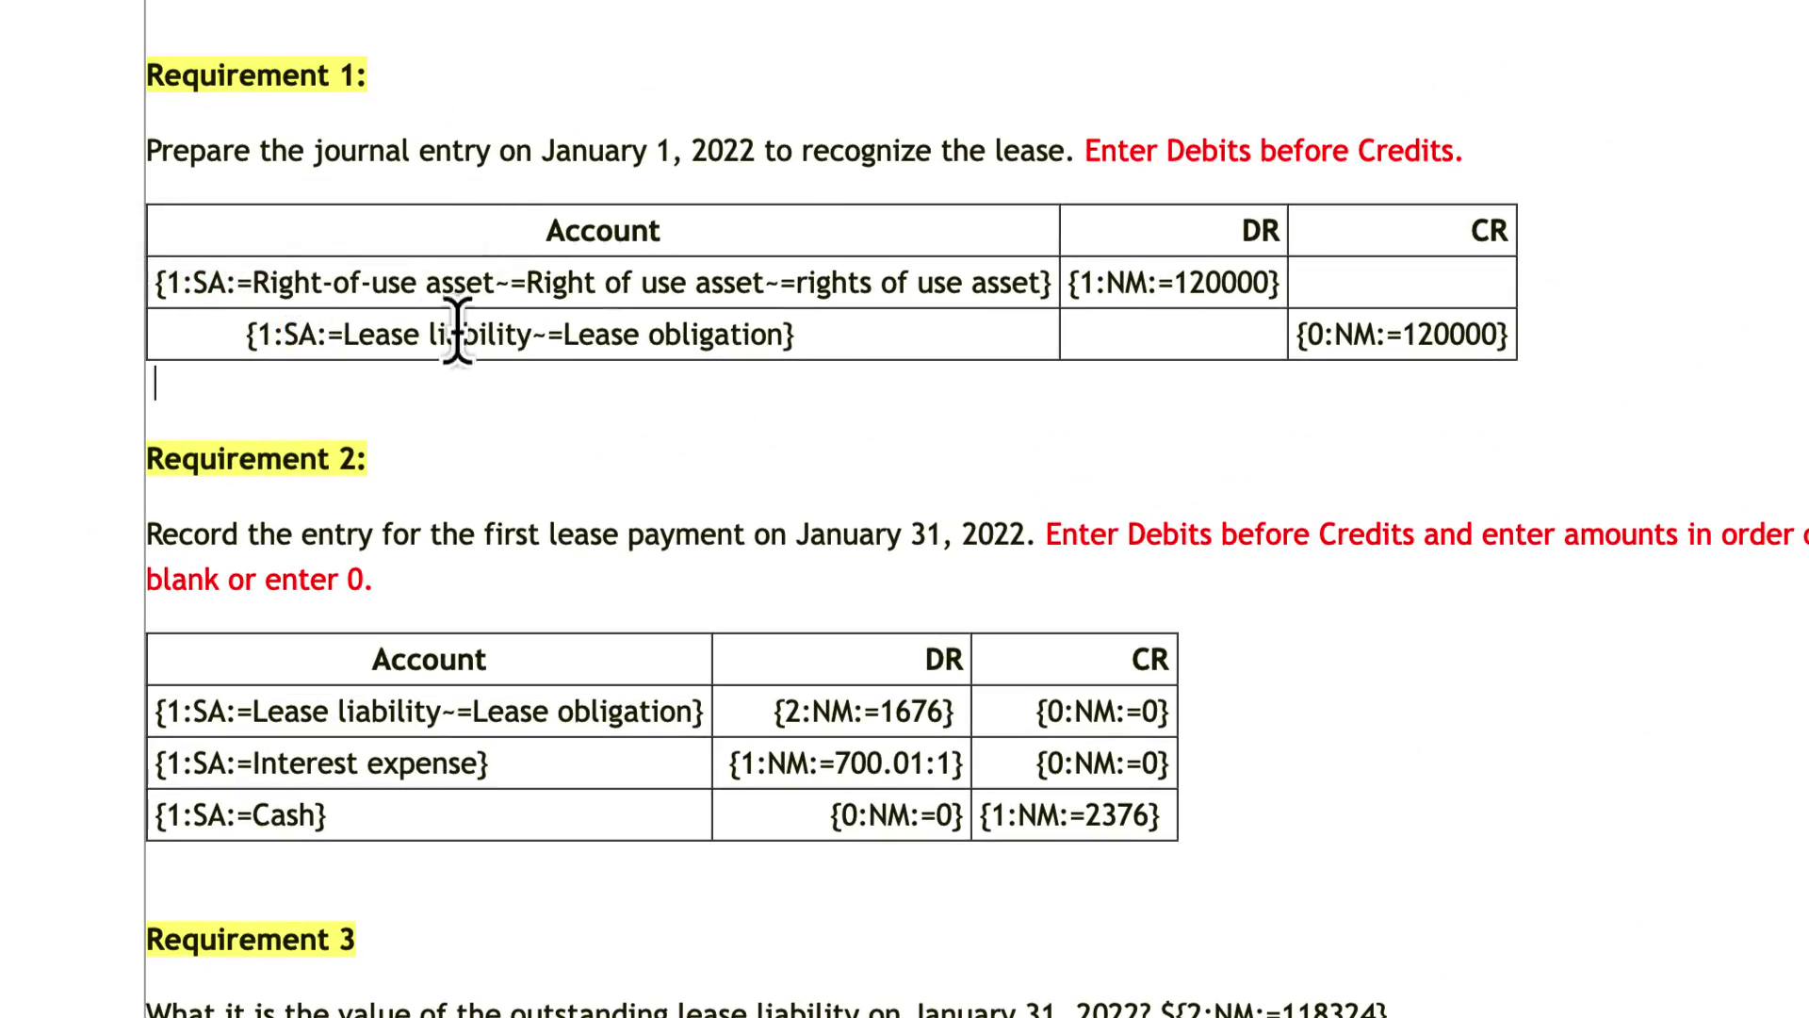
click(251, 283)
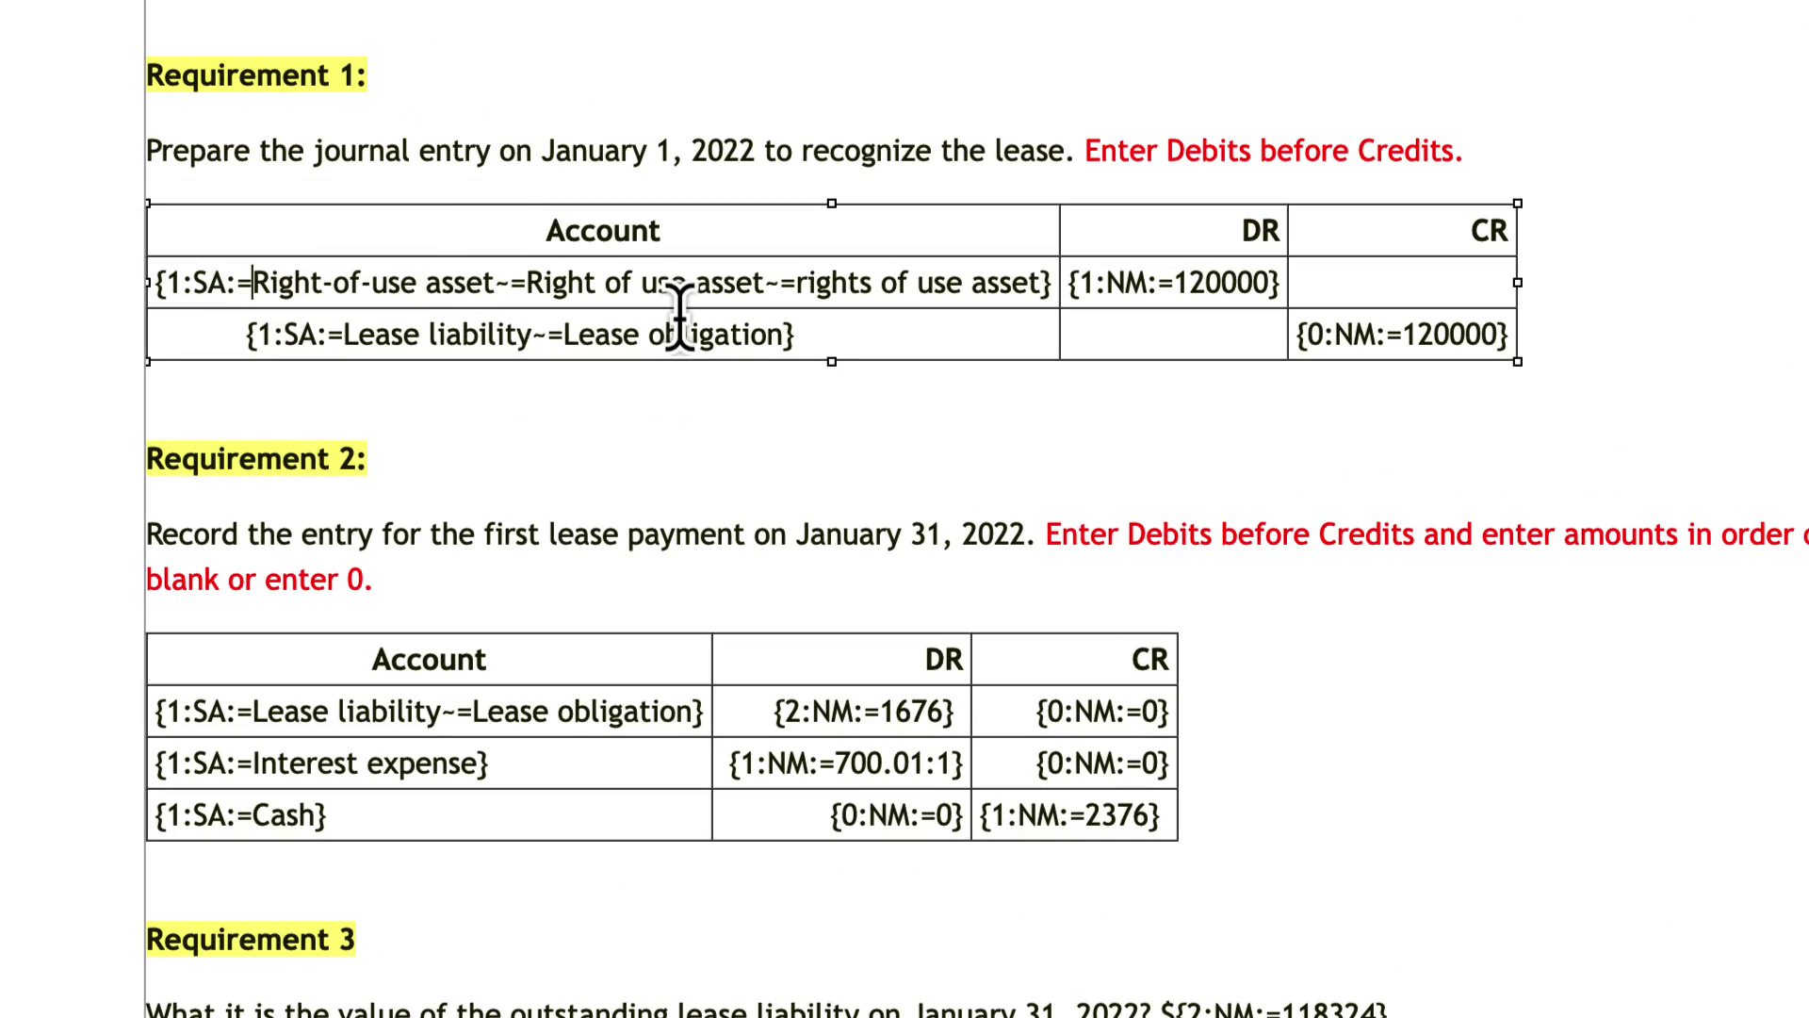
key(shift+Right)
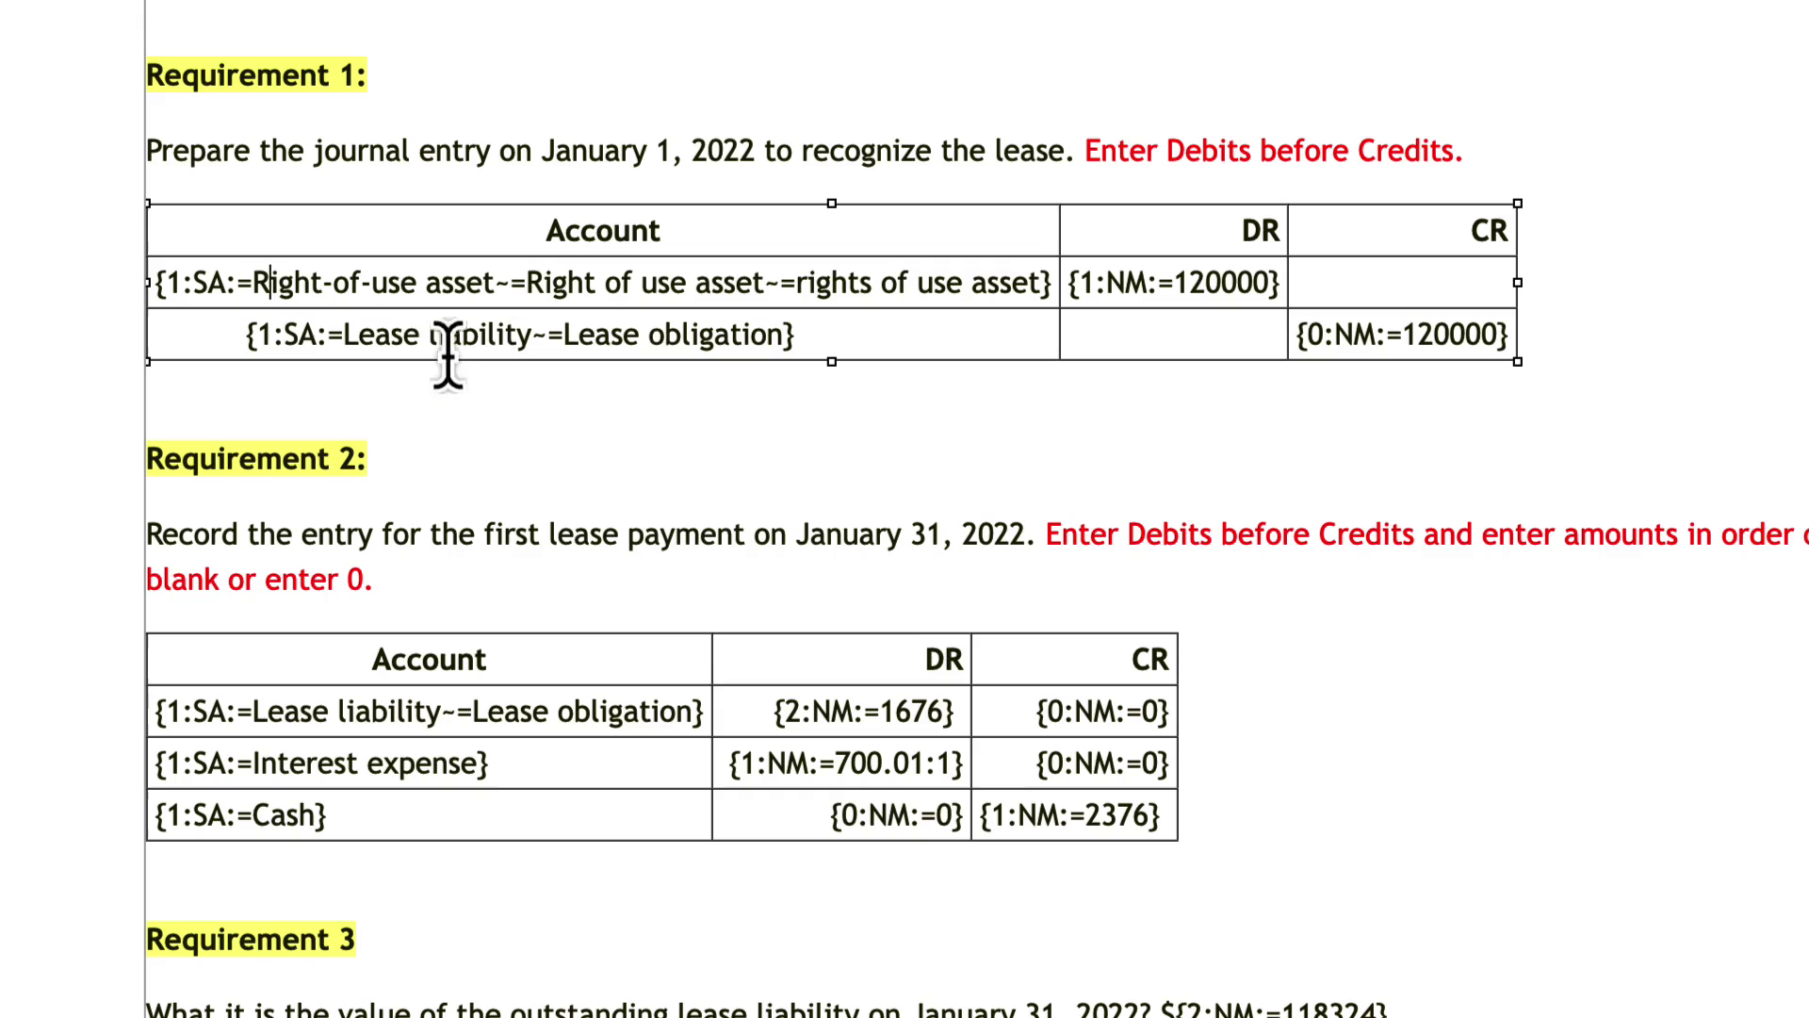
double_click(336, 335)
drag(575, 337, 795, 340)
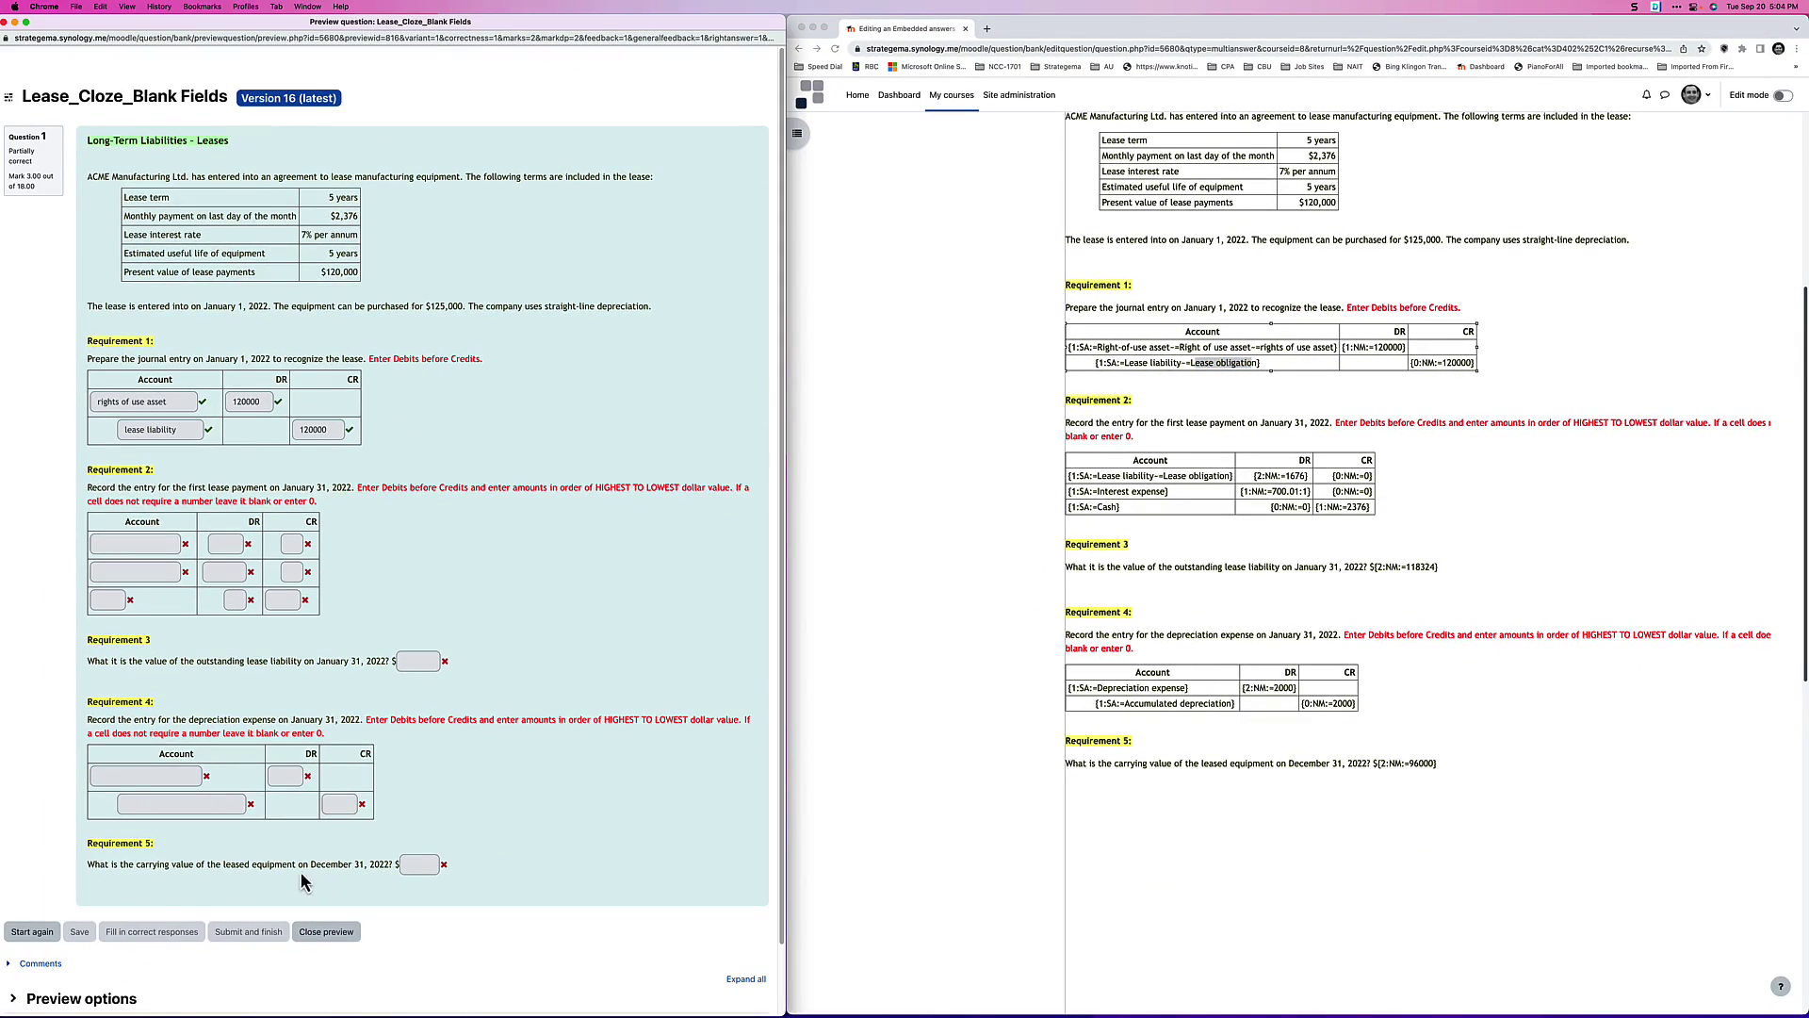
Step: Restart the preview attempt and compare the answer box widths in Requirement 2 with the lengths of its account codes
click(31, 931)
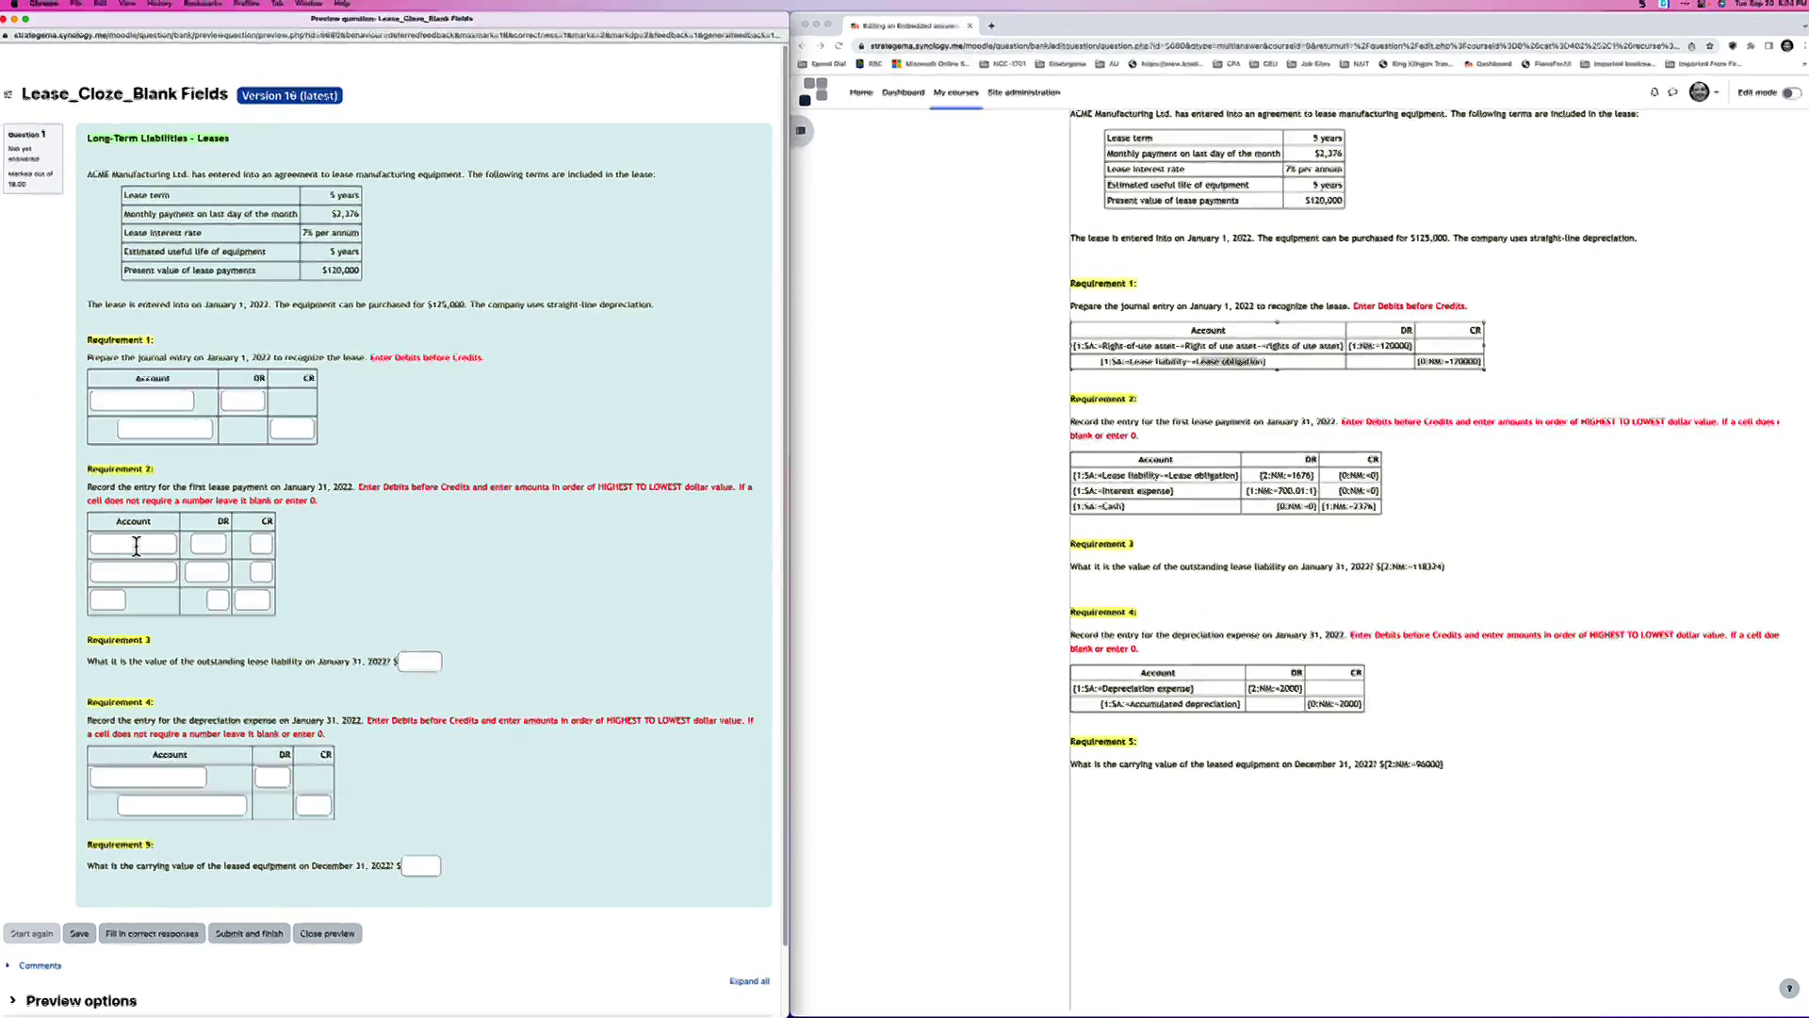
click(136, 545)
click(136, 570)
click(110, 602)
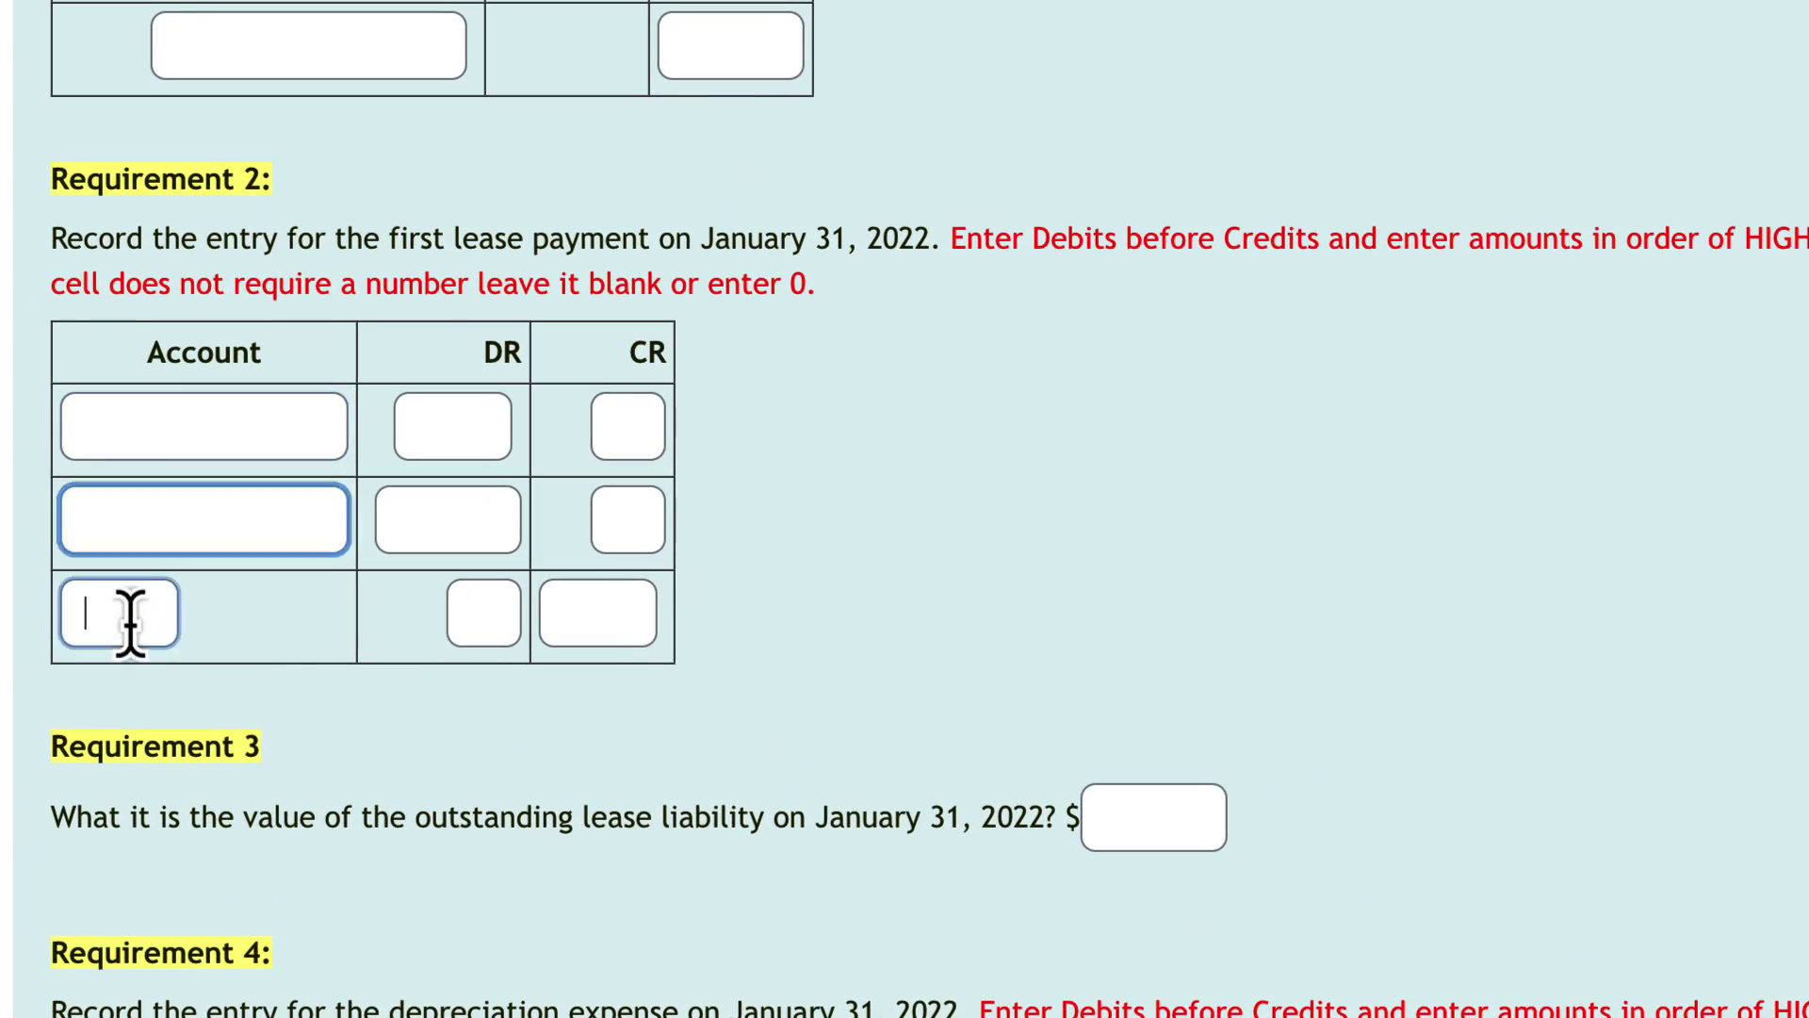
click(504, 428)
click(472, 519)
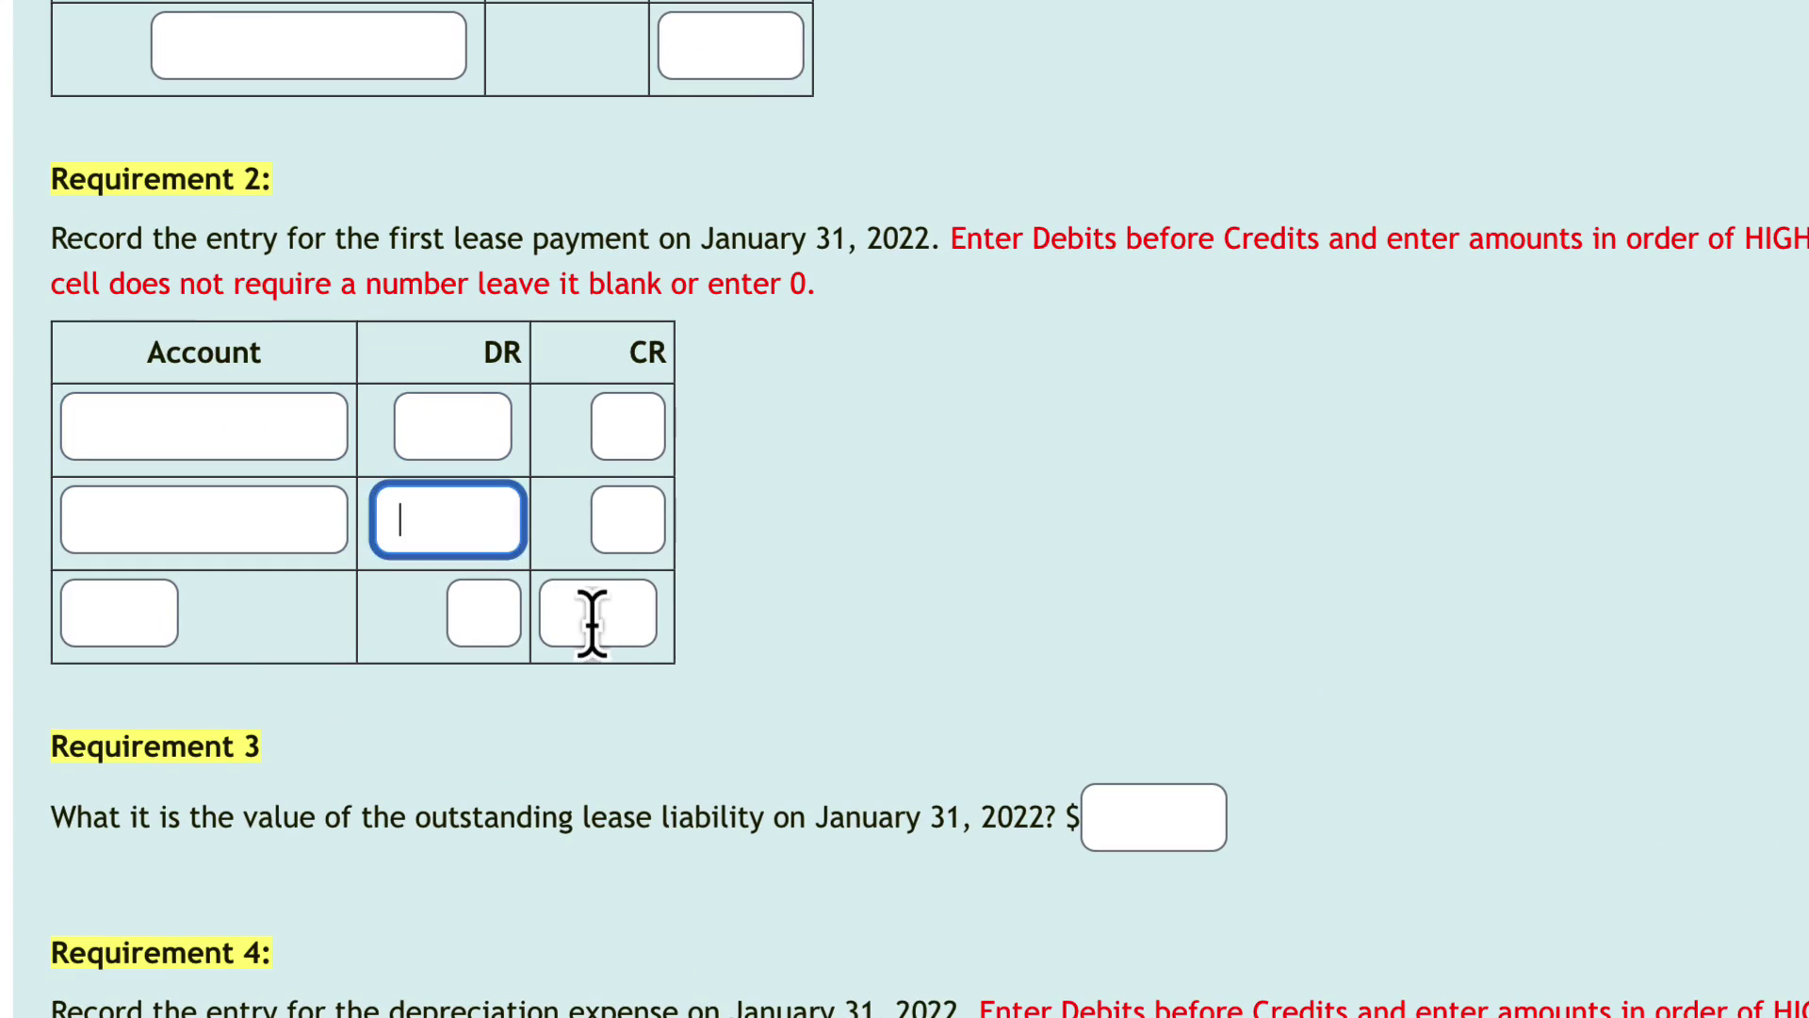
click(592, 622)
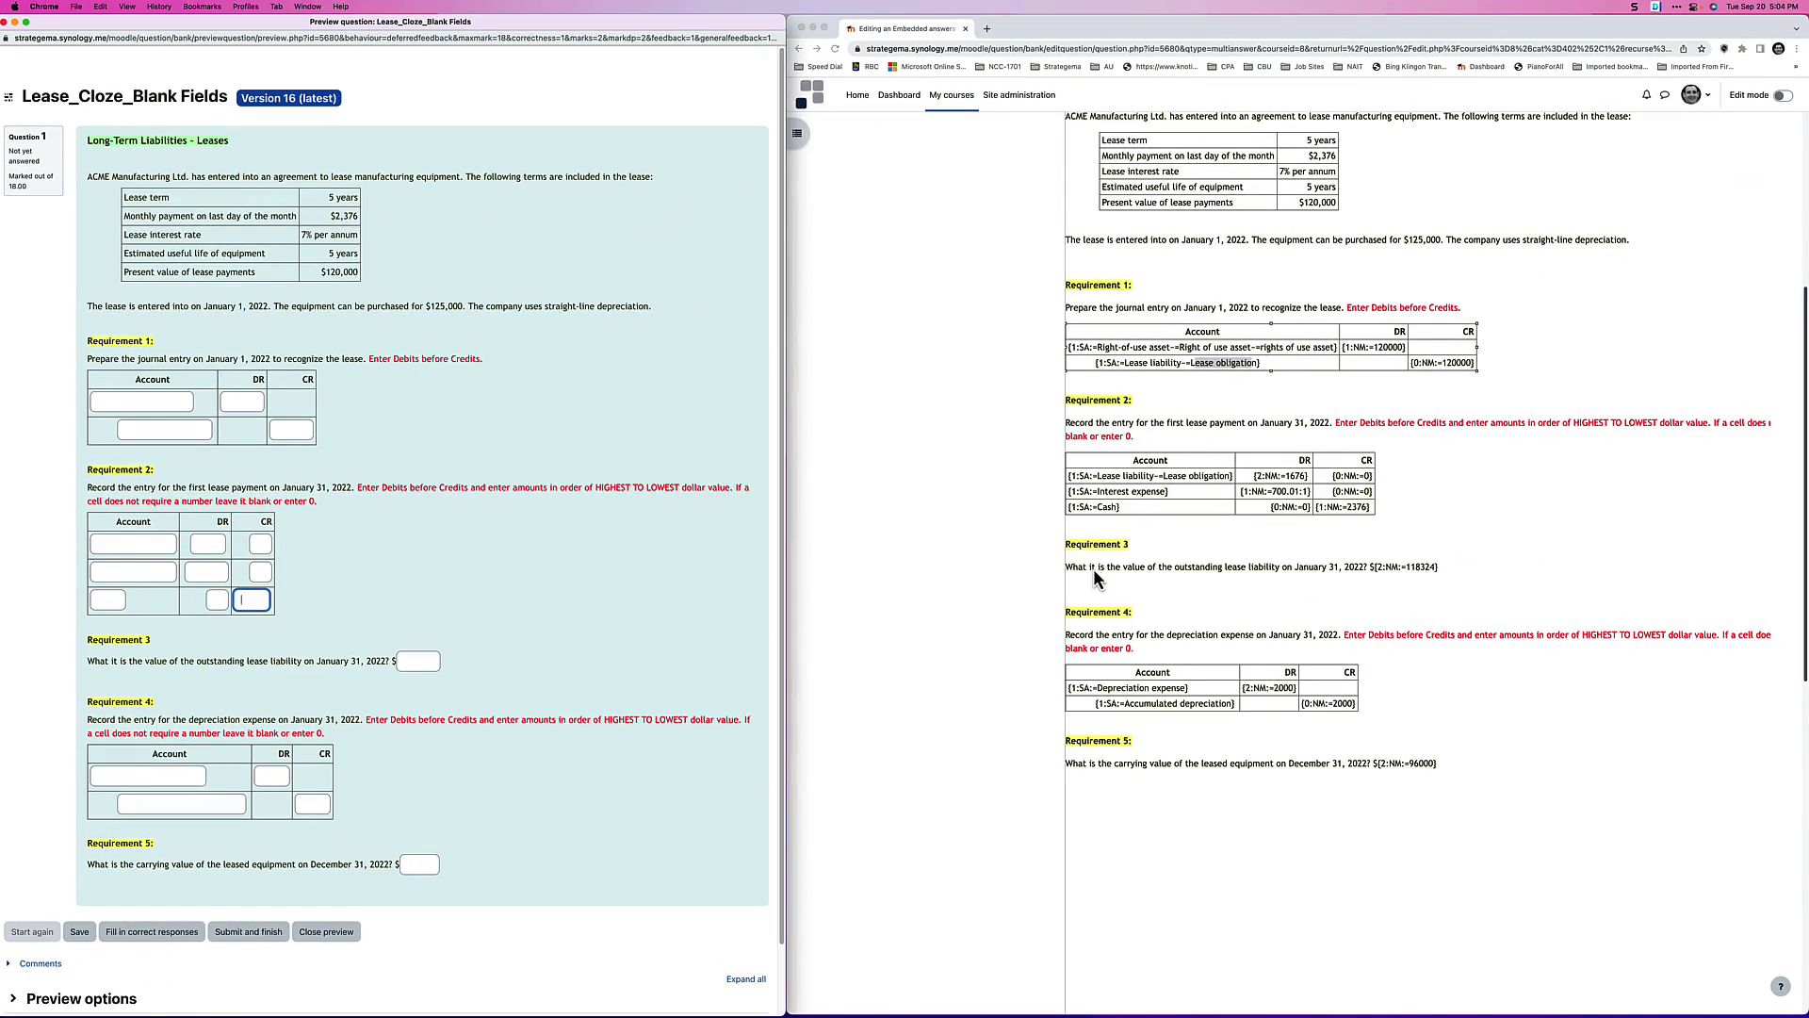
click(1096, 579)
scroll(1122, 481, up, 2)
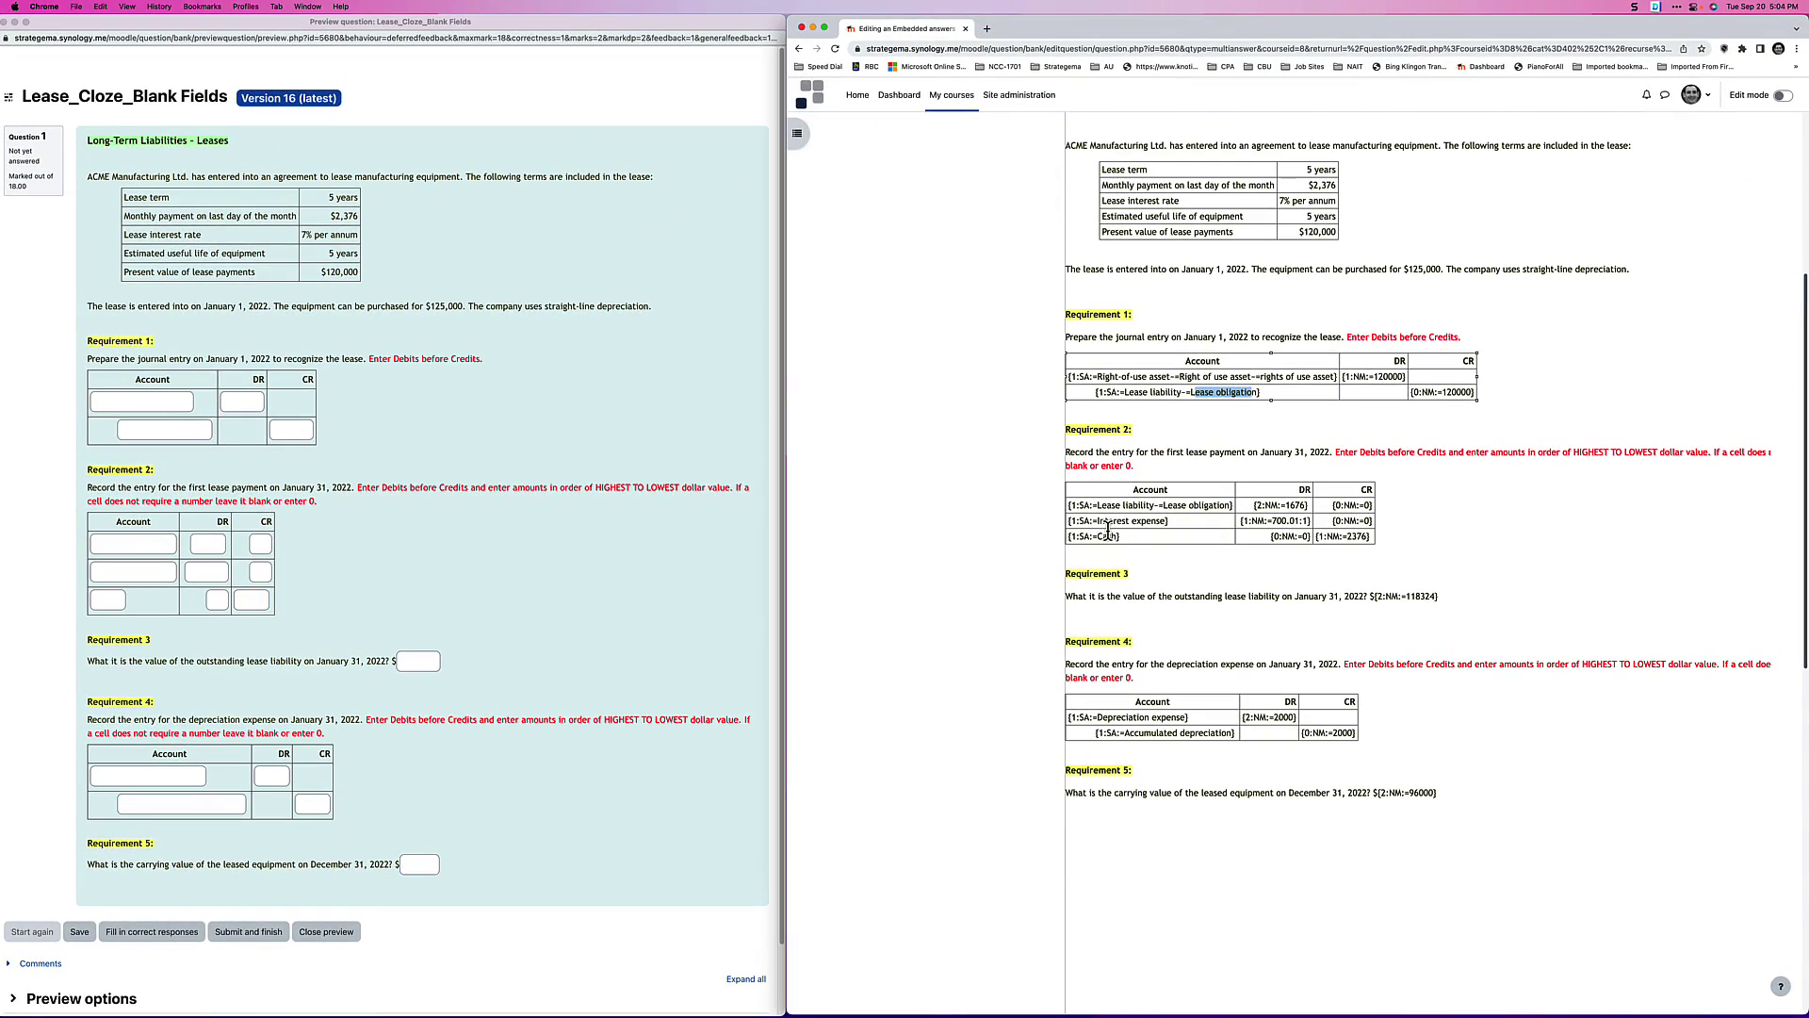
drag(1069, 505, 1219, 514)
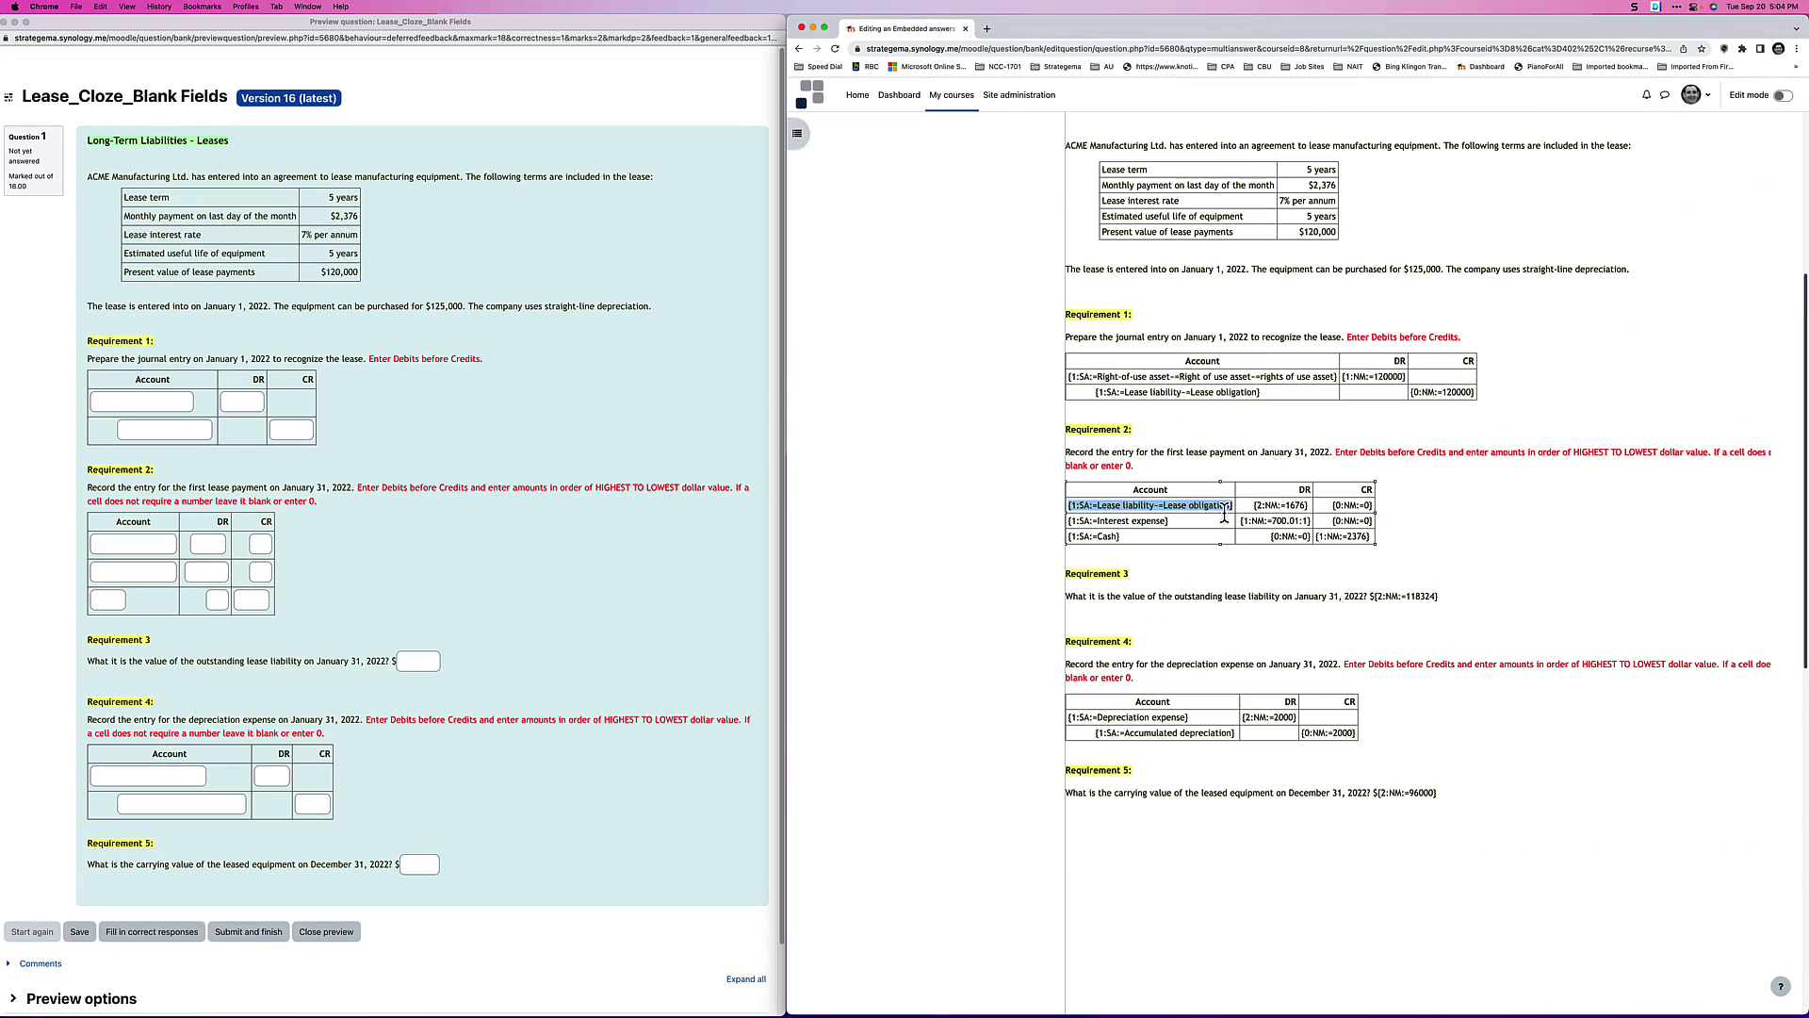
drag(1069, 521, 1169, 522)
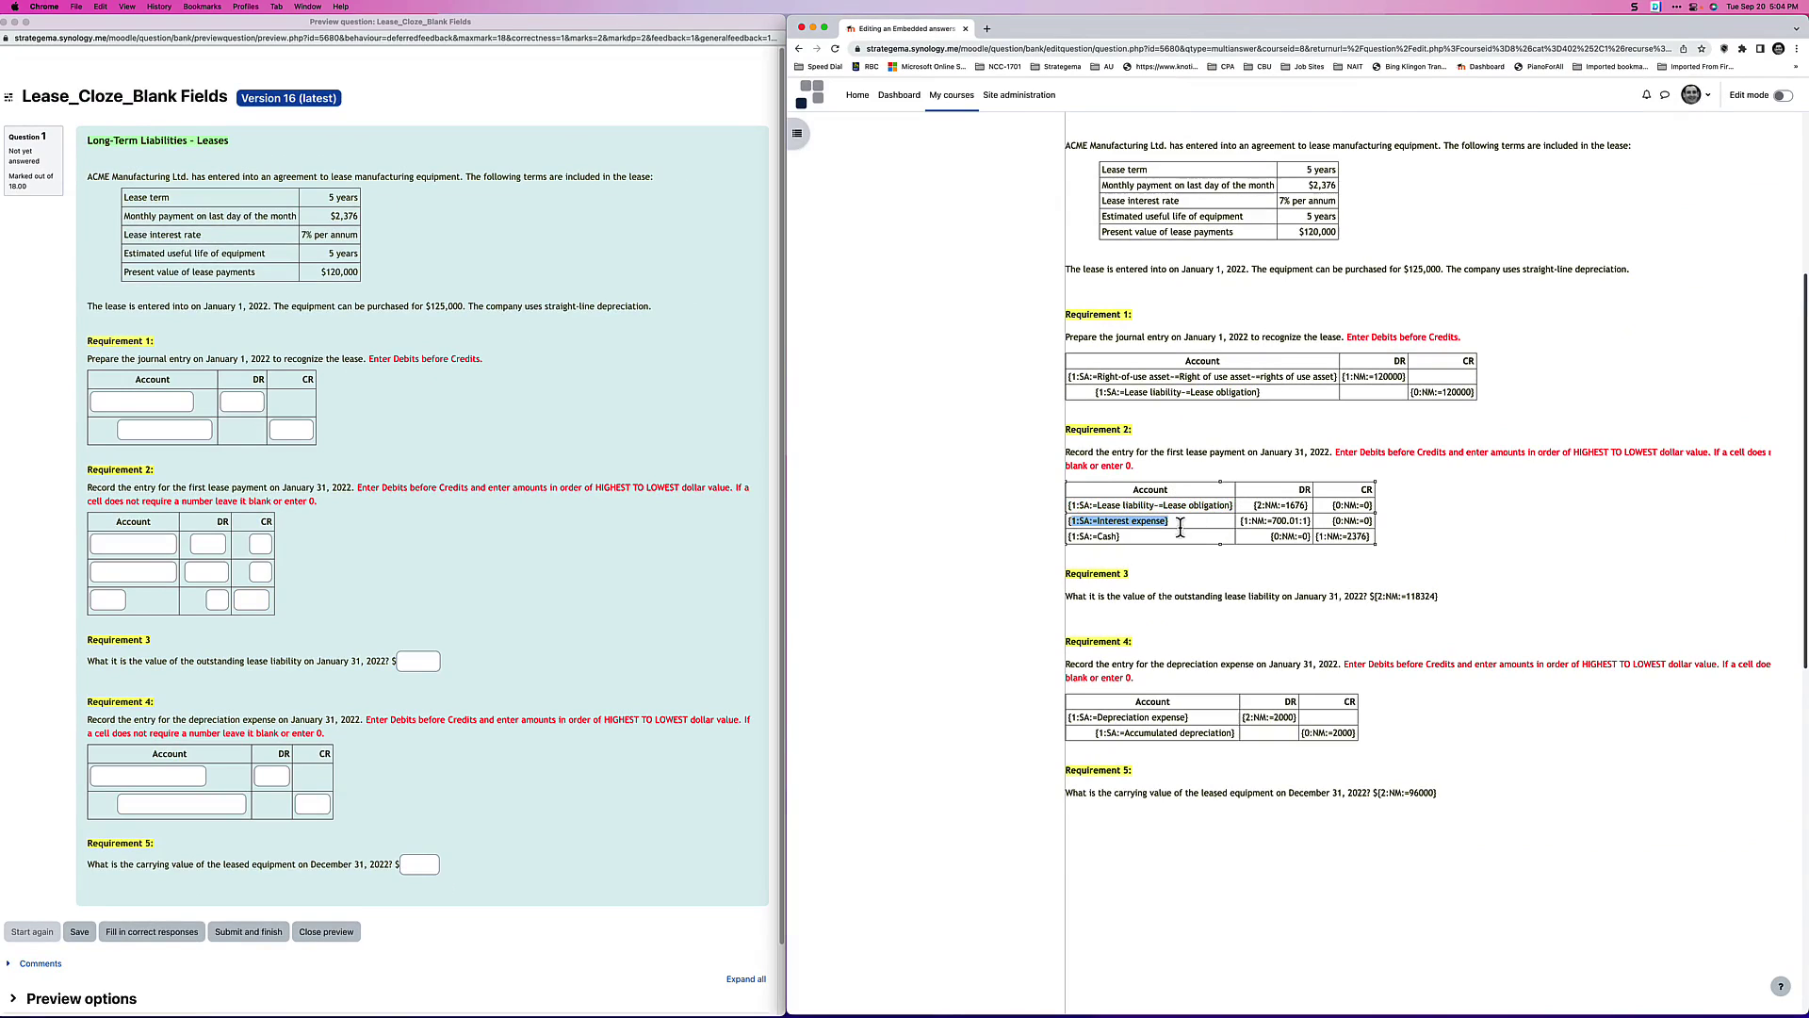
click(1092, 543)
click(123, 578)
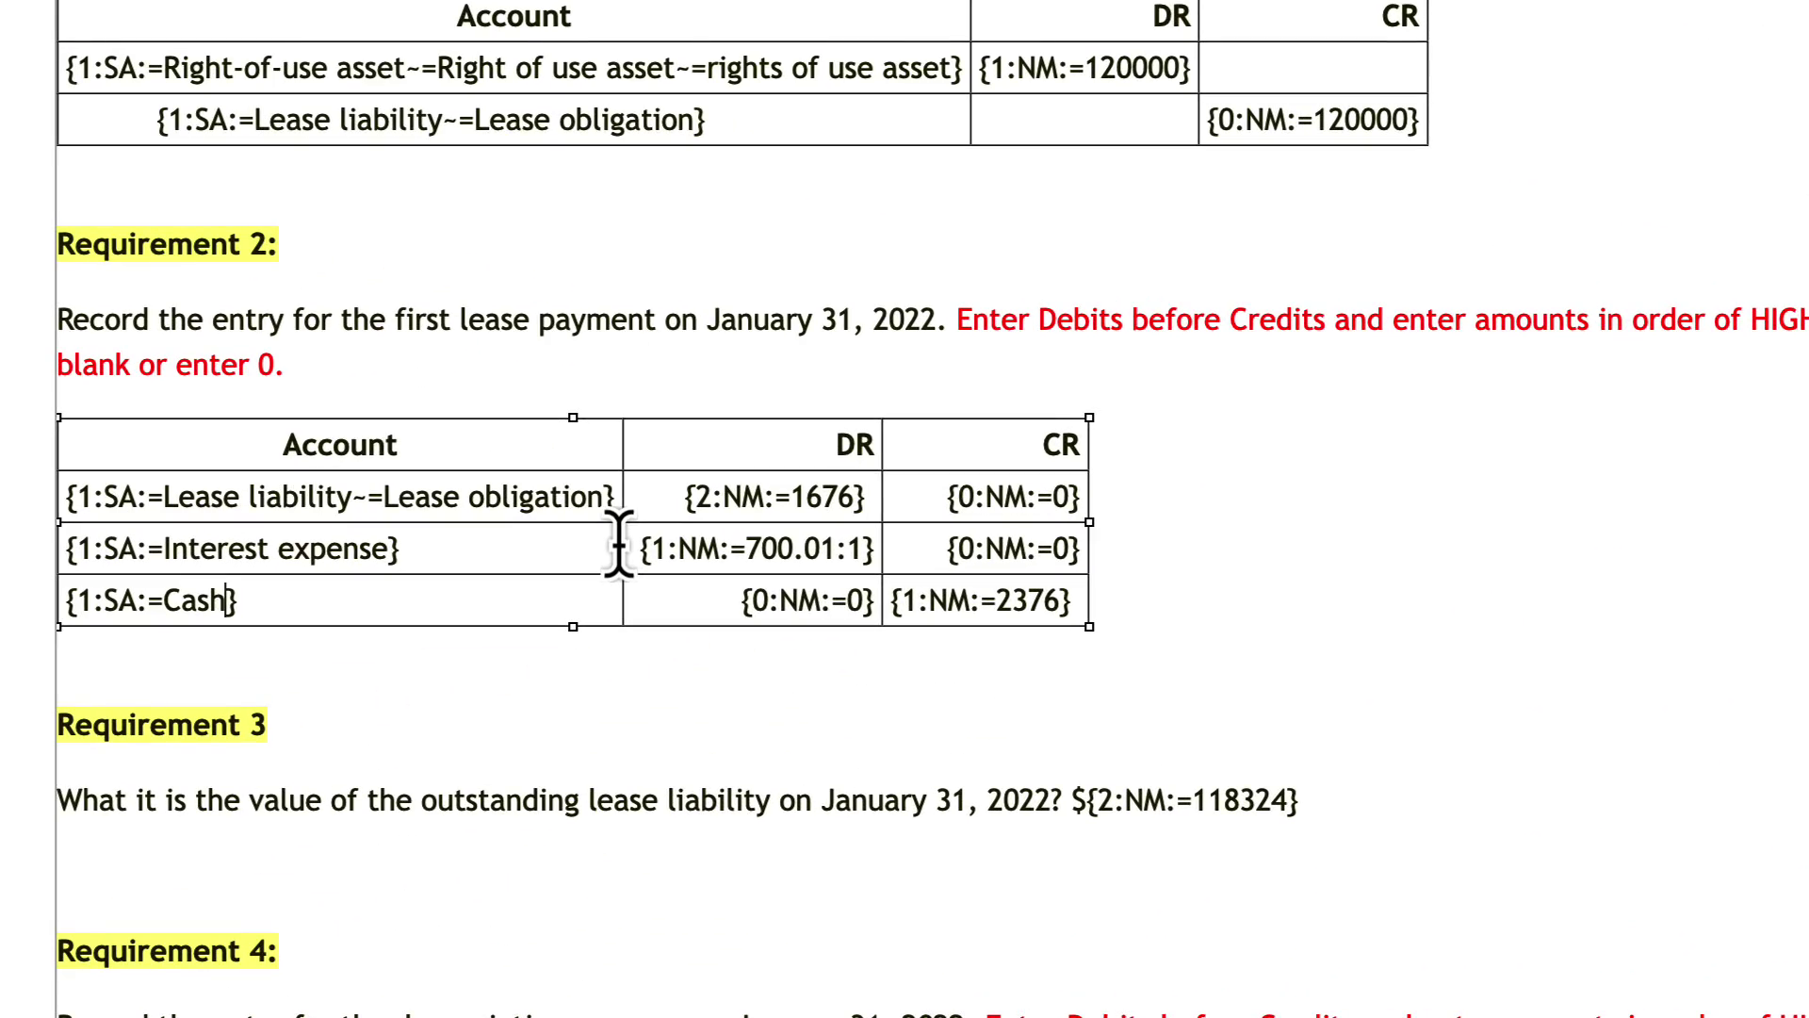
click(235, 601)
text(~=)
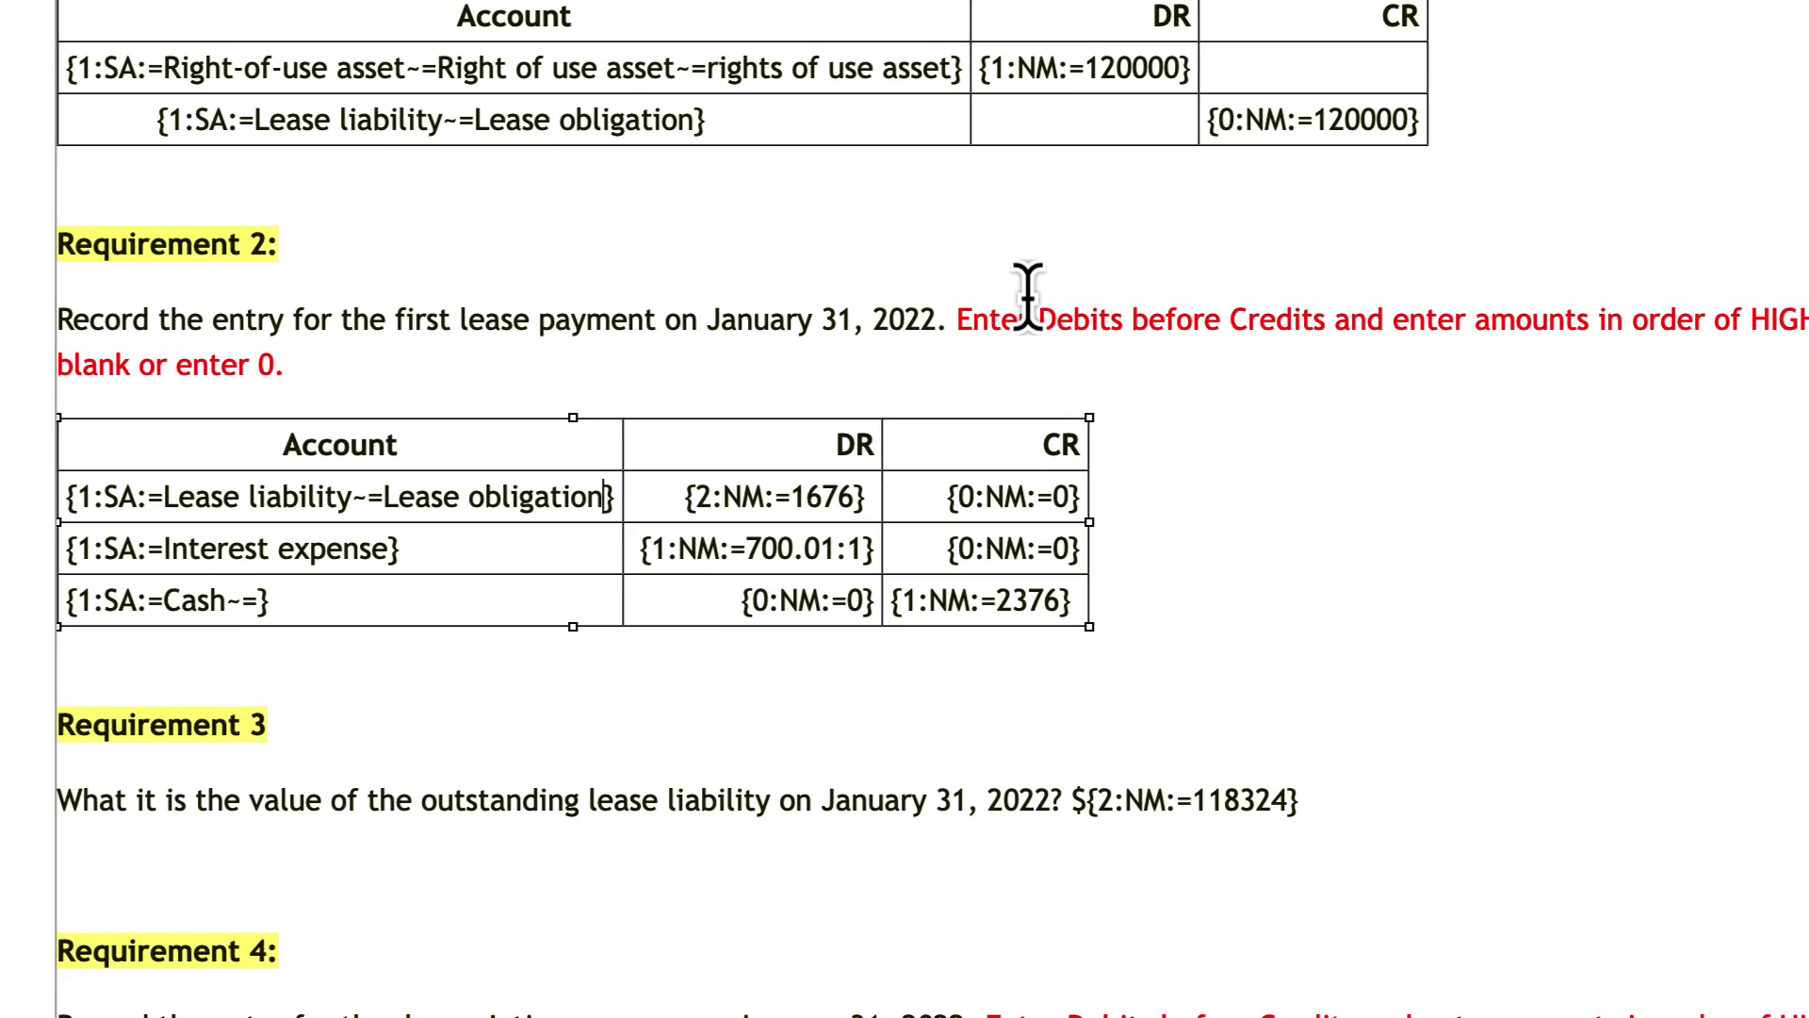
drag(605, 497, 383, 496)
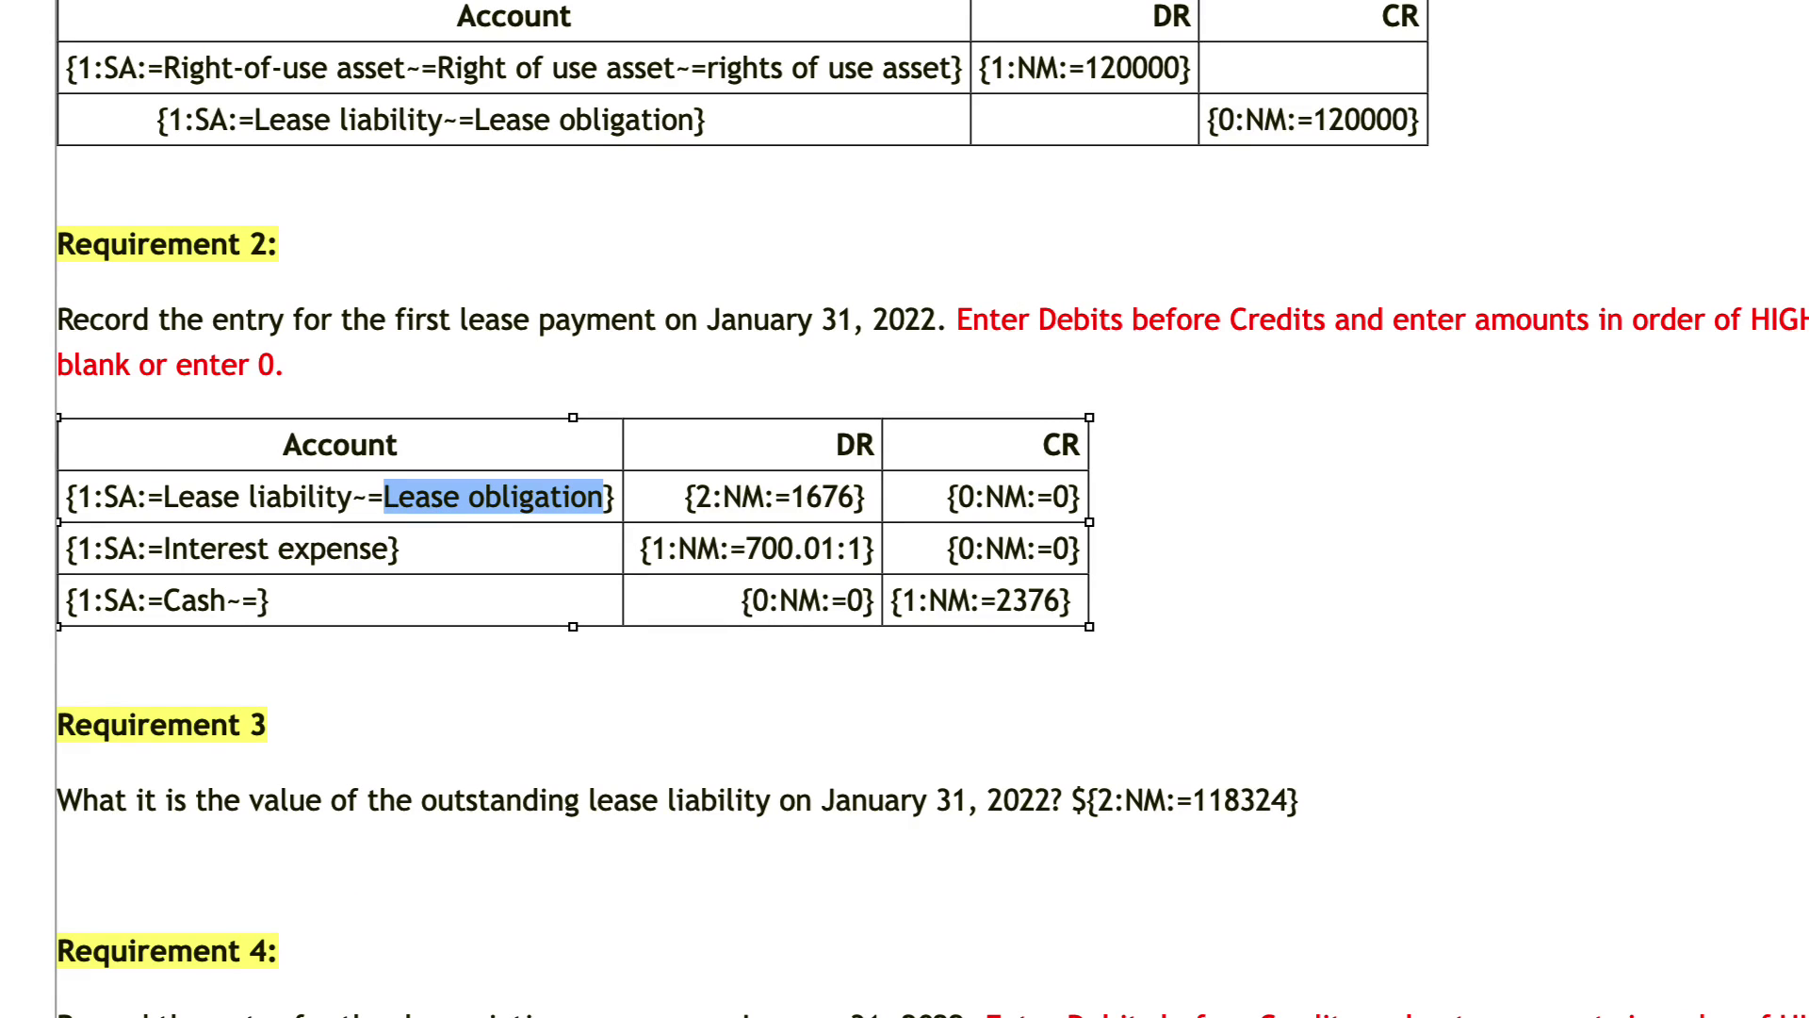
click(256, 600)
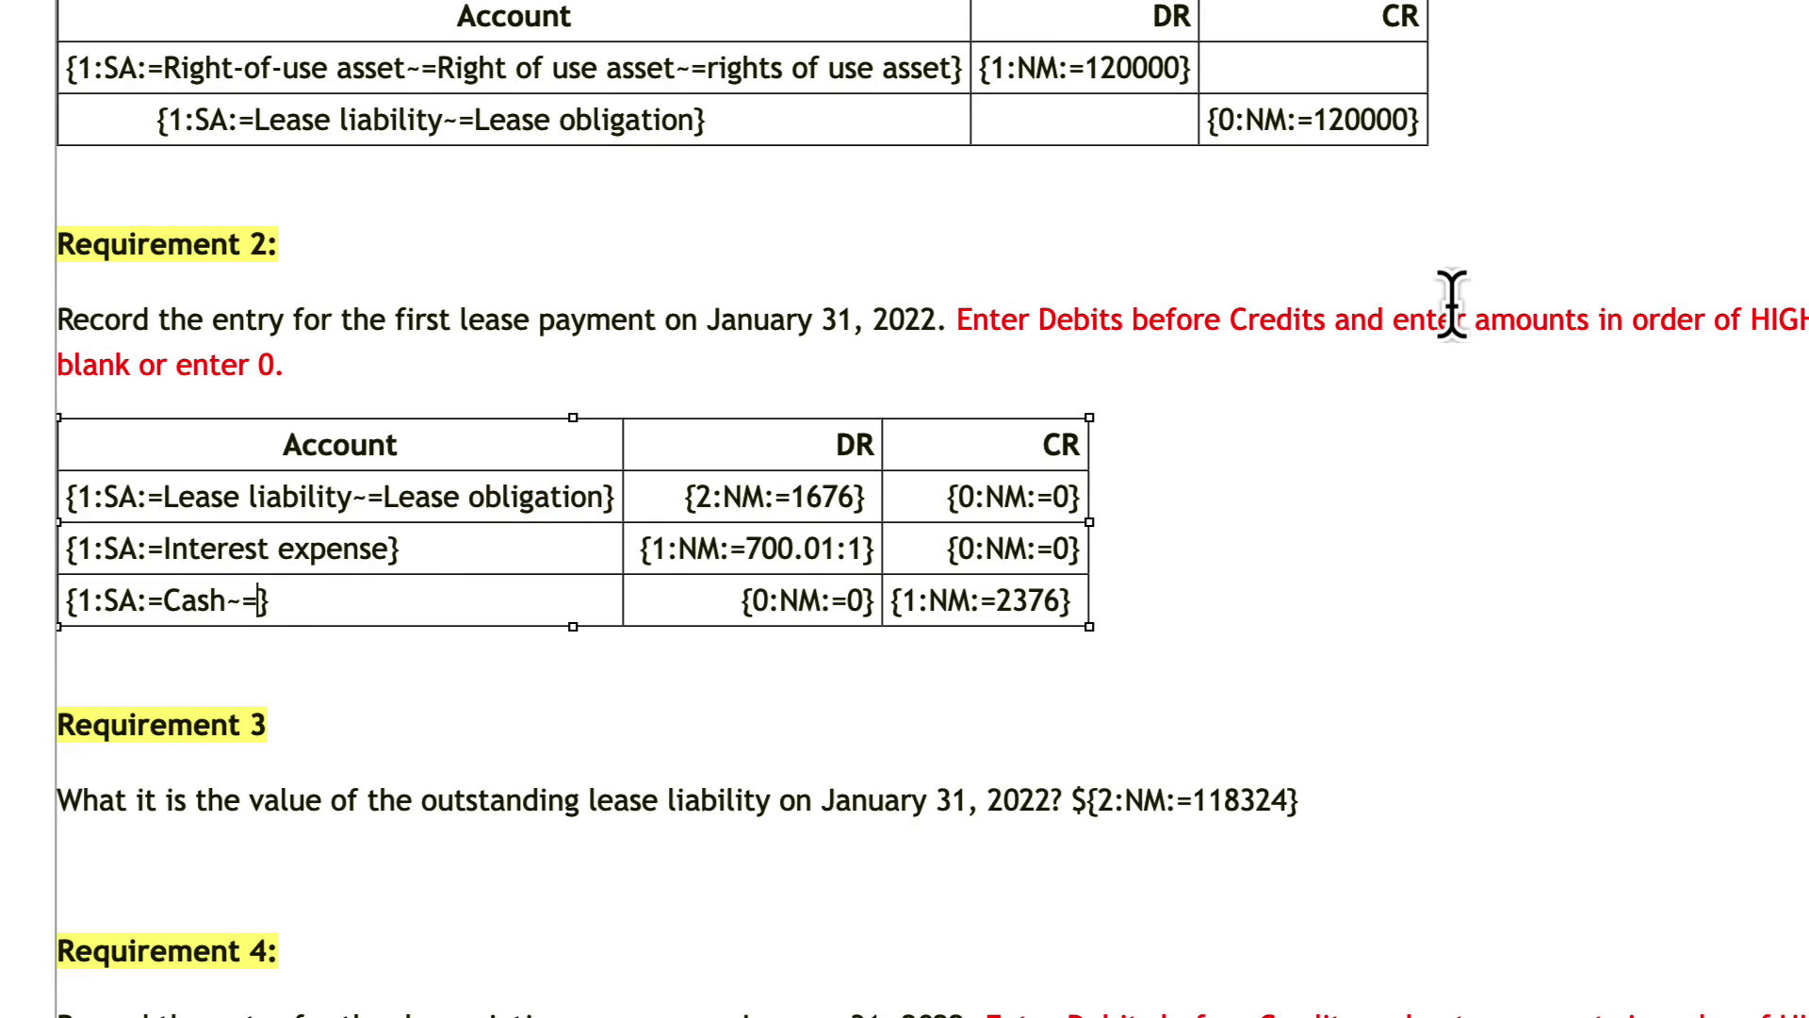
text(123456)
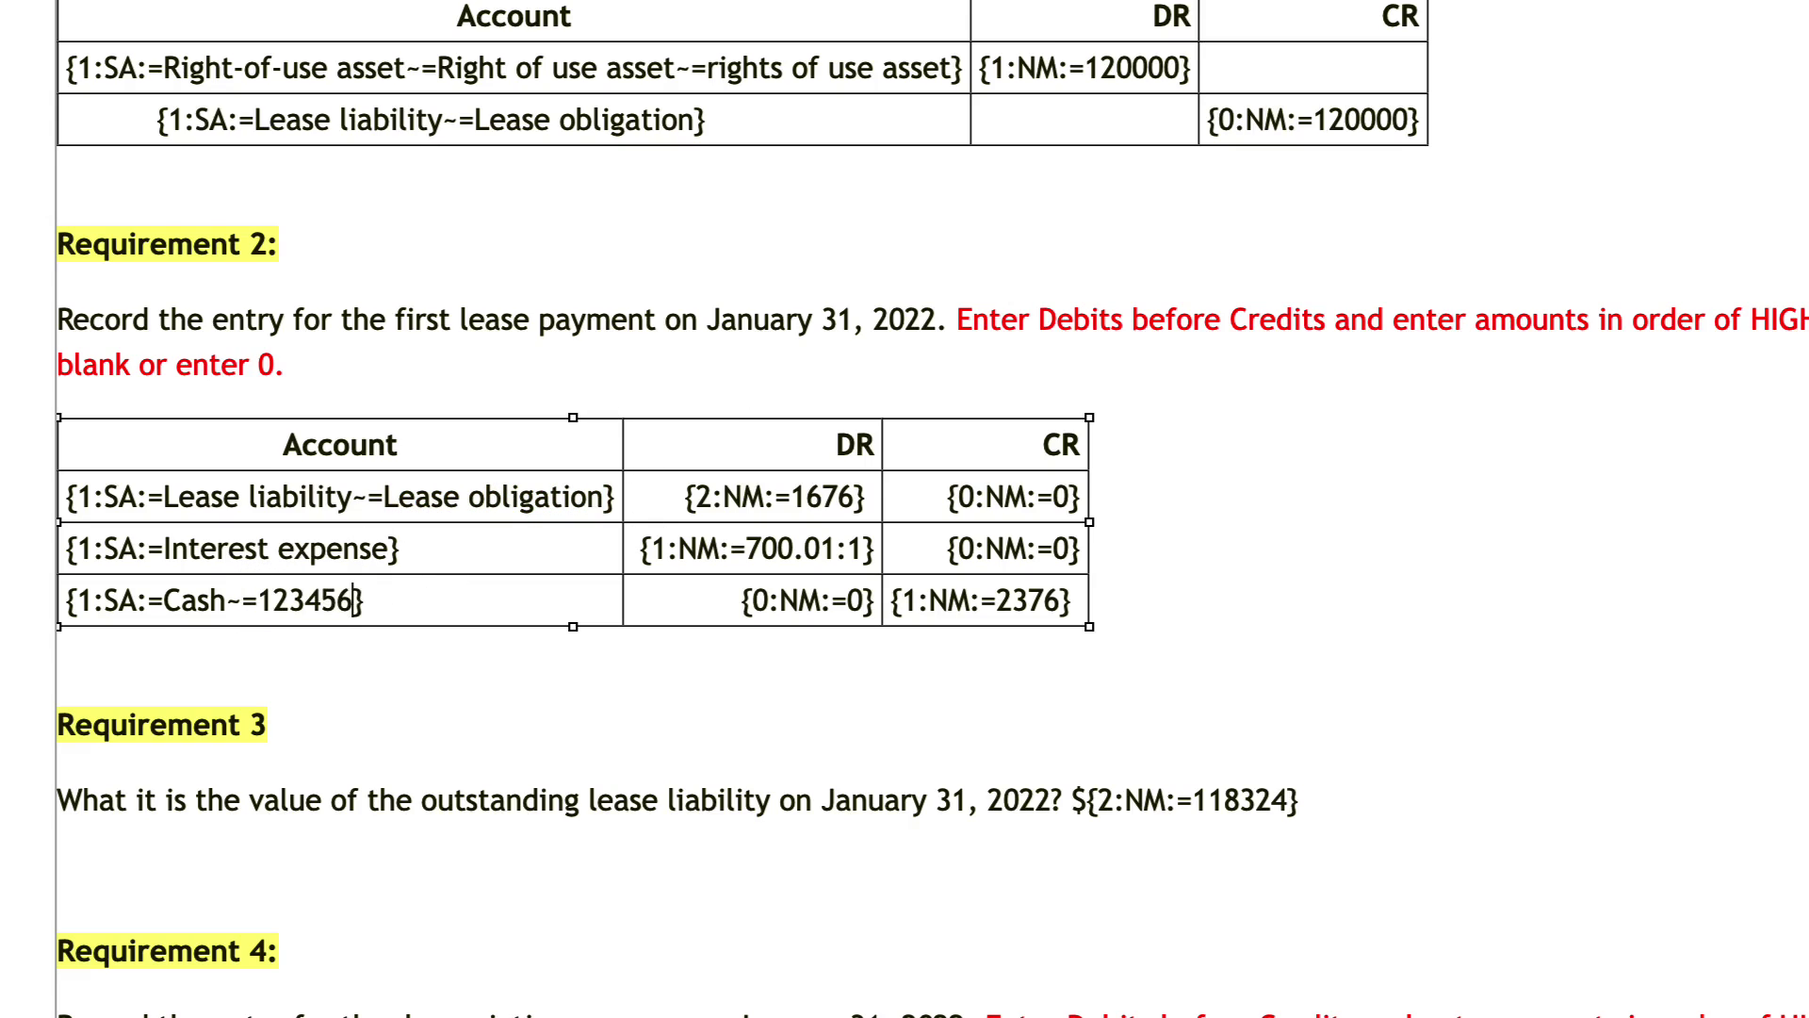
text(78901234567)
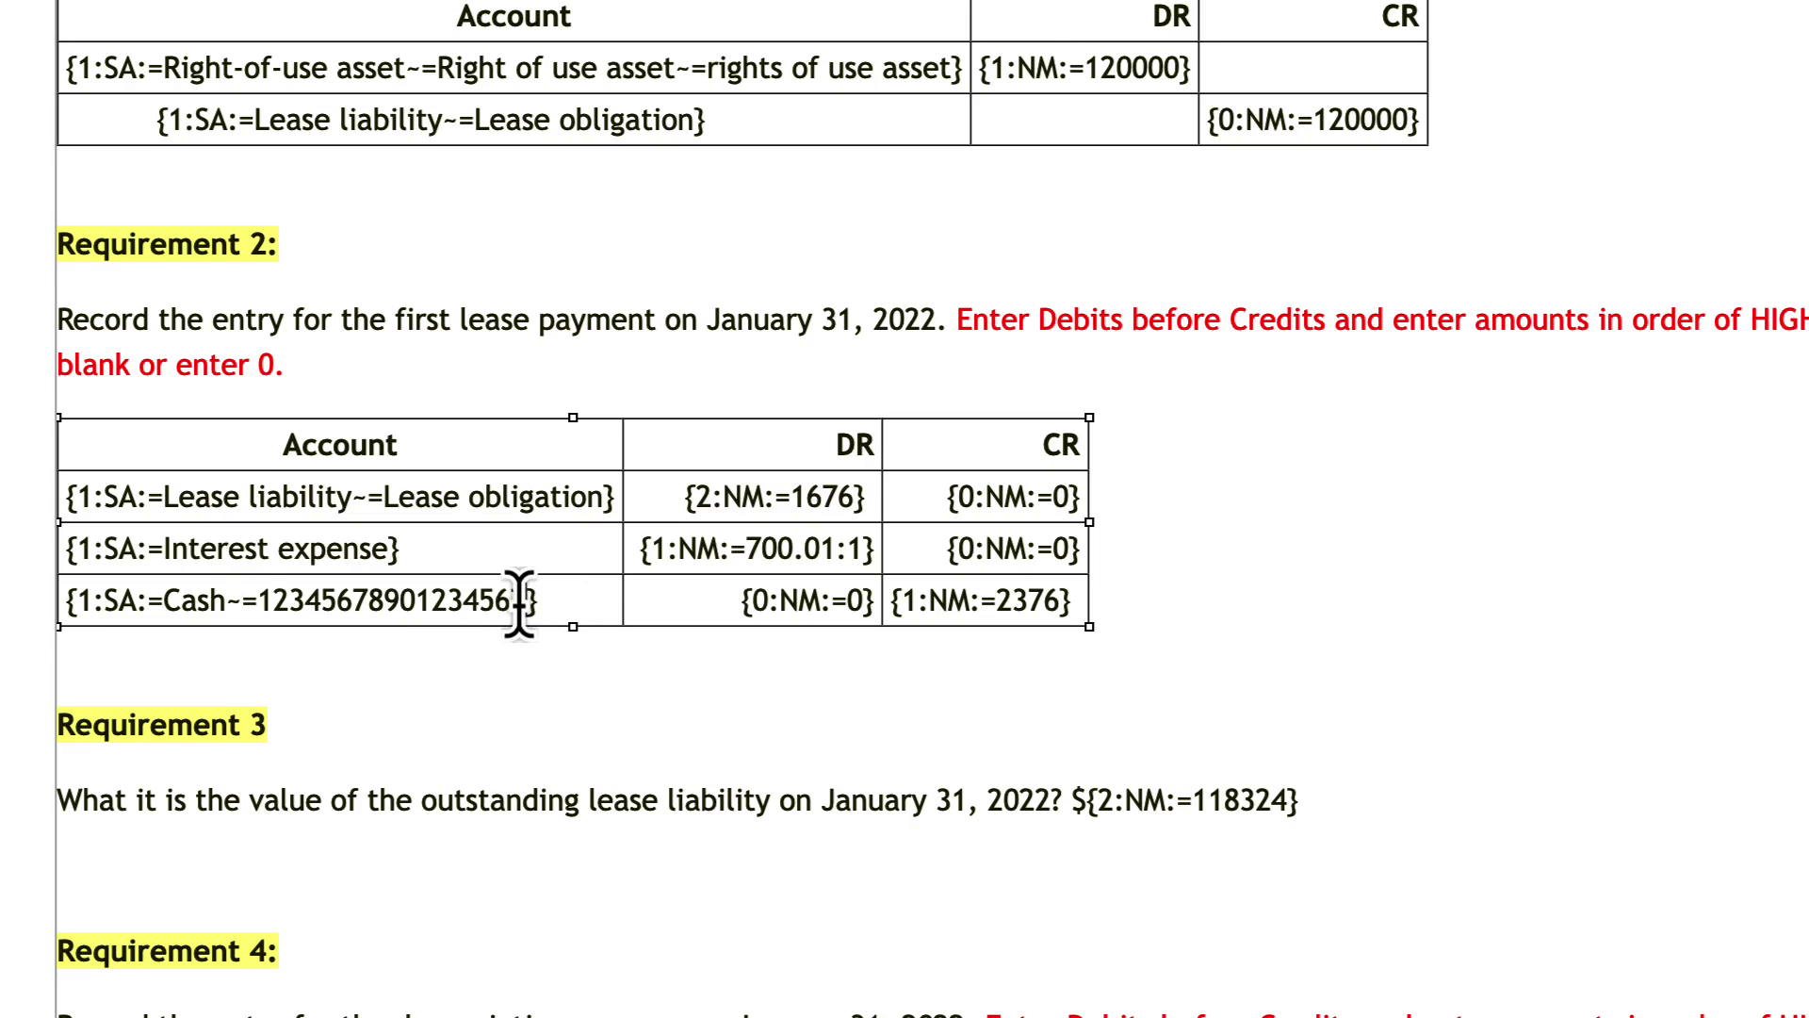
mouse_move(524, 605)
mouse_down()
mouse_move(255, 617)
mouse_move(530, 607)
mouse_up()
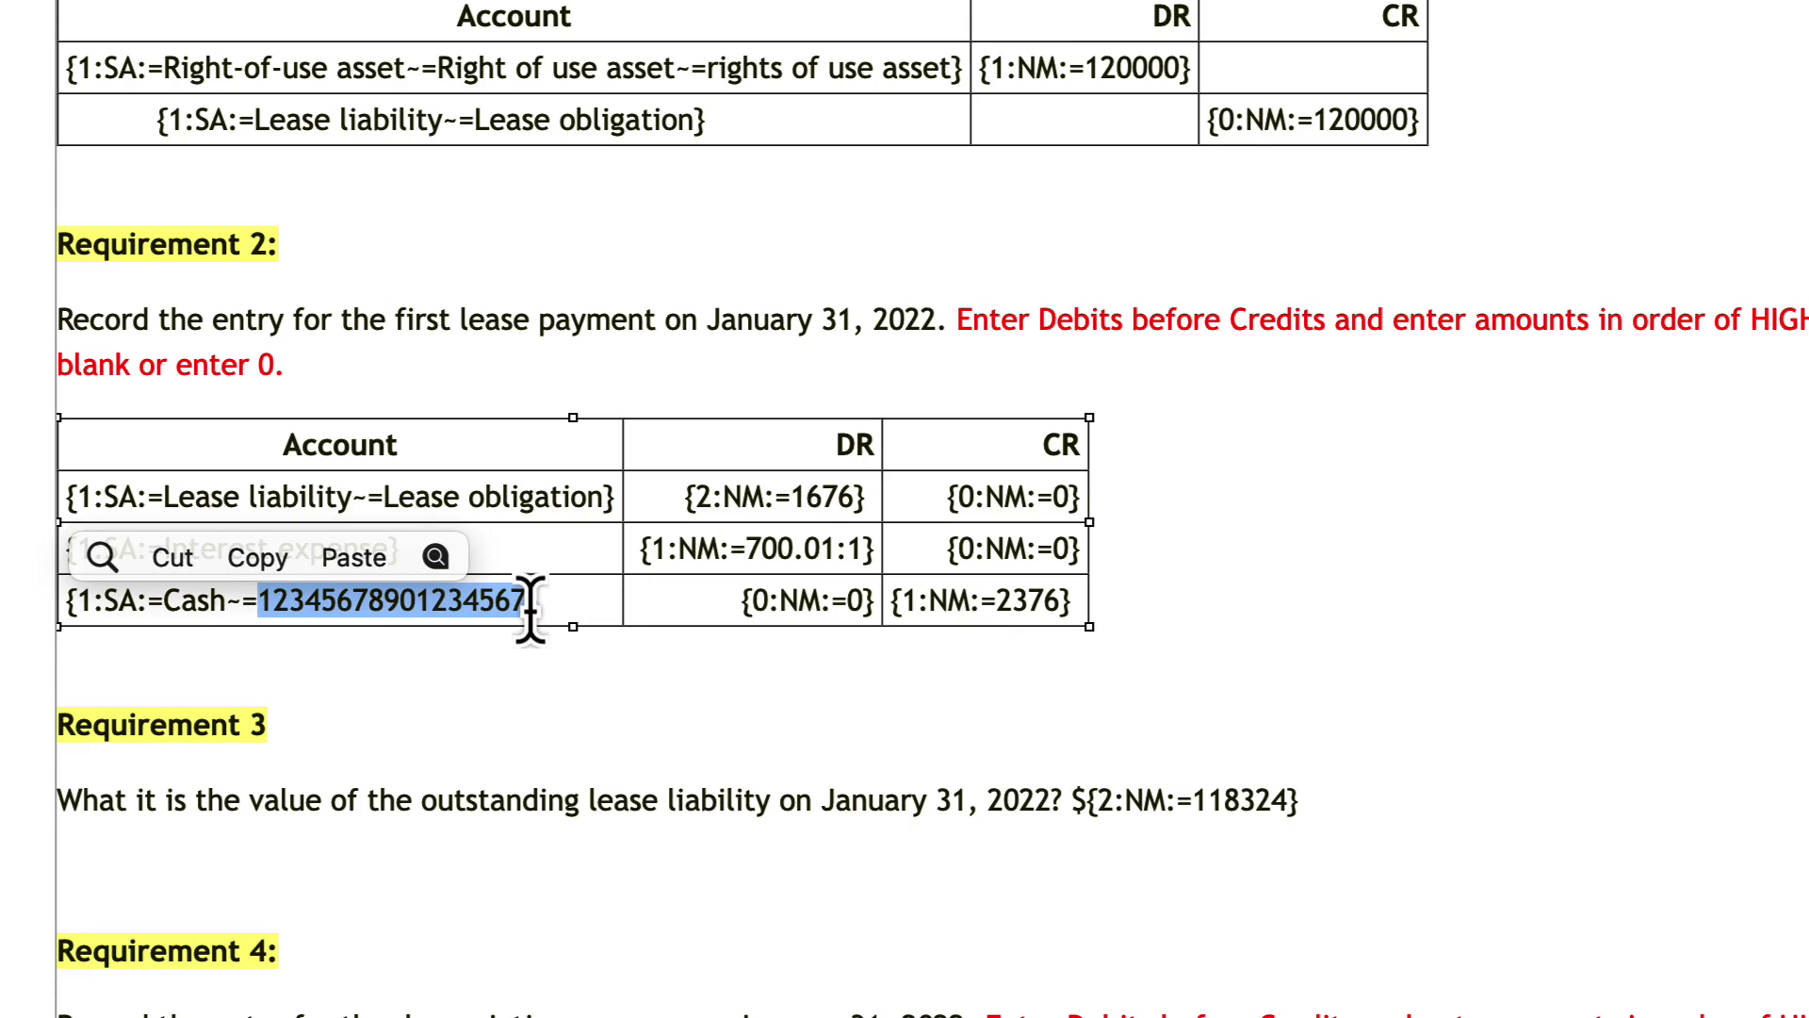
click(530, 608)
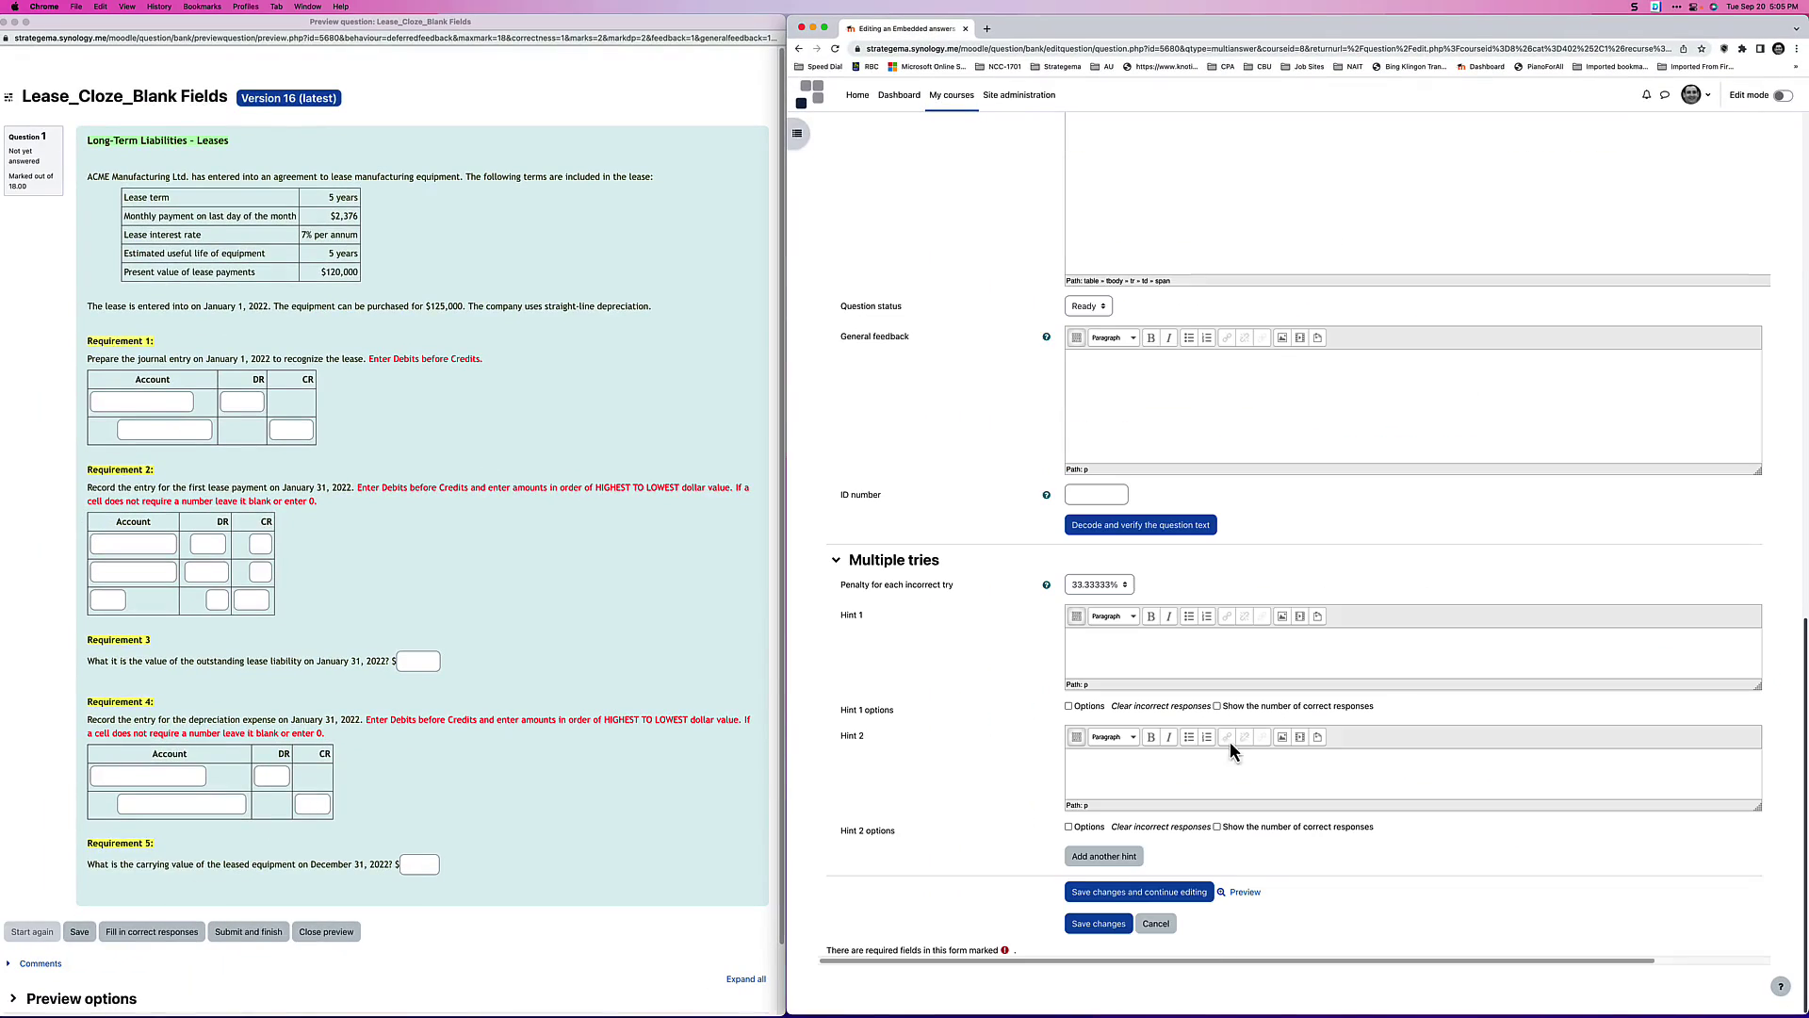
Step: Save the question while continuing to edit it, and check the Cash account box in a fresh preview
click(1160, 905)
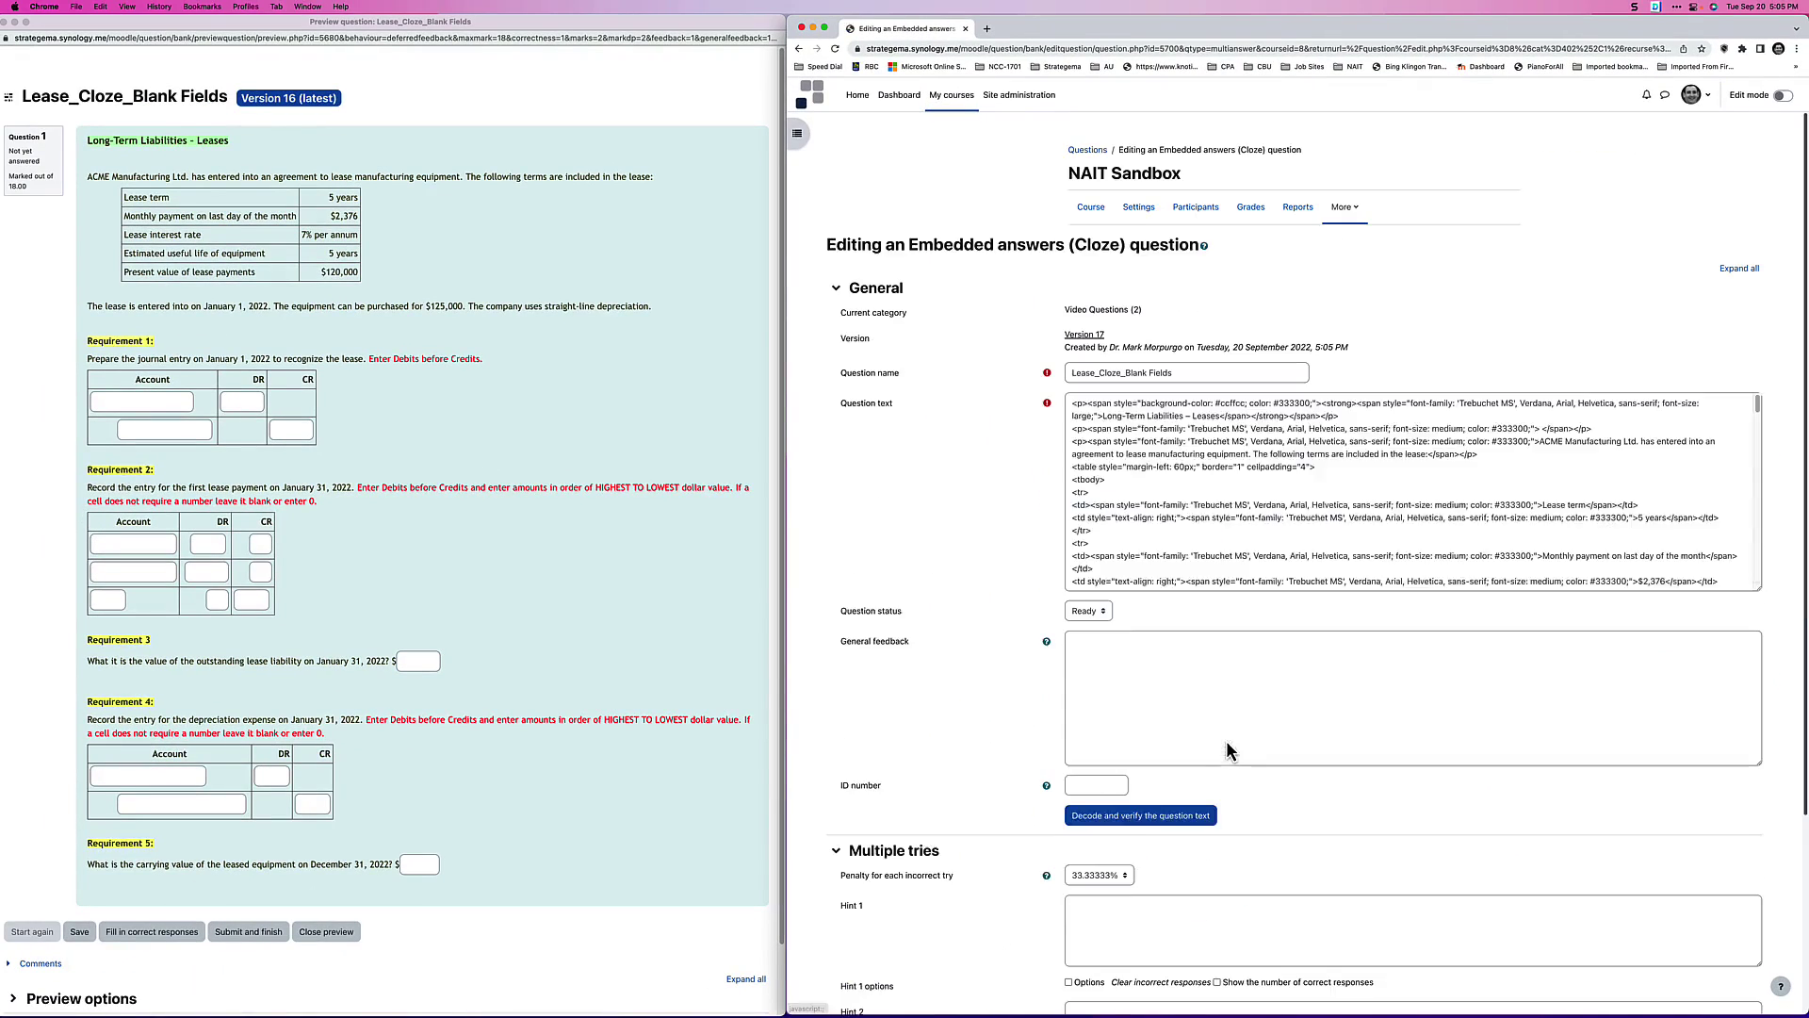
click(1246, 893)
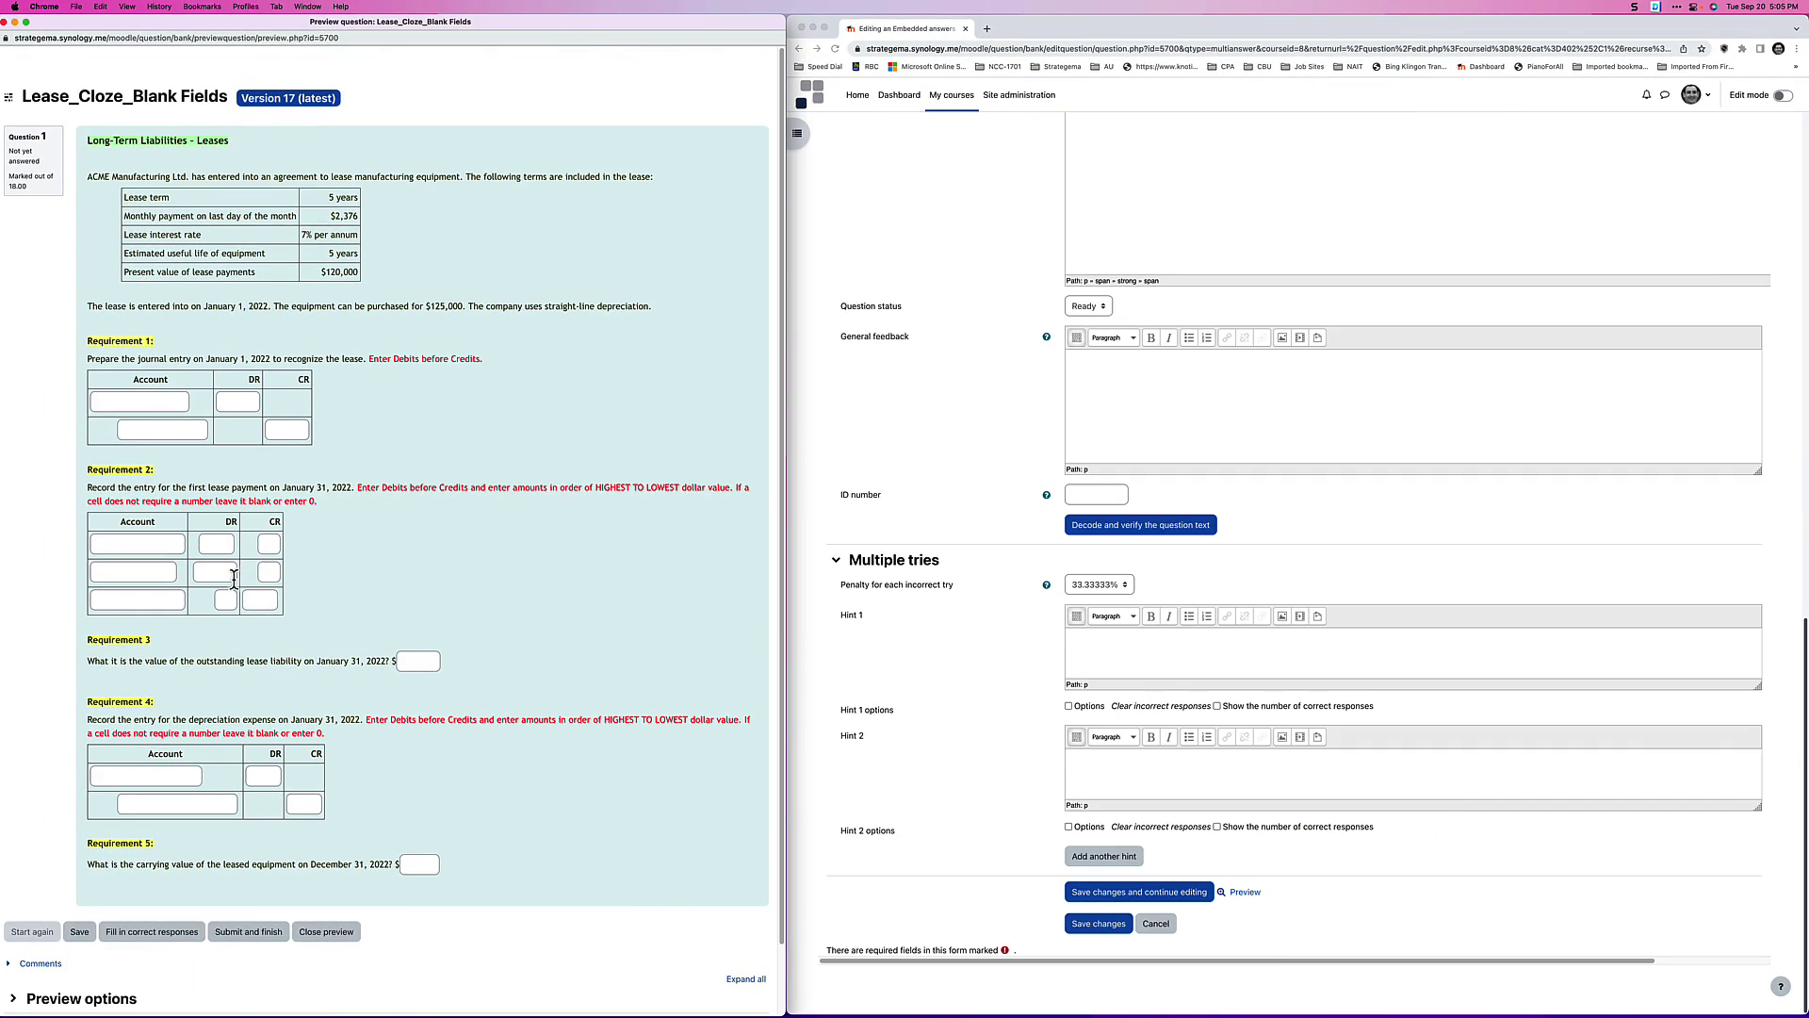
click(137, 600)
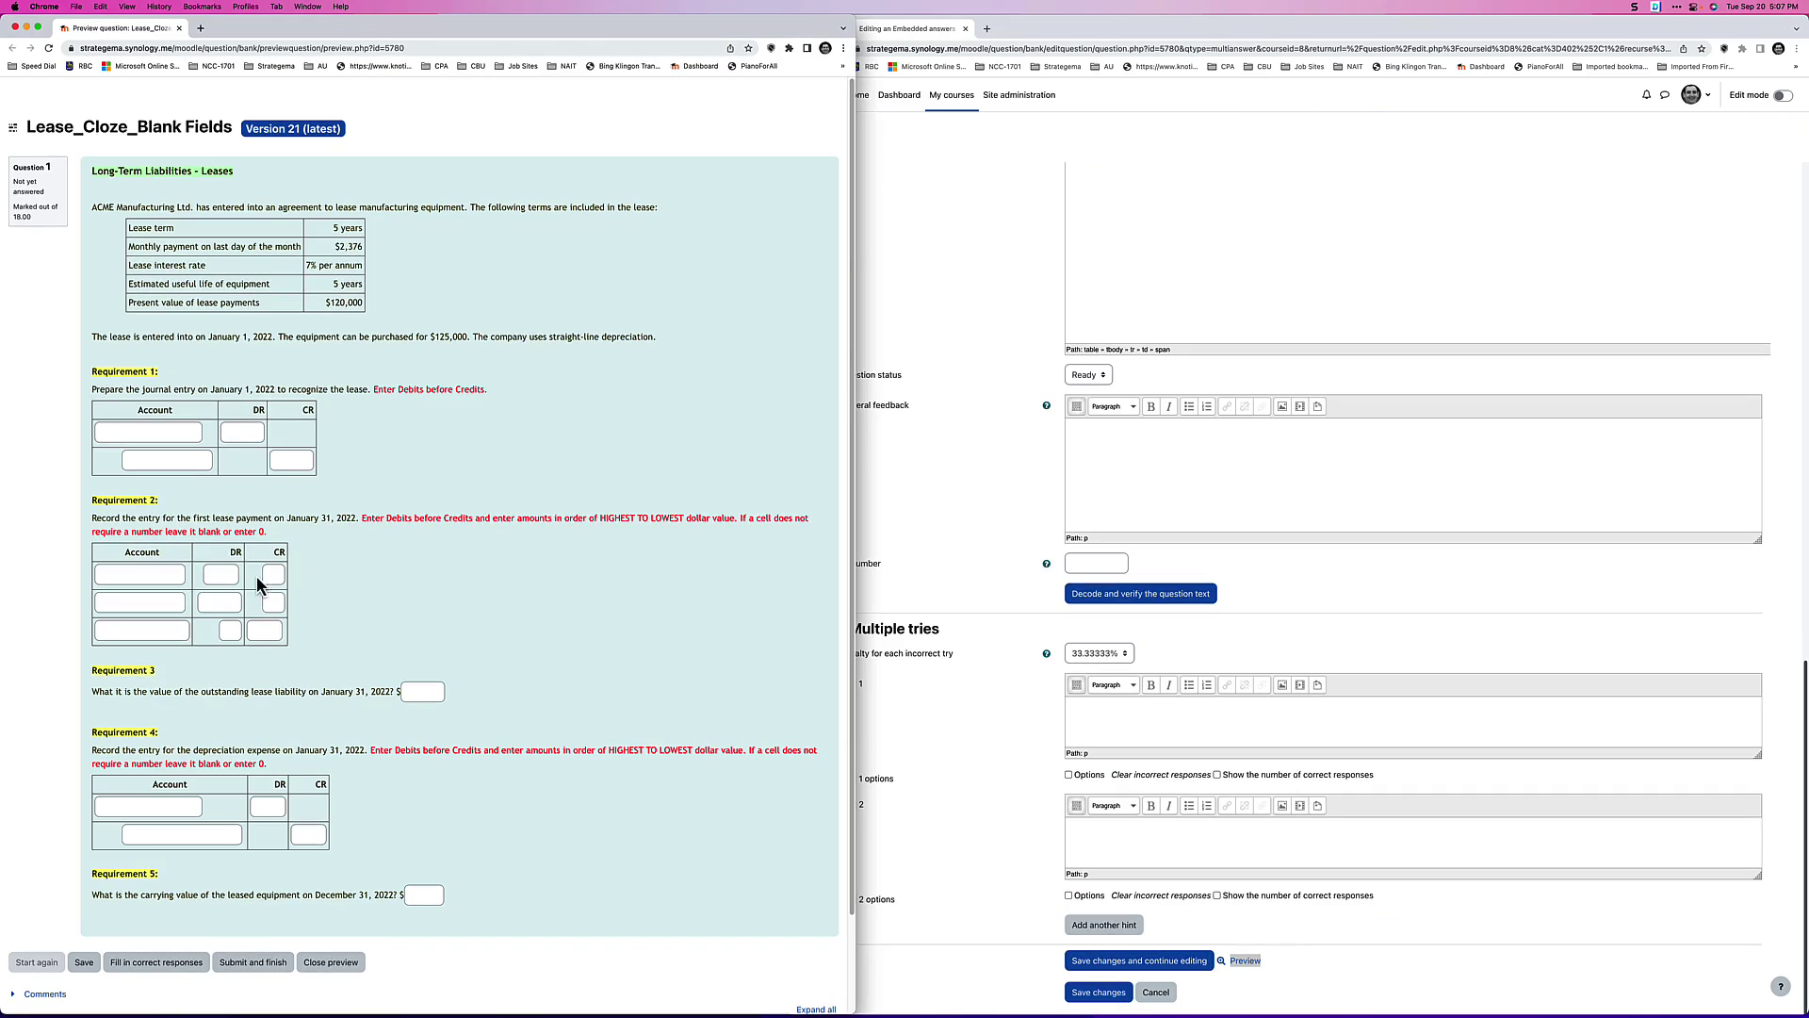
Step: Fill the preview with the correct responses and check the zero-amount boxes in Requirement 2's journal entry
click(276, 601)
click(237, 629)
scroll(1253, 554, up, 15)
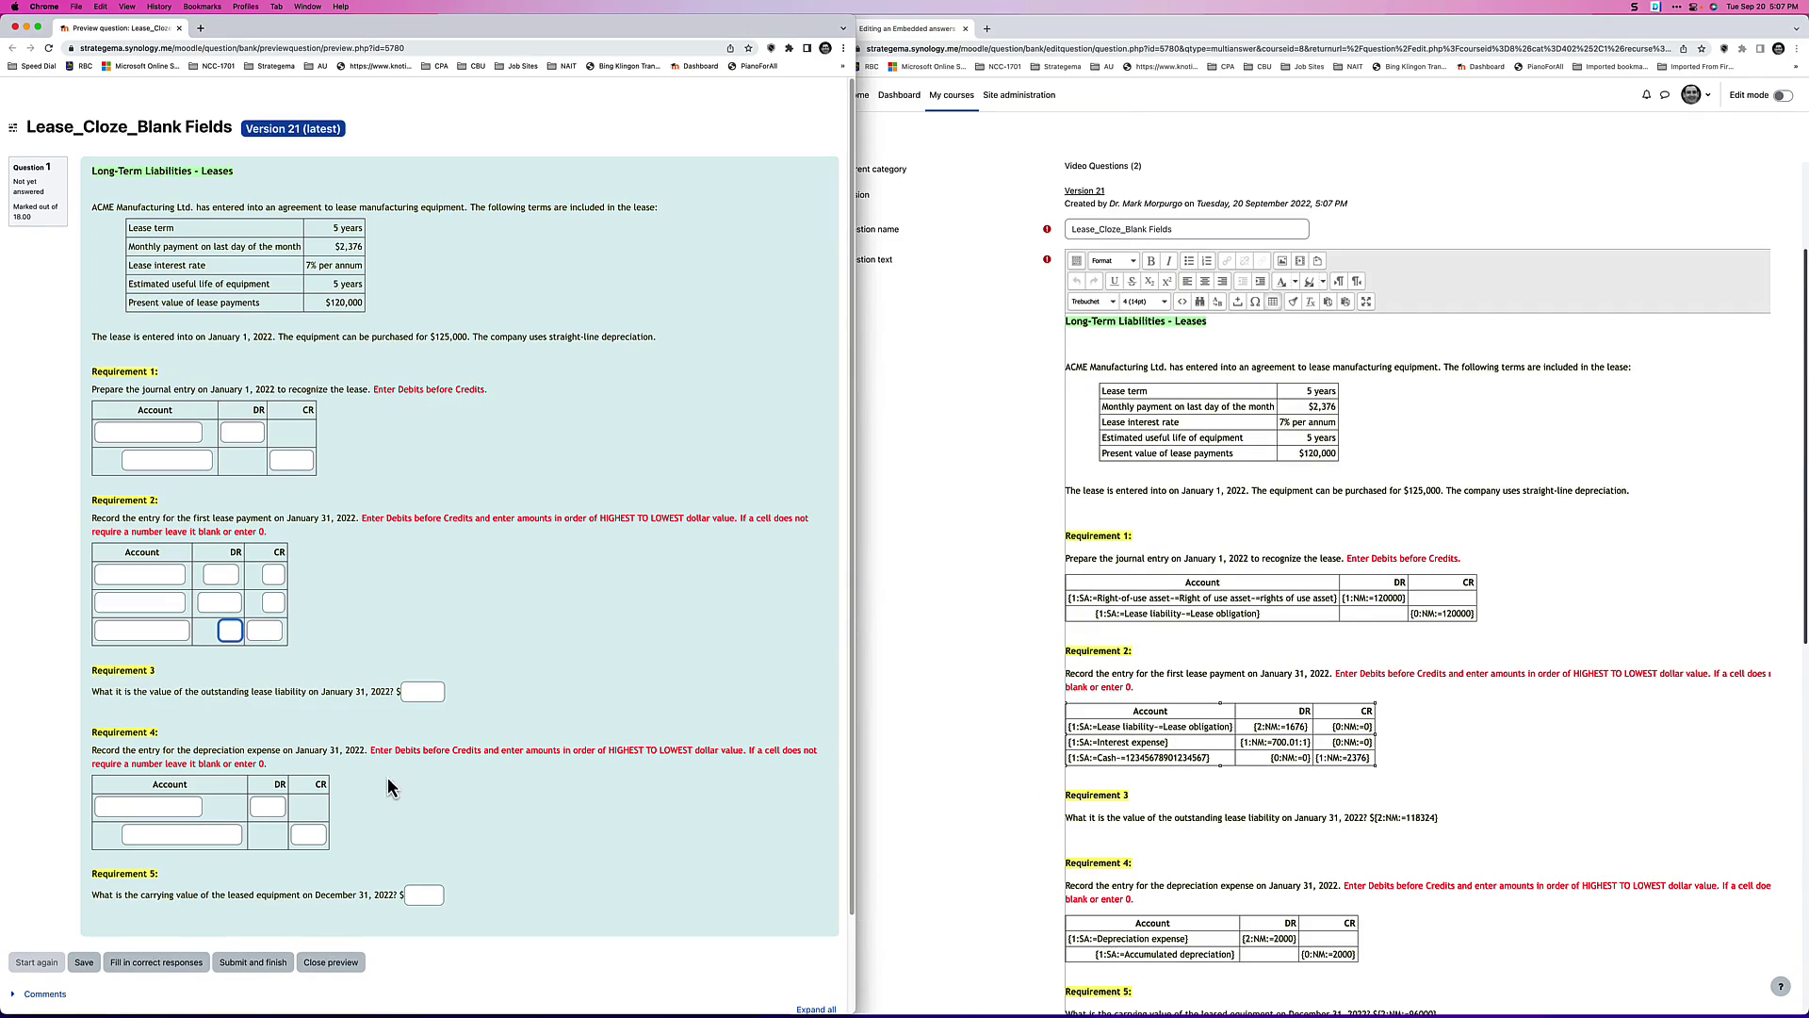
click(150, 962)
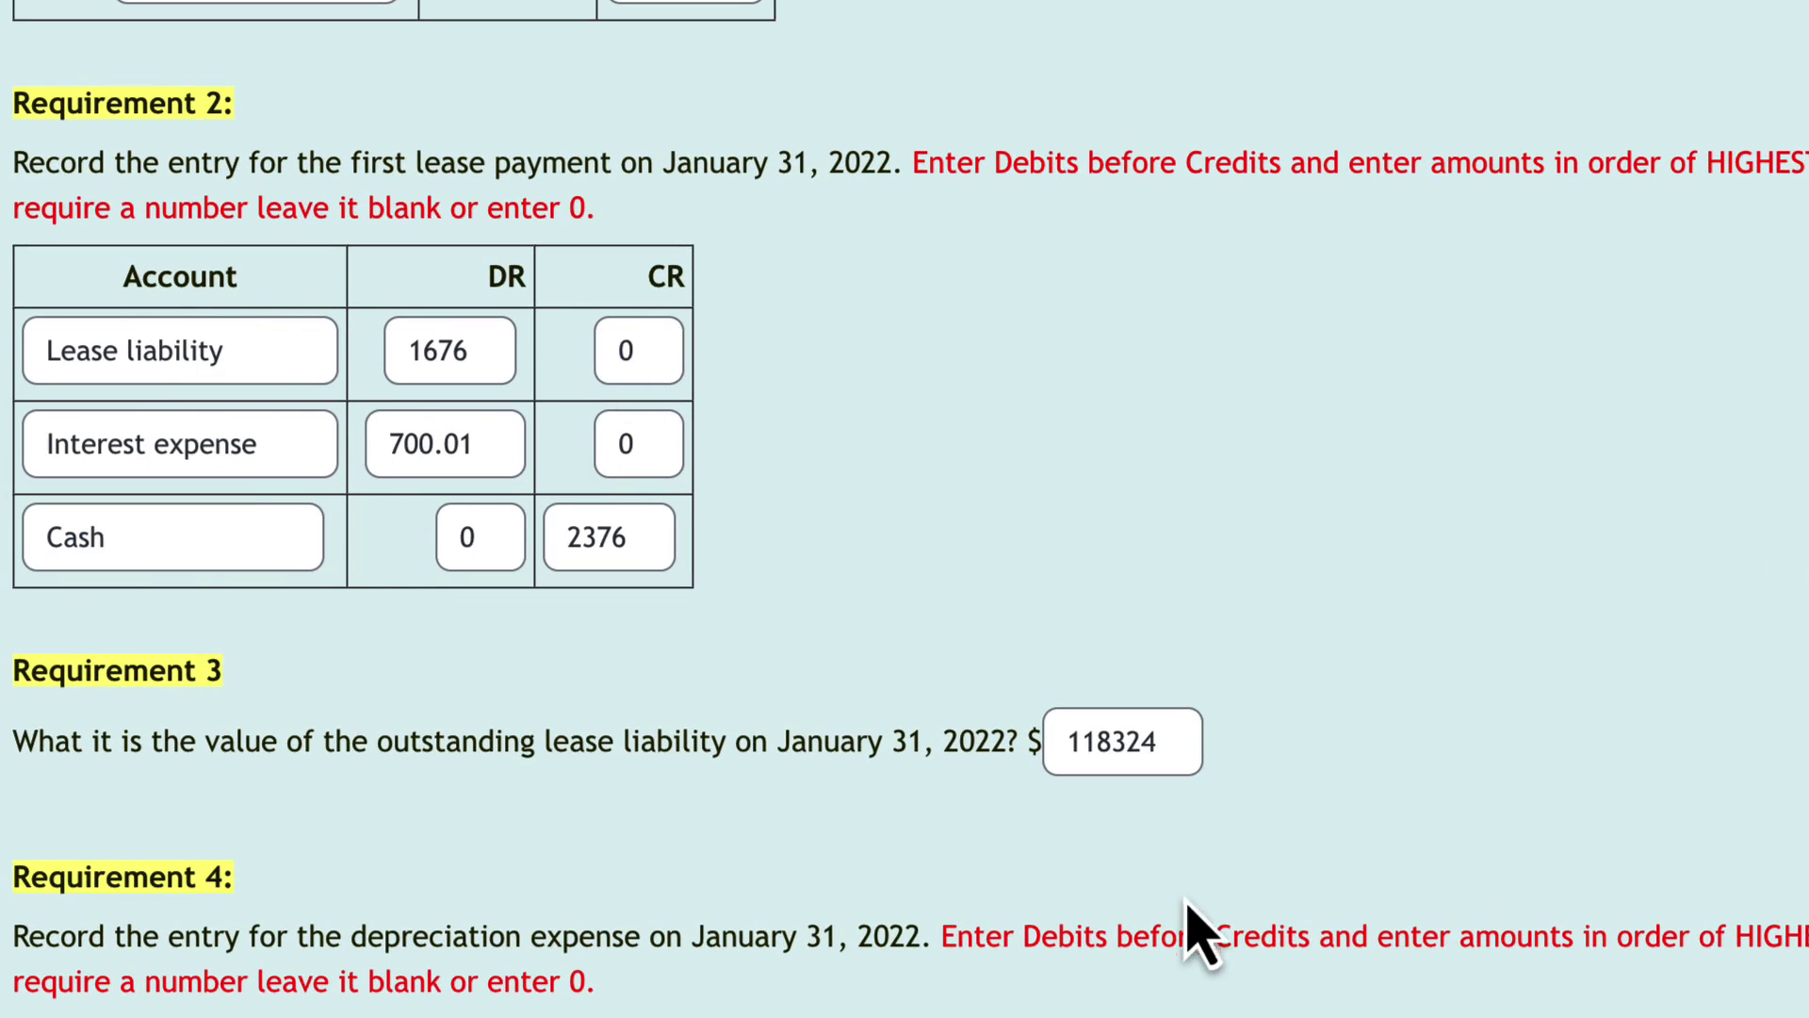
click(626, 351)
text(0)
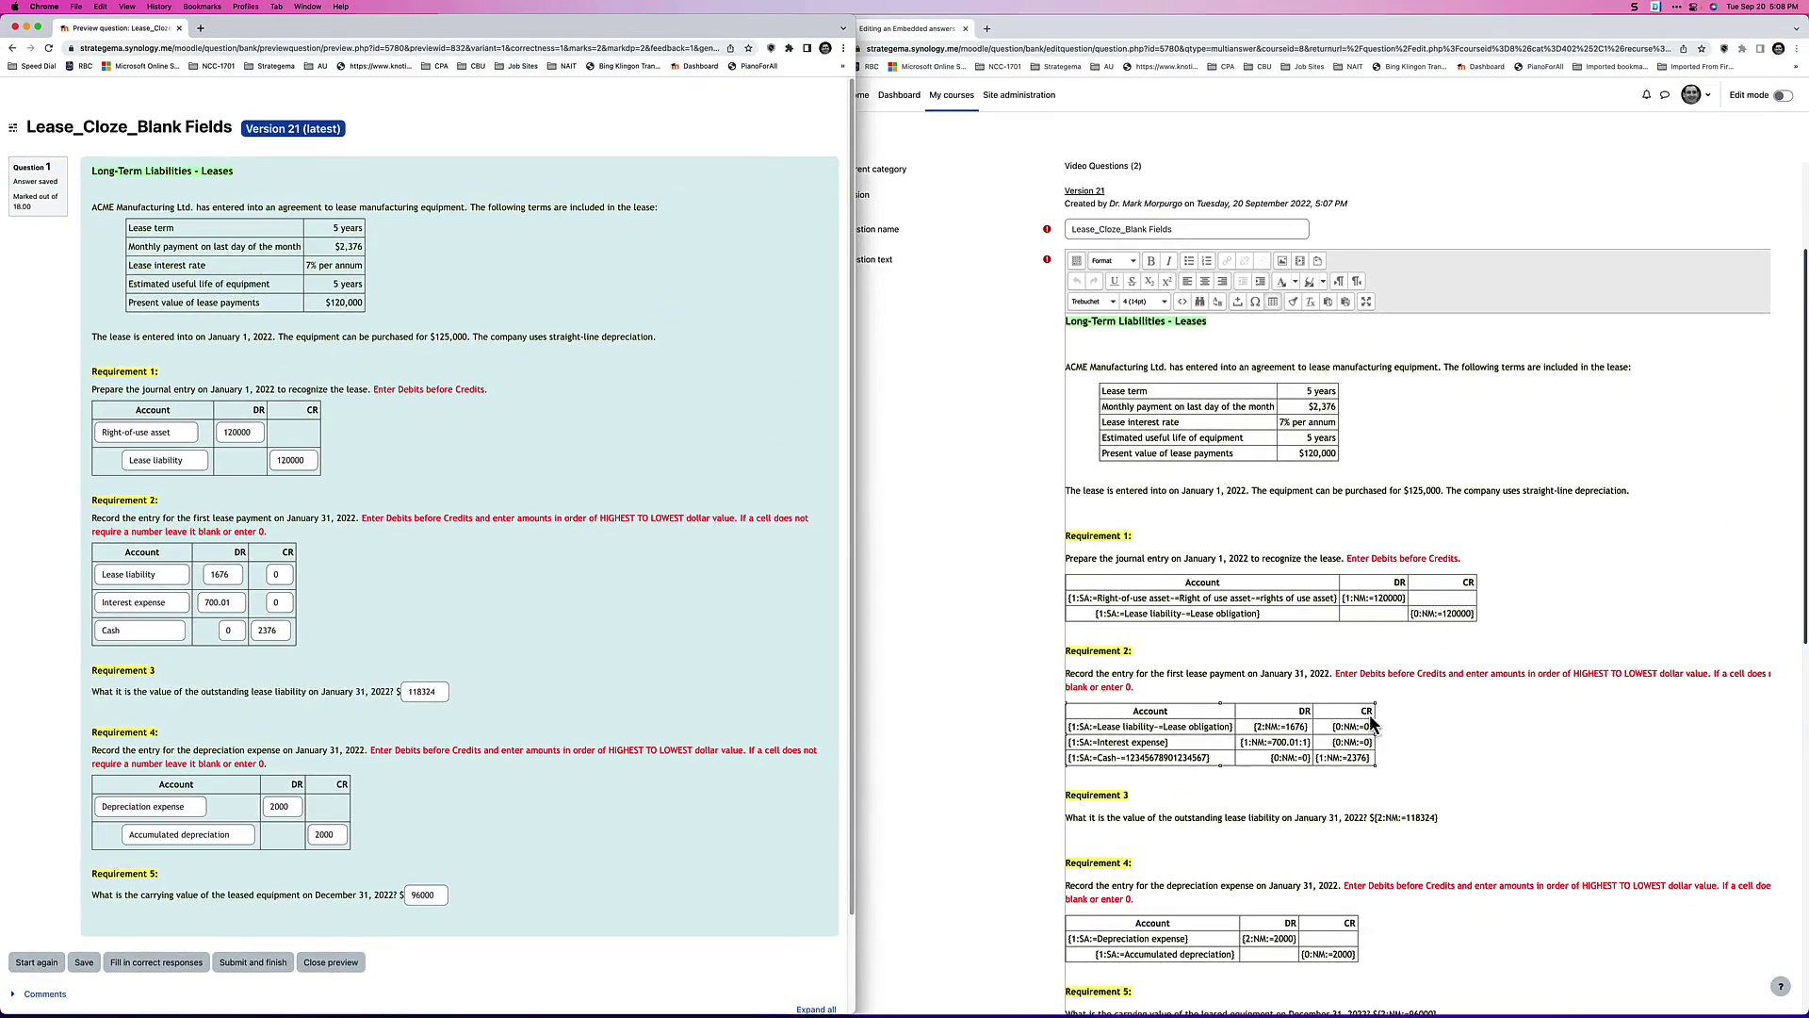
Step: Set the numerical answer in the lease liability row's credit cell of Requirement 2 to 0.0001
scroll(1352, 705, down, 2)
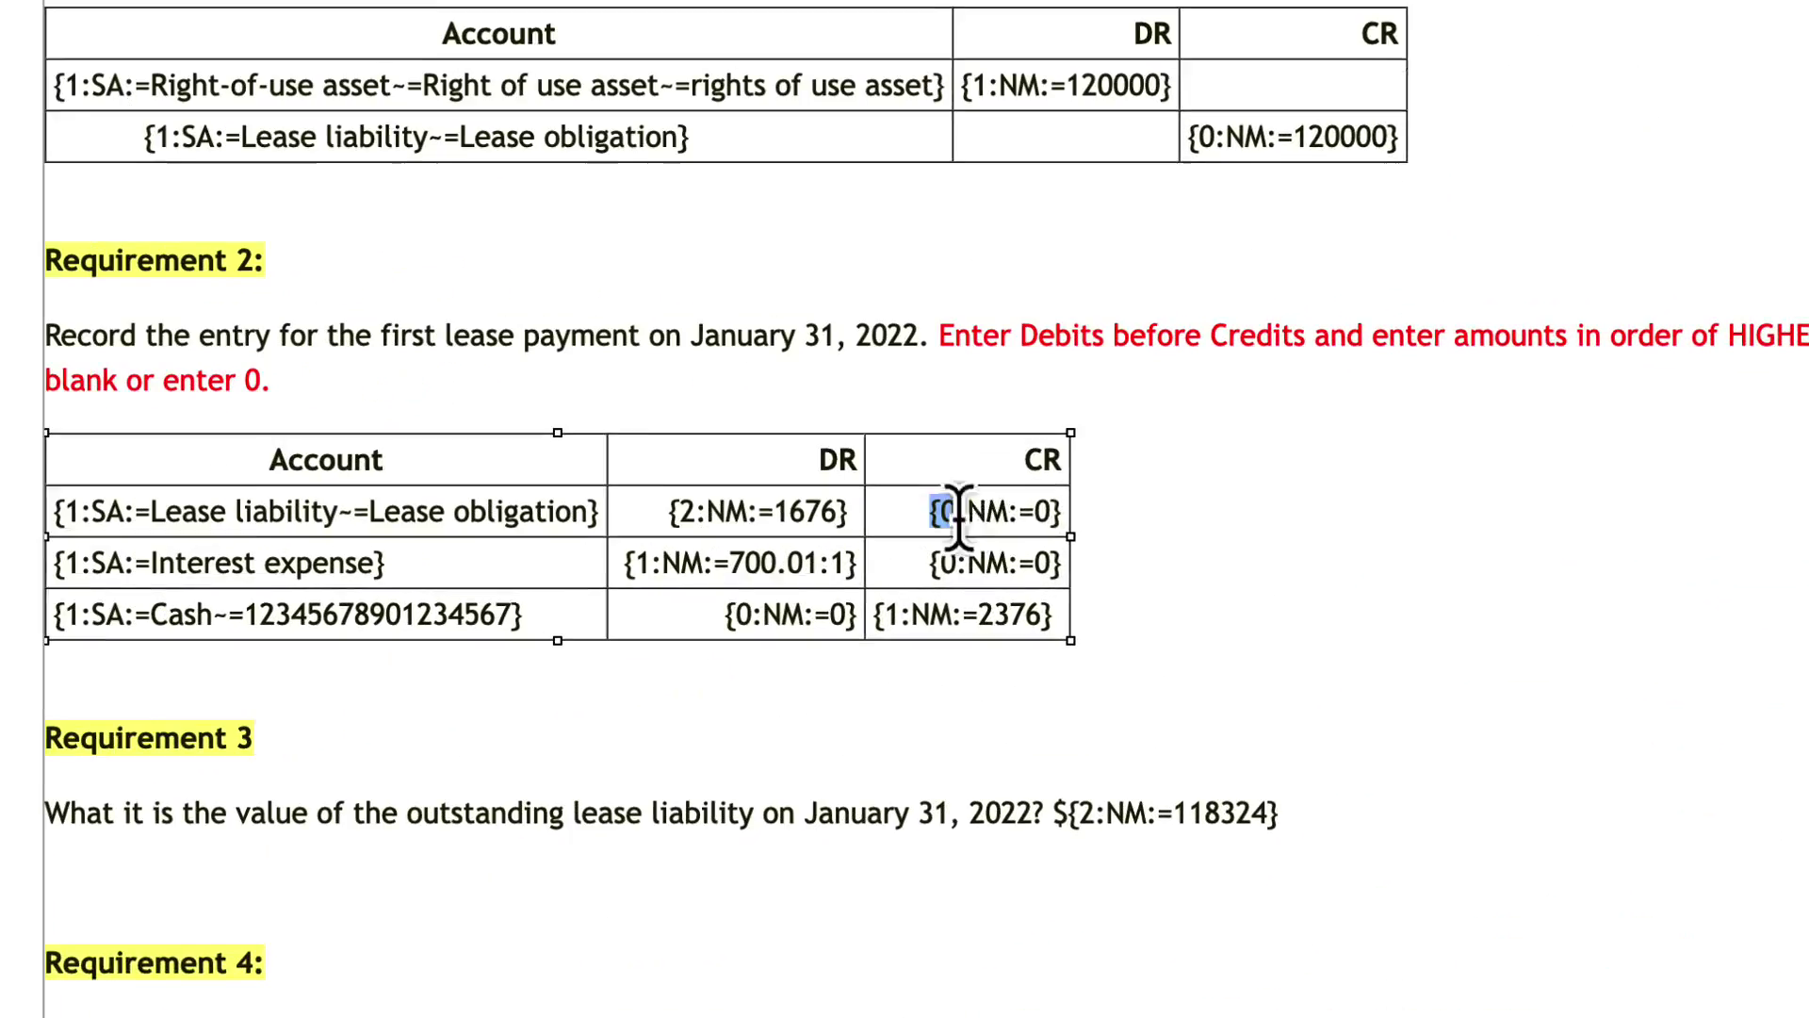
drag(1333, 609, 1373, 609)
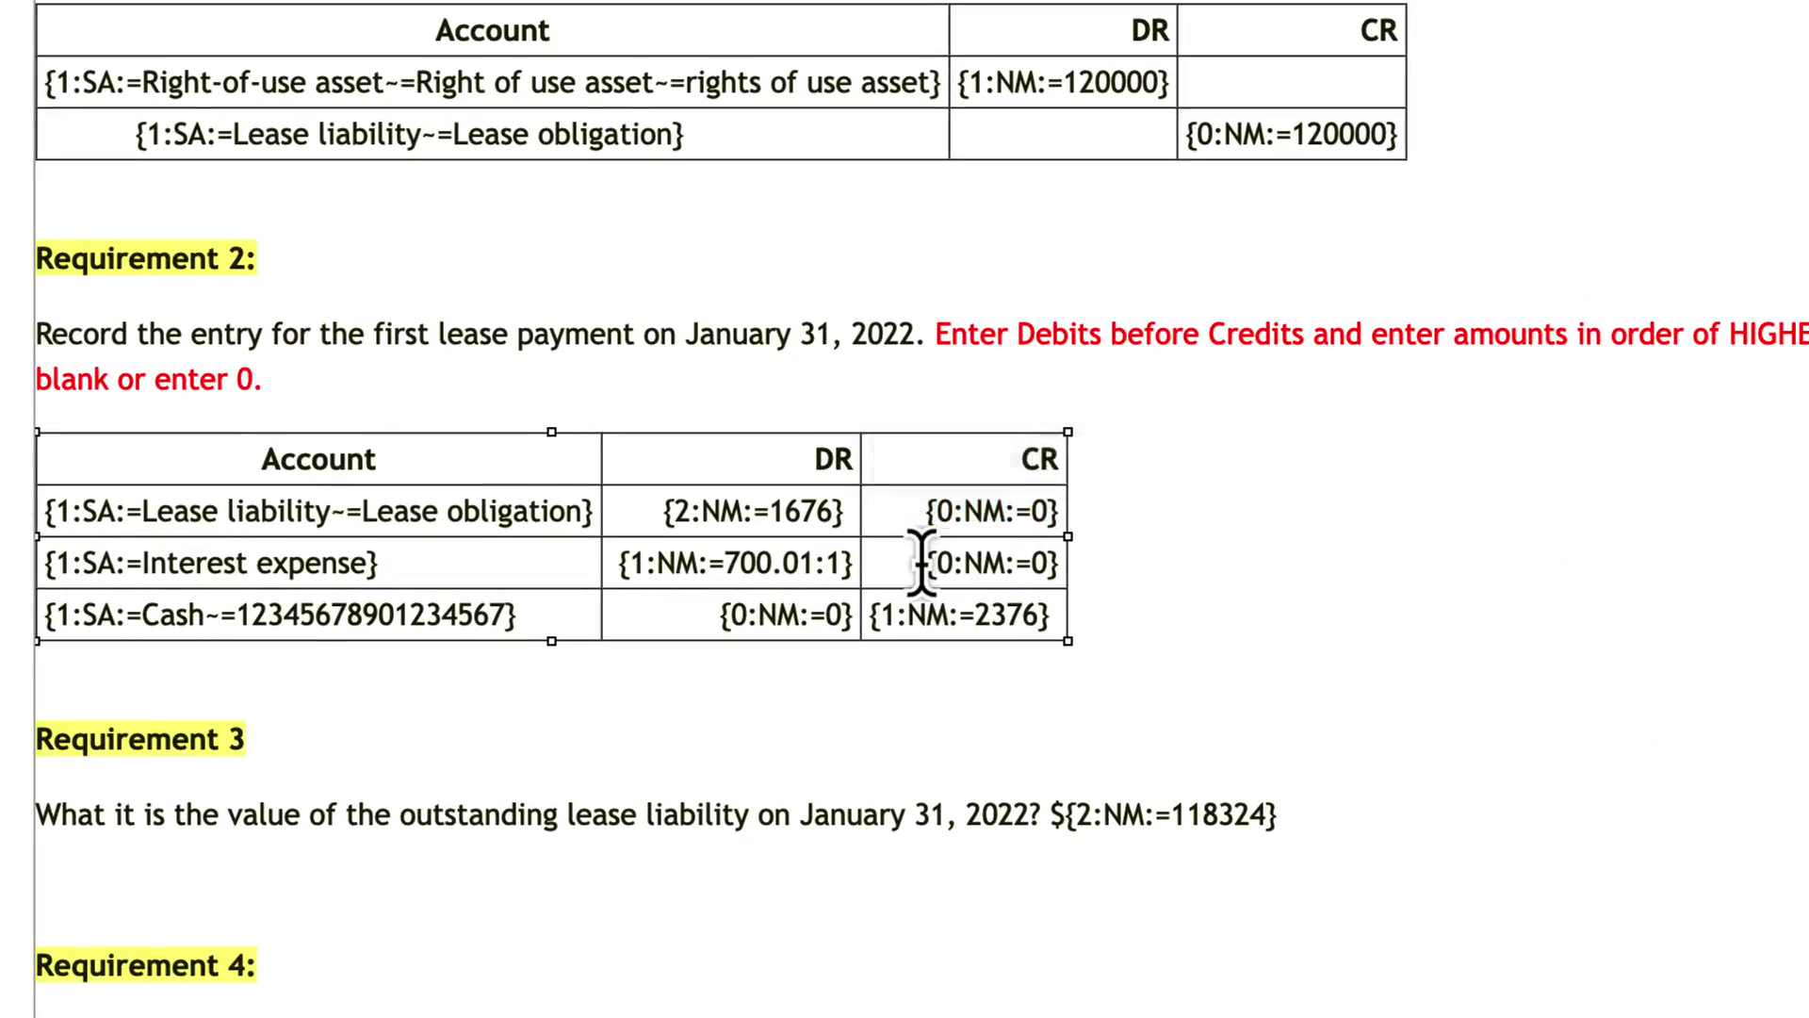
drag(926, 564, 1042, 563)
click(929, 512)
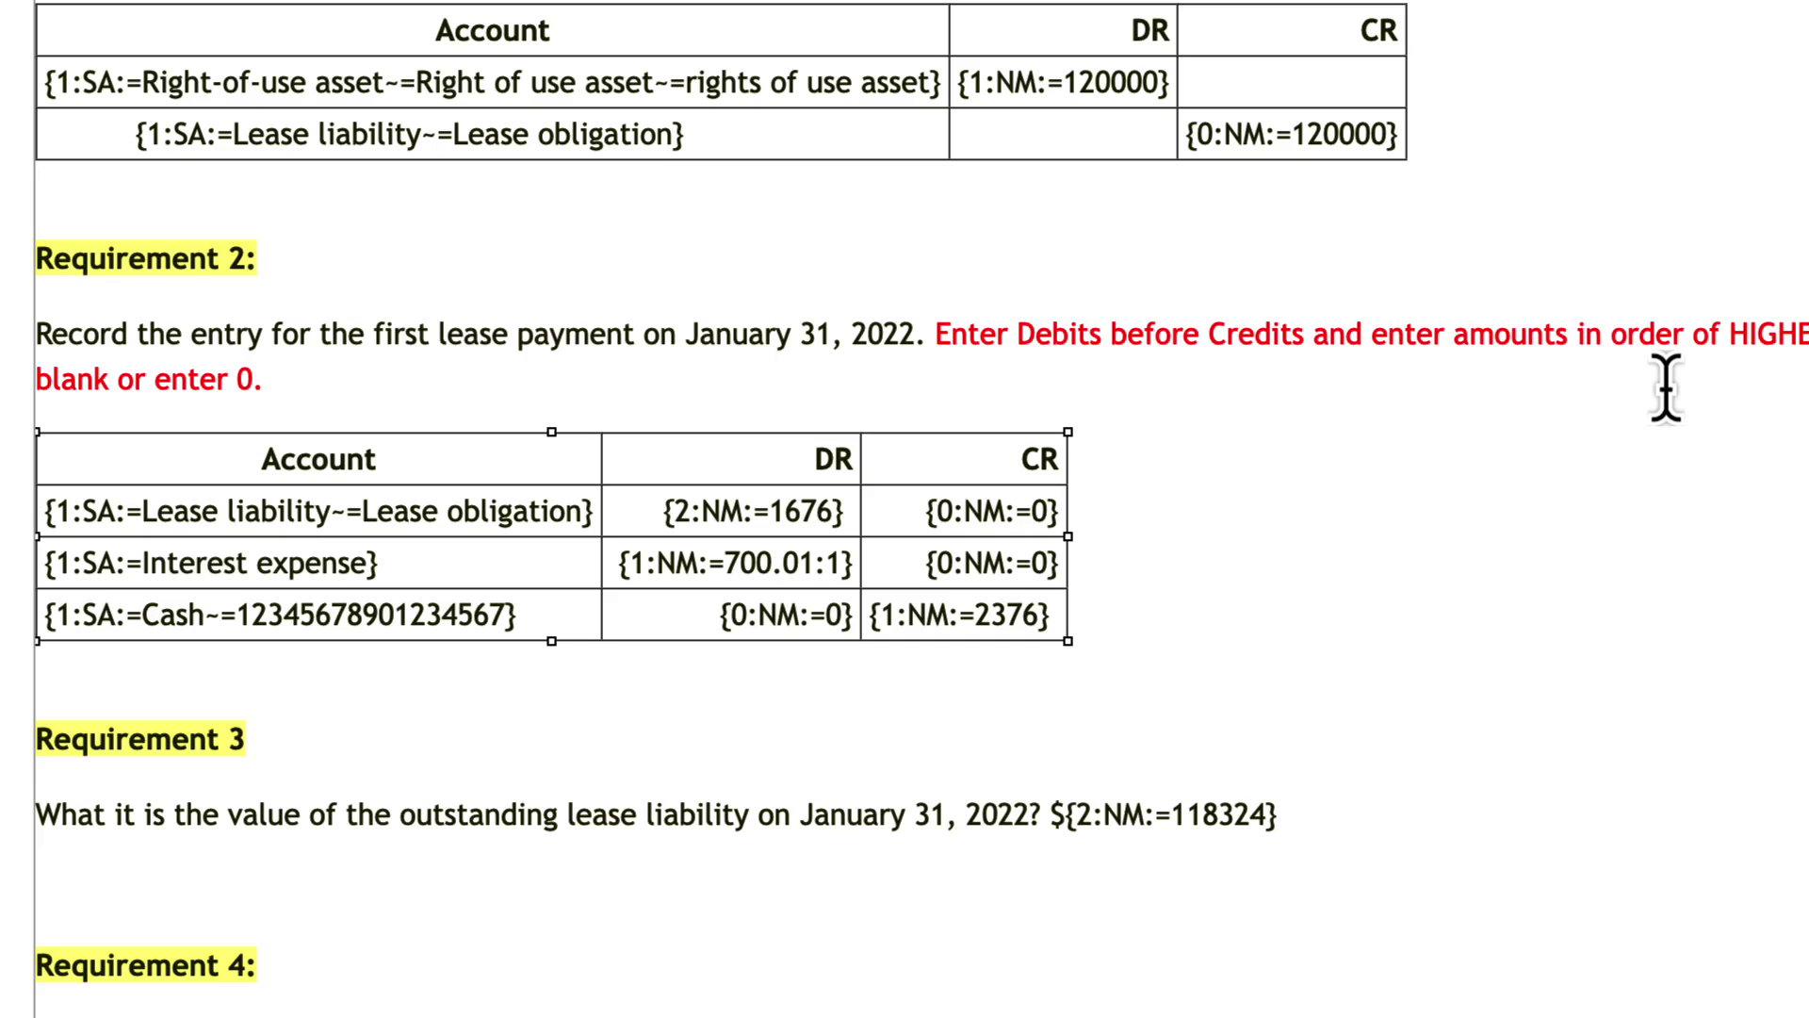
text(.000)
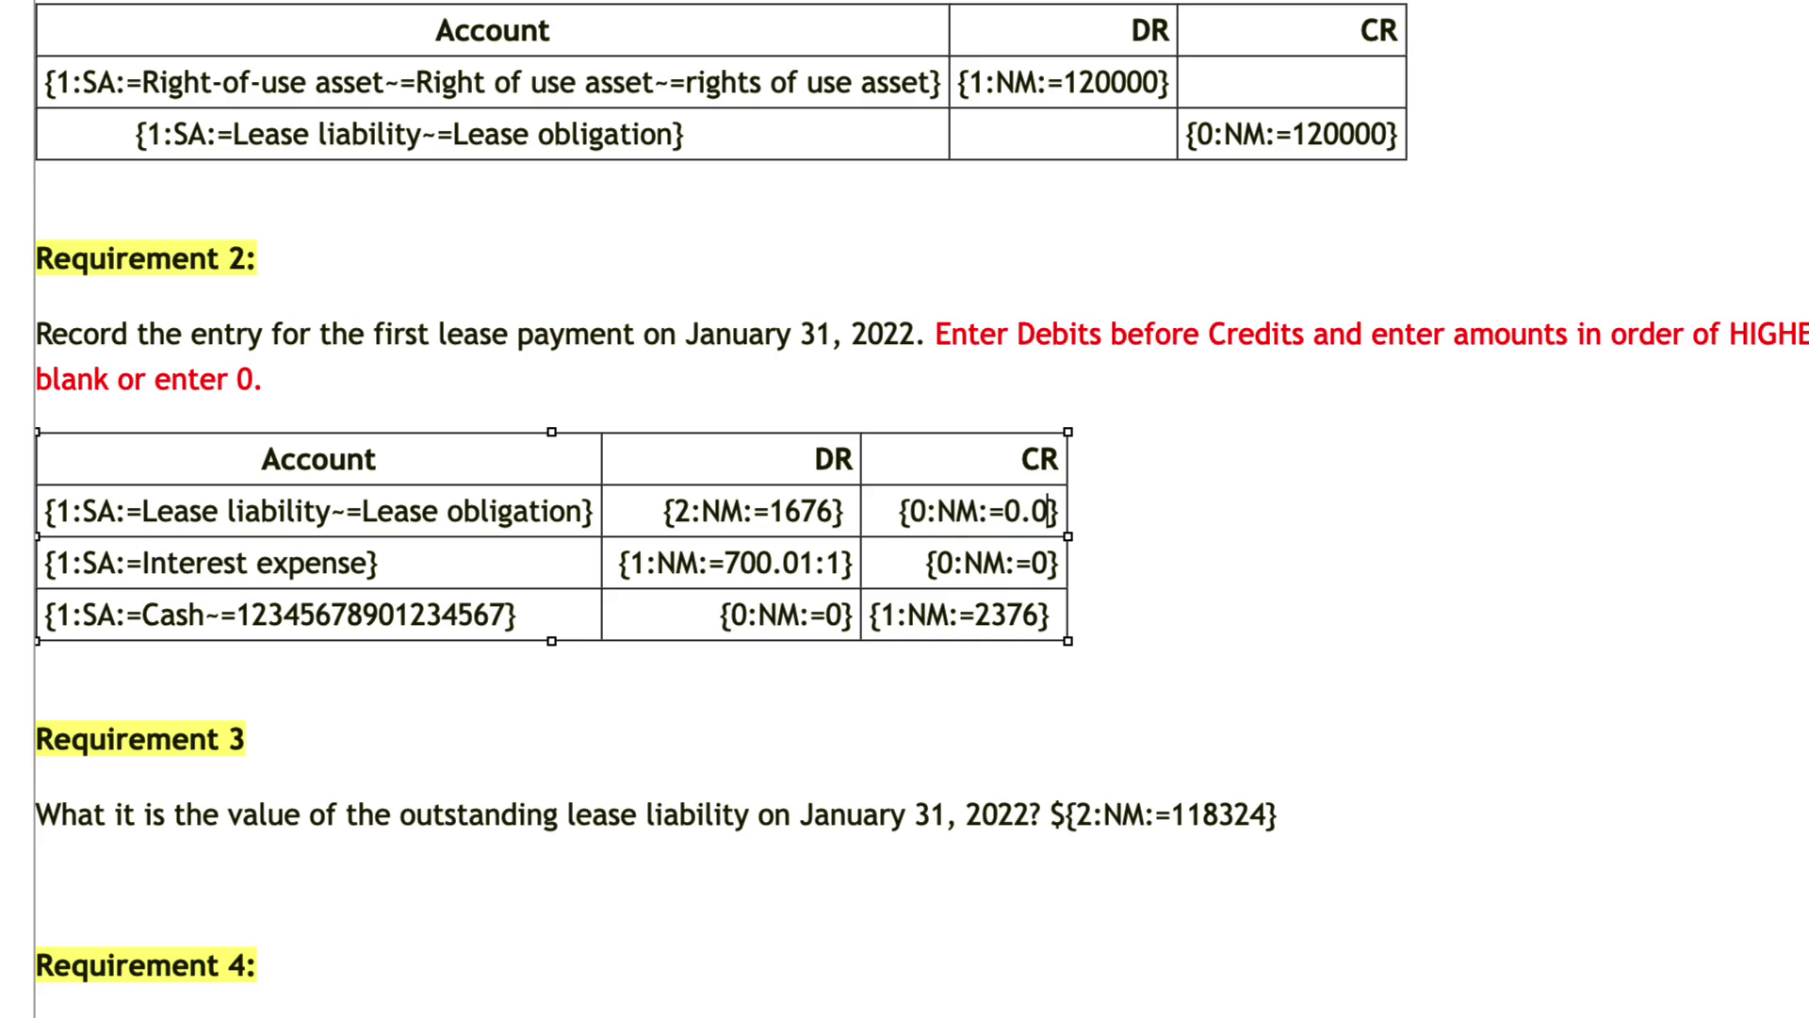
text(1)
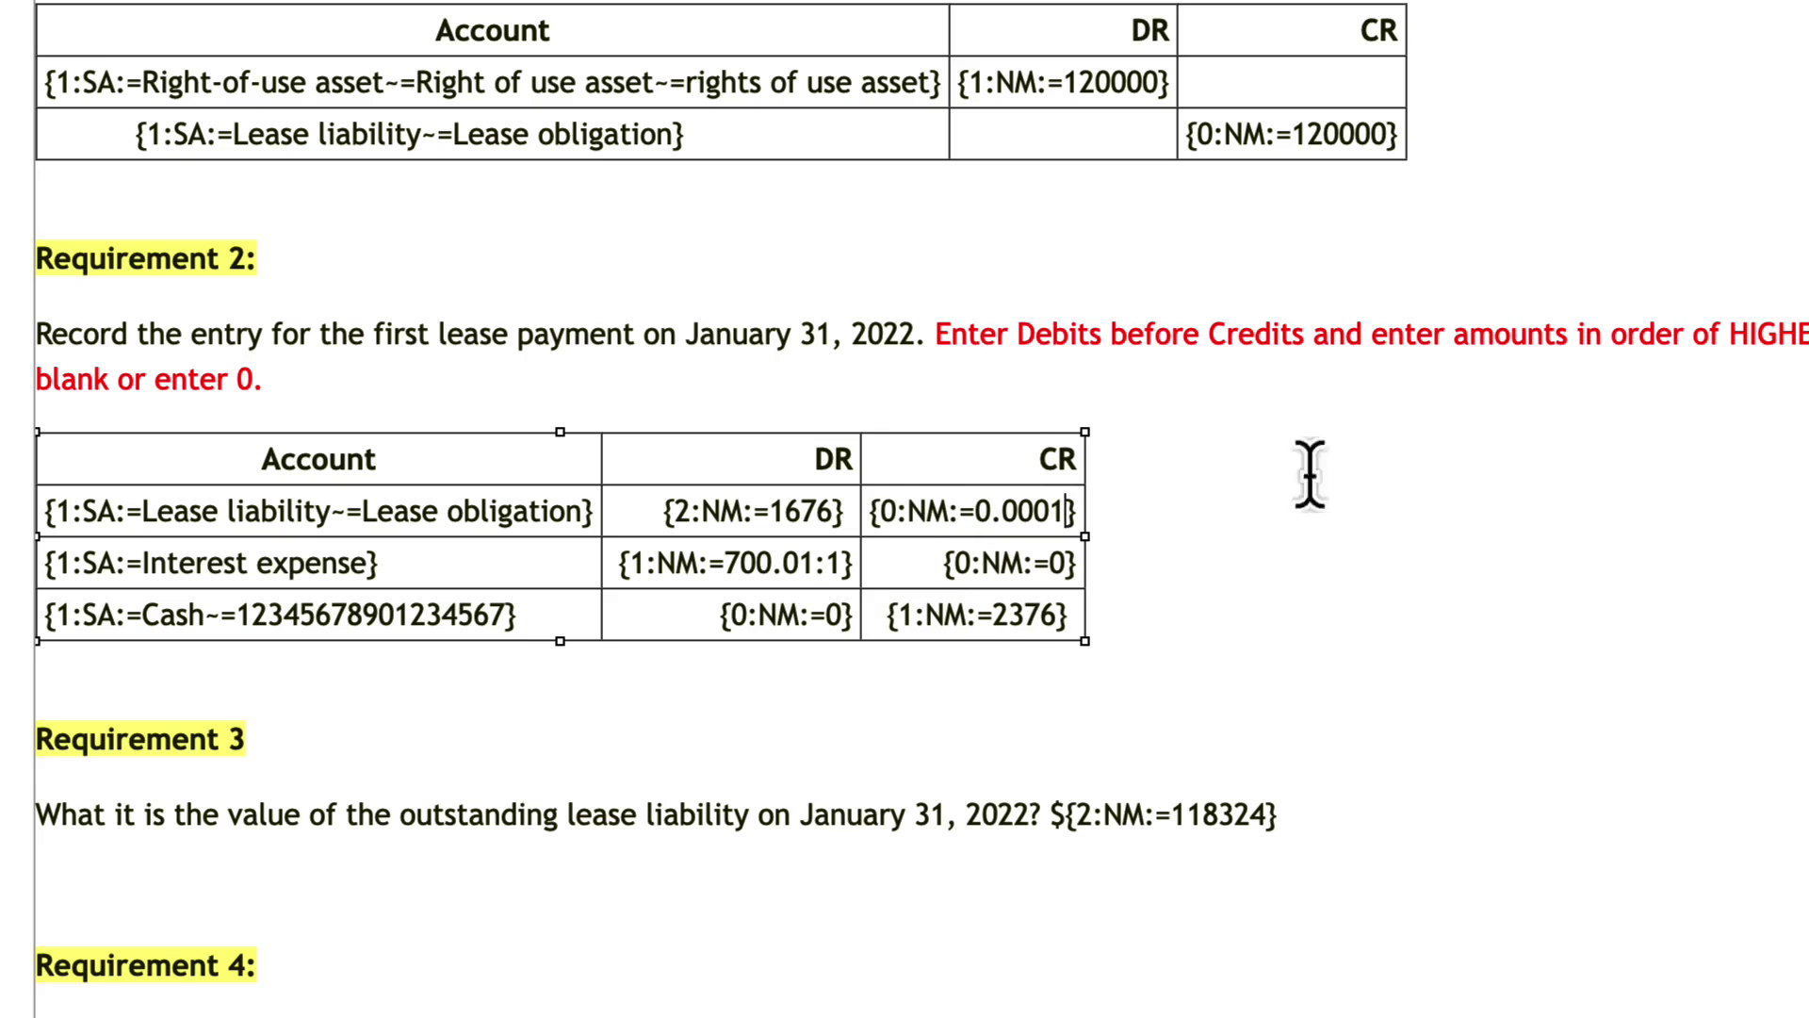
Step: Set the answers of the interest expense credit and Cash debit codes to 0.0001, and save the question while continuing to edit
click(1063, 563)
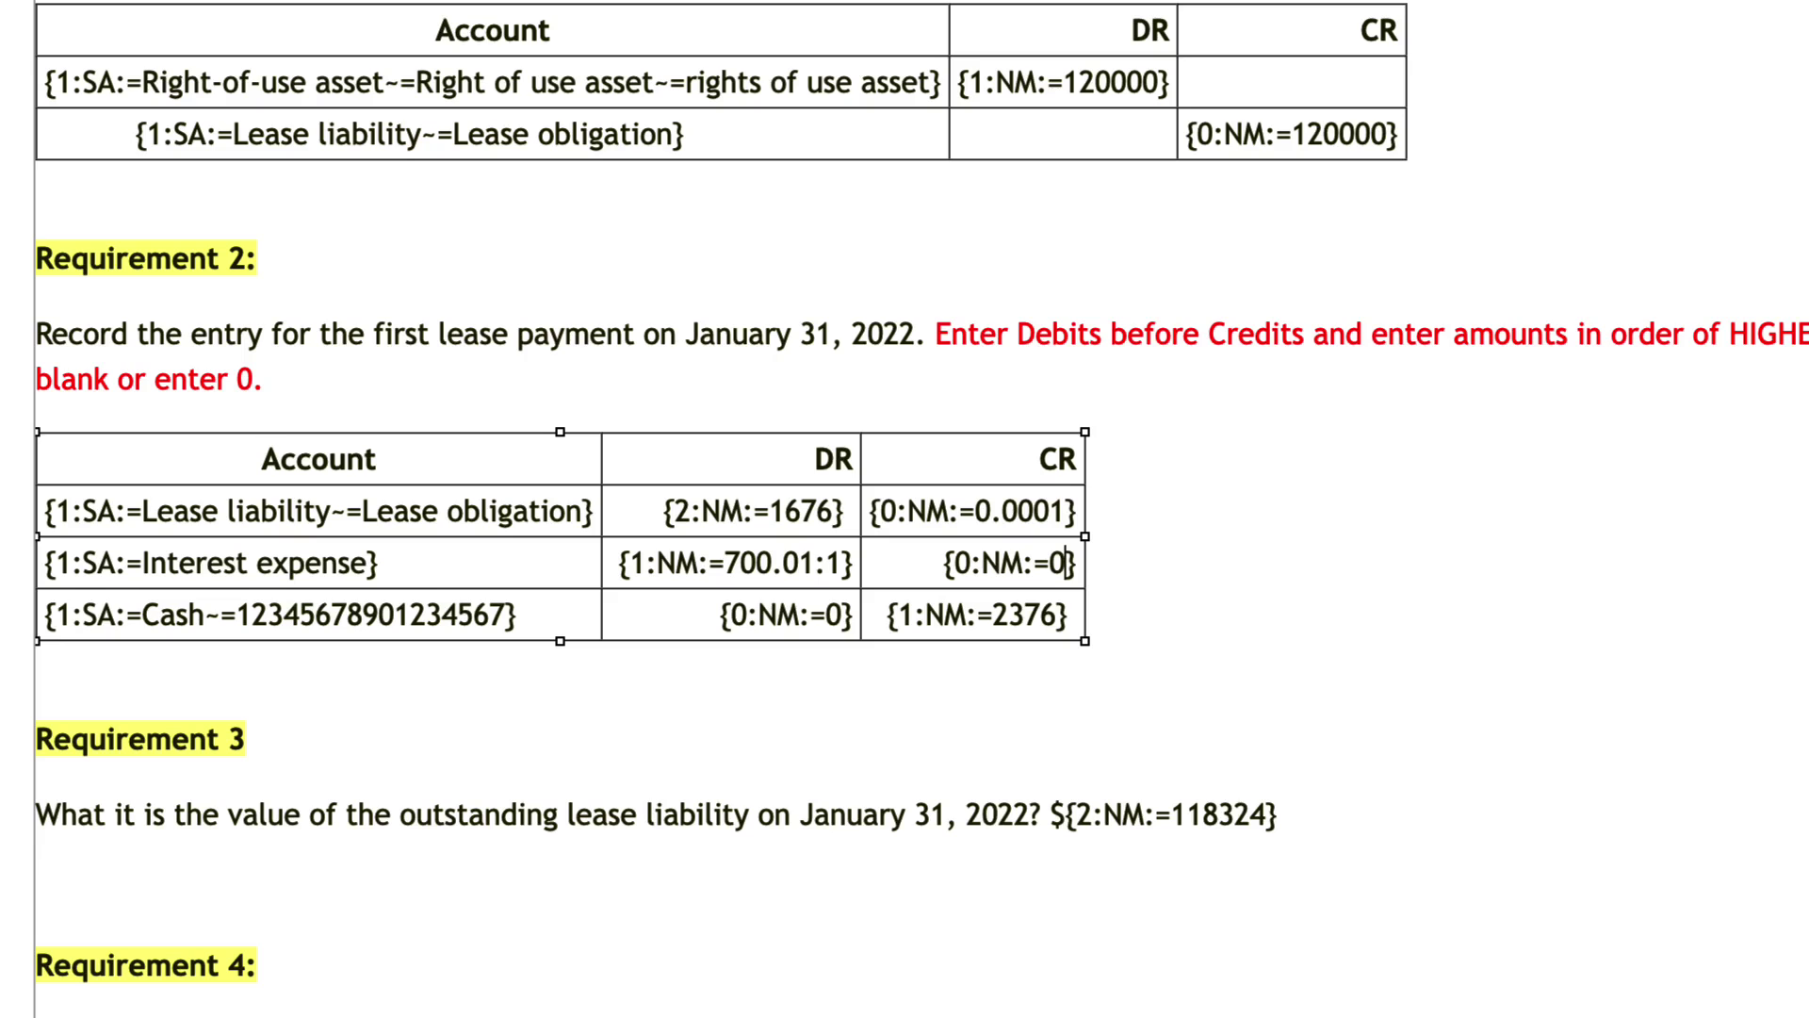
text(.0001)
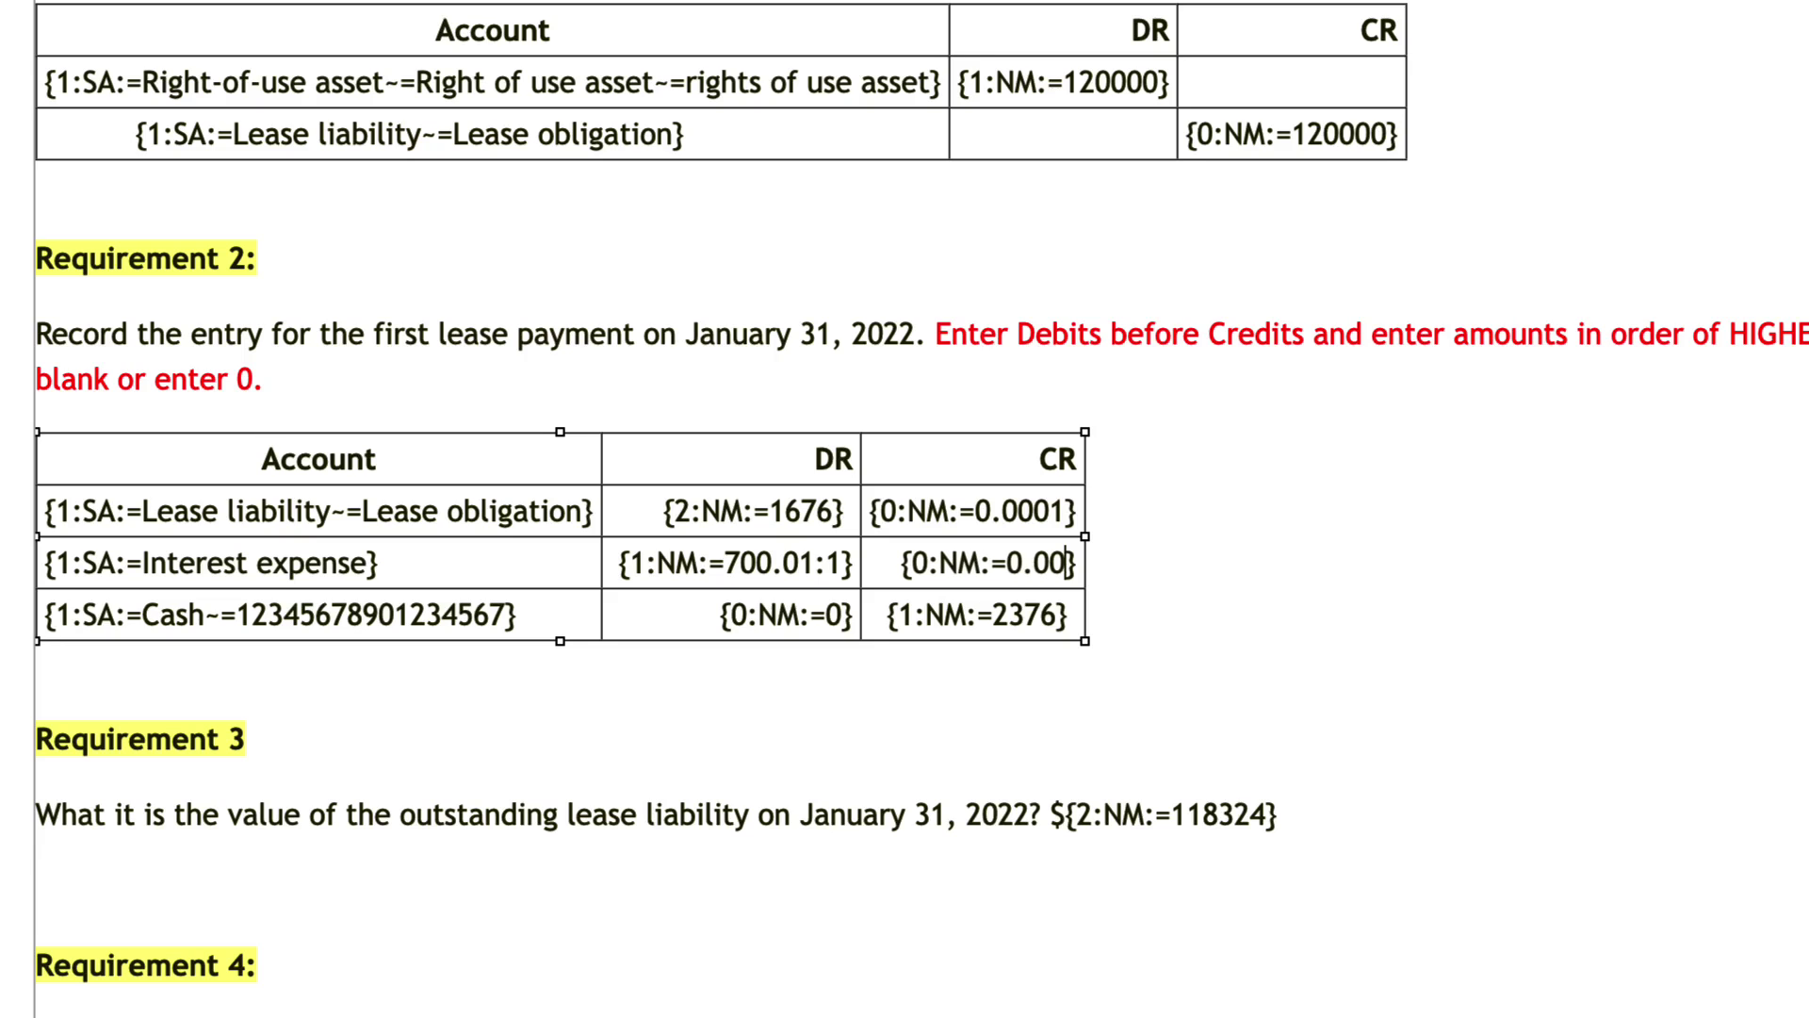
click(842, 615)
text(.0001)
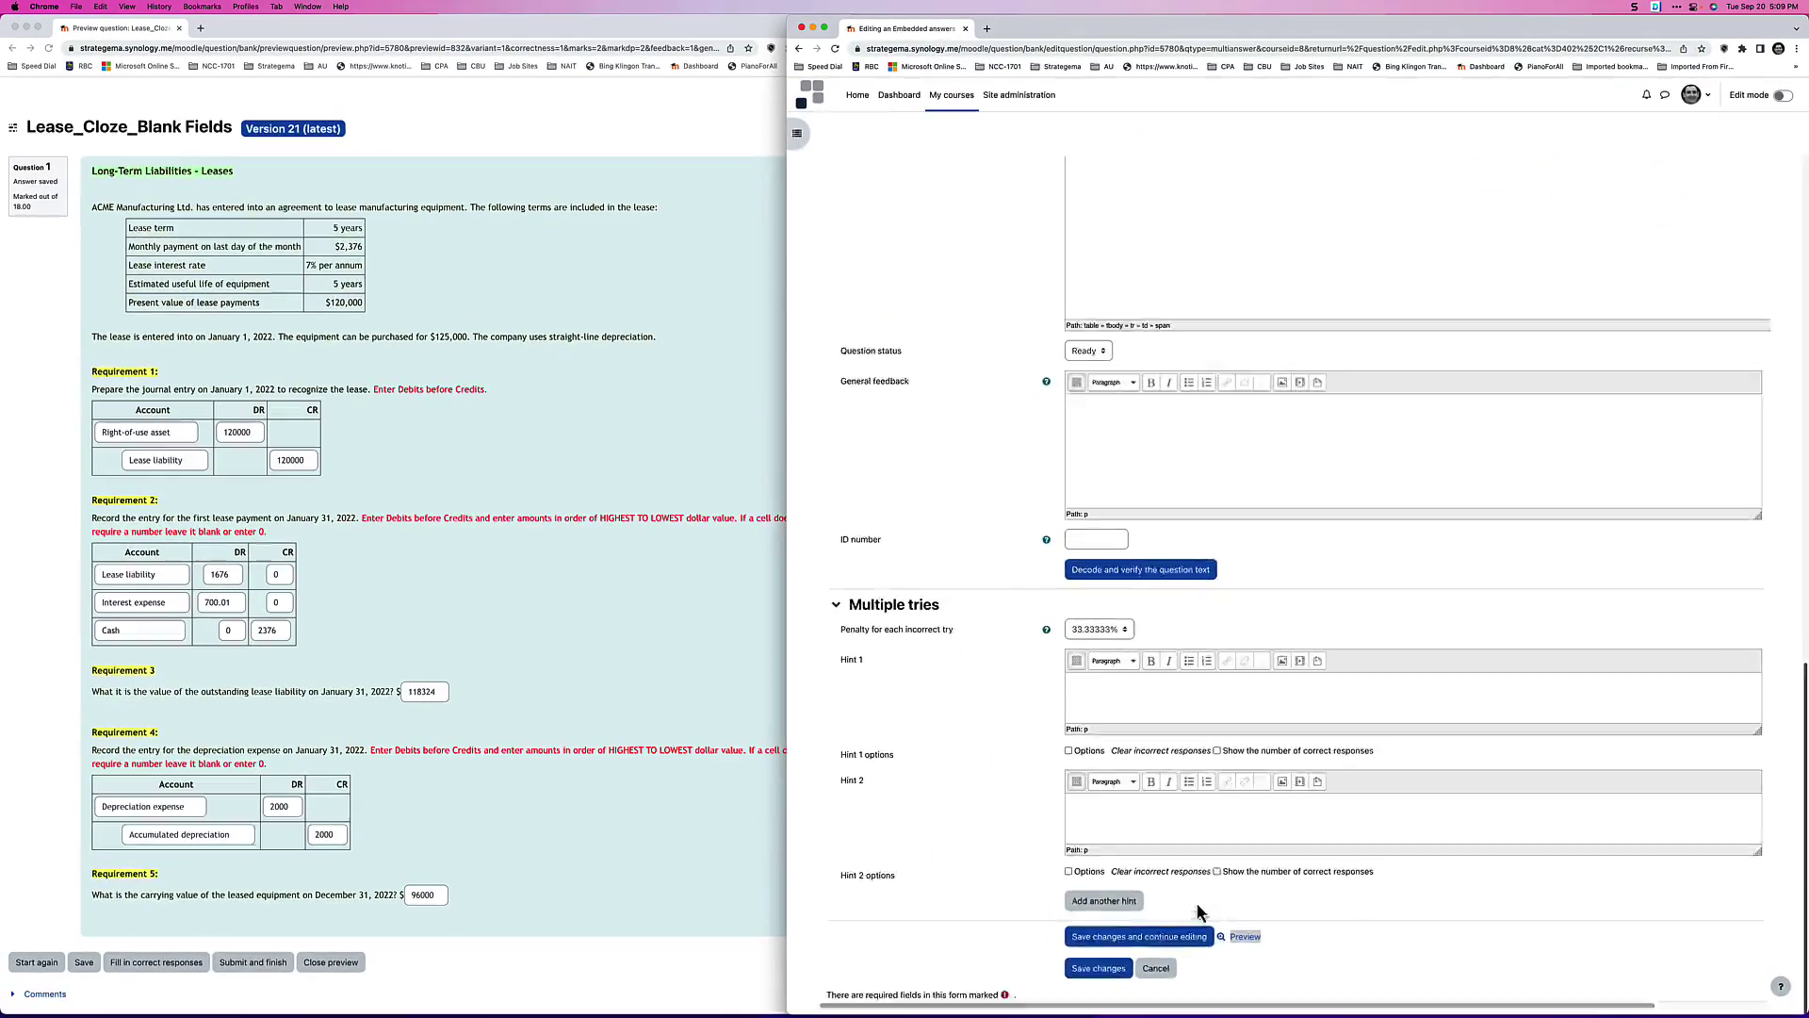
click(1140, 911)
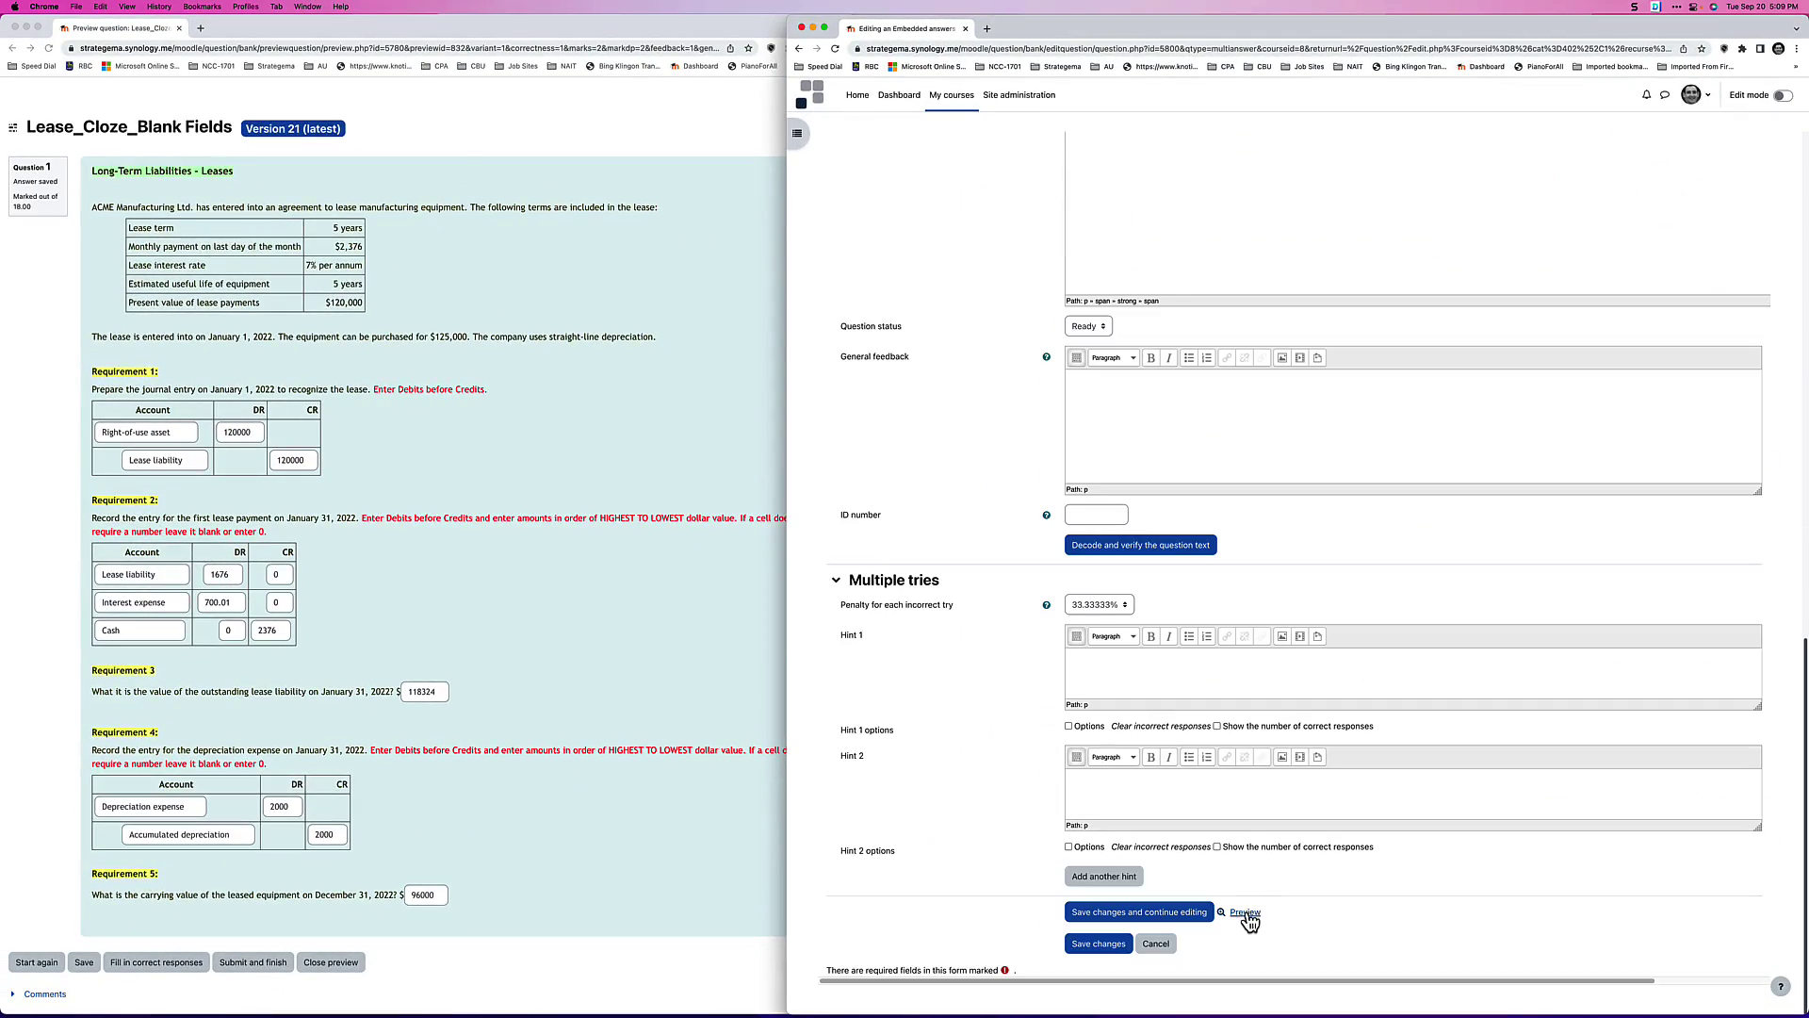
Step: Open a fresh preview of the question and check the amount boxes in Requirement 2's journal entry
click(1245, 911)
drag(450, 383, 792, 1011)
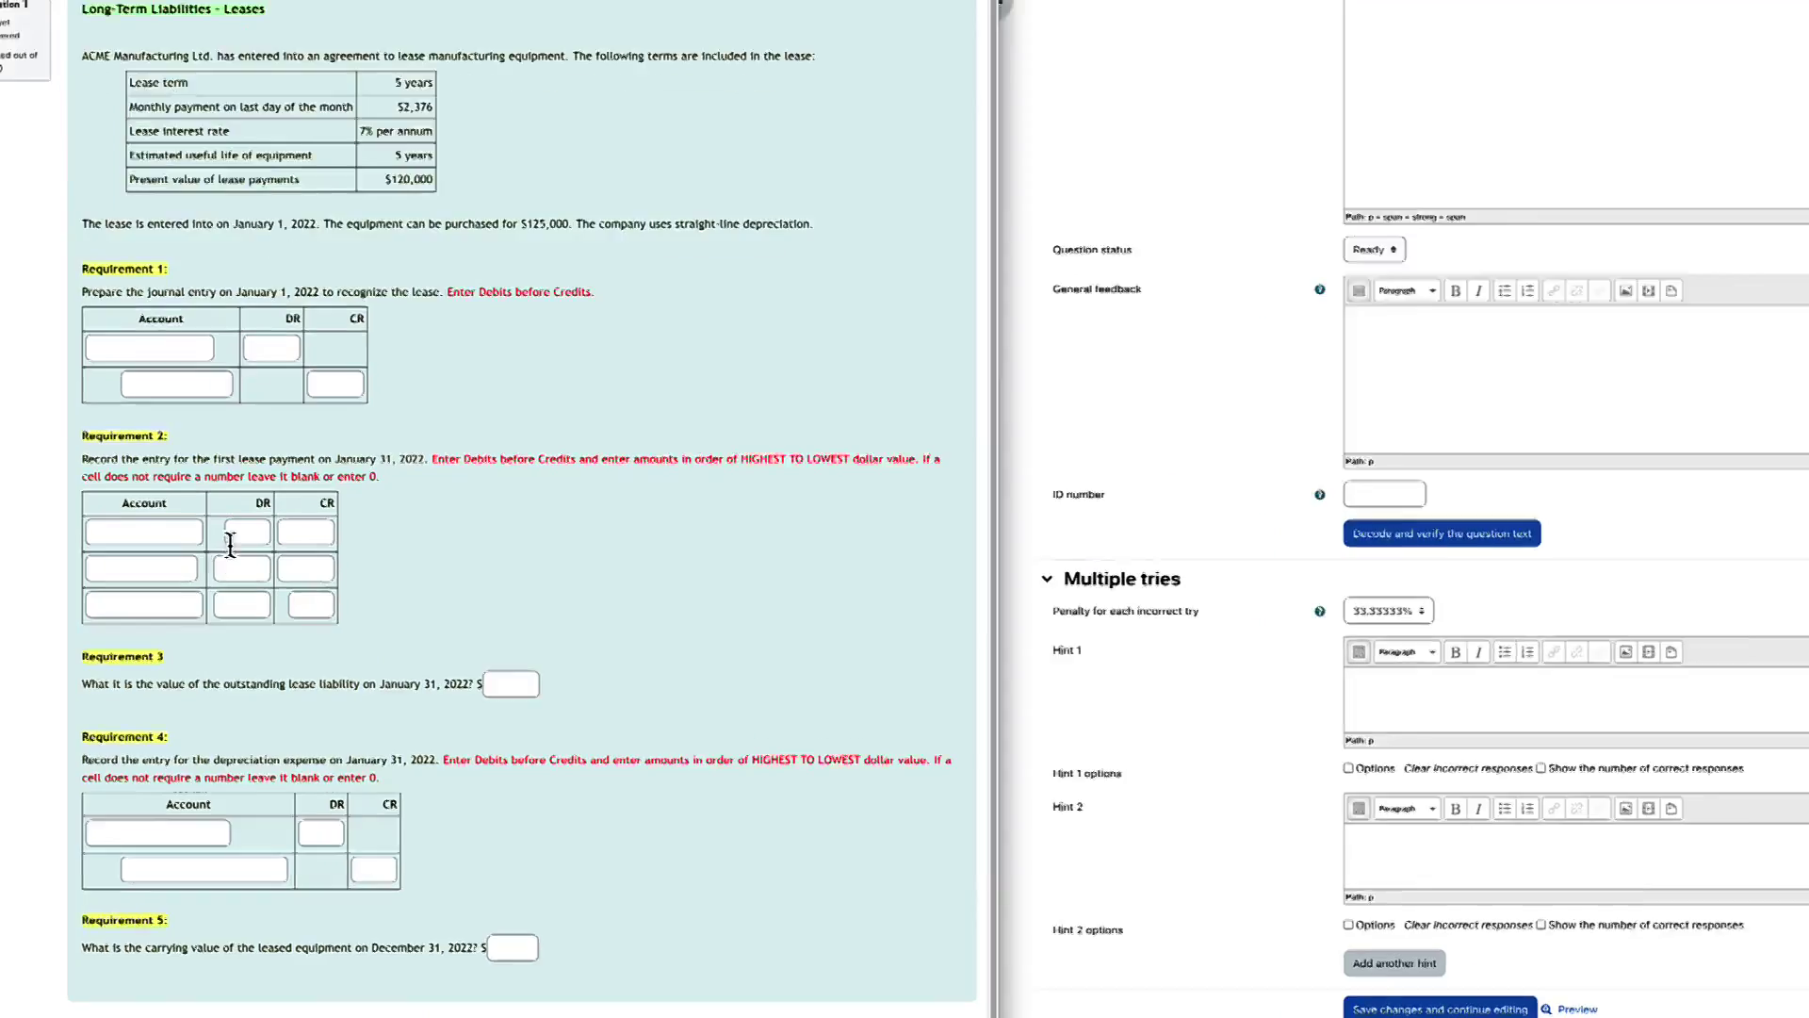
click(219, 543)
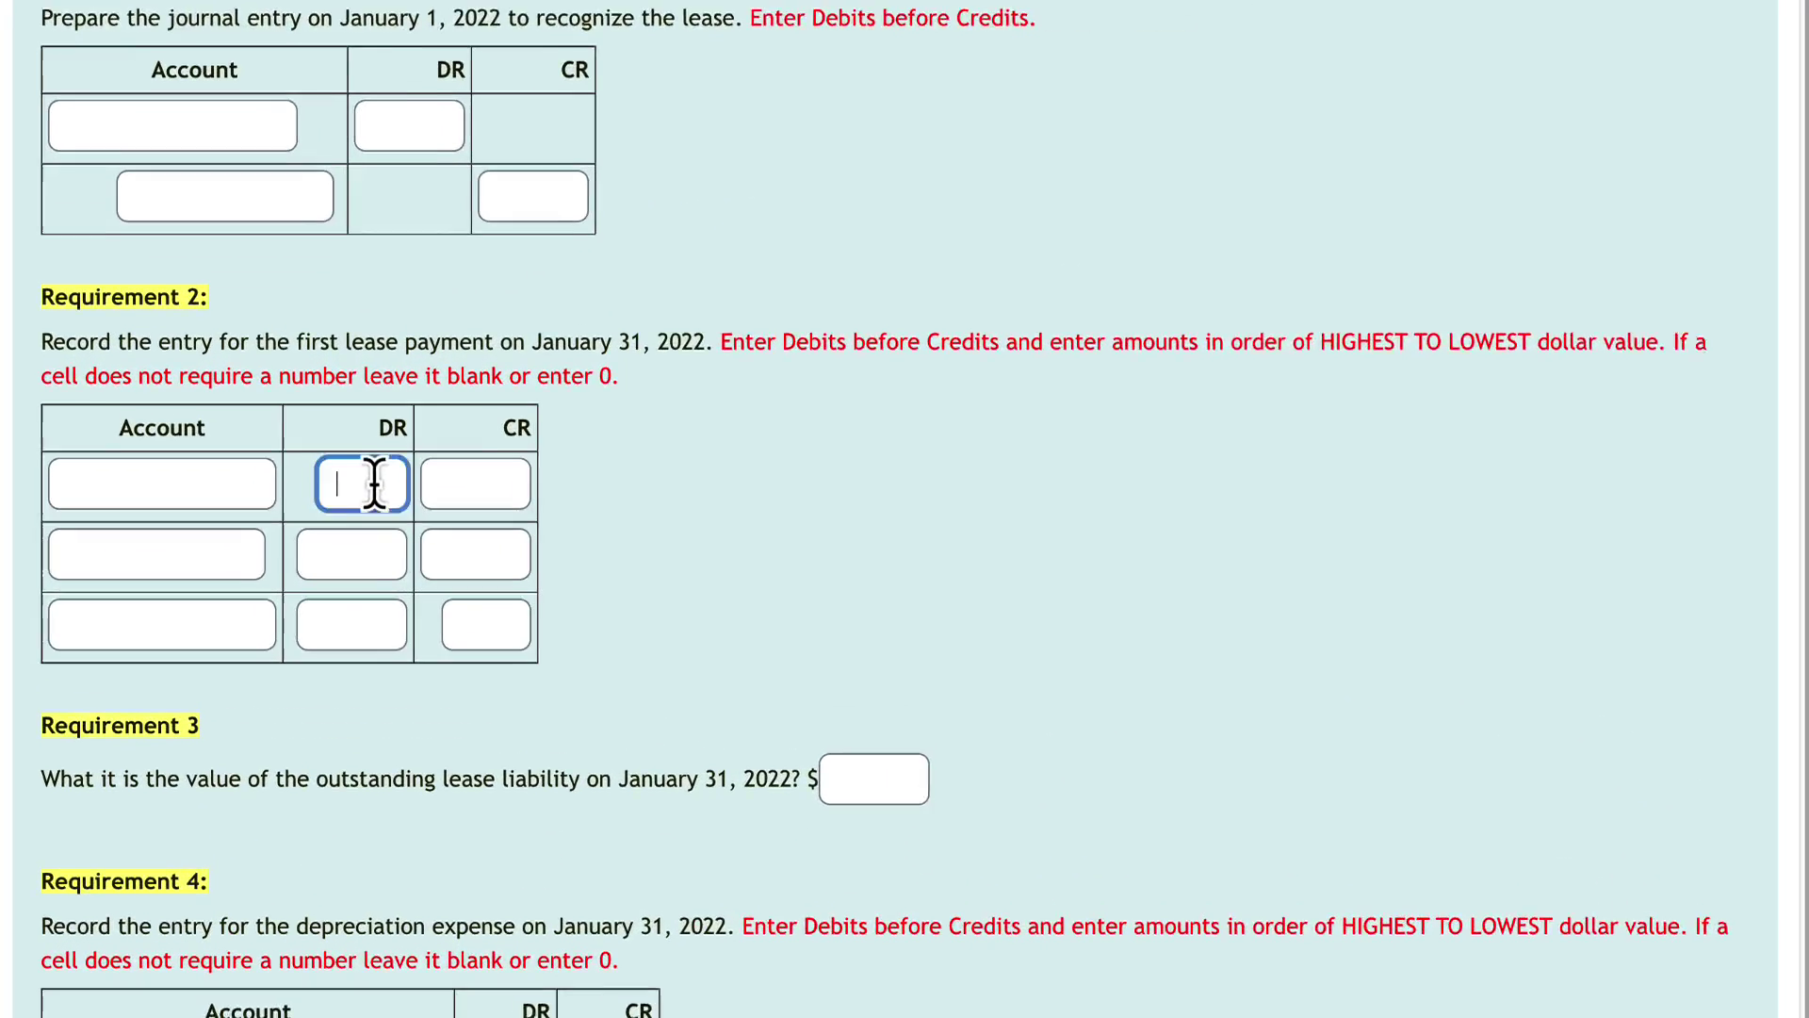
click(279, 543)
click(226, 571)
click(492, 477)
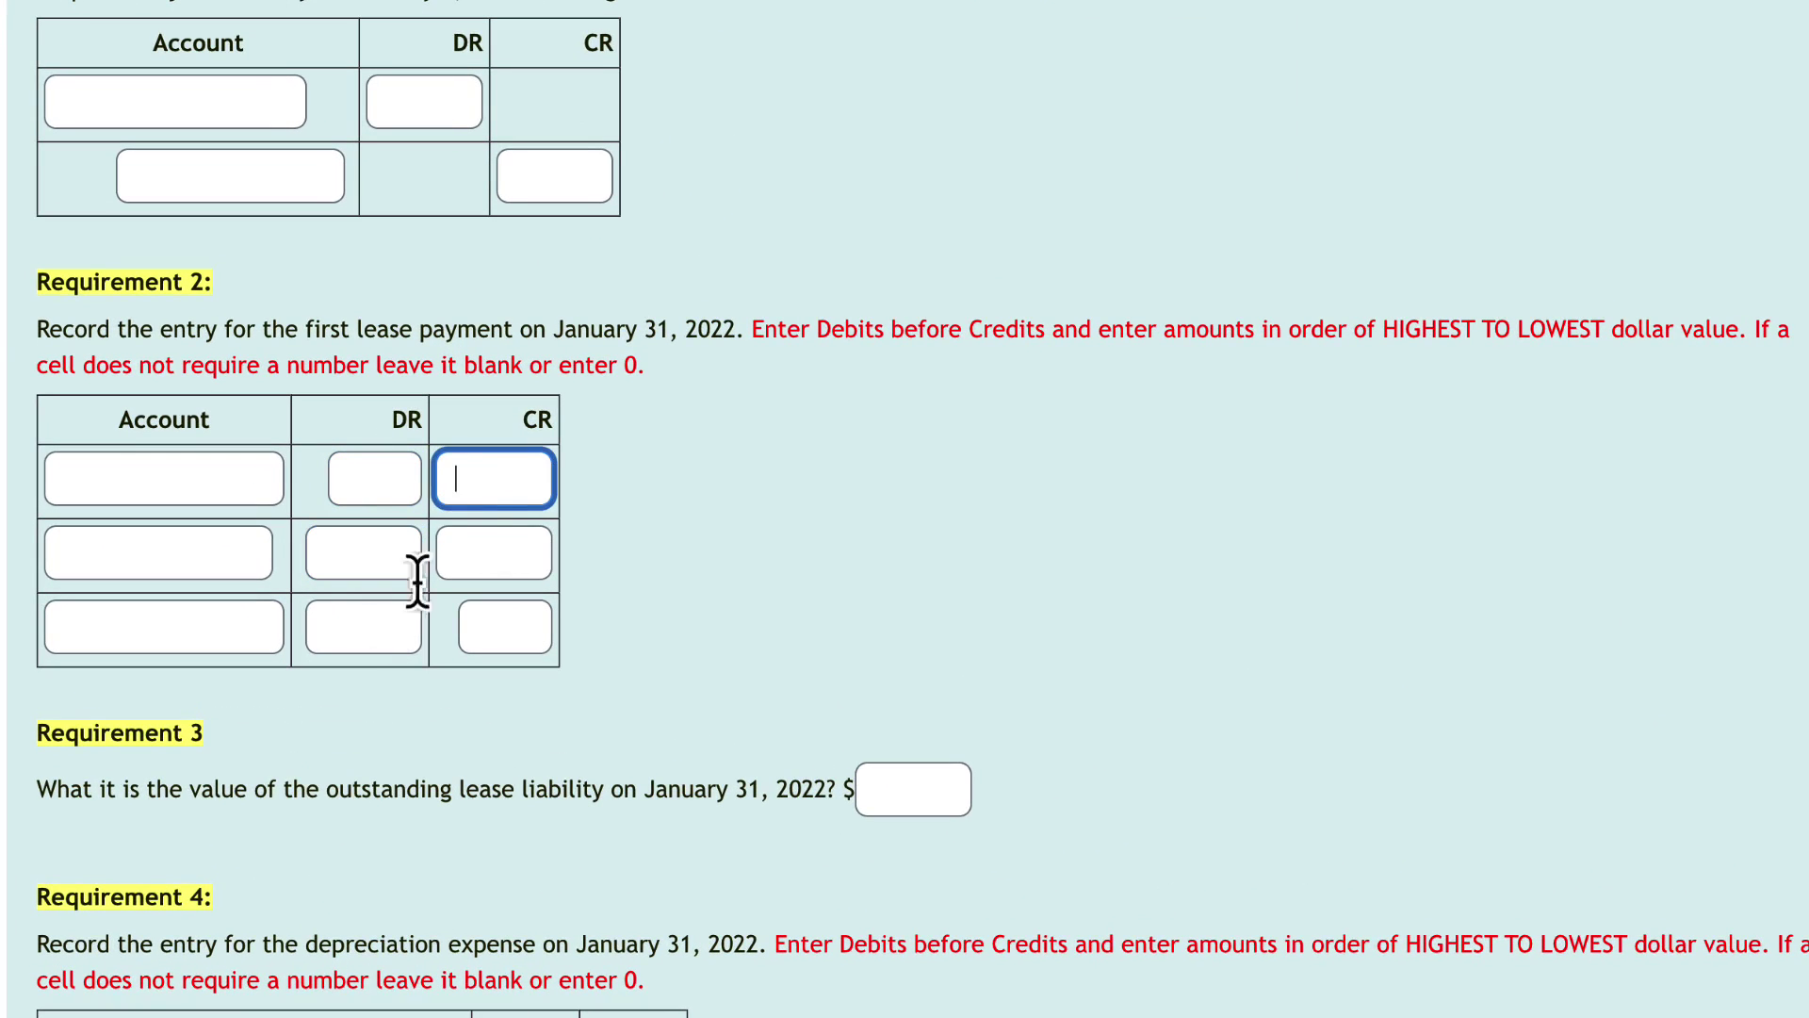
click(675, 483)
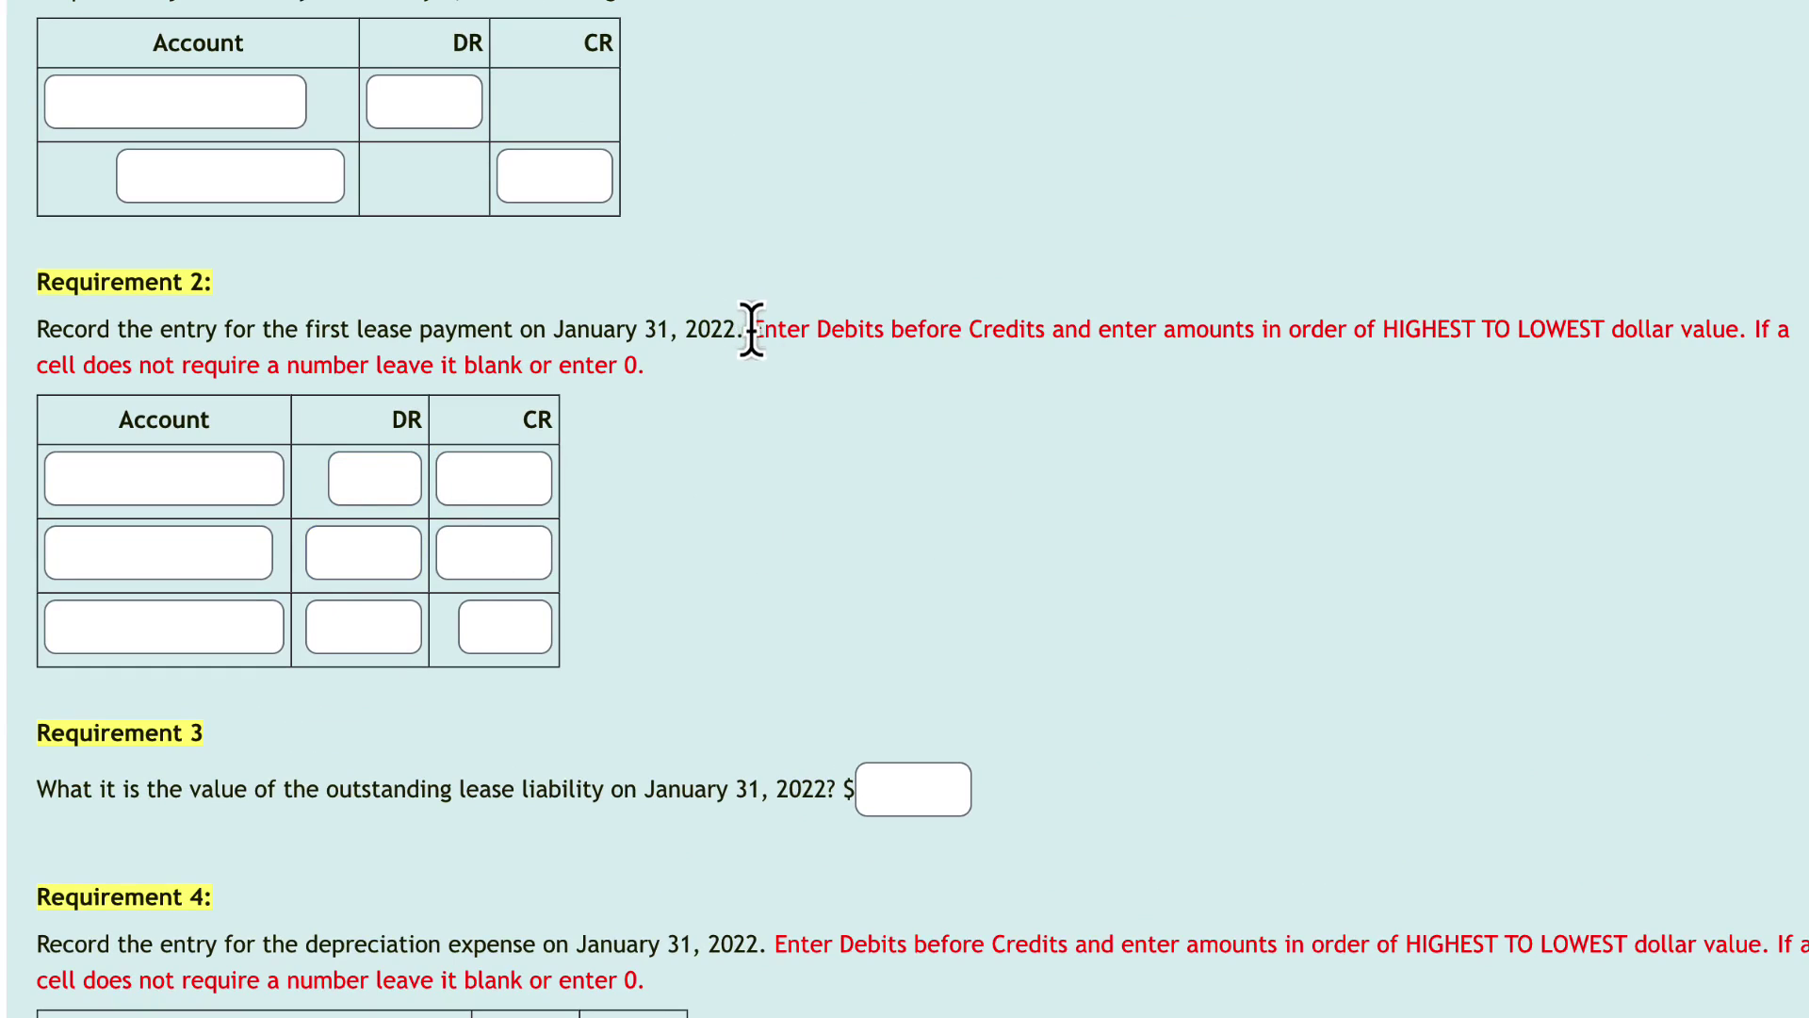
Step: Review Requirement 2's red instructions on debits before credits, highest-to-lowest order, and cells that need no number
drag(751, 329, 770, 377)
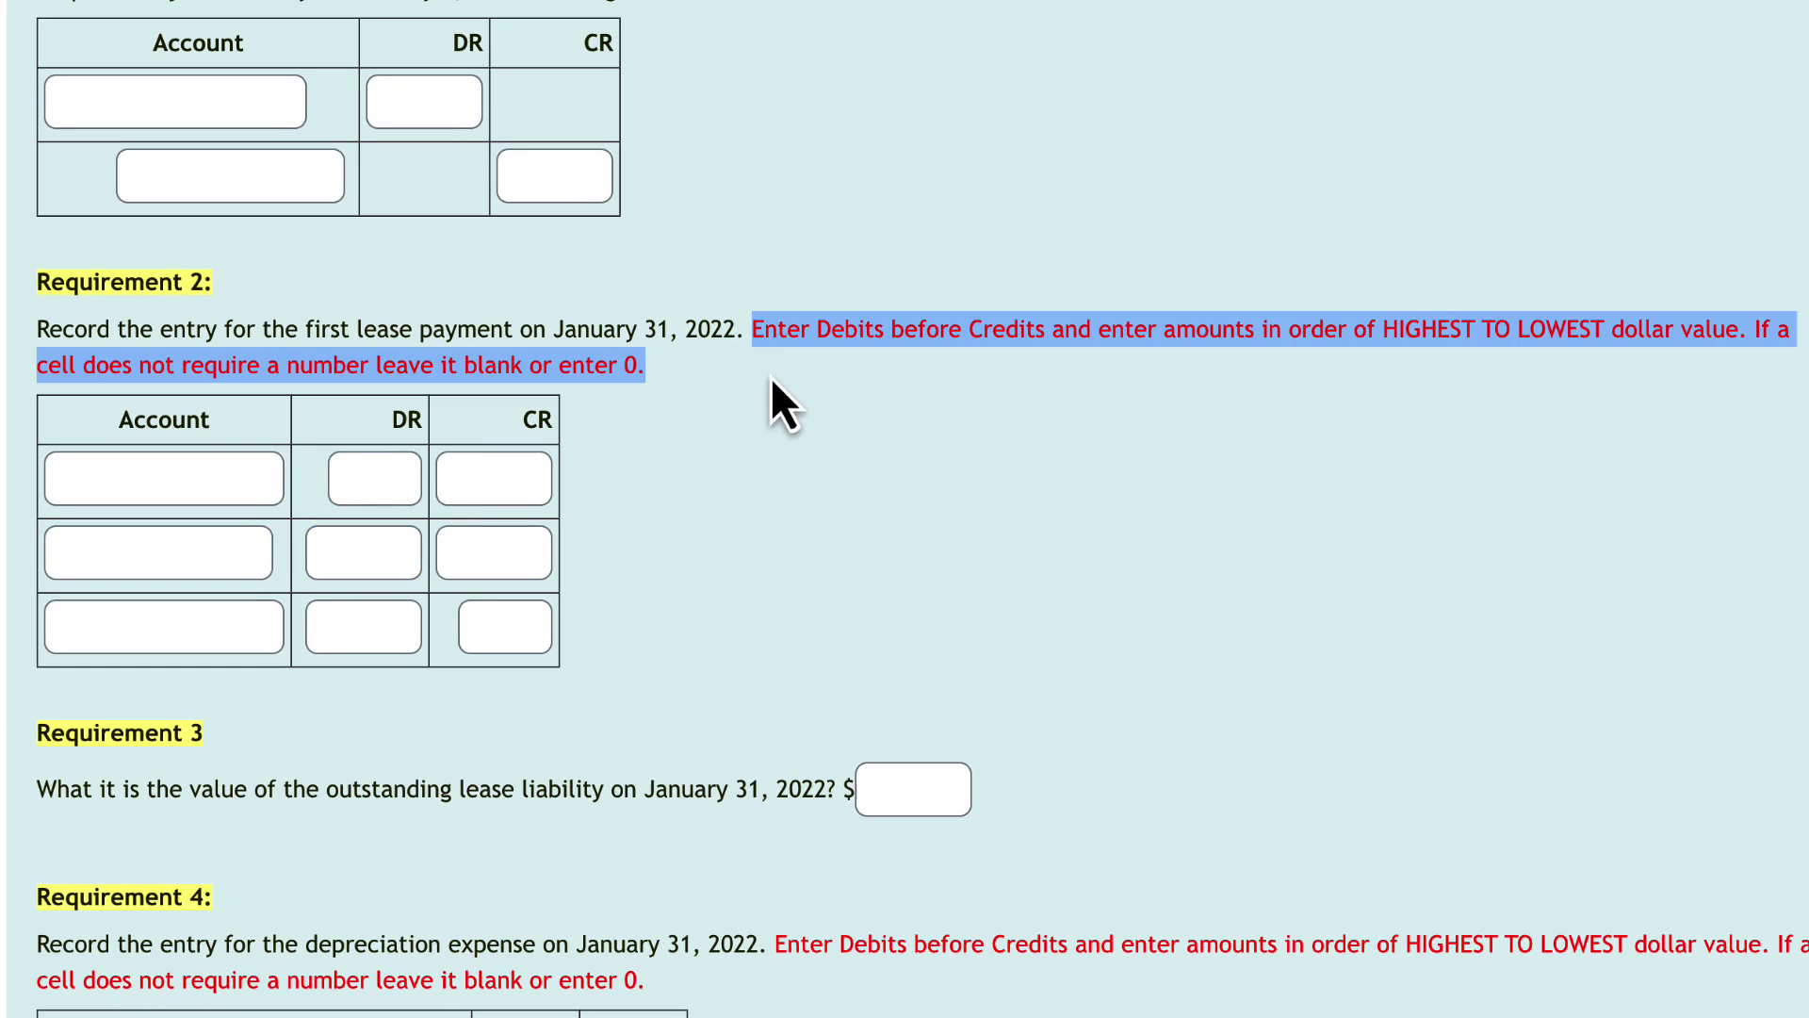
click(1046, 294)
drag(751, 329, 1038, 332)
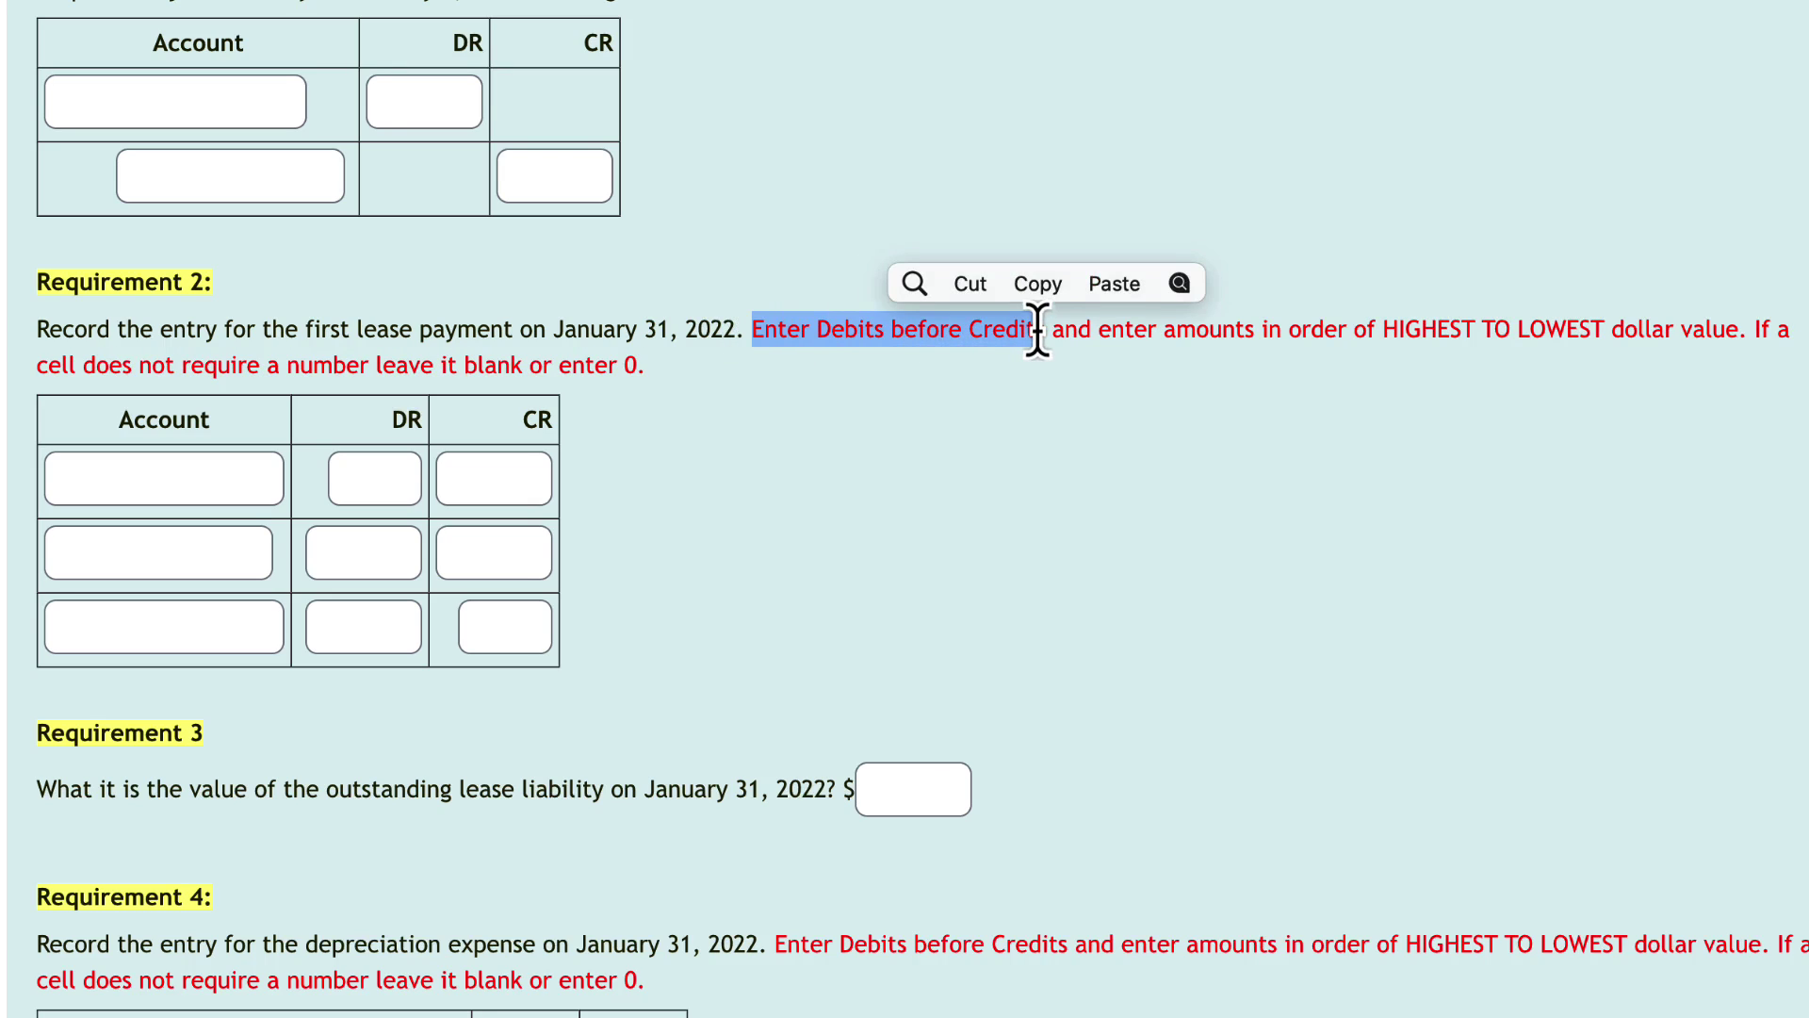
click(1159, 341)
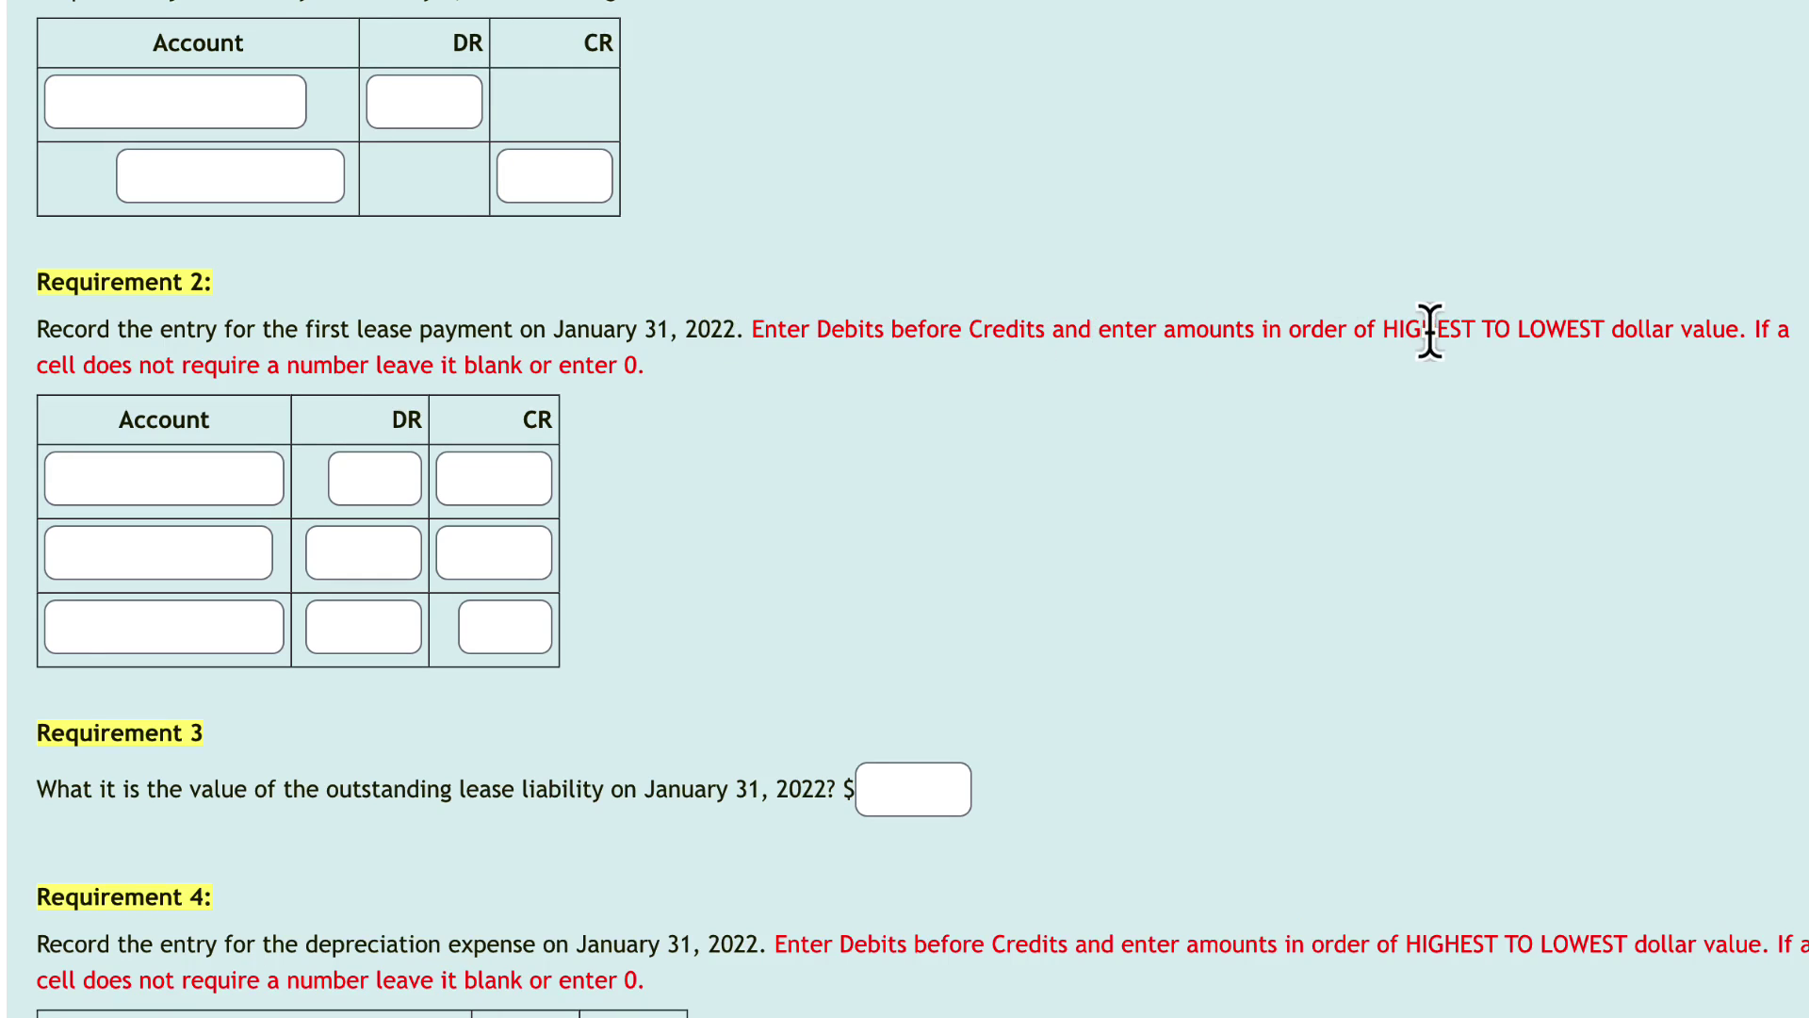
drag(1384, 331, 1739, 337)
click(1157, 501)
drag(65, 367, 588, 385)
click(1153, 377)
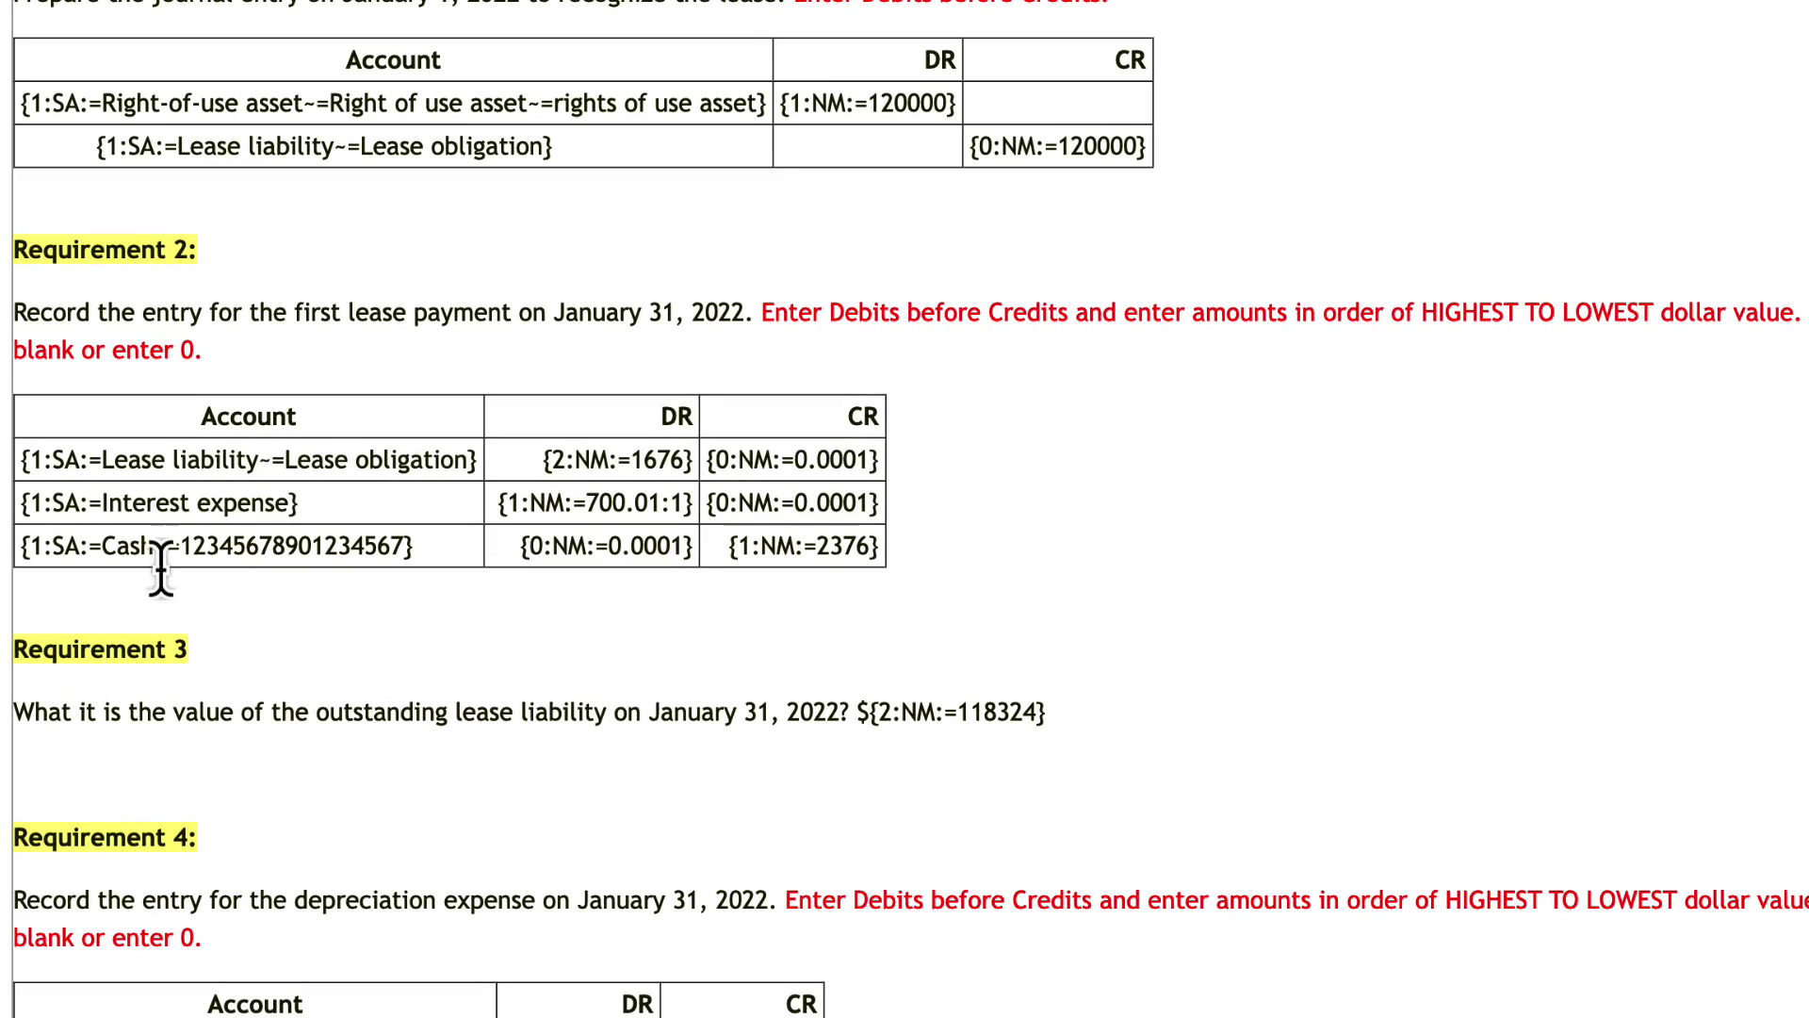
Step: Examine the short-answer code and its alternative answers in the lease liability row of Requirement 2
click(233, 467)
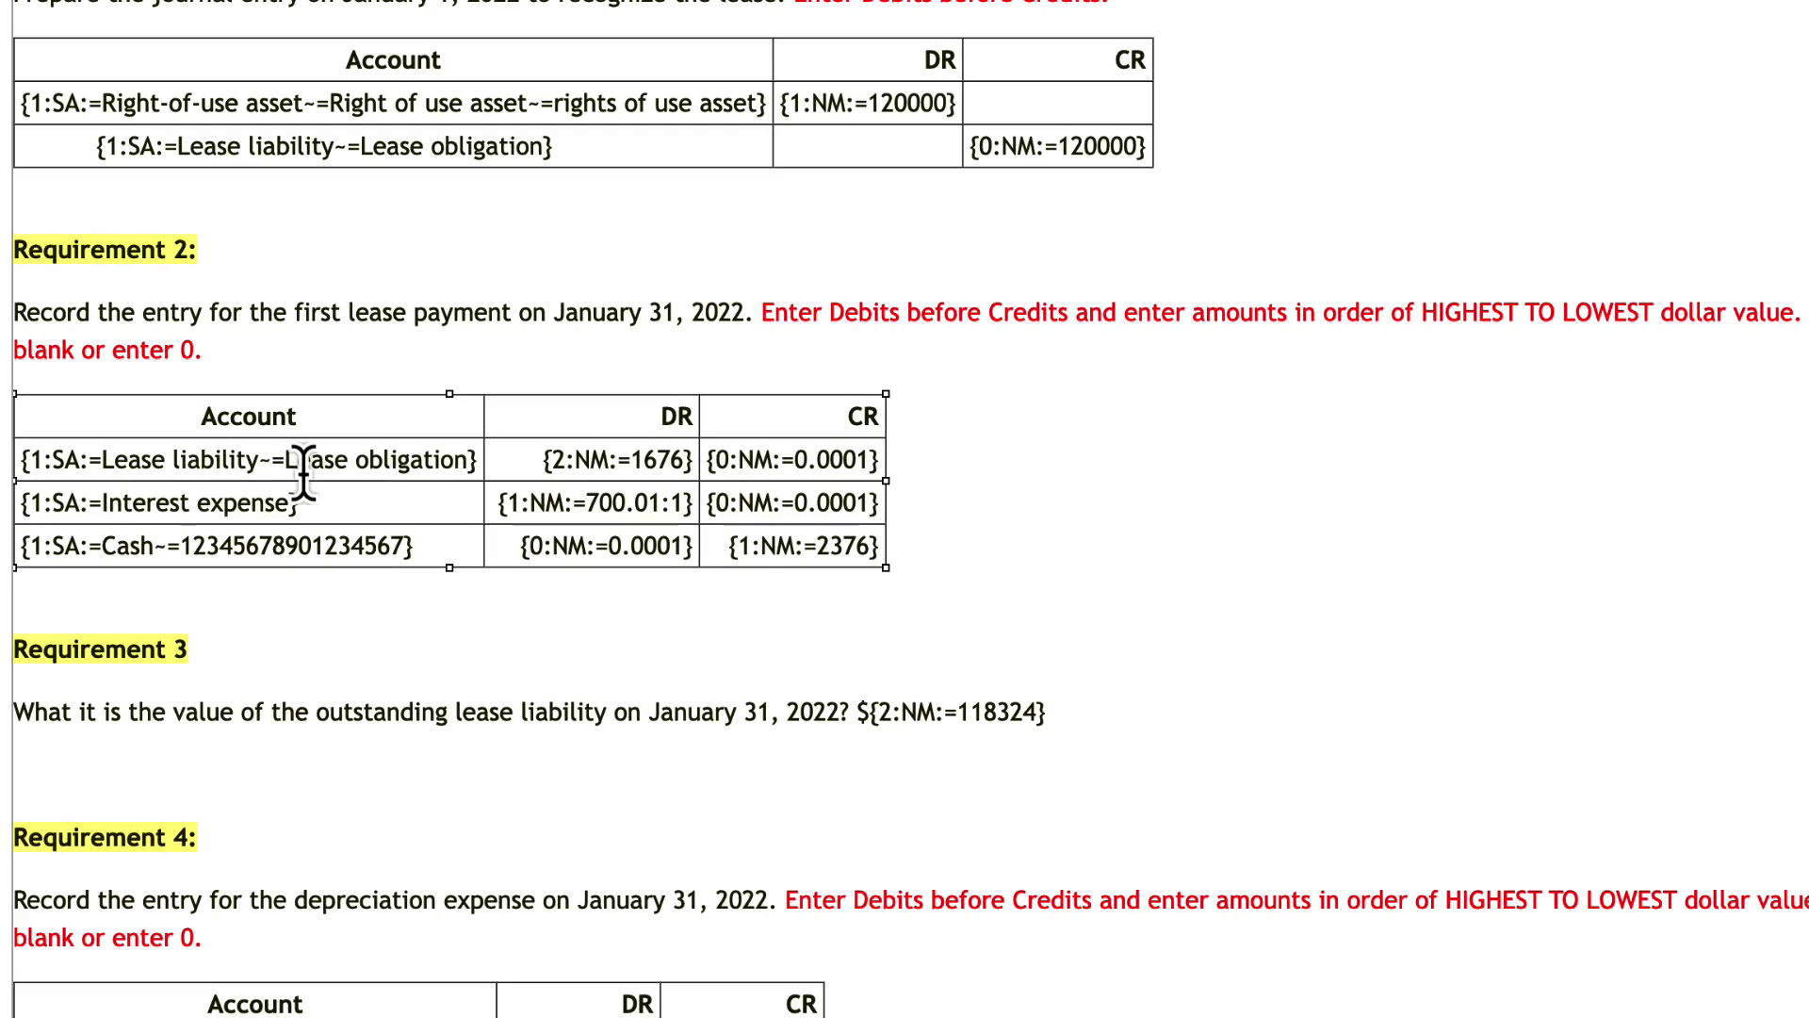
click(193, 502)
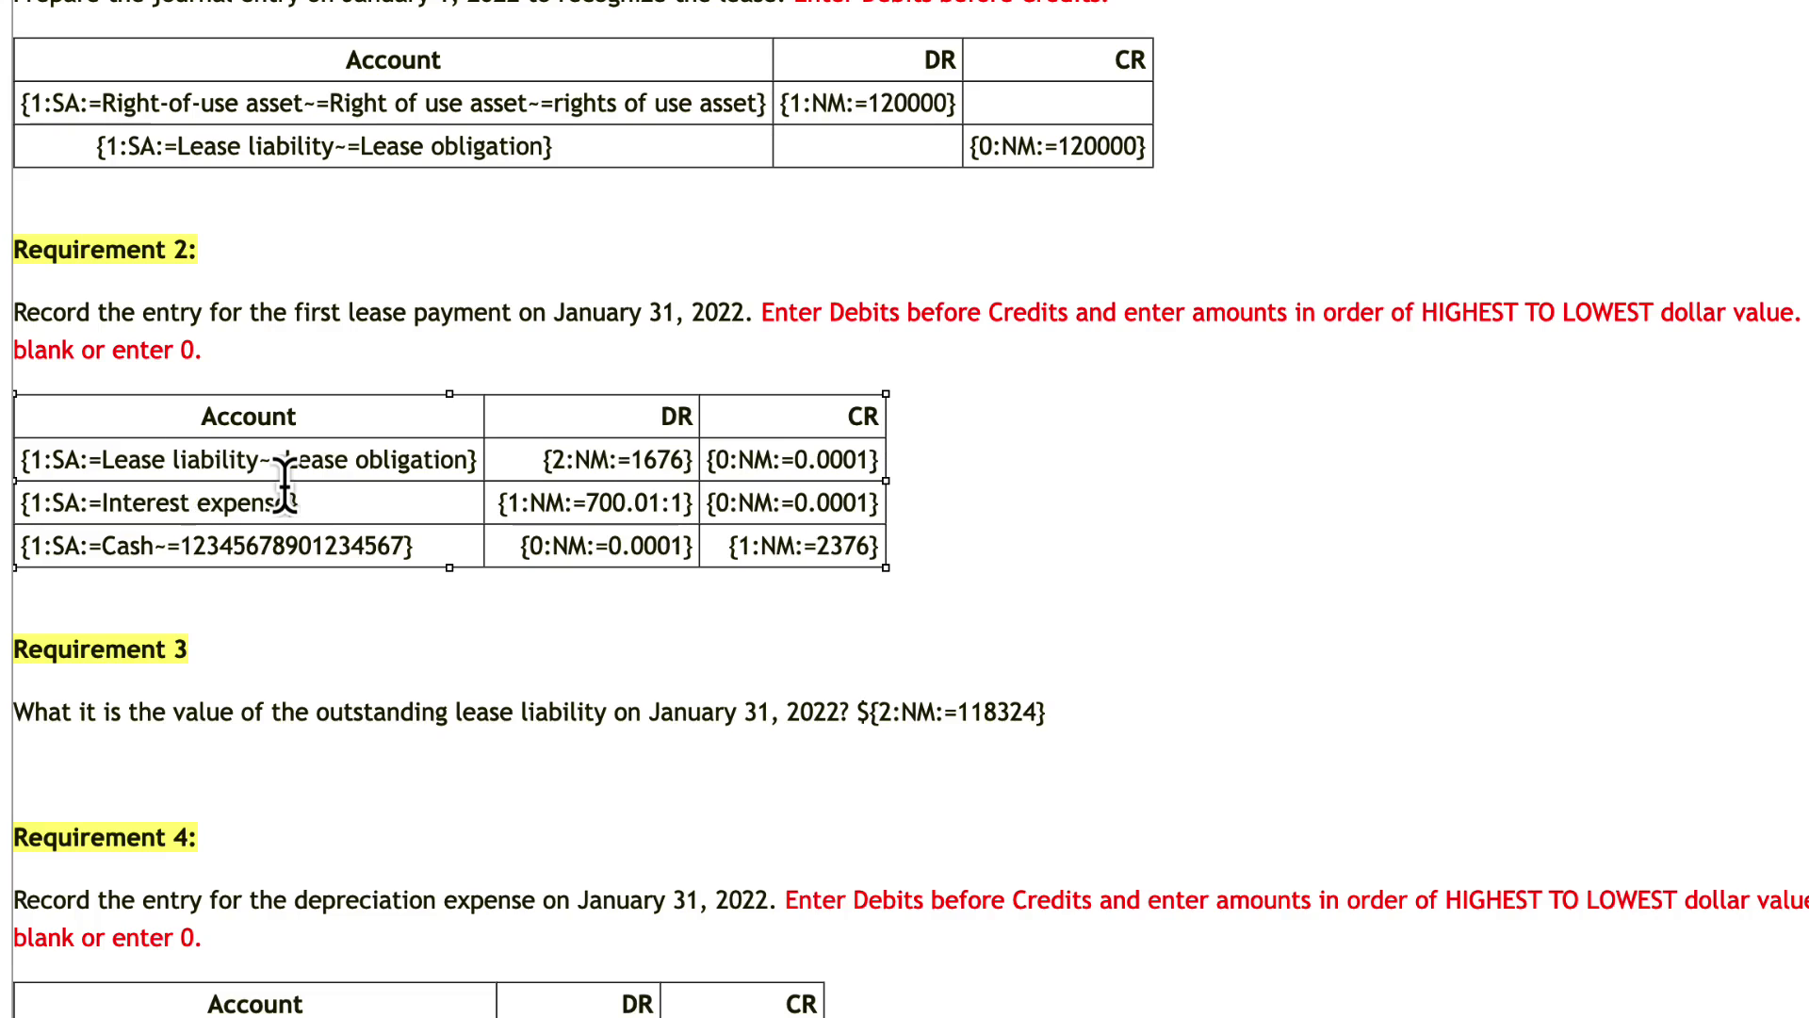
double_click(33, 461)
drag(53, 462, 474, 462)
click(285, 462)
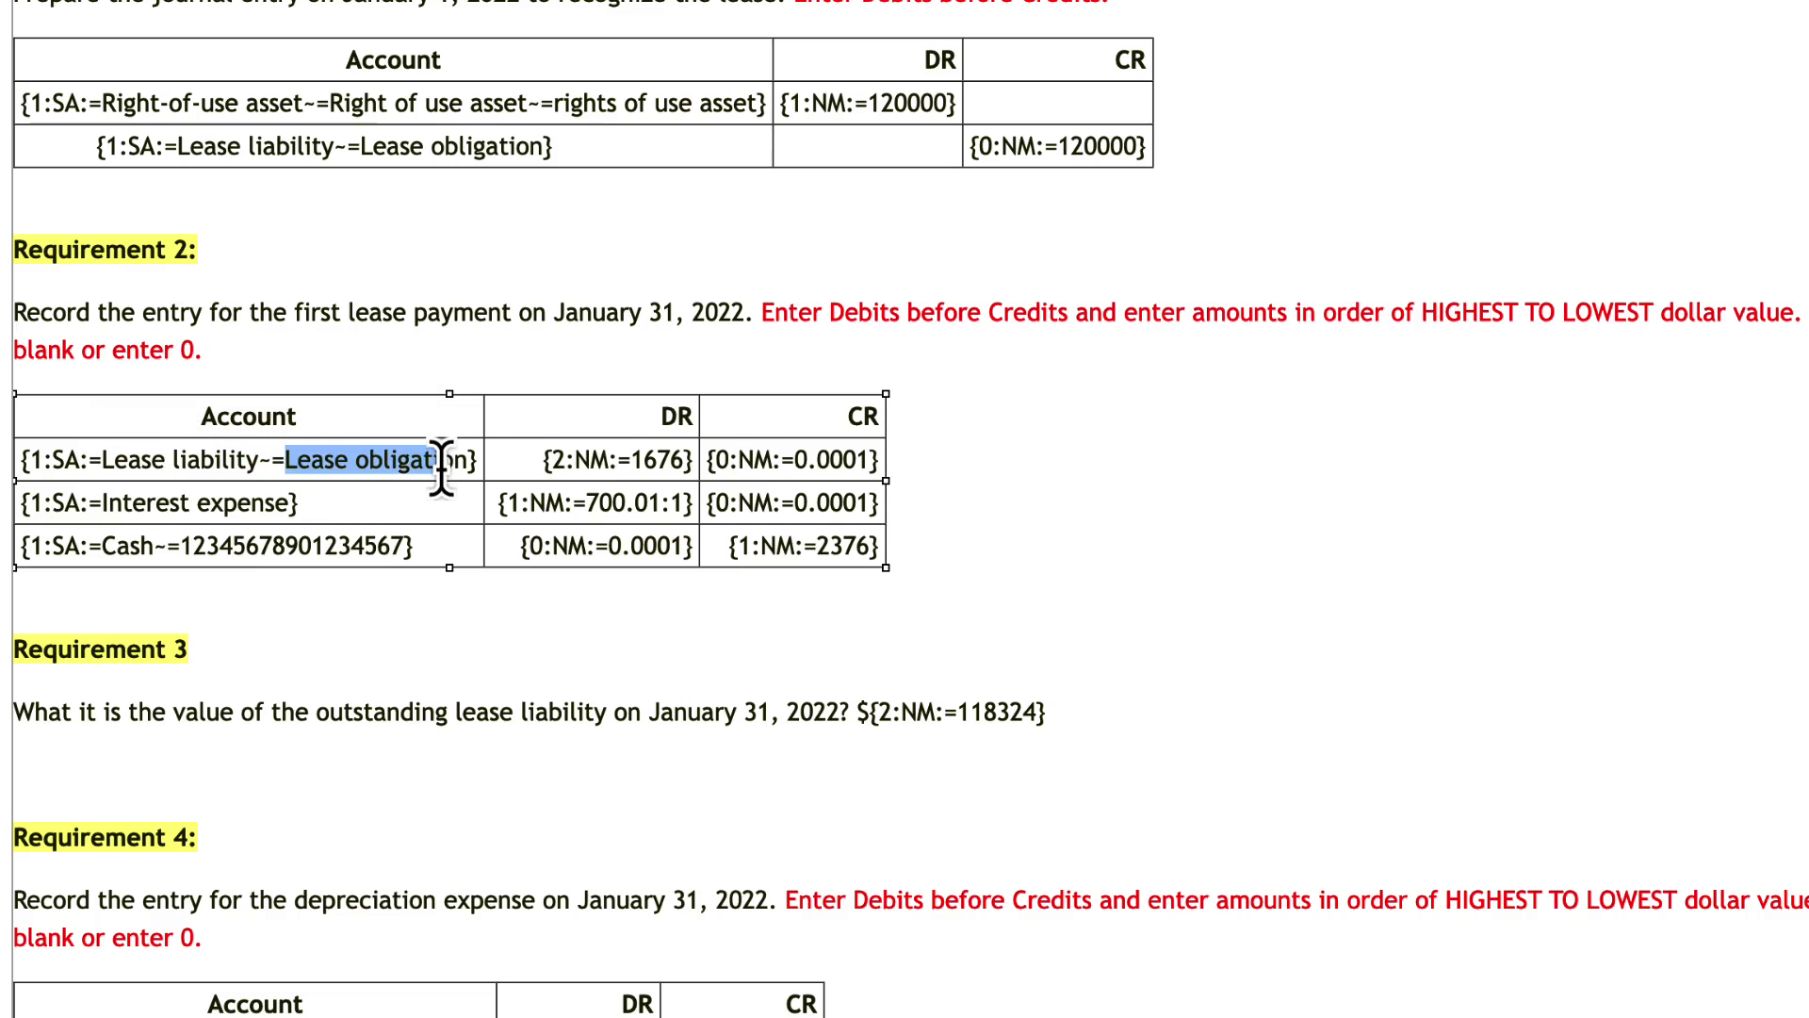
Step: Examine the parts of the numerical code in the lease liability row's debit cell of Requirement 2
click(551, 460)
click(566, 460)
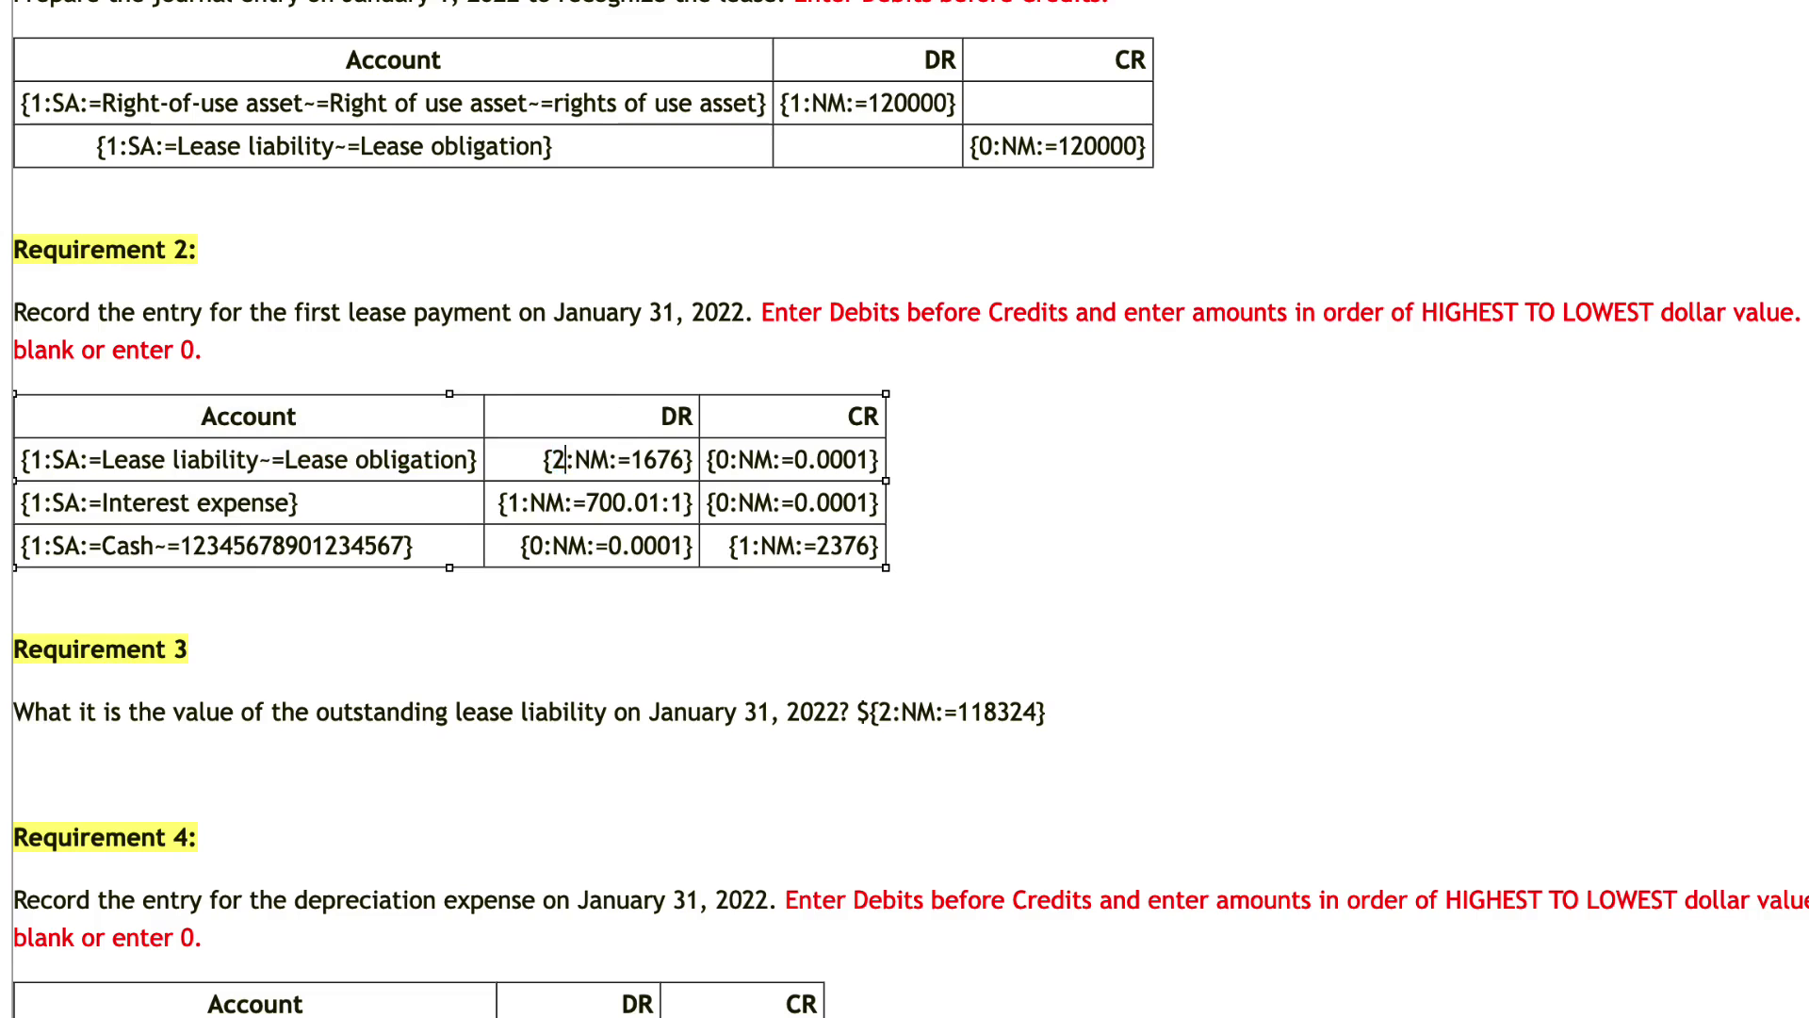
key(shift+Right)
key(shift+Right)
key(shift+Right)
key(Right)
key(Right)
key(Right)
key(Right)
key(Right)
key(Right)
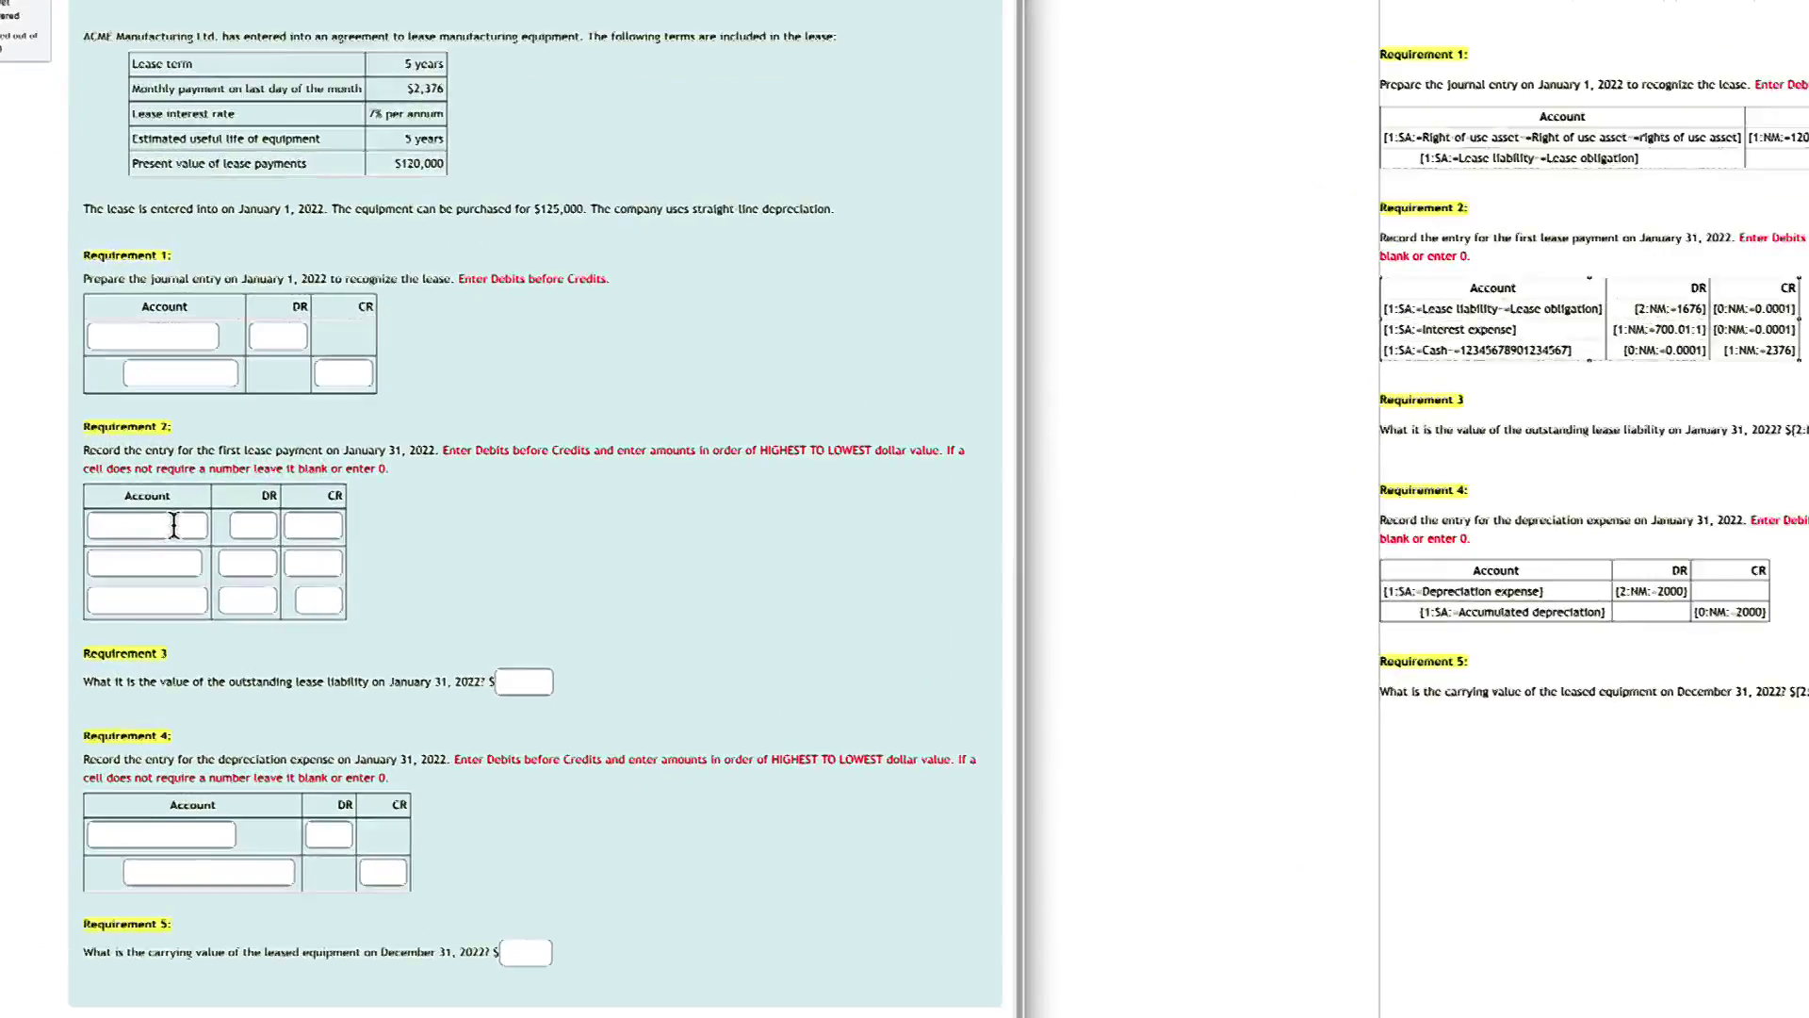
Step: In the preview, answer Requirement 2's first row with lease obligation and a debit of 1680, and submit the attempt
click(174, 525)
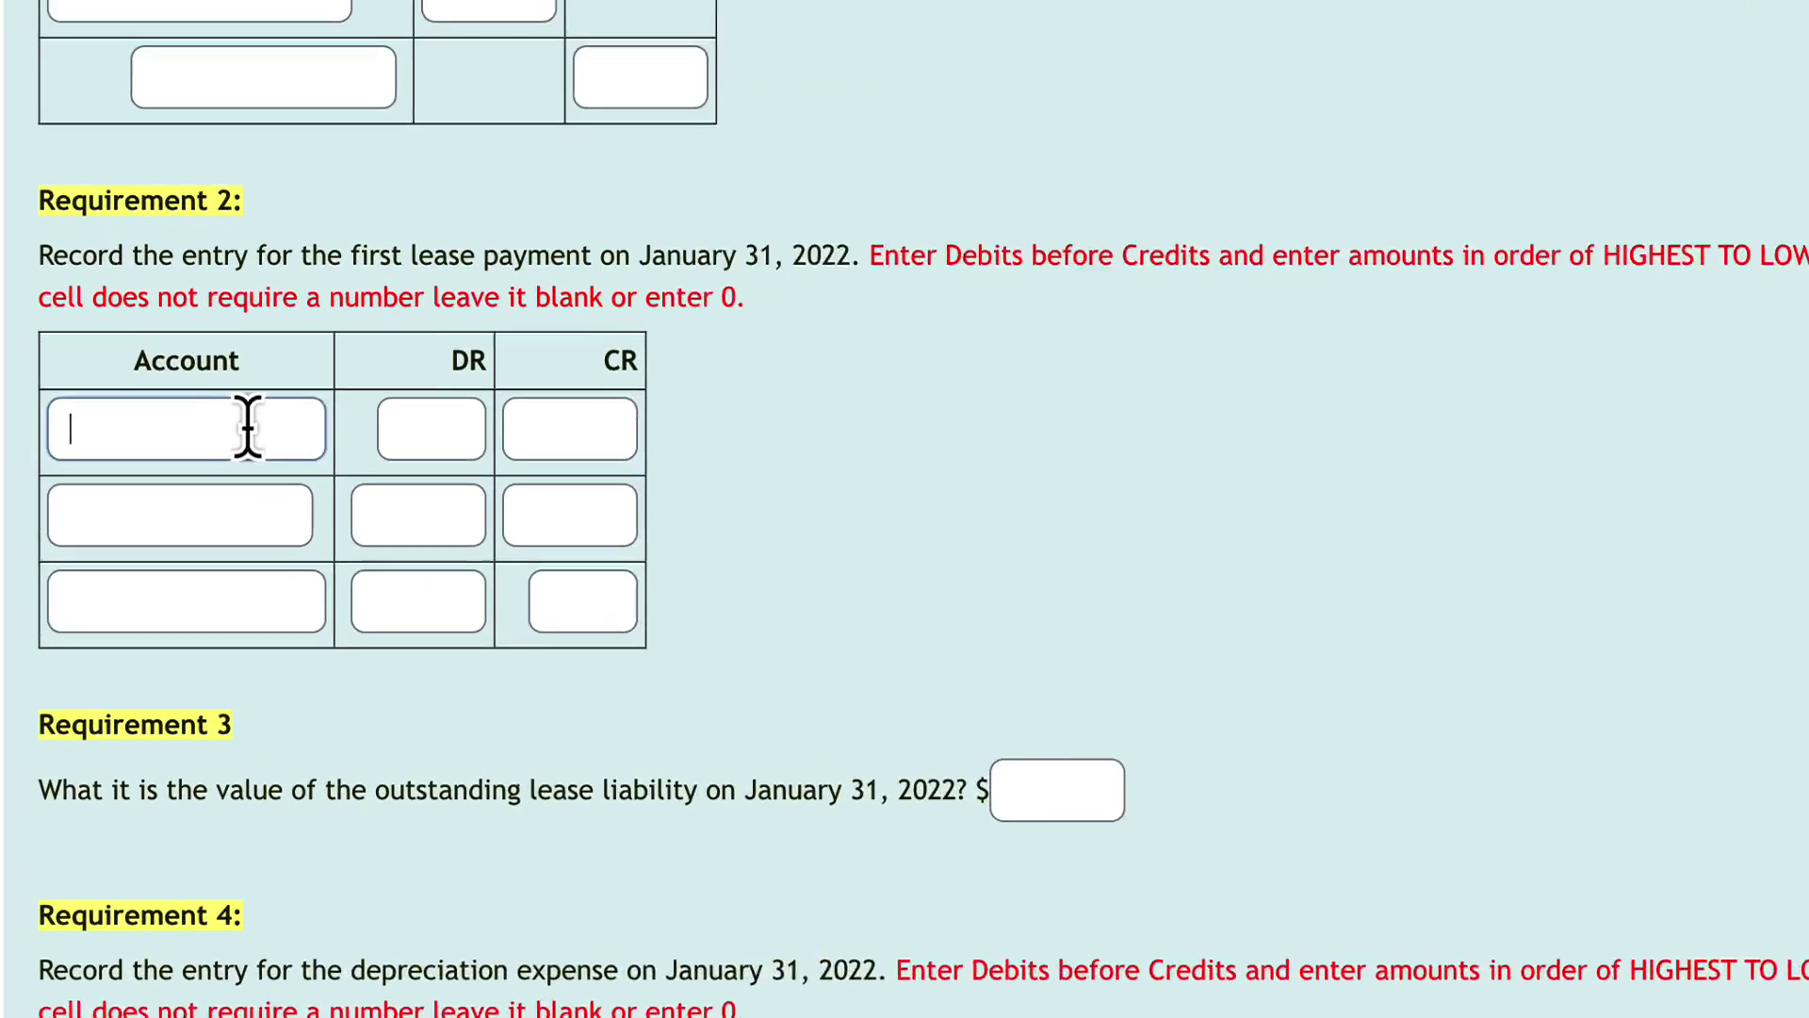
text(lease obligation)
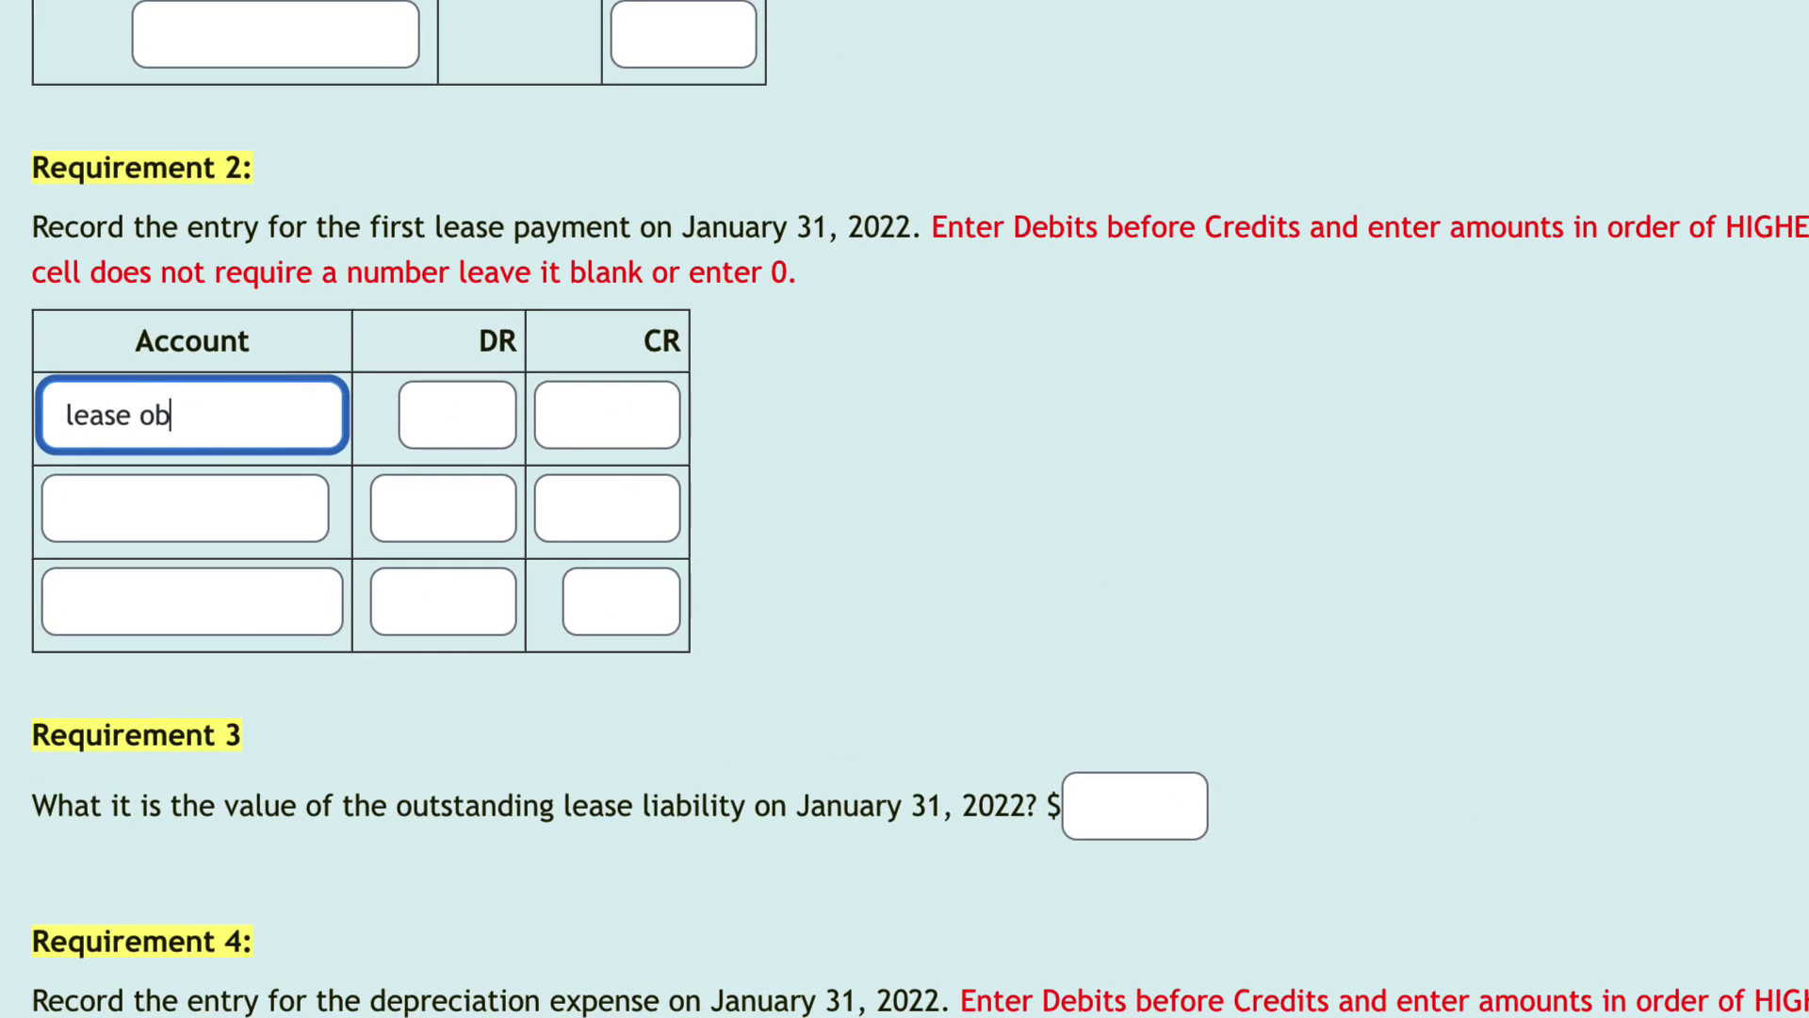
click(457, 414)
text(16)
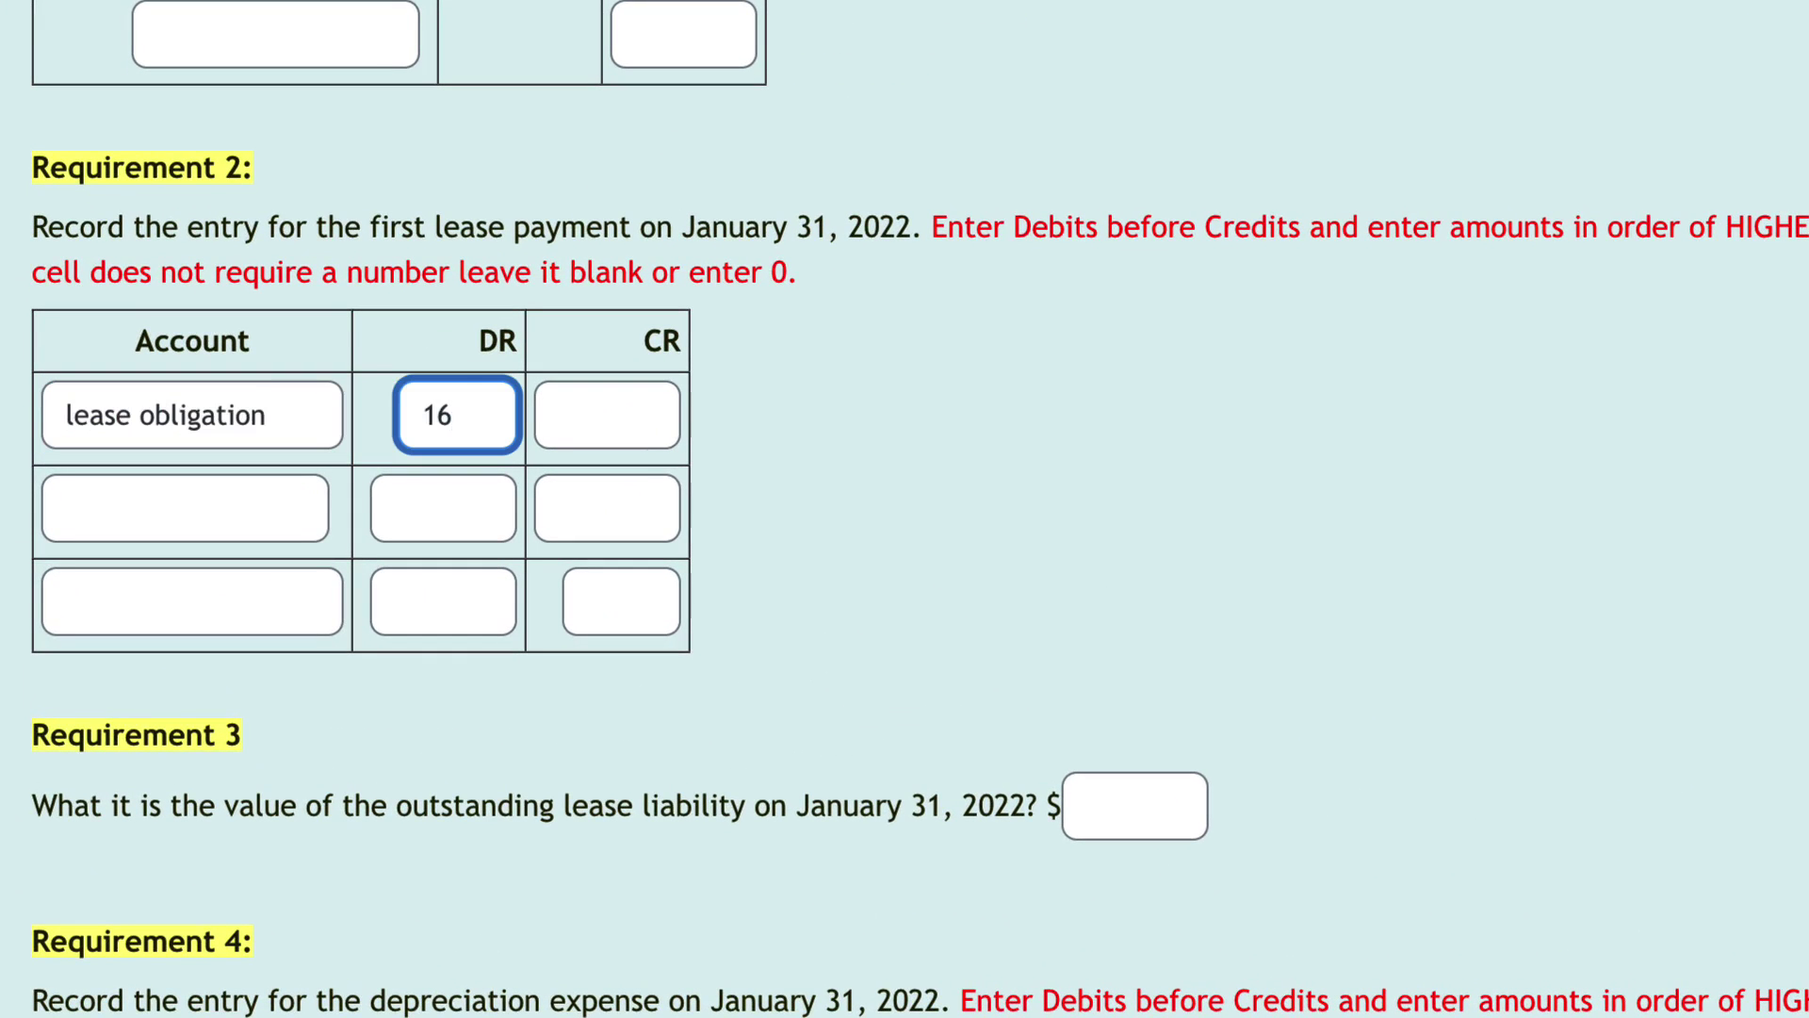
text(80)
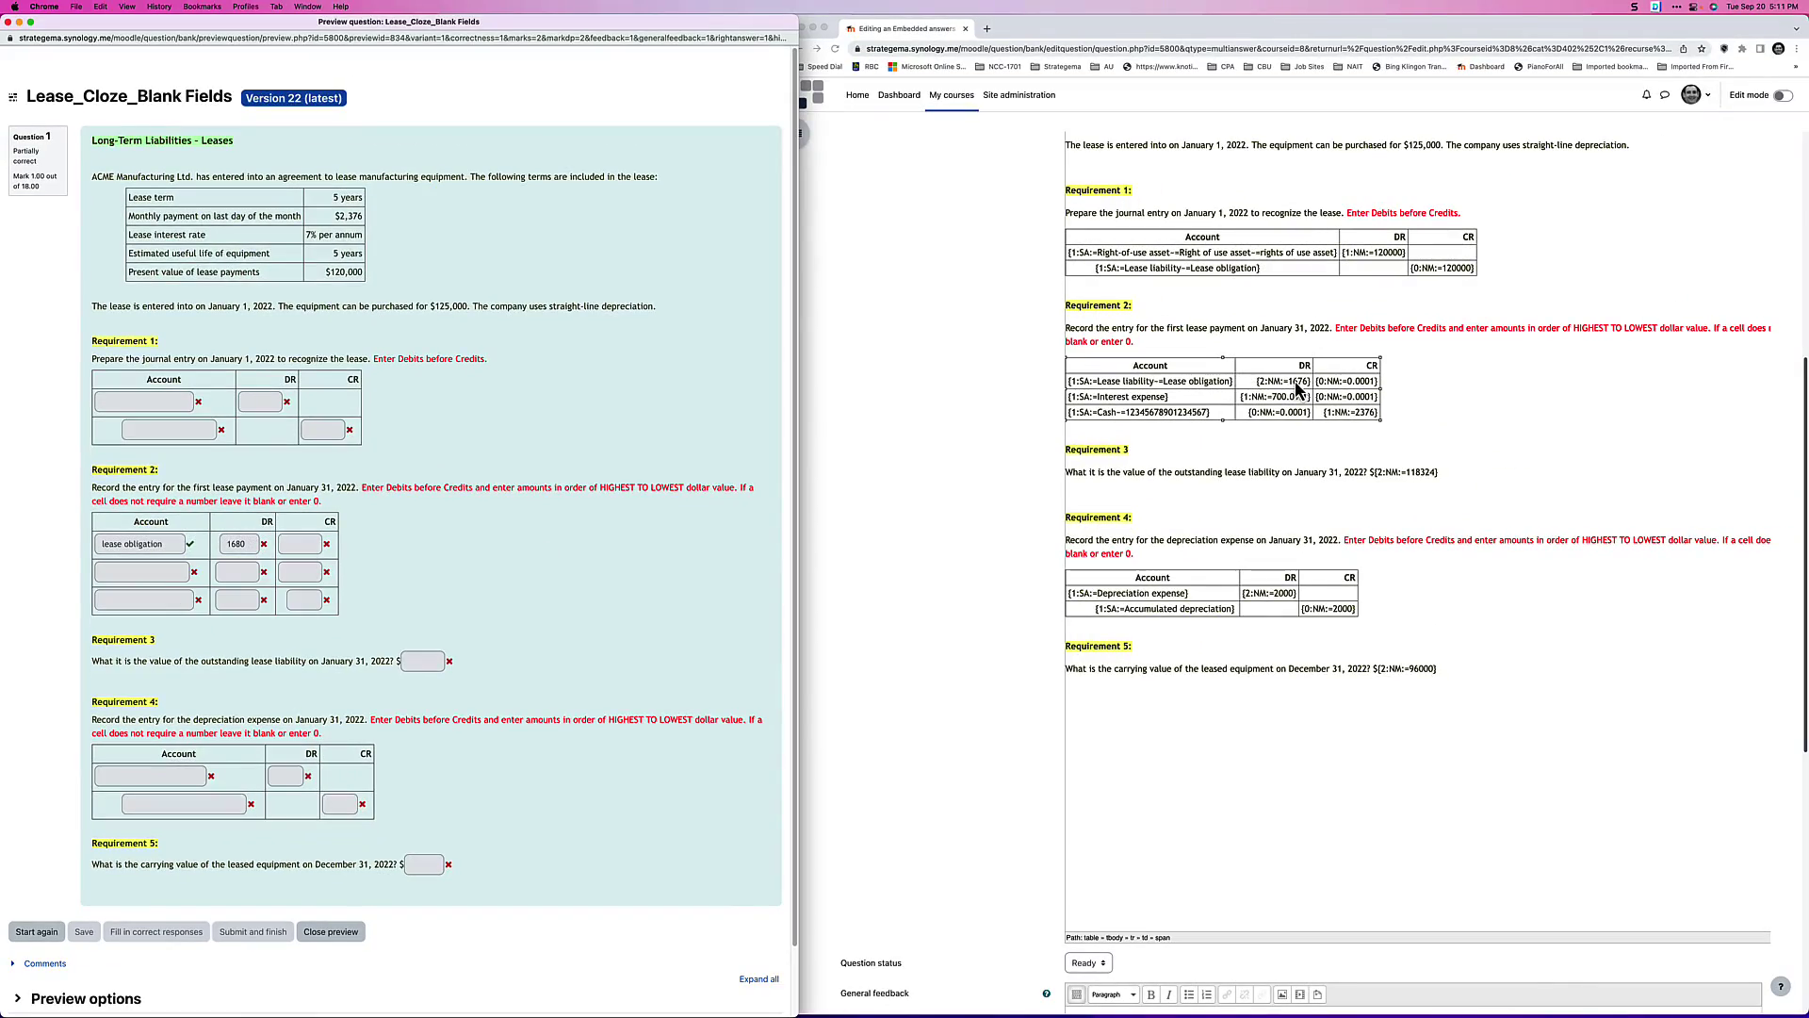
Step: Add a tolerance of 5 to the lease liability debit code in Requirement 2 and save the question while continuing to edit
click(1309, 380)
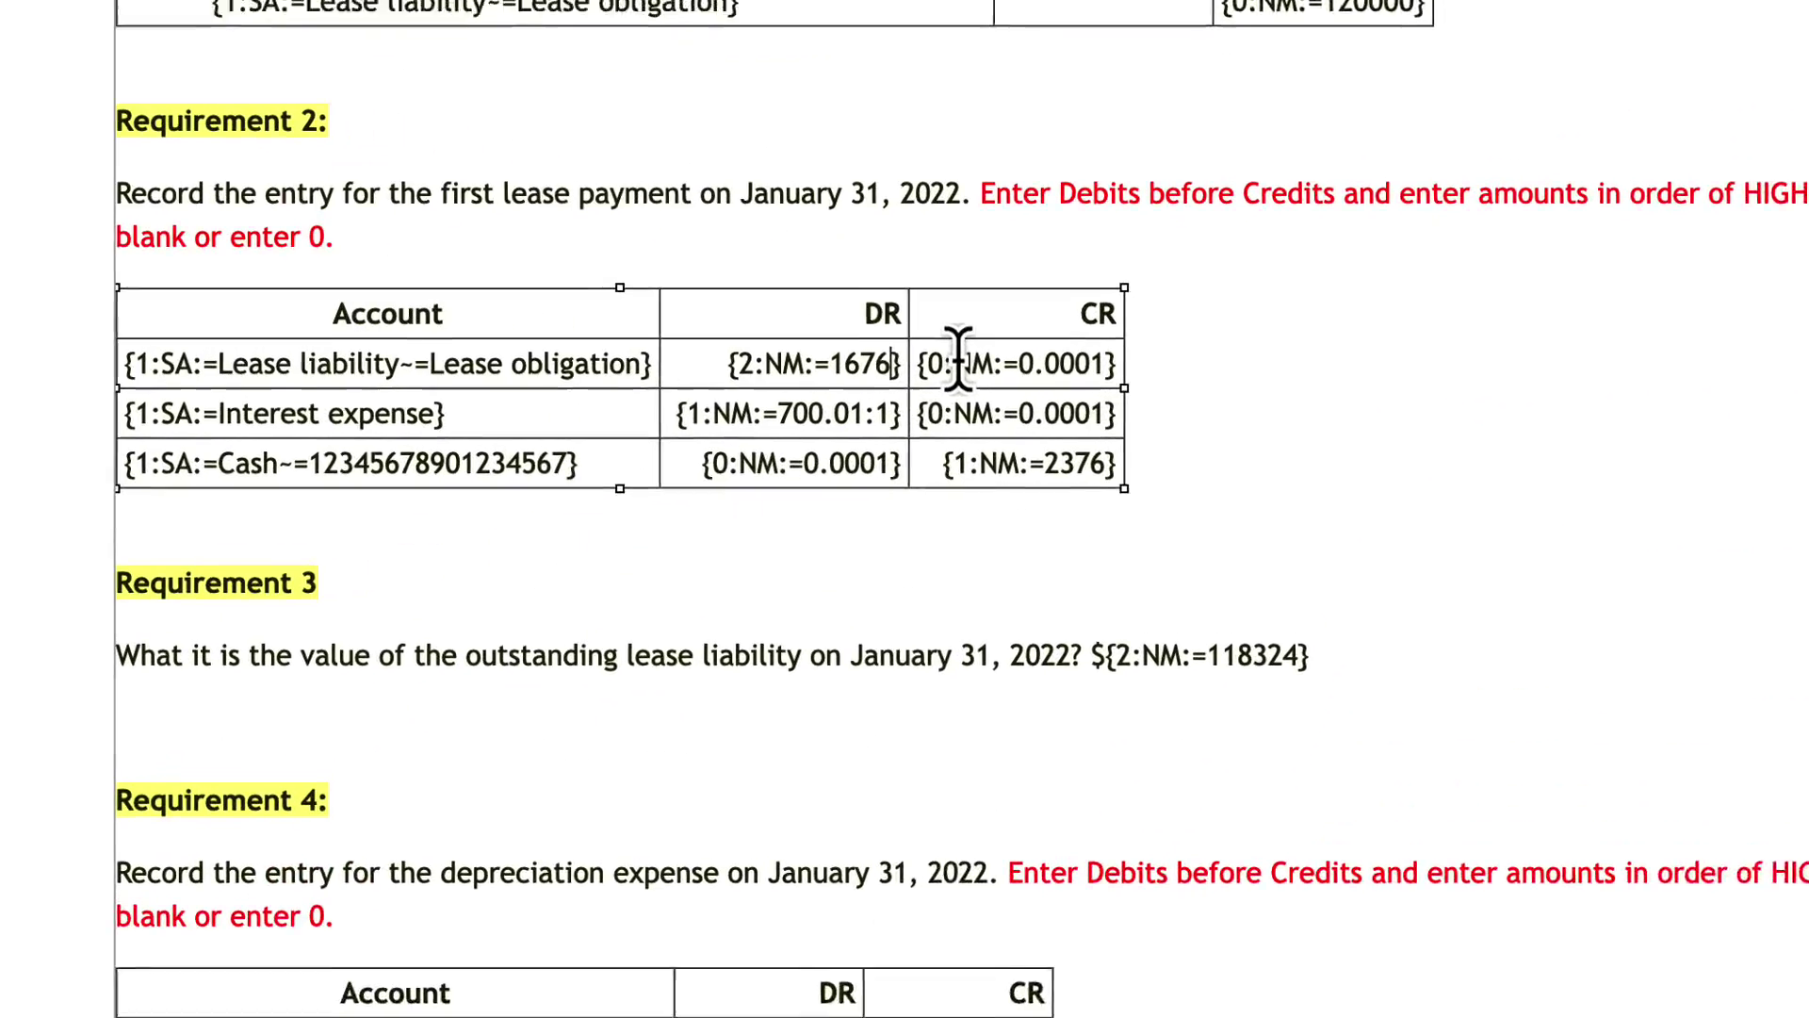
text(:)
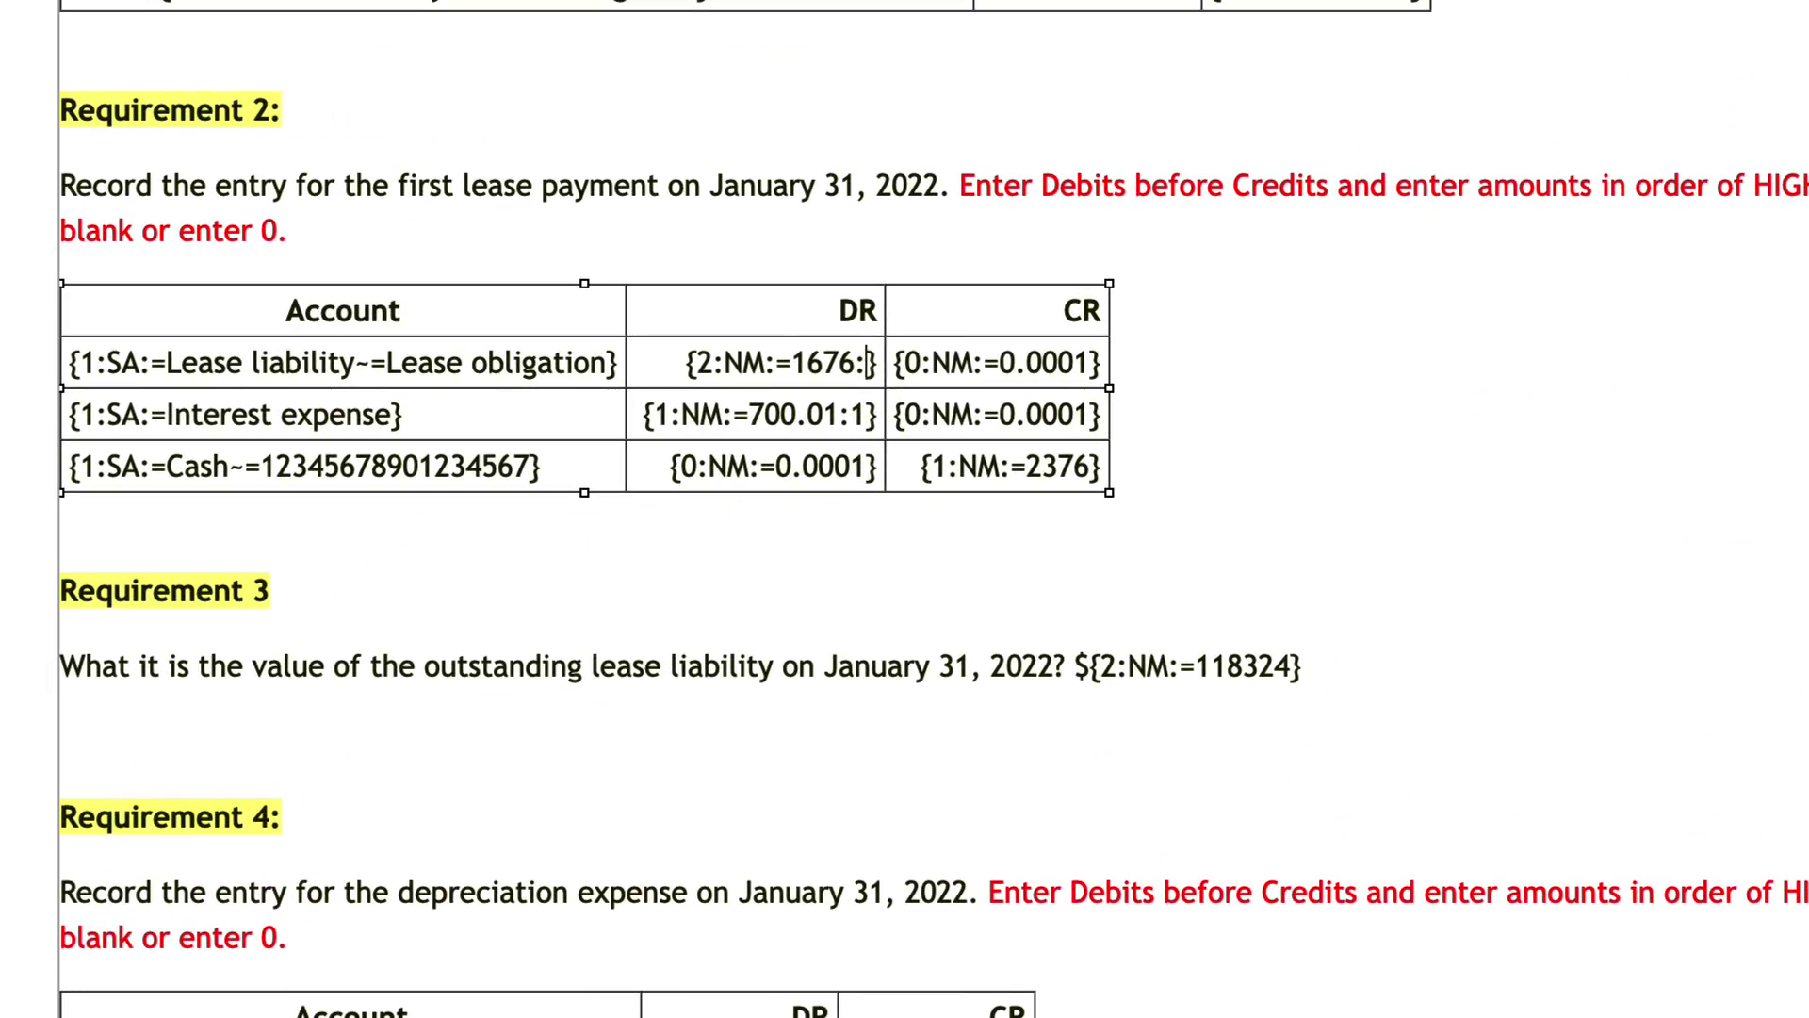
text(5)
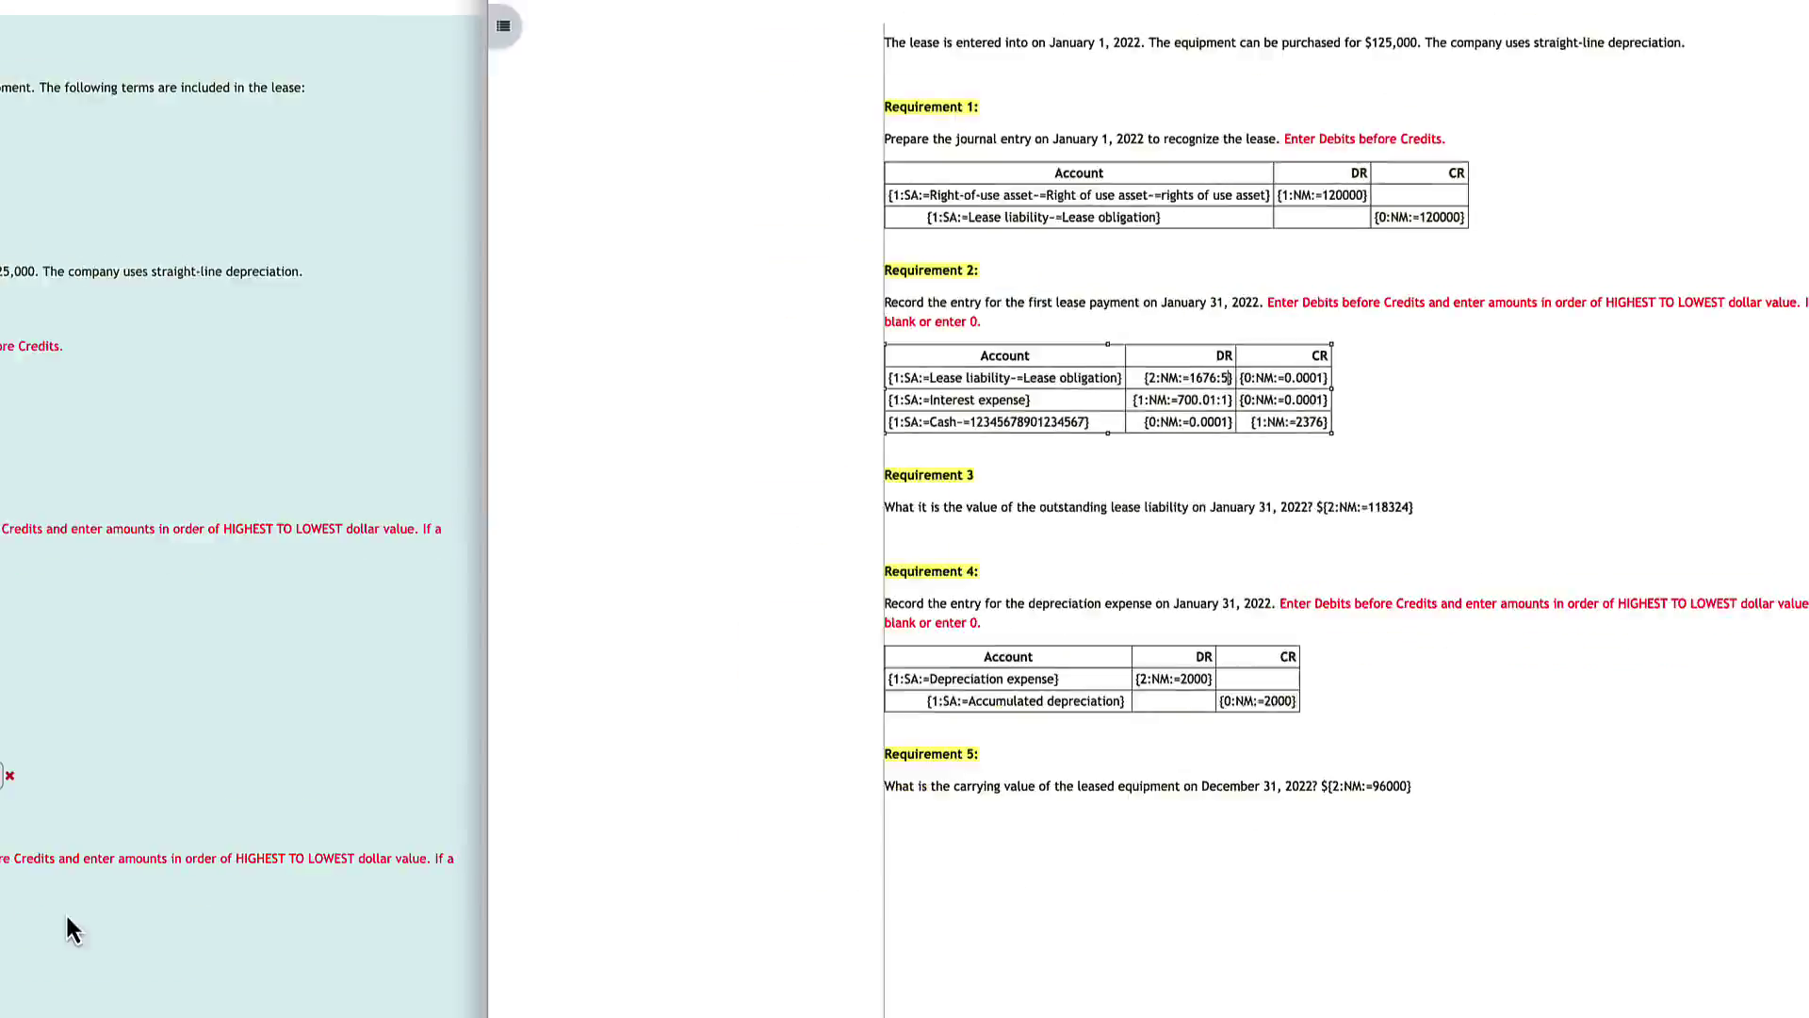
scroll(1247, 825, down, 10)
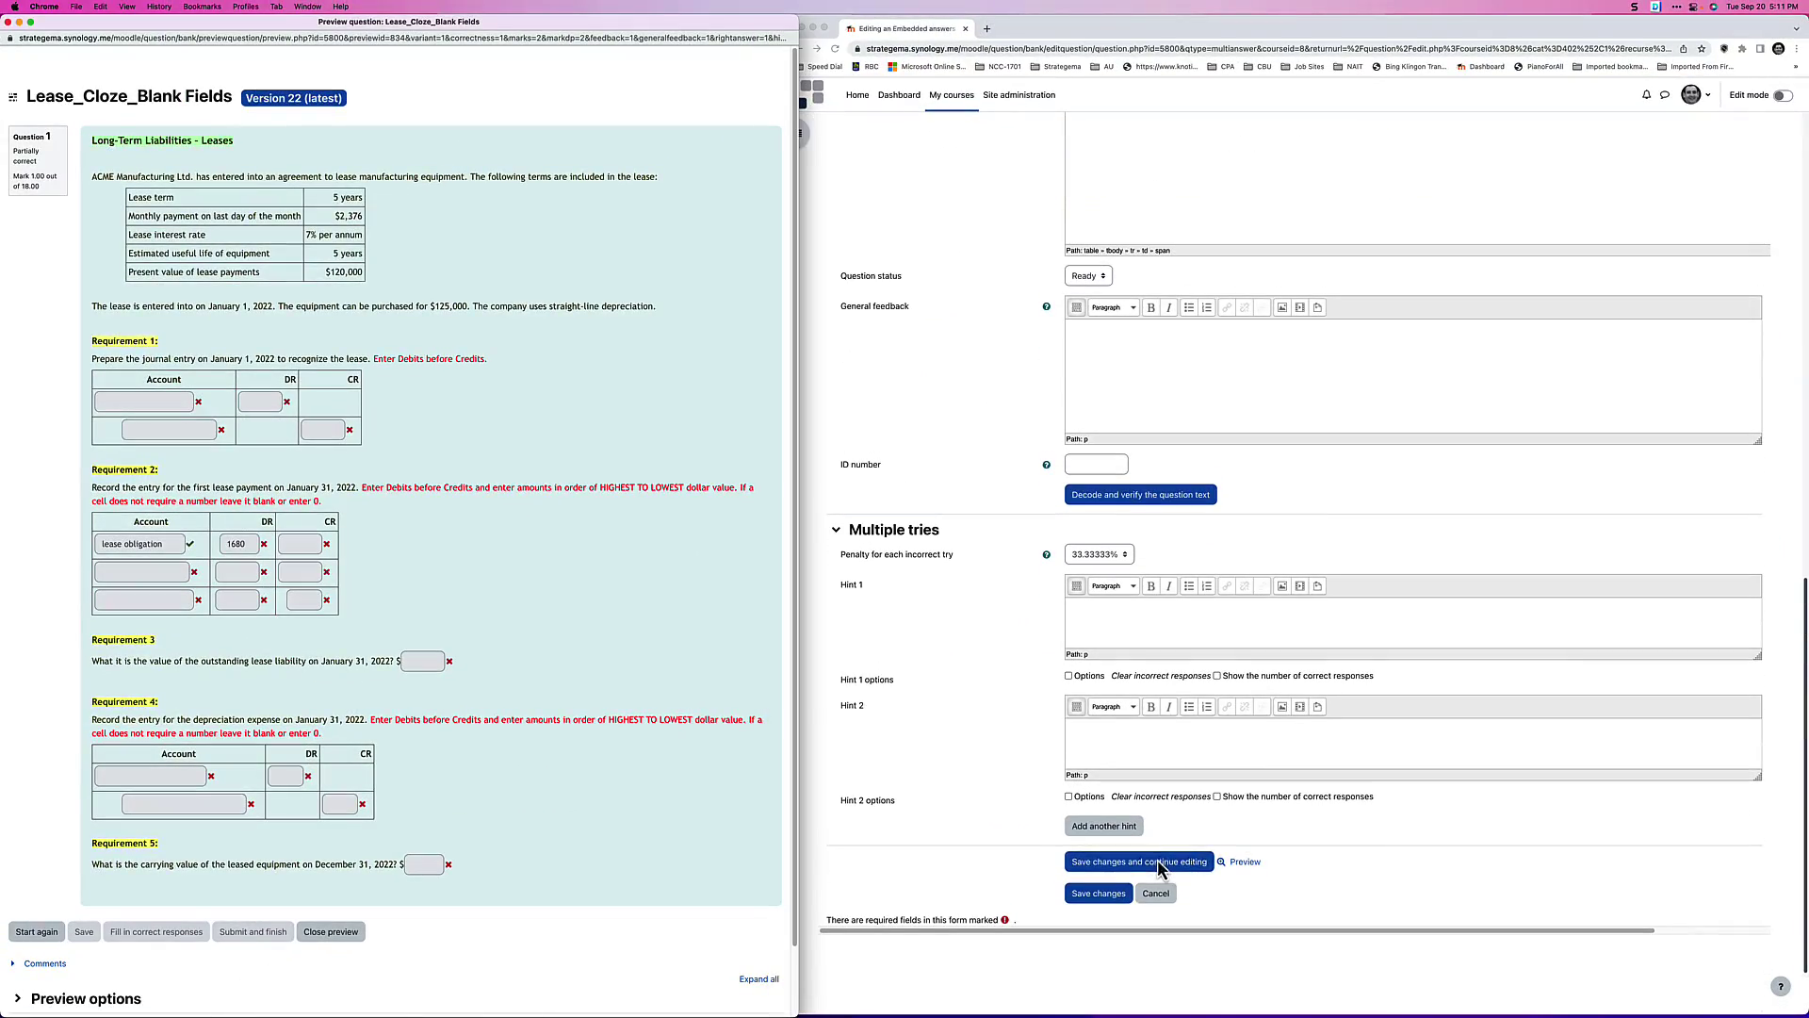
Step: Open a fresh preview, enter 1680 as the first debit in Requirement 2, and submit the attempt
click(1241, 865)
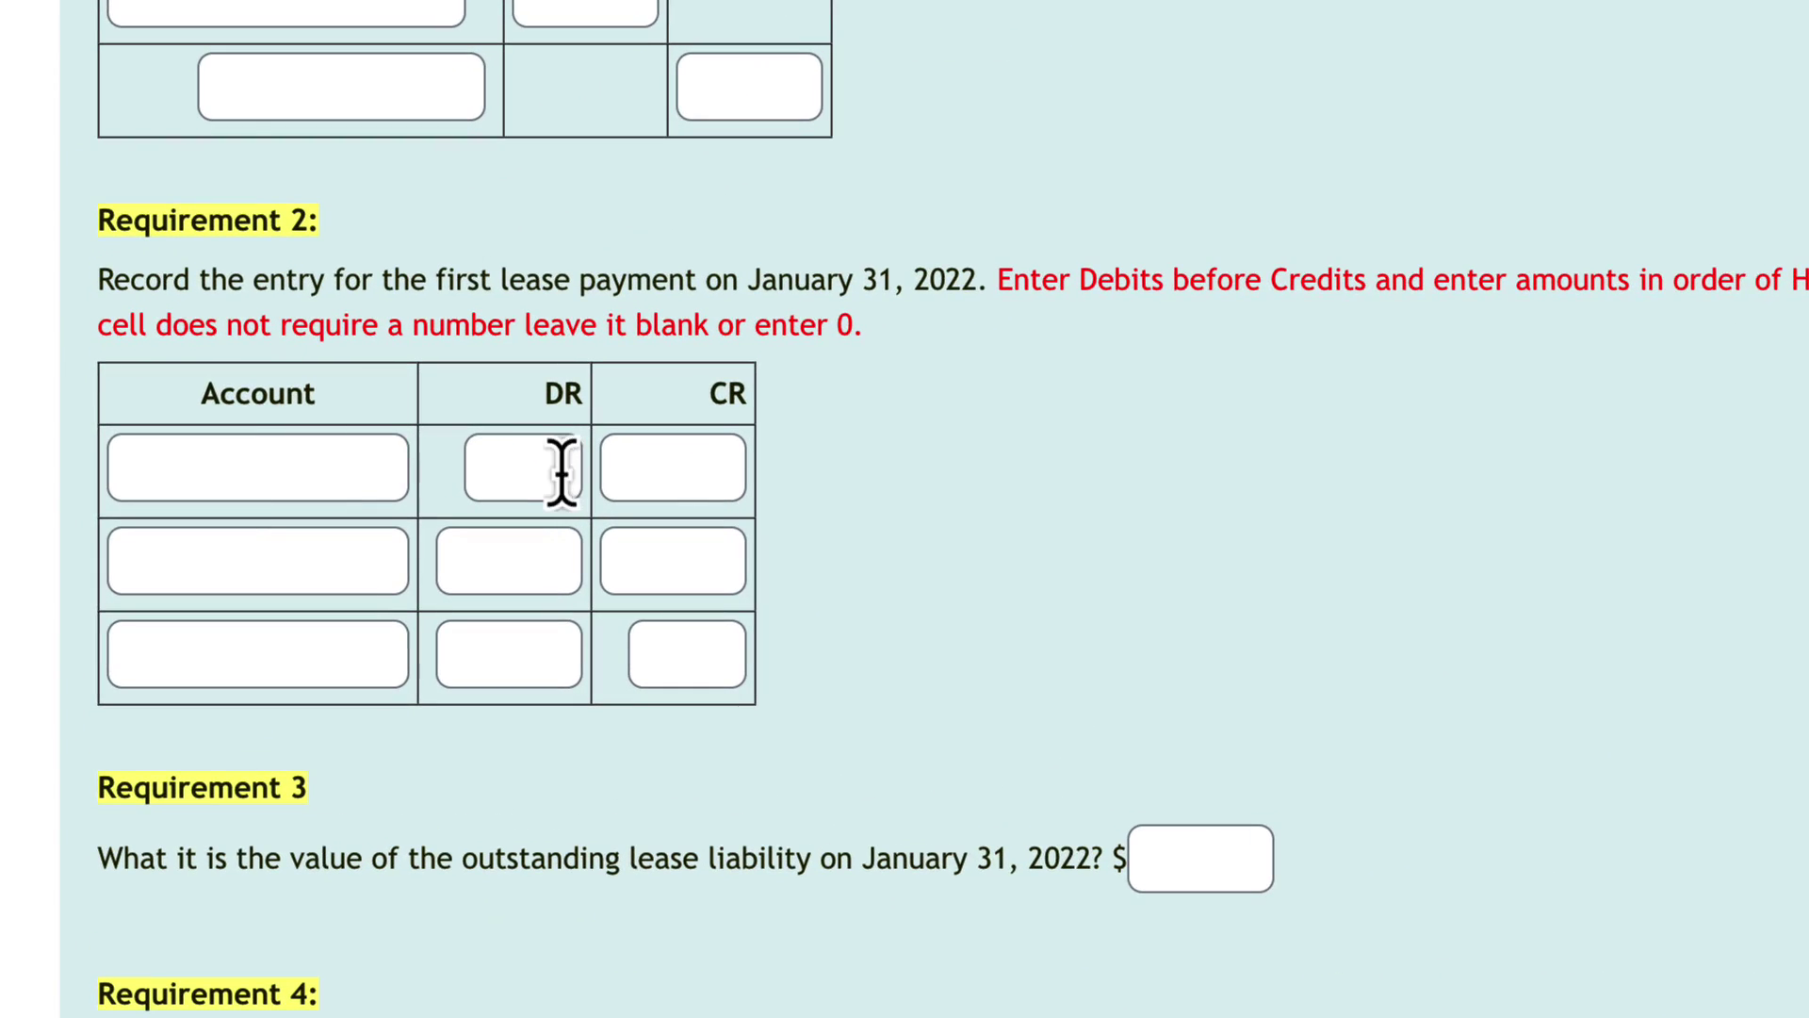
click(395, 506)
text(1680)
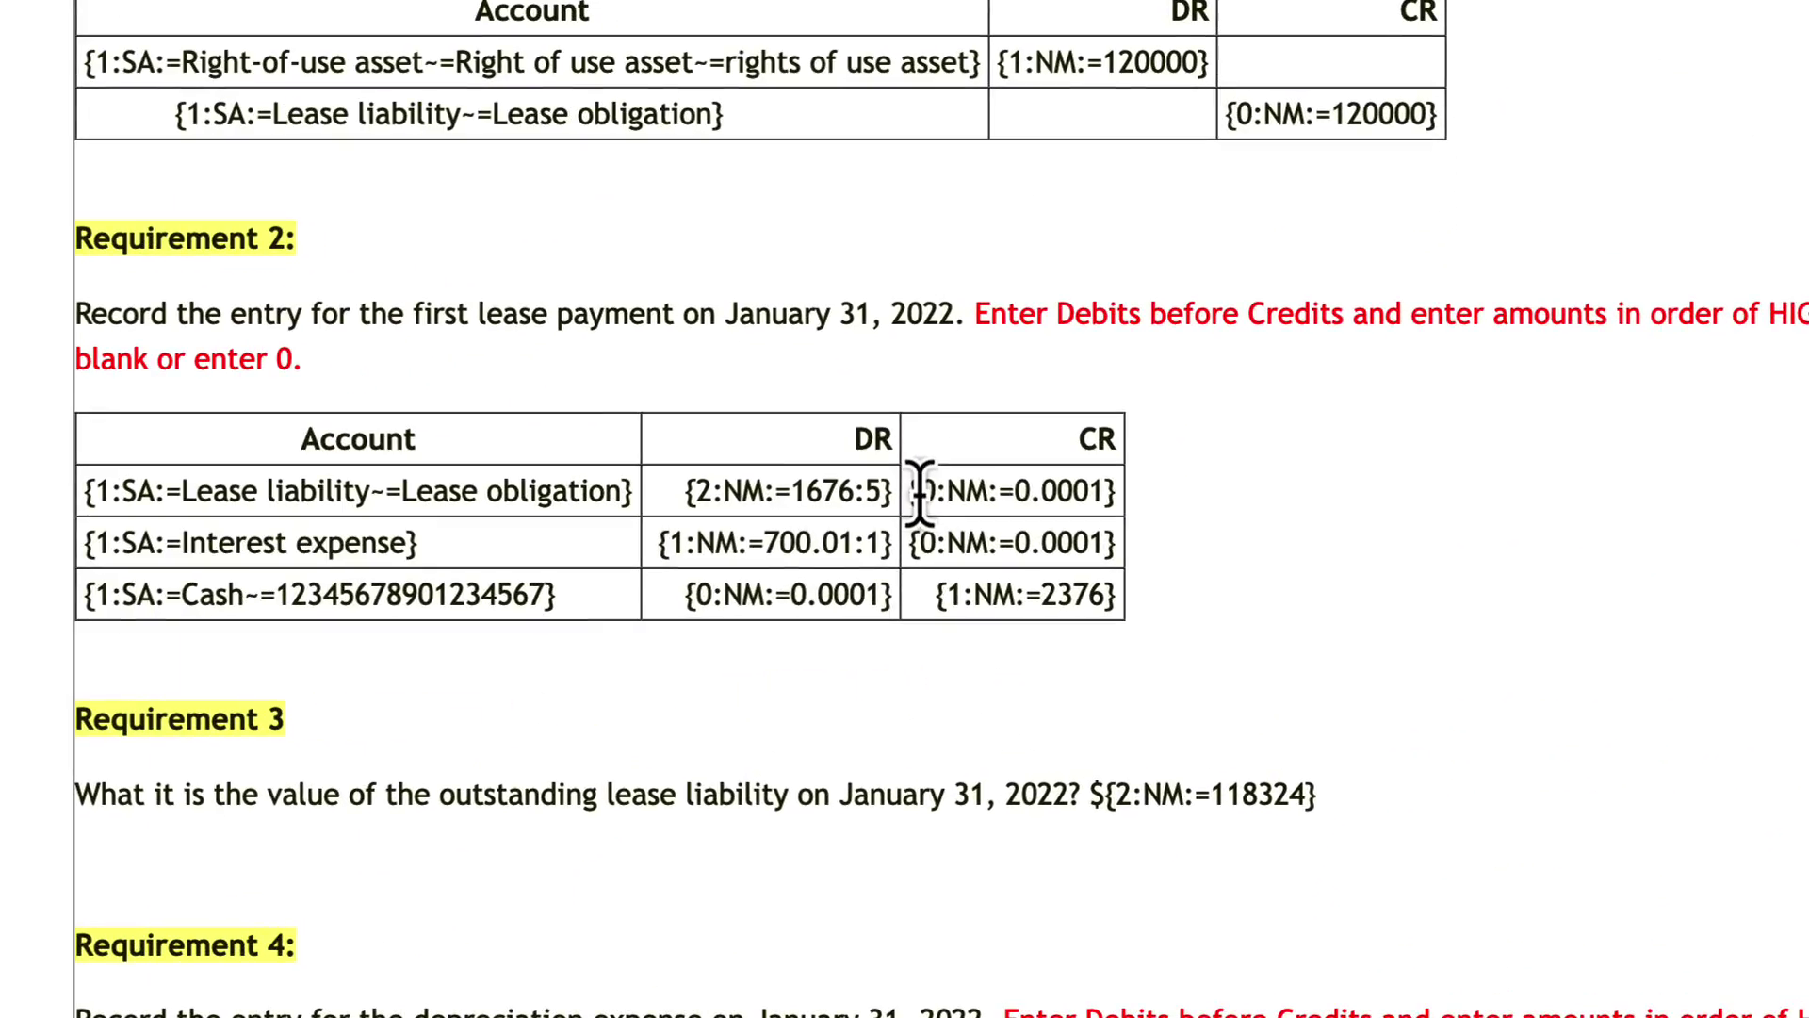
Step: Add a tolerance of 1 to the numerical code in the lease liability row's credit cell of Requirement 2
drag(1311, 615, 1377, 616)
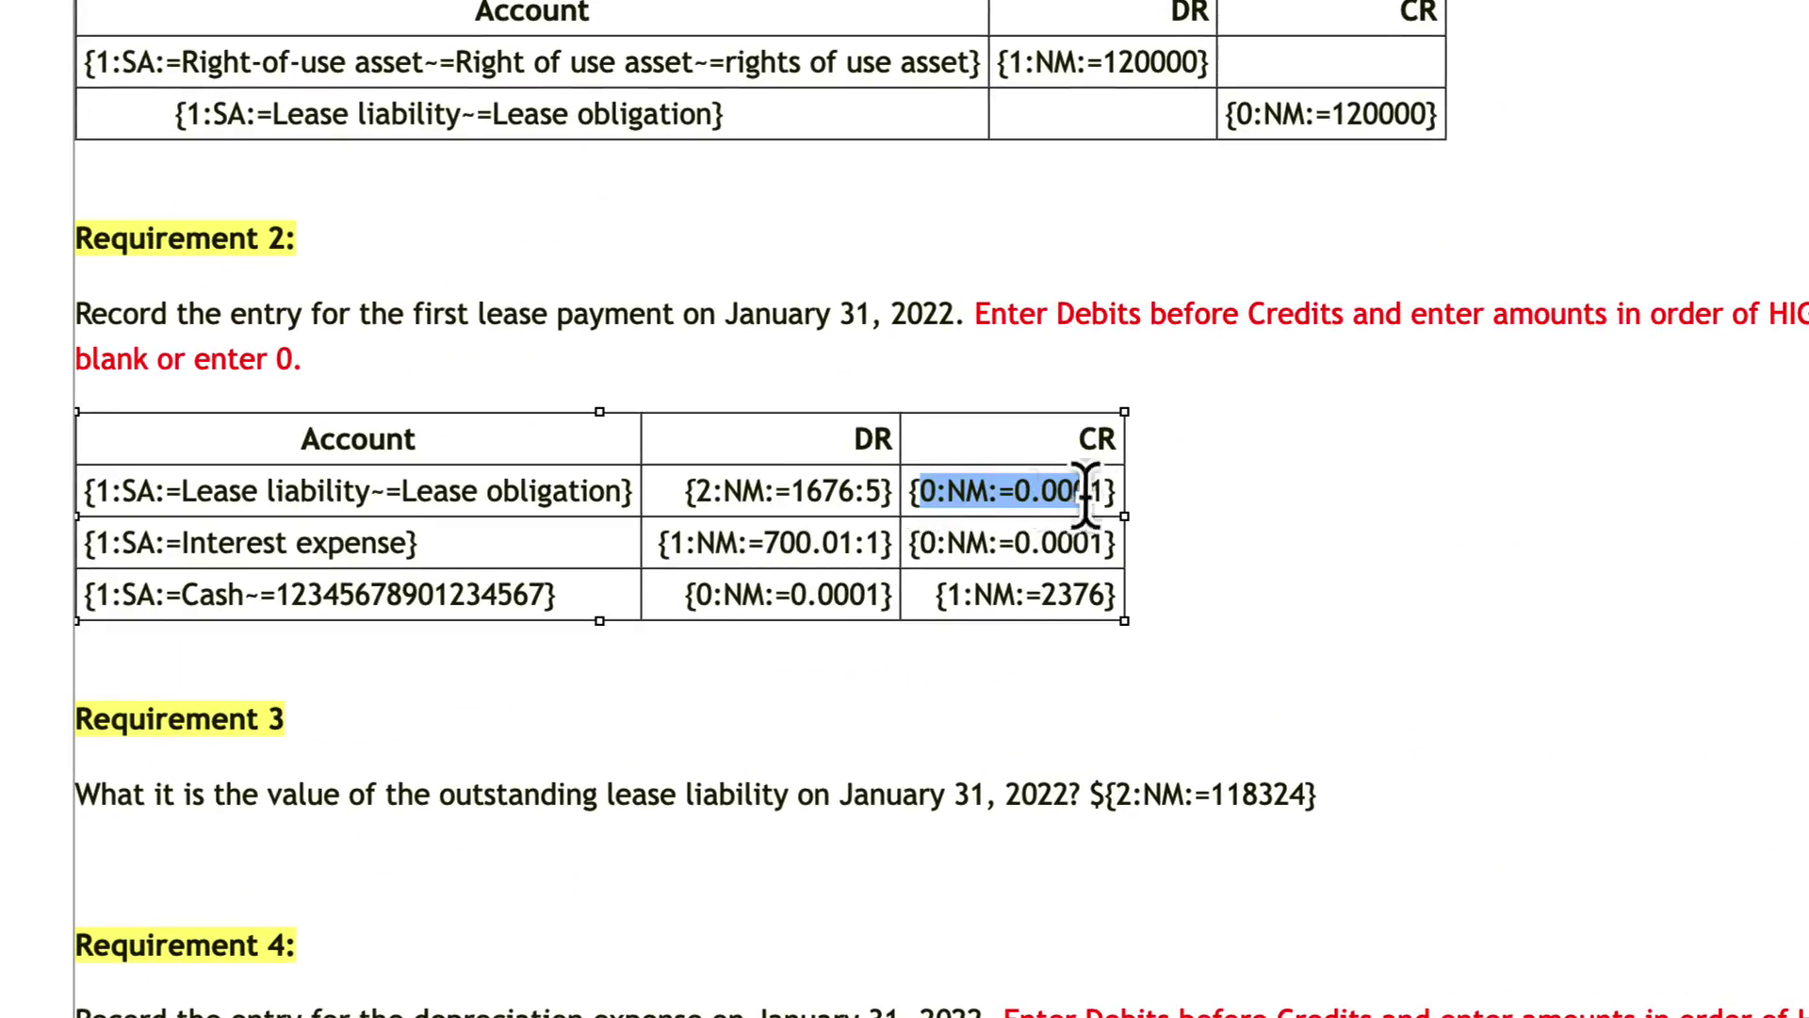
click(921, 491)
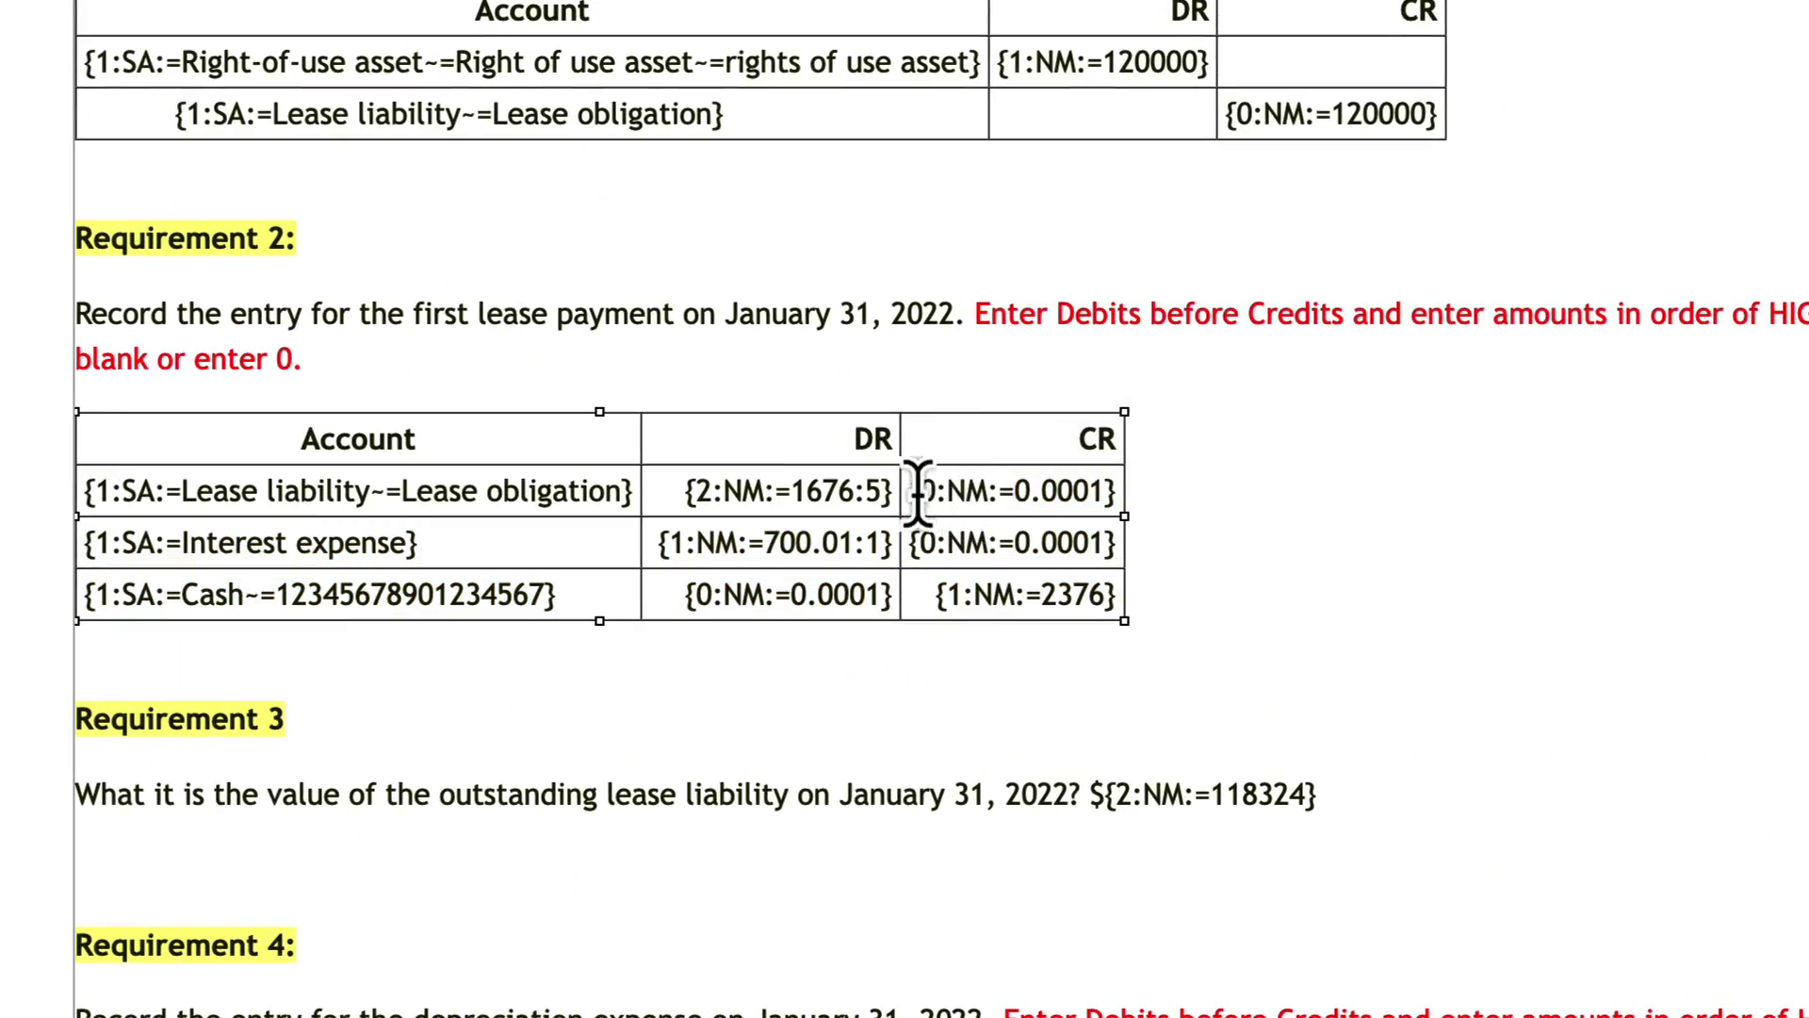
click(964, 491)
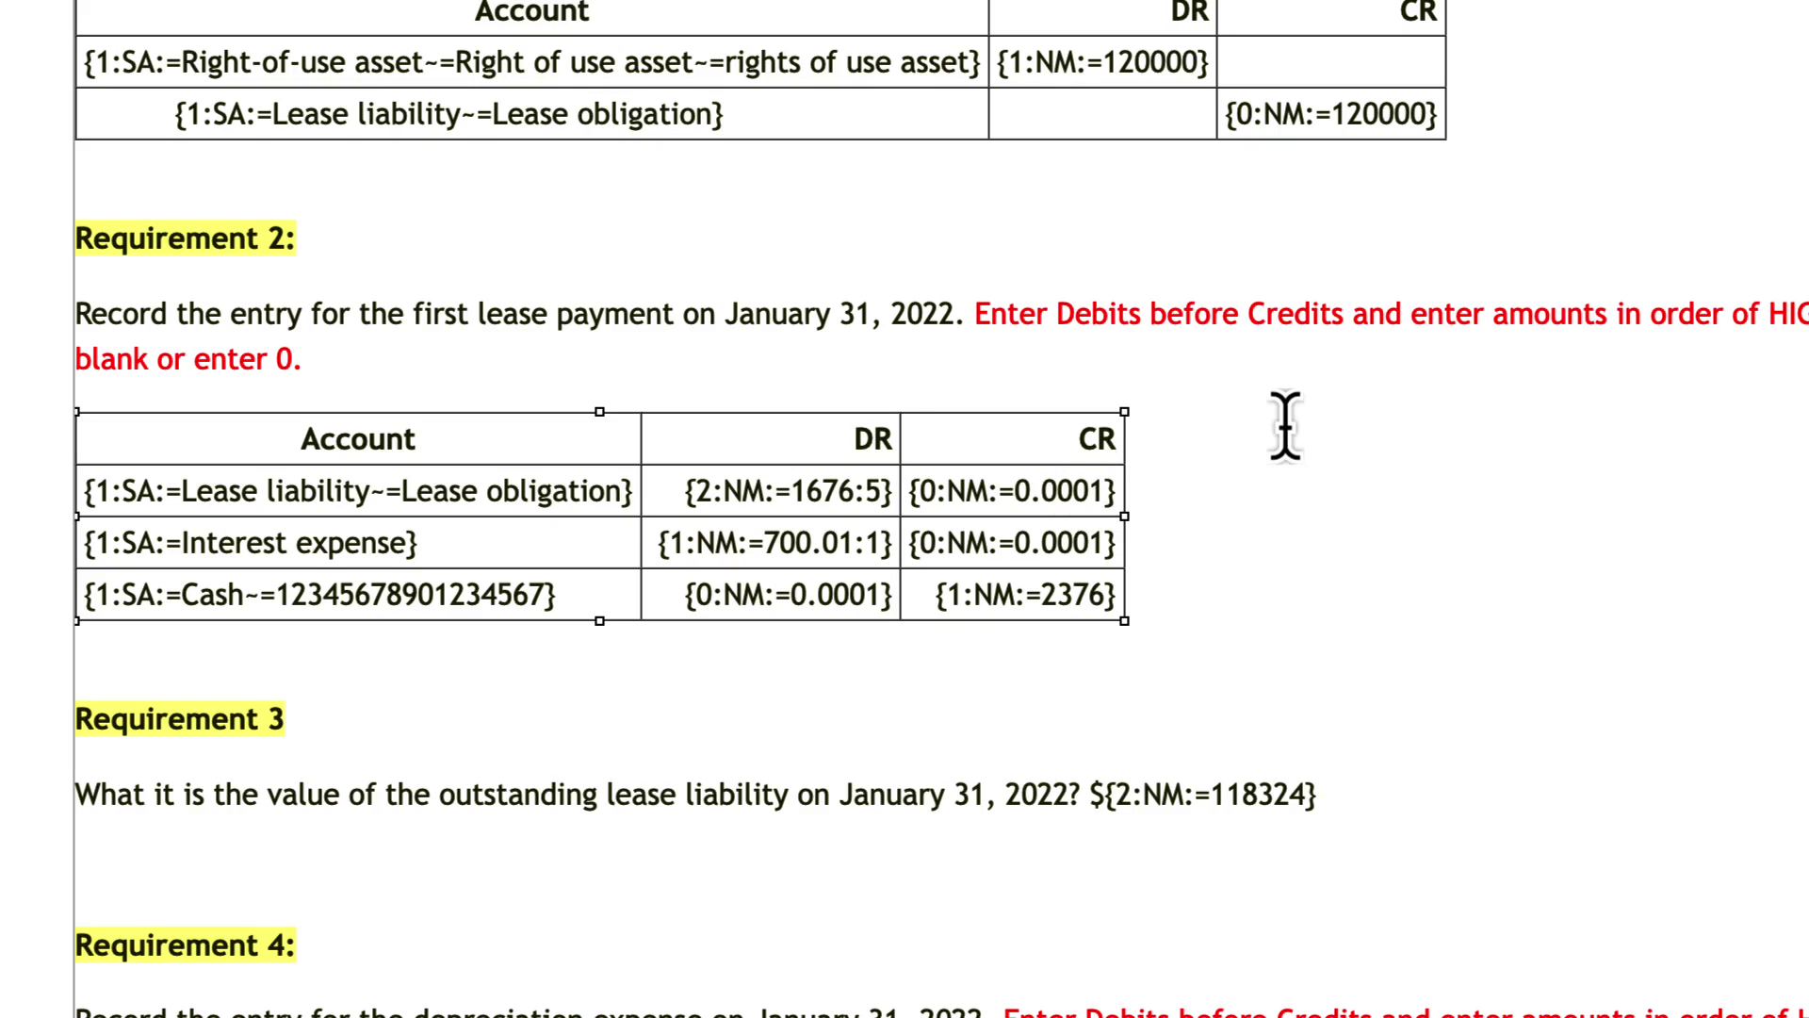
text(:)
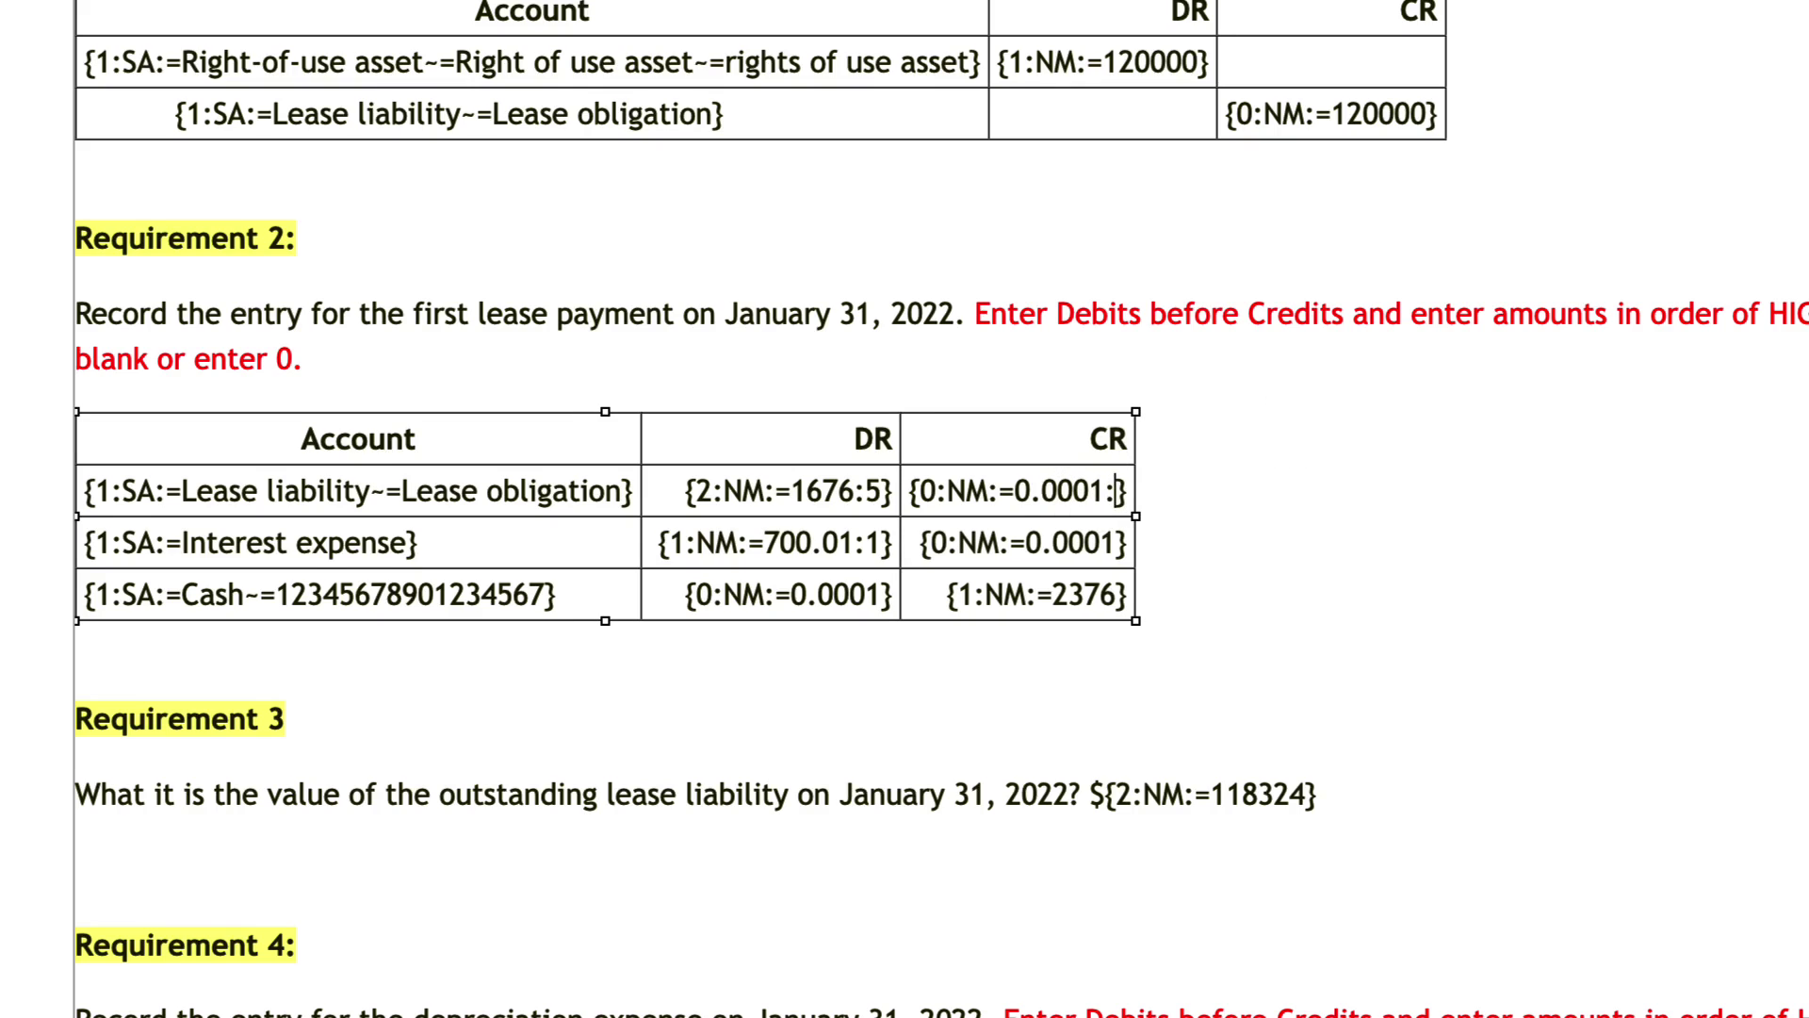
text(1)
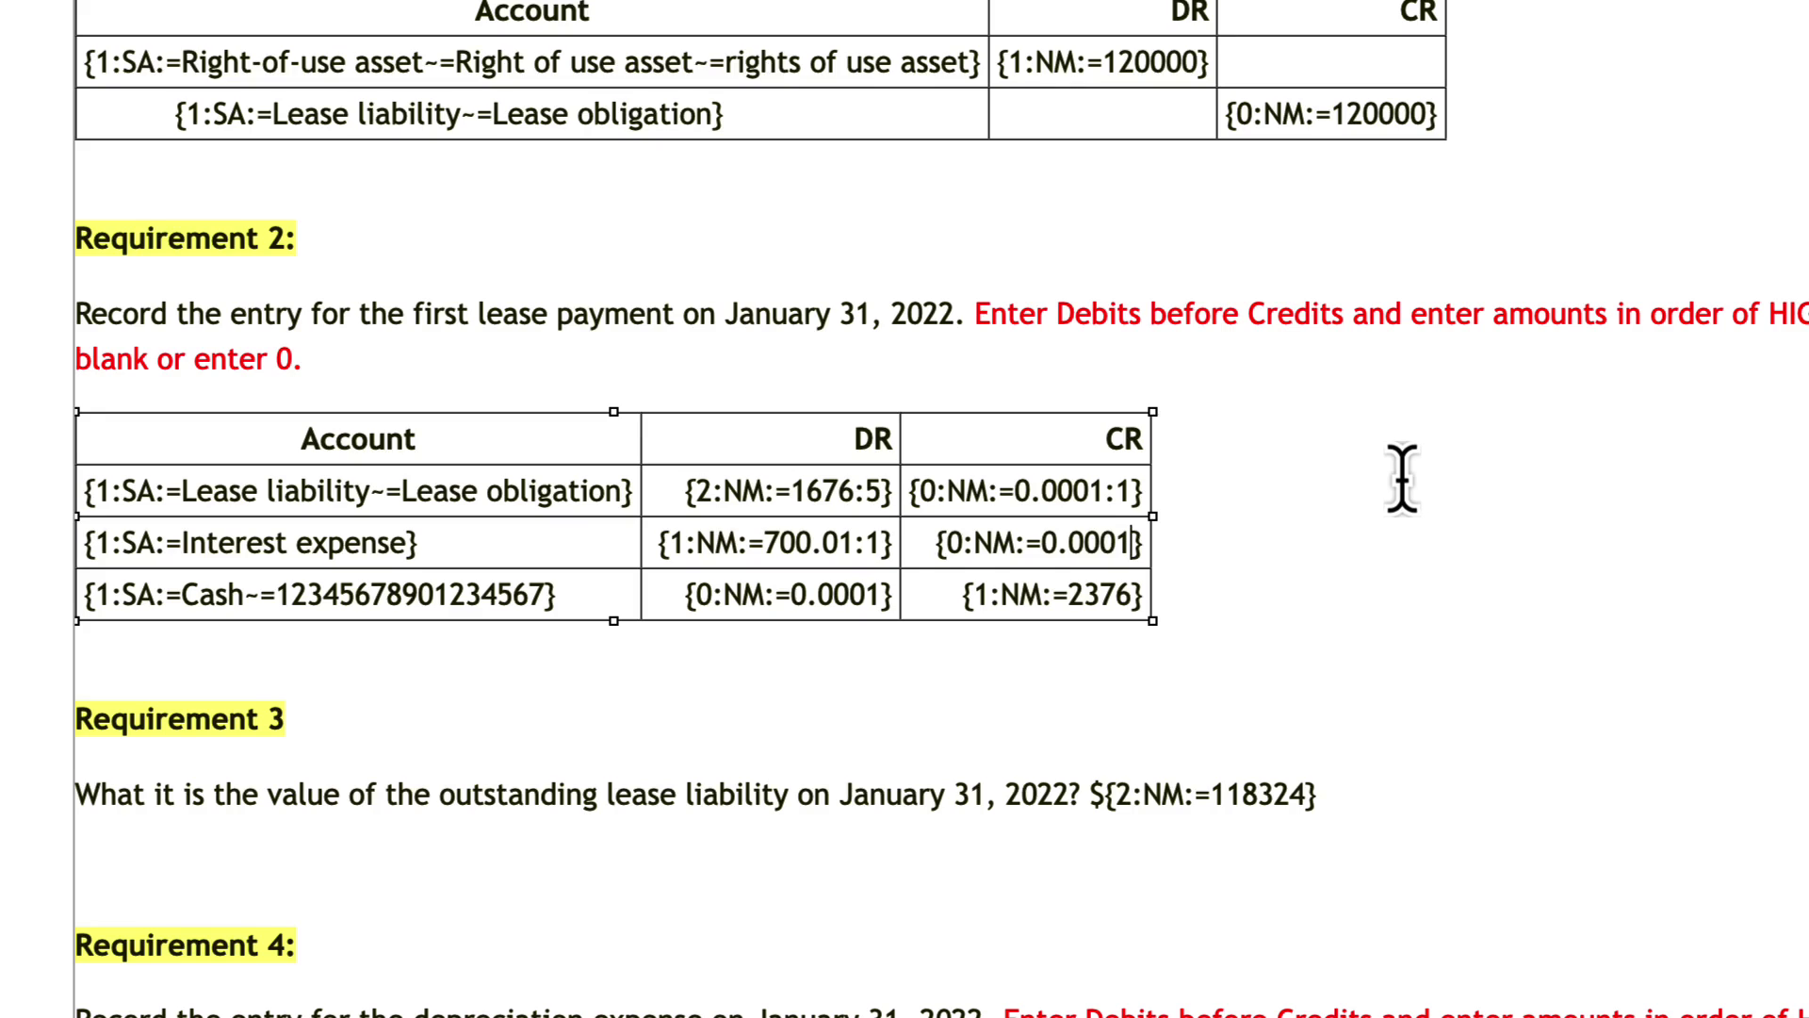
Step: Add a tolerance of 1 to the interest expense credit and Cash debit codes, and save the question while continuing to edit
text(:1)
click(889, 595)
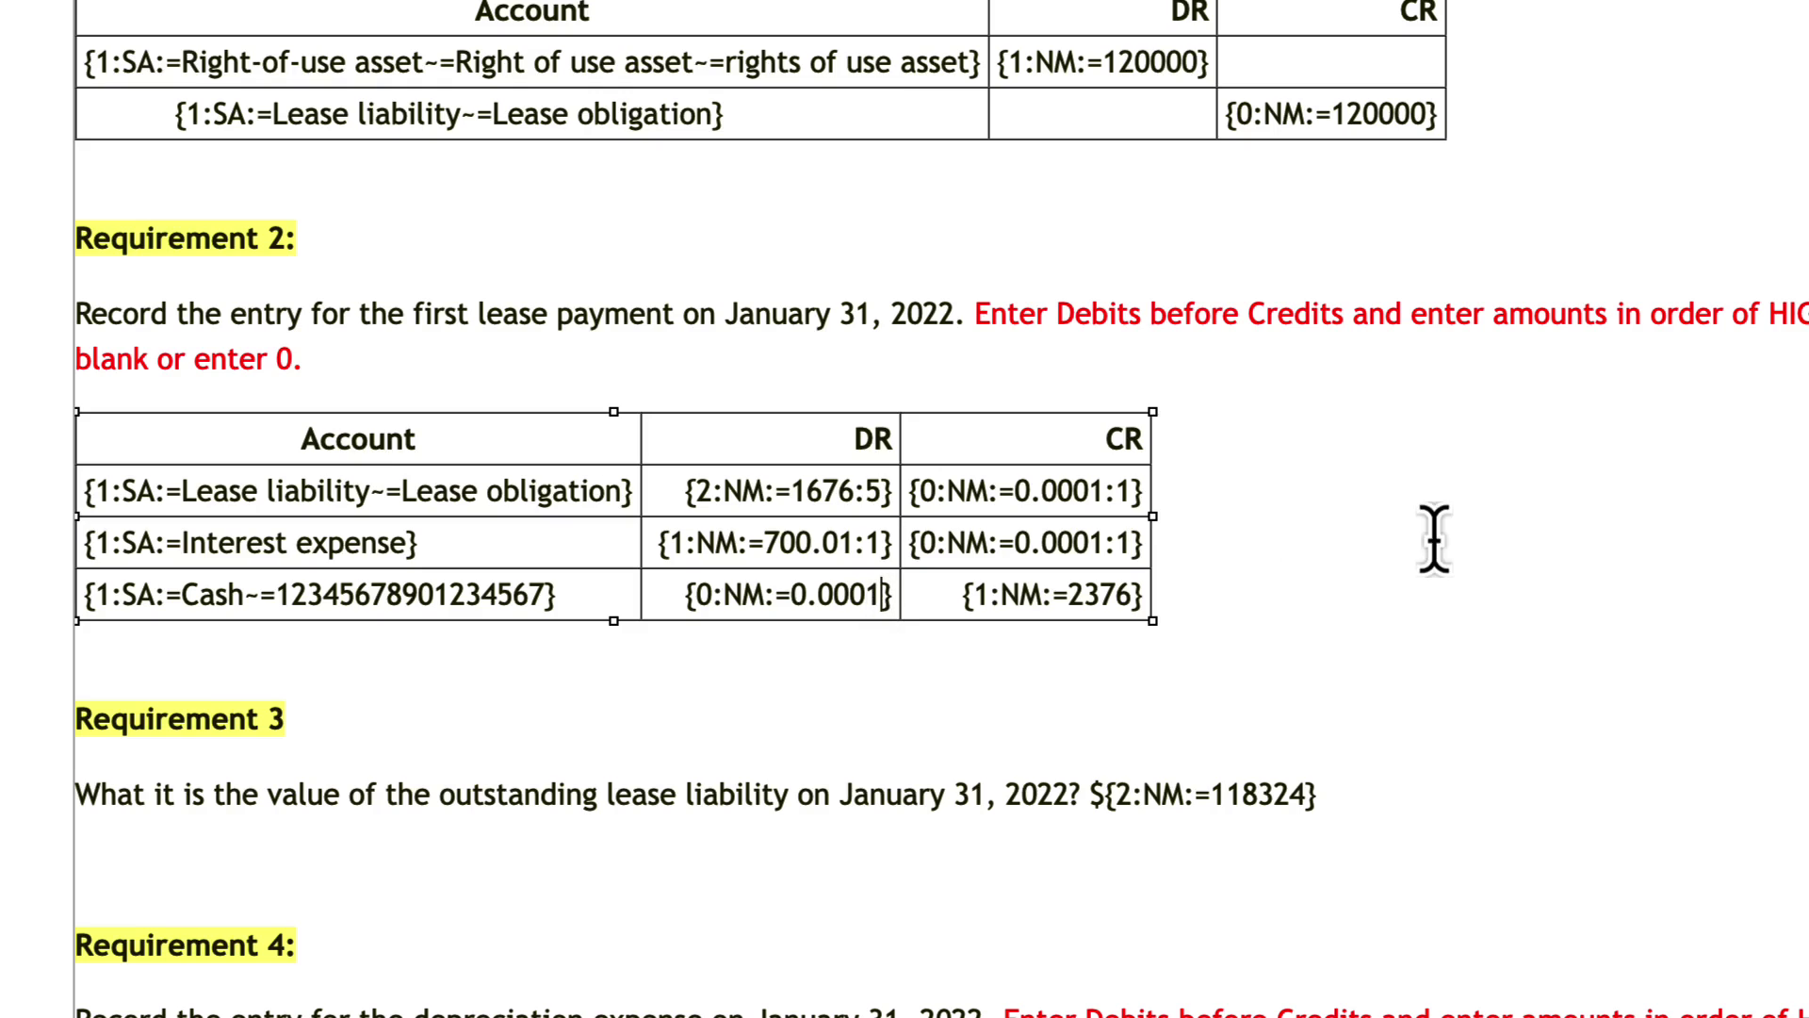
text(:1)
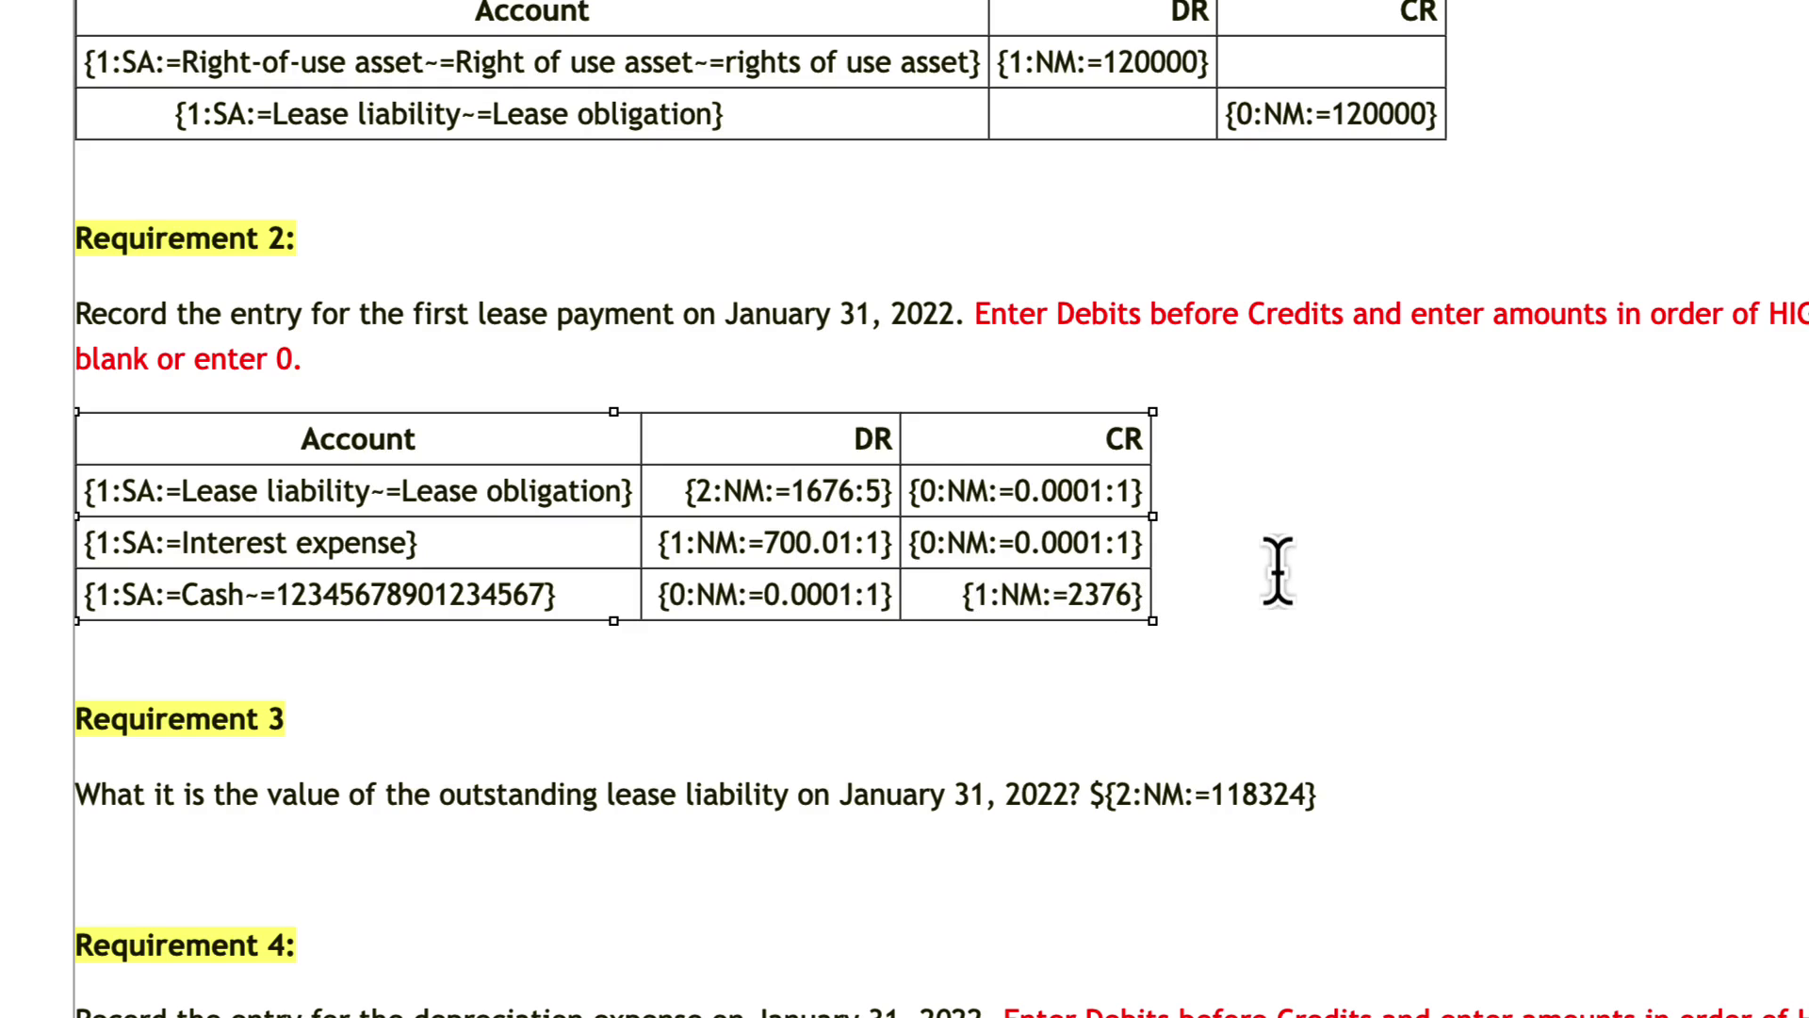
key(Right)
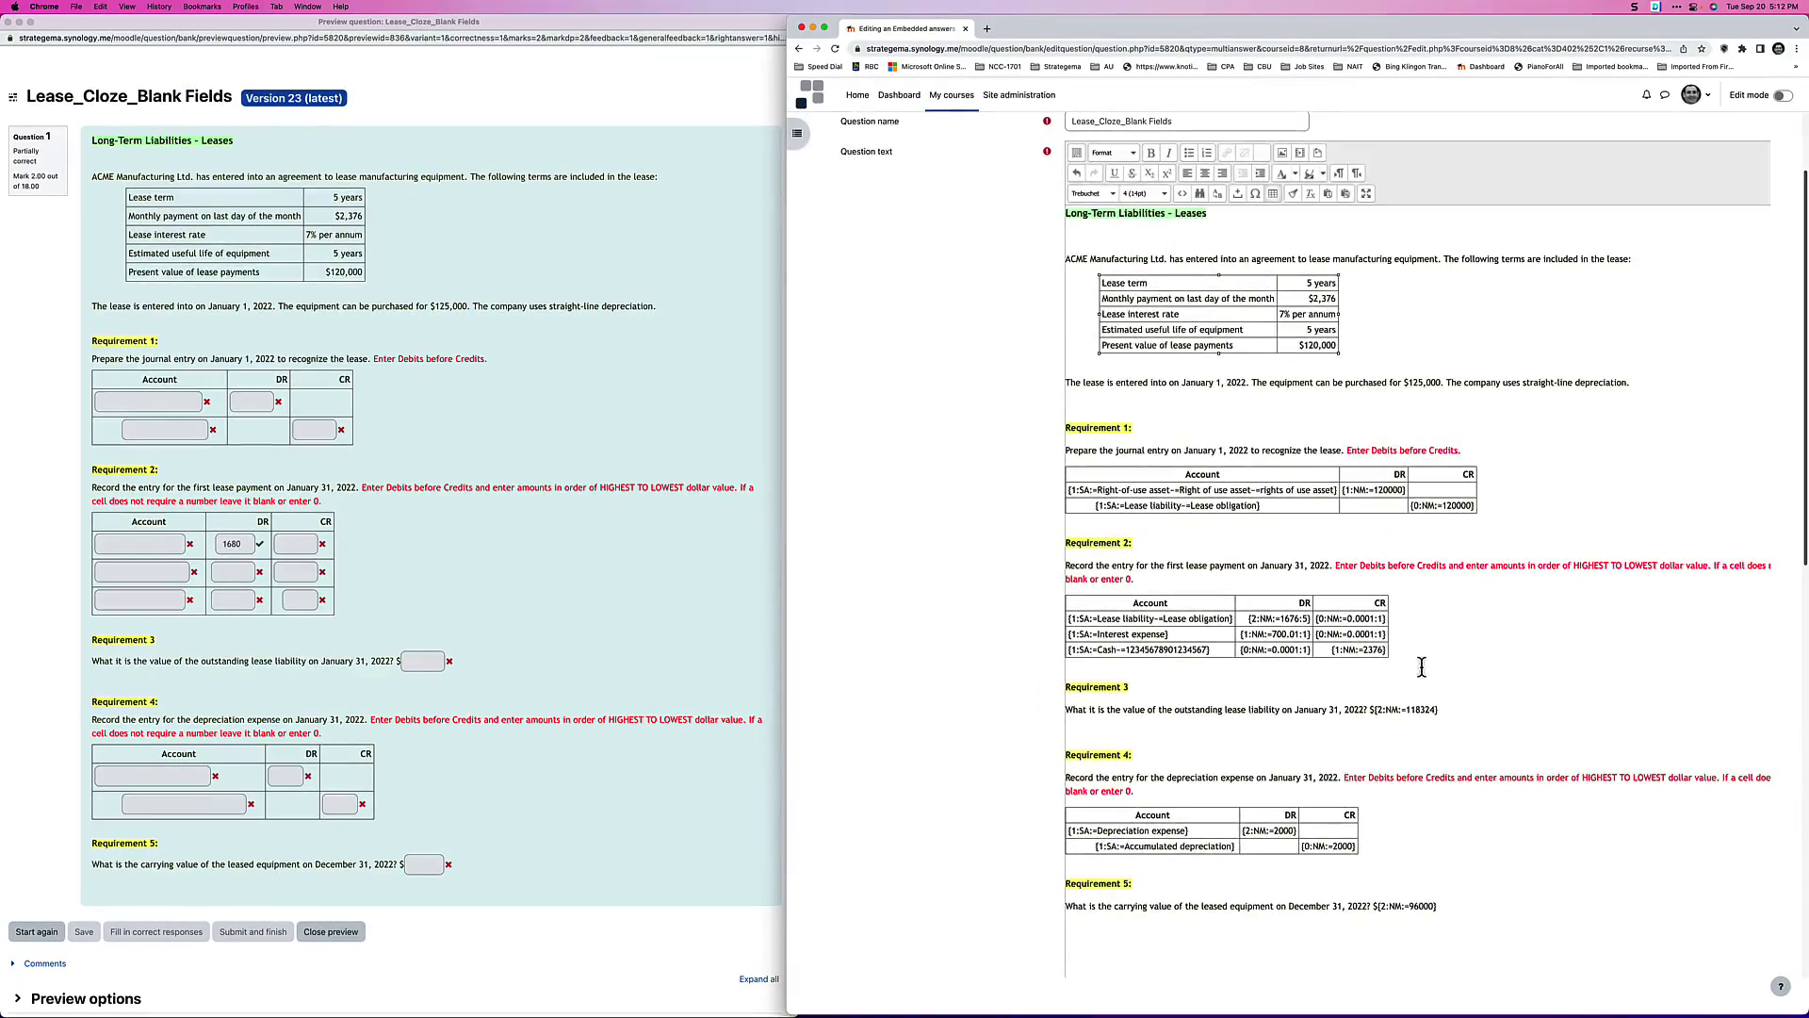
scroll(1146, 879, down, 15)
click(1144, 868)
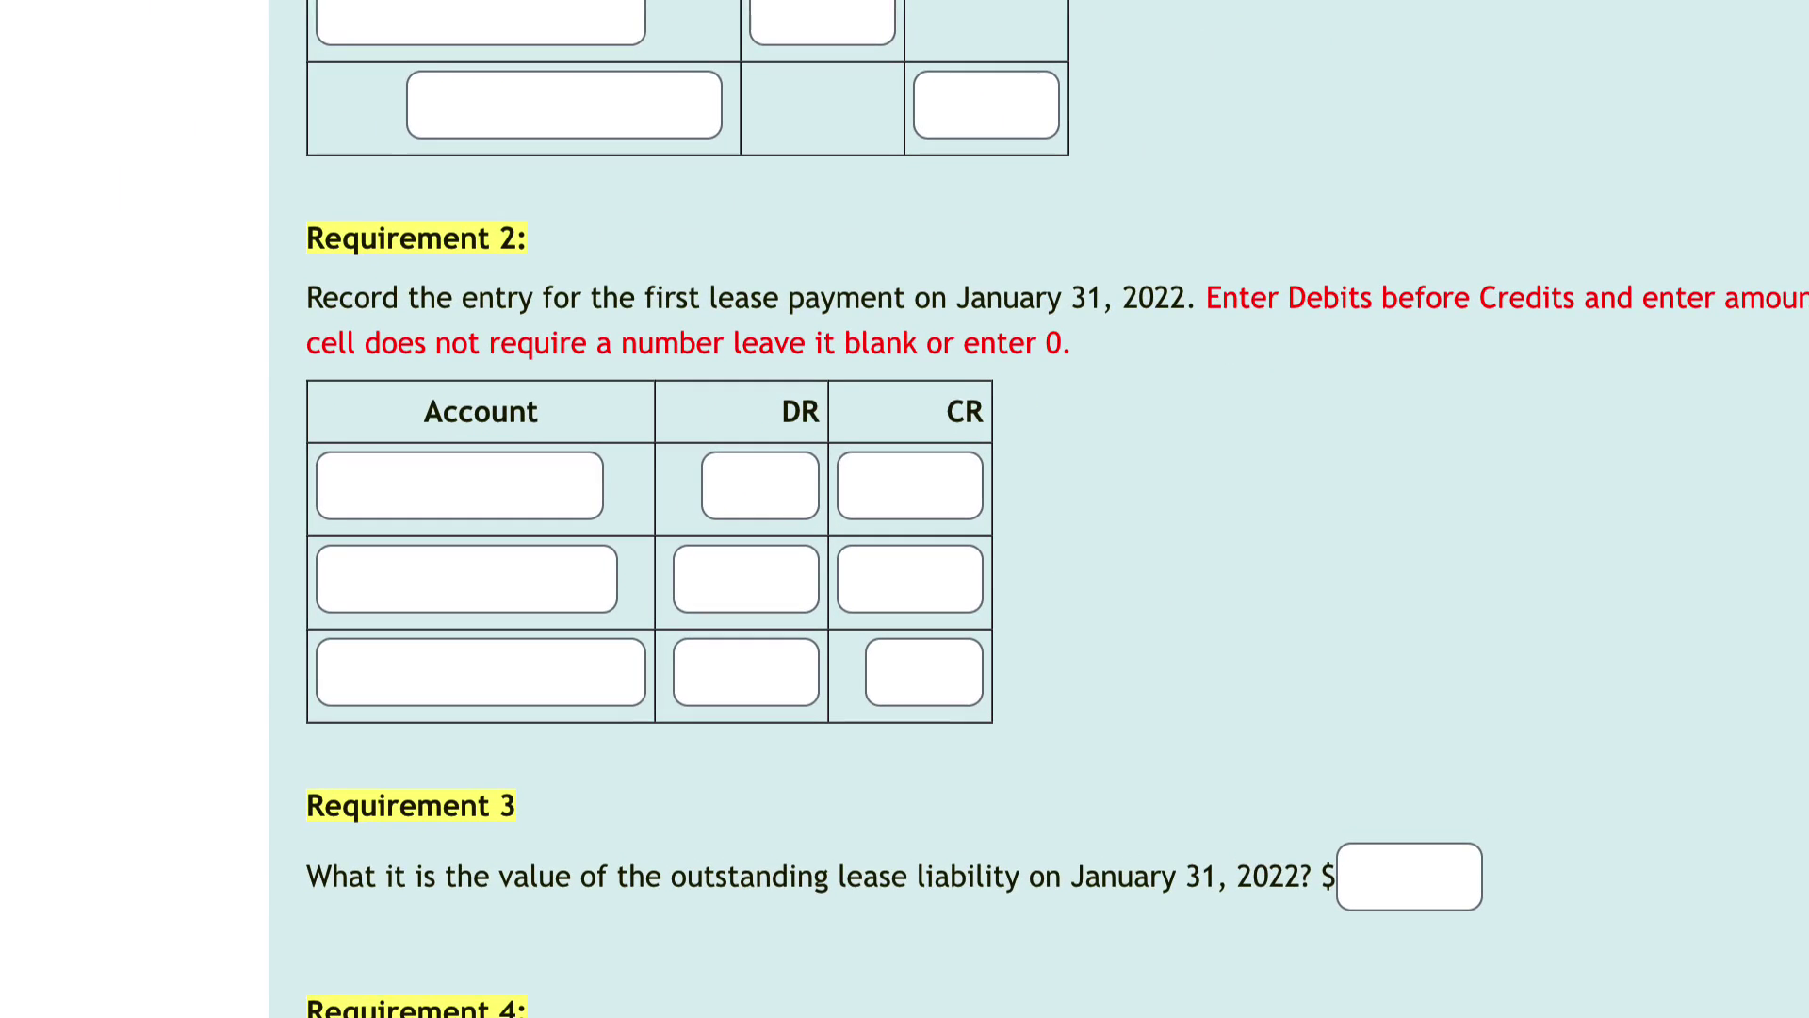
Step: Enter 1676 as the first debit and 700 as the second debit in the preview's Requirement 2 table
click(776, 488)
key(shift+Tab)
click(747, 494)
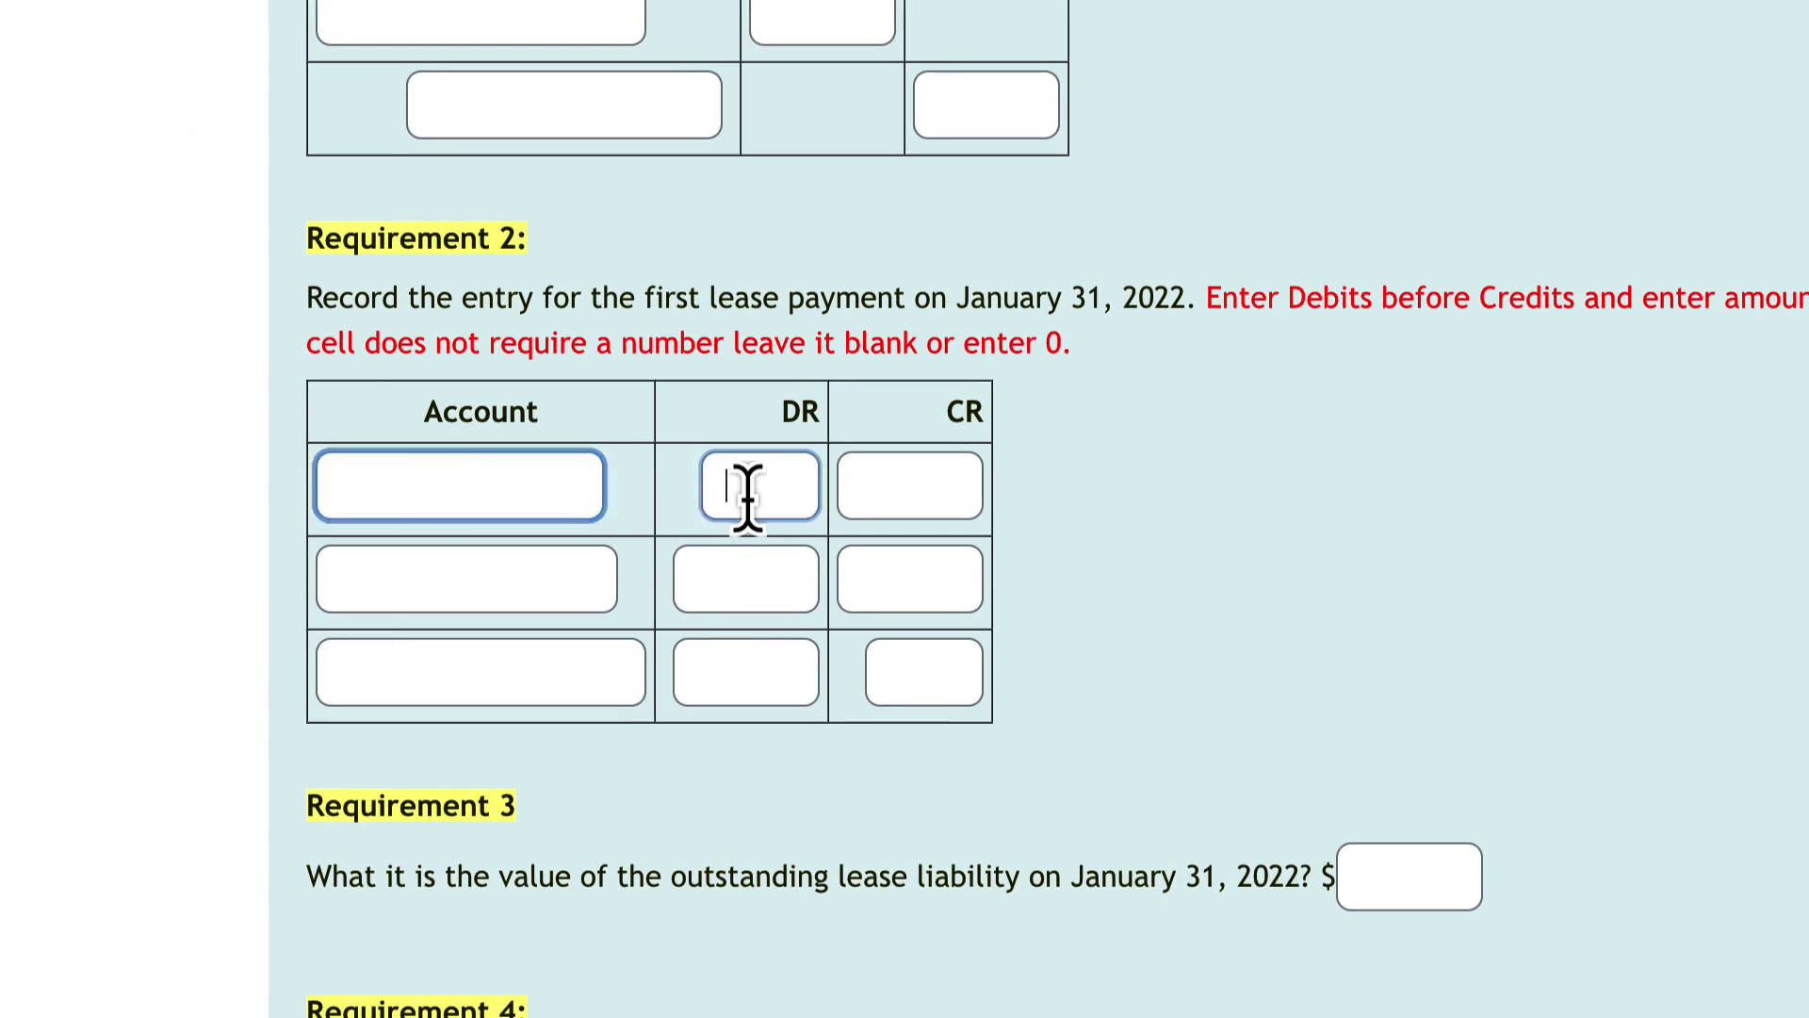
text(1676)
key(Tab)
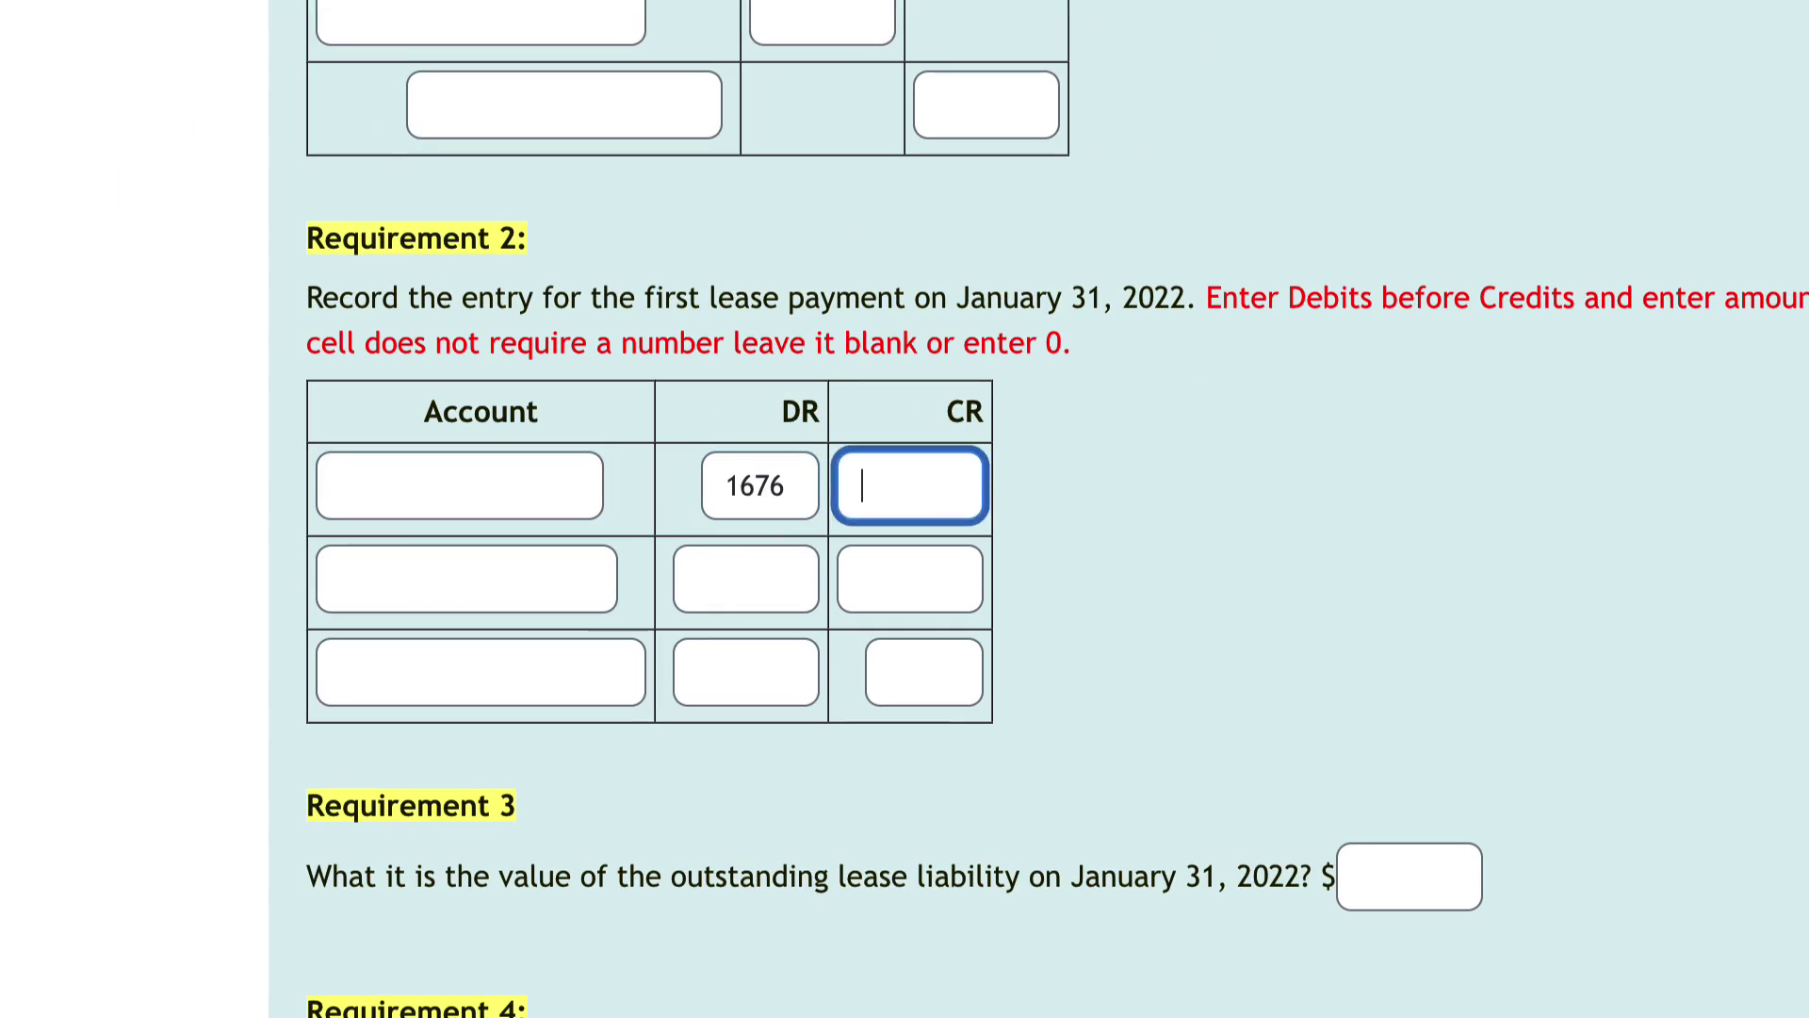
key(Tab)
key(Tab)
text(700)
key(shift+Tab)
key(shift+Tab)
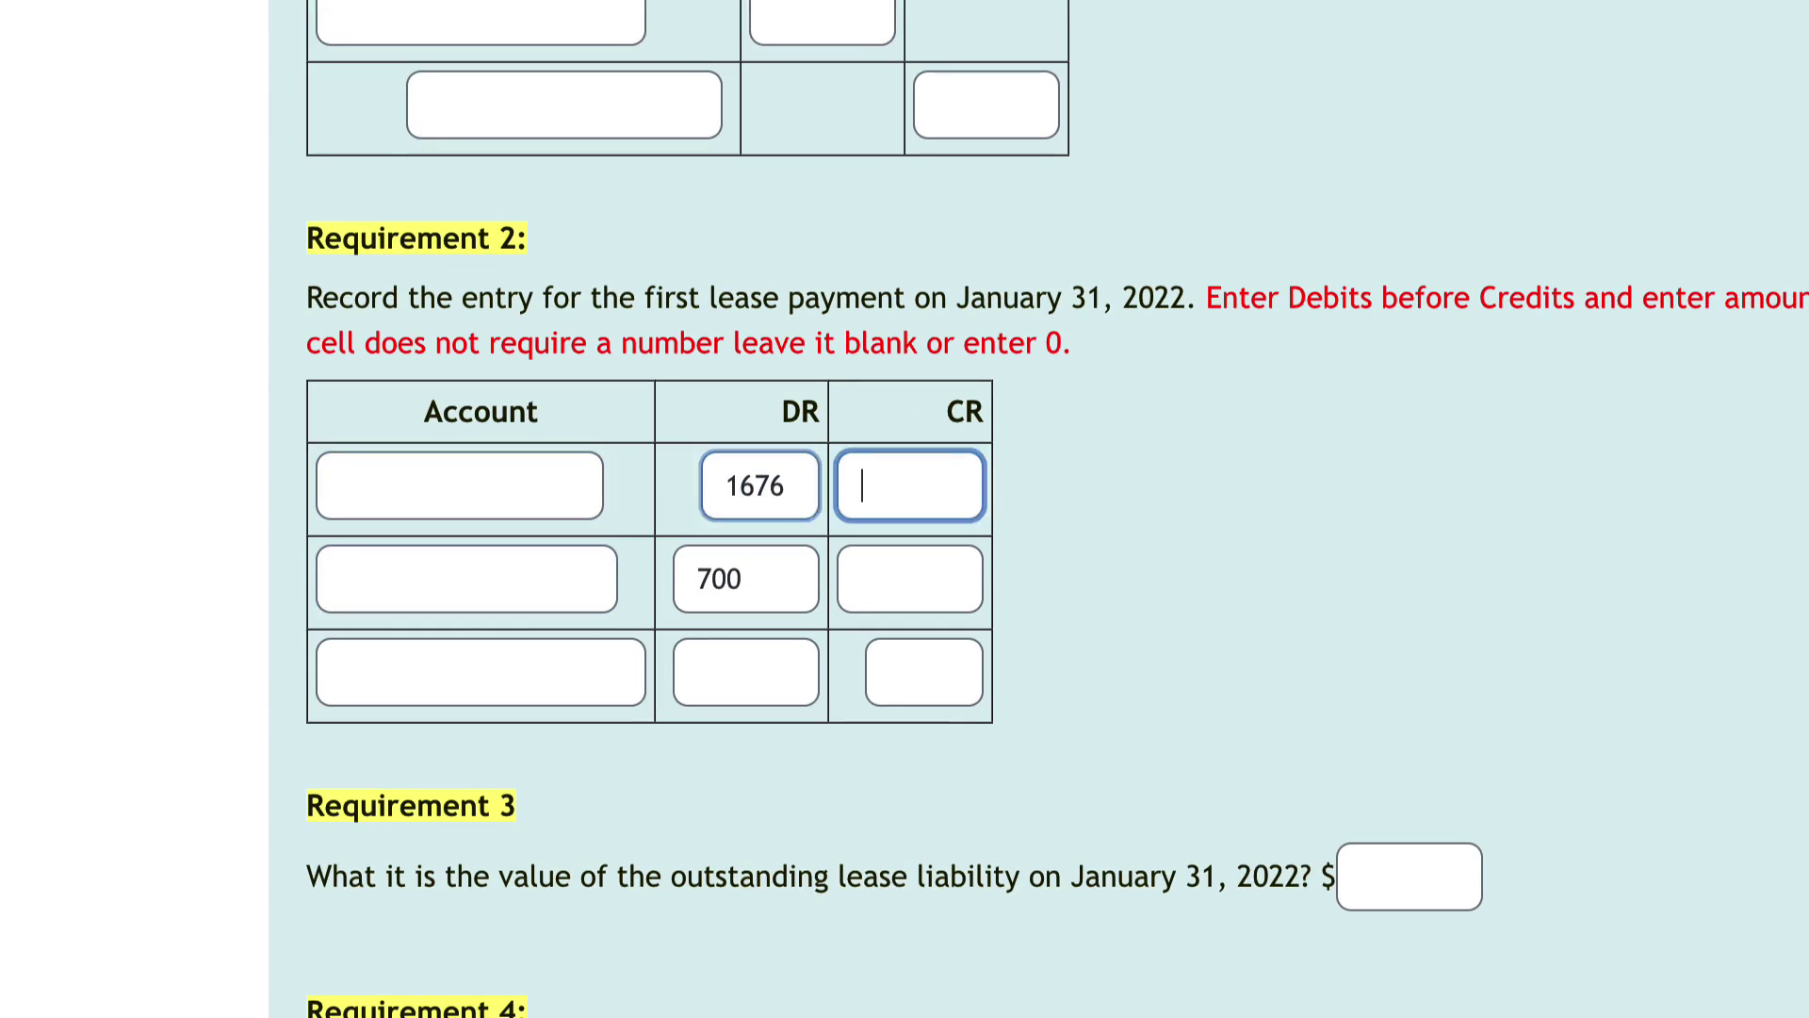
Step: Enter 0 in the first two credit cells and 2376 in the third, then submit the attempt and check the answer feedback
text(0)
key(Tab)
key(Tab)
key(Tab)
text(0)
key(Tab)
key(Tab)
key(Tab)
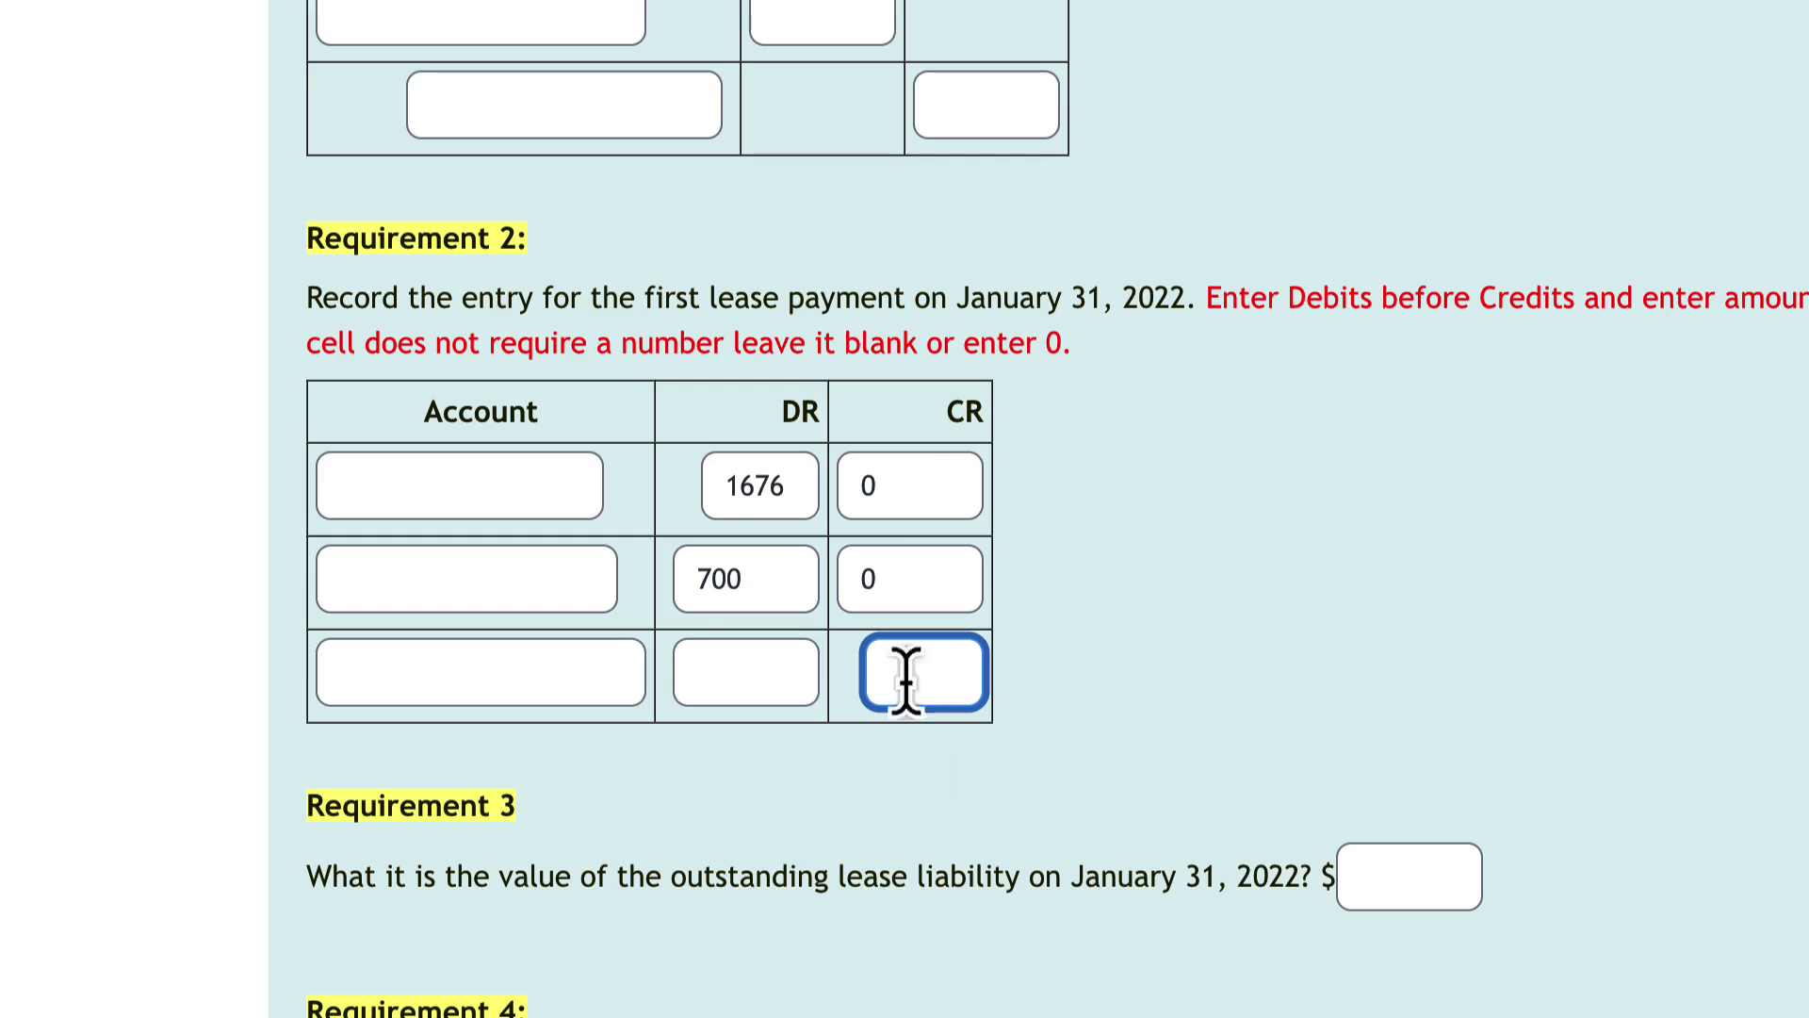
click(726, 687)
click(982, 670)
text(2376)
key(Return)
mouse_move(798, 485)
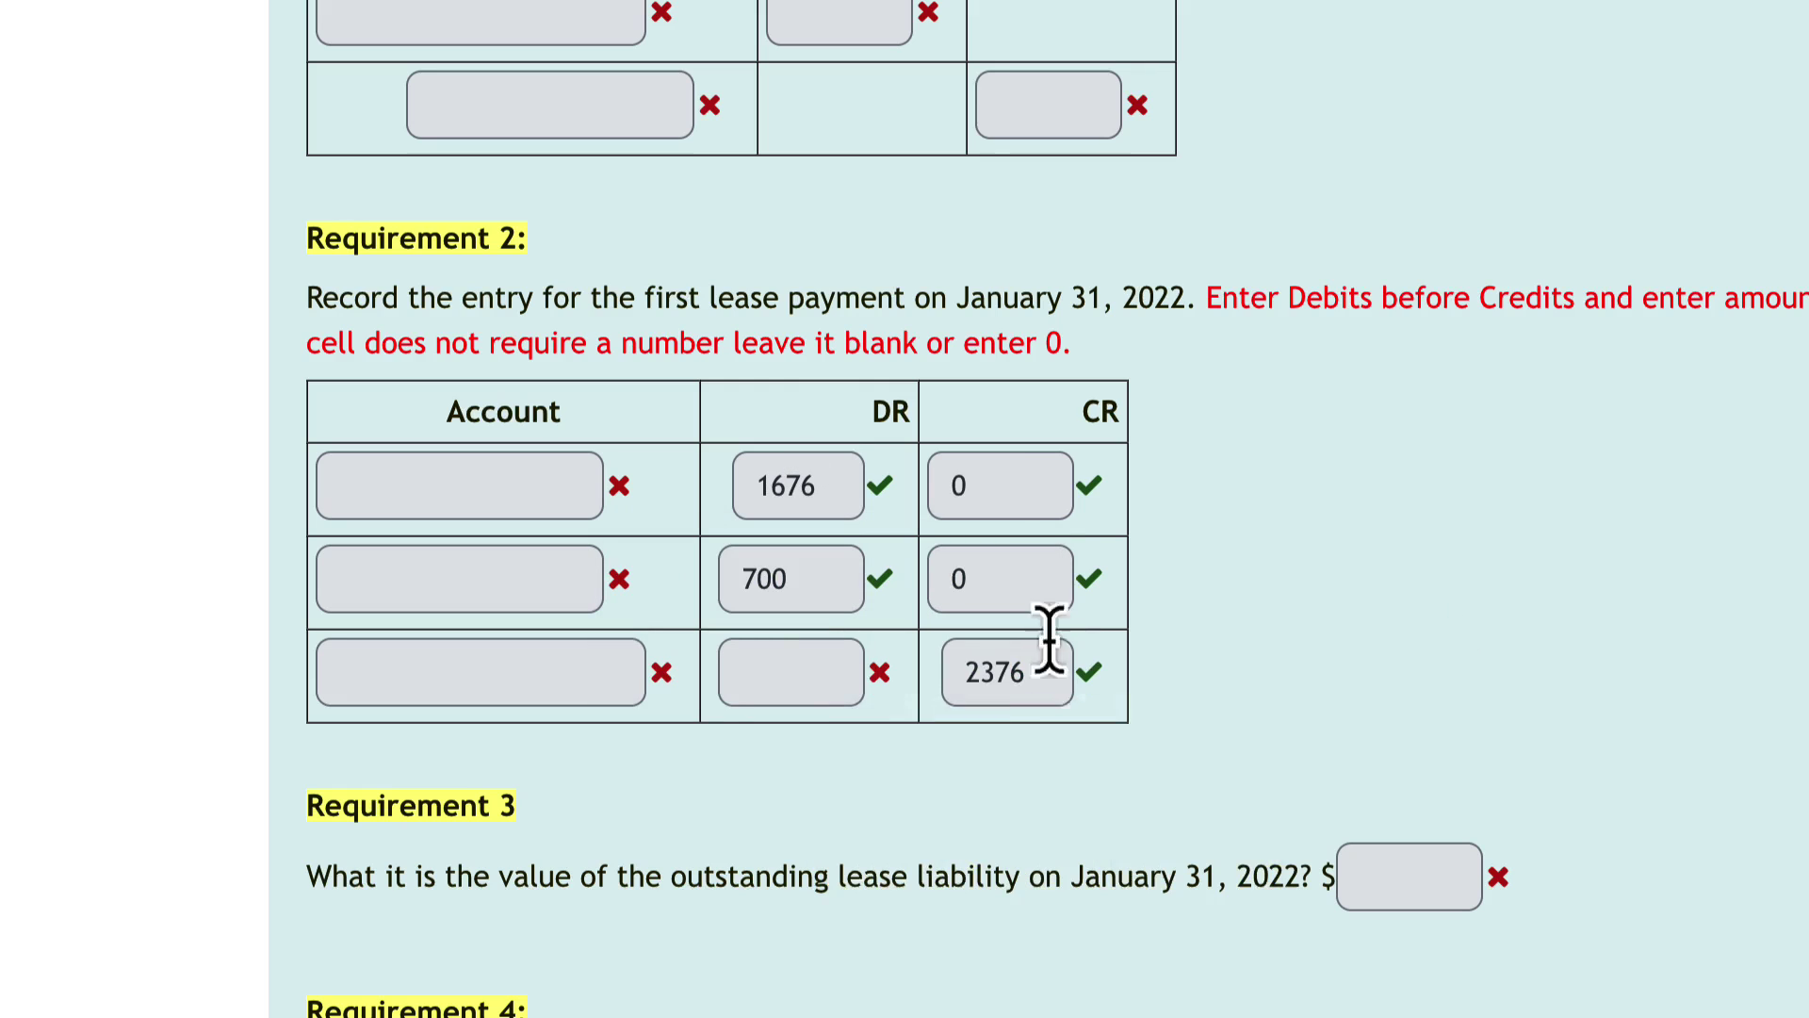
mouse_move(1044, 589)
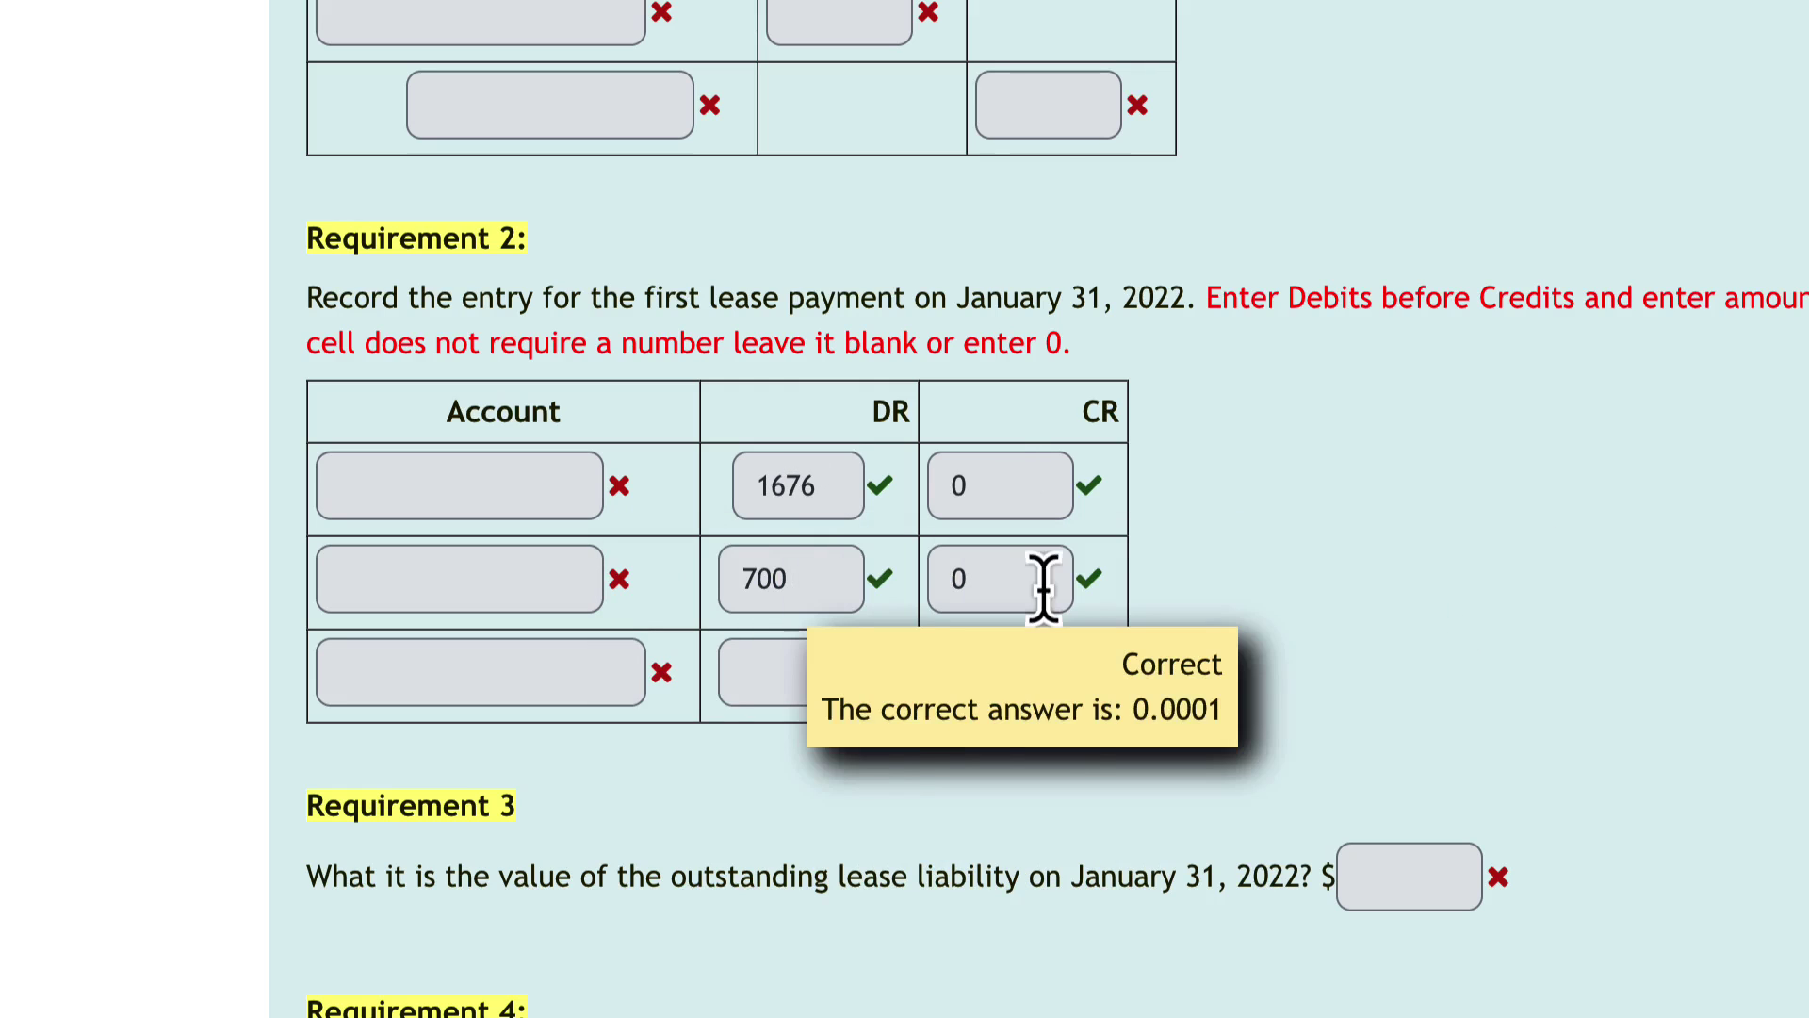
mouse_move(869, 675)
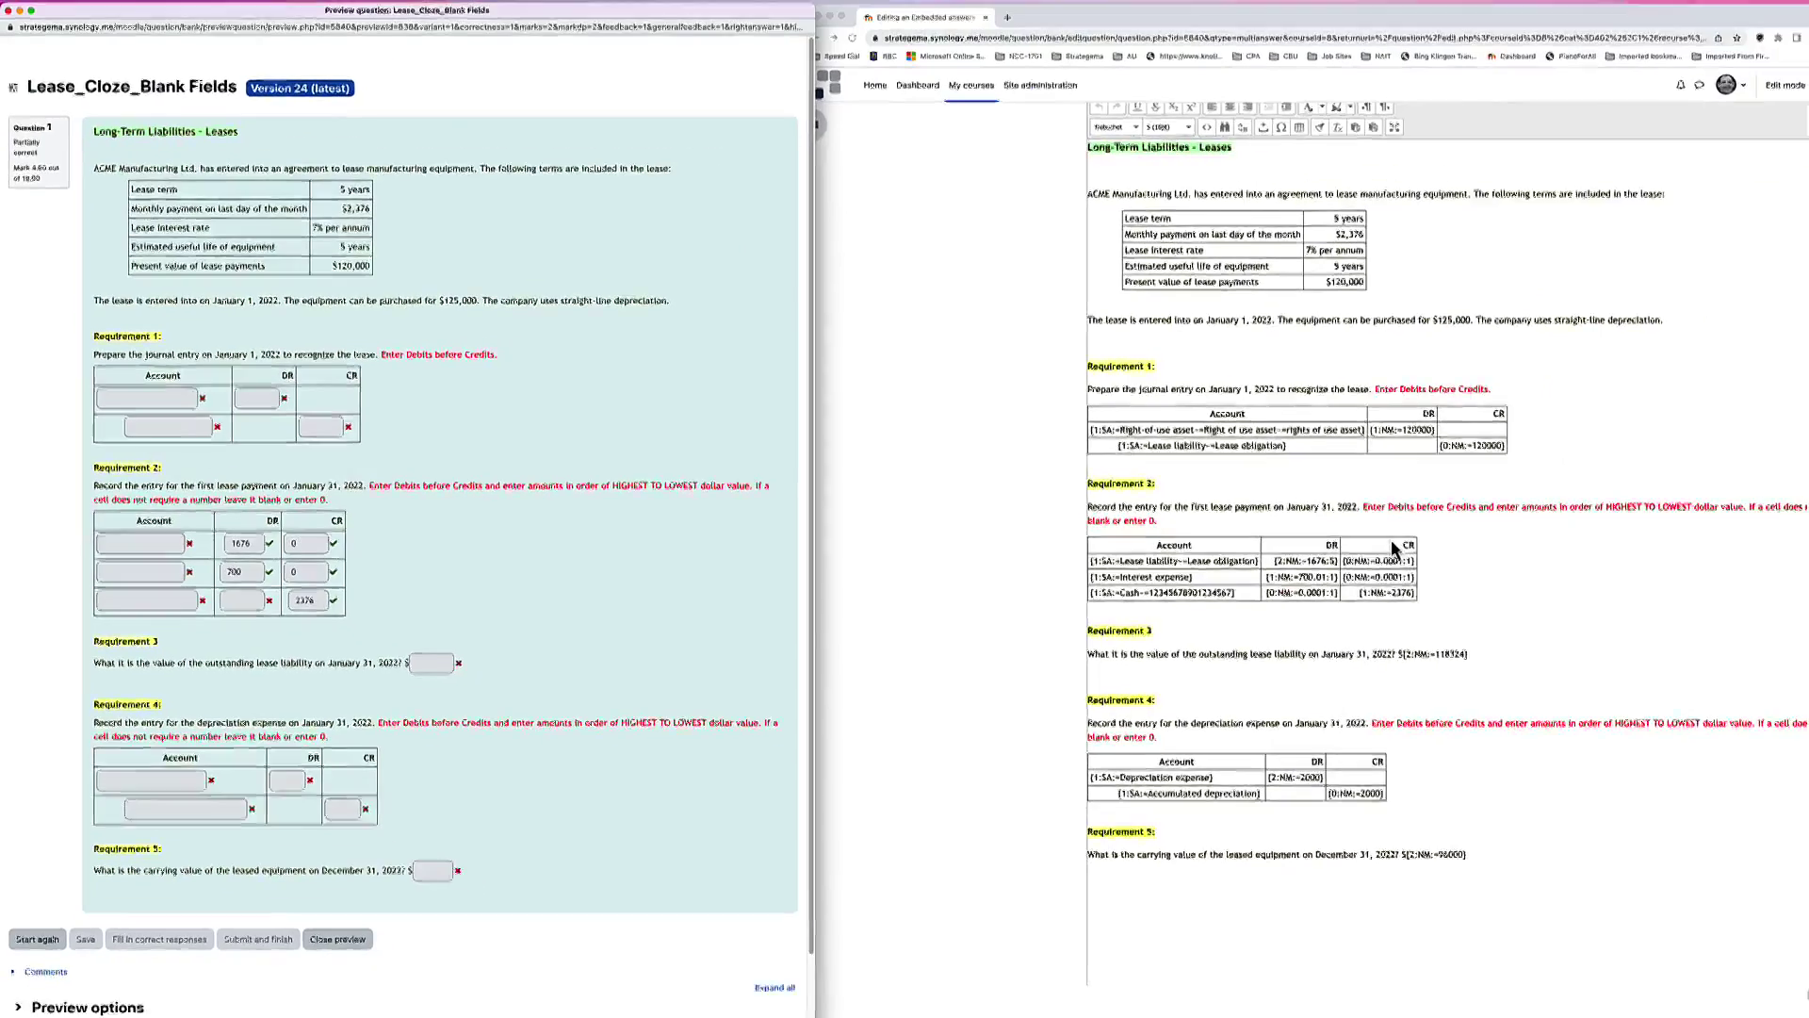
Step: Add a tolerance of 10 to the numerical code for the outstanding lease liability in Requirement 3
scroll(1393, 548, down, 2)
scroll(405, 782, down, 2)
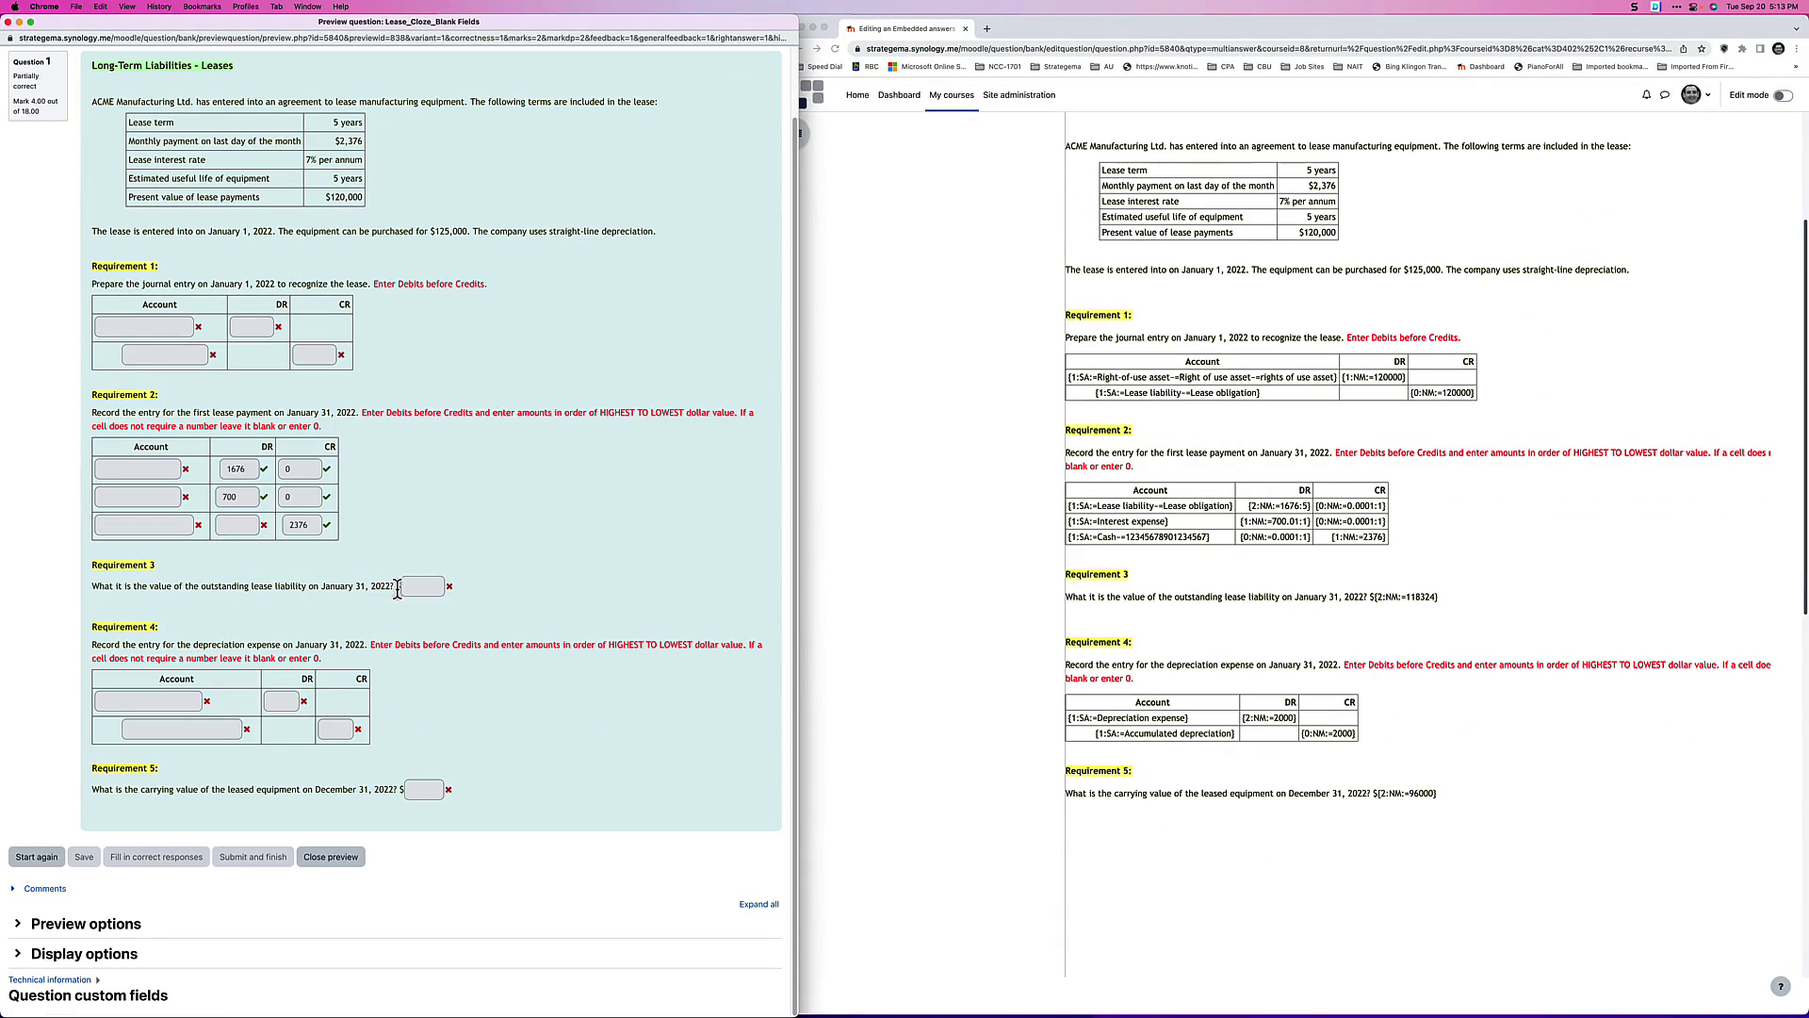
drag(131, 586, 399, 586)
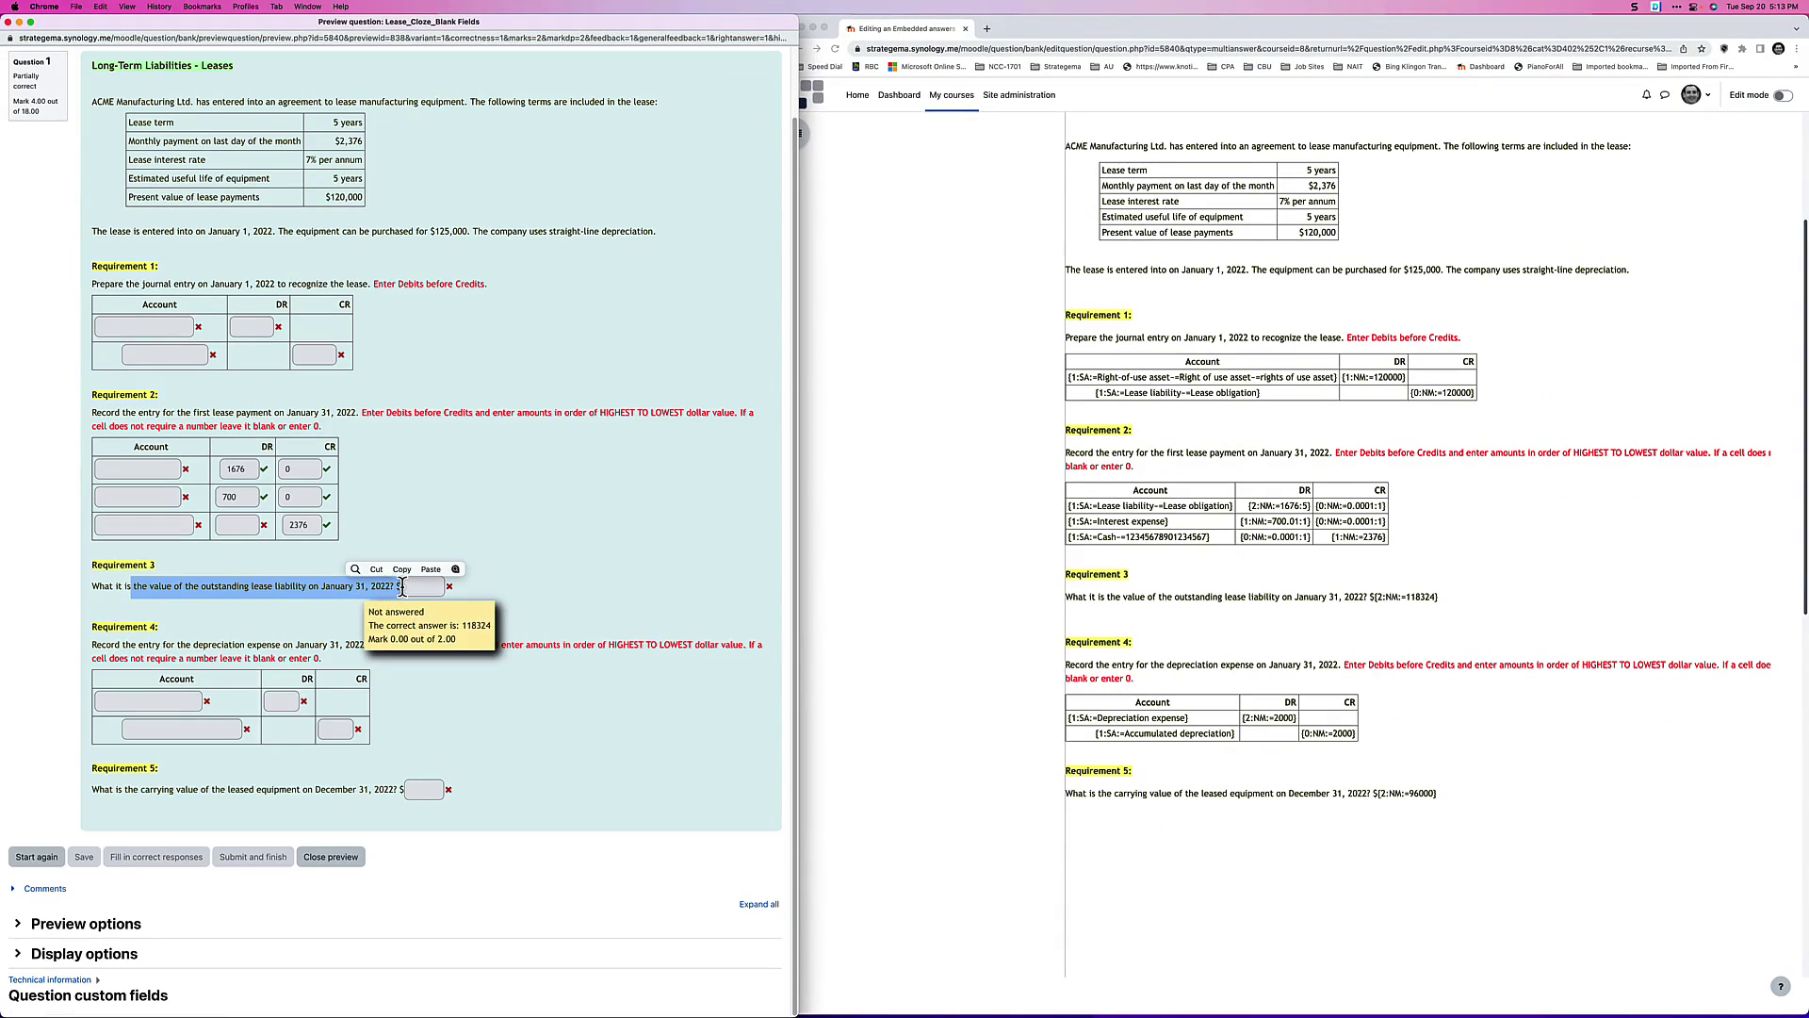
click(1428, 603)
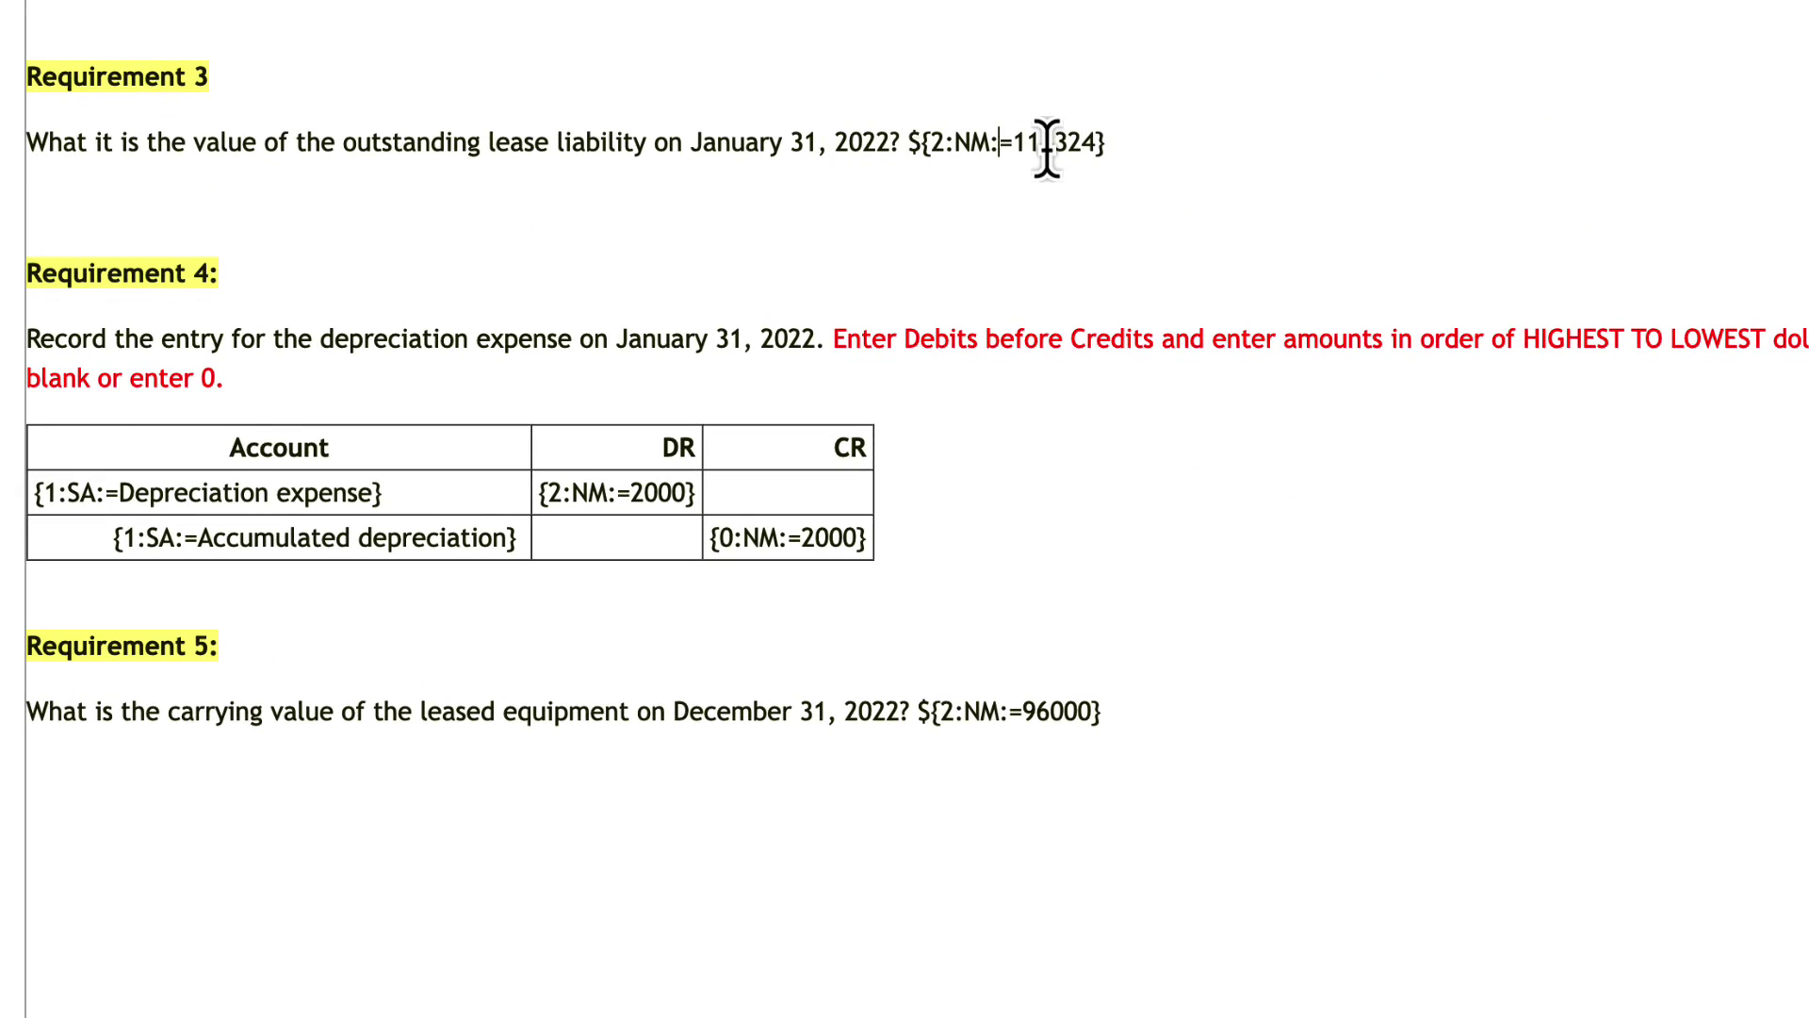
click(931, 144)
key(shift+Right)
key(Left)
key(shift+Right)
key(shift+Right)
key(shift+Right)
key(shift+Right)
key(Right)
key(shift+Right)
key(shift+Right)
key(shift+Right)
key(Right)
key(Right)
text(:10)
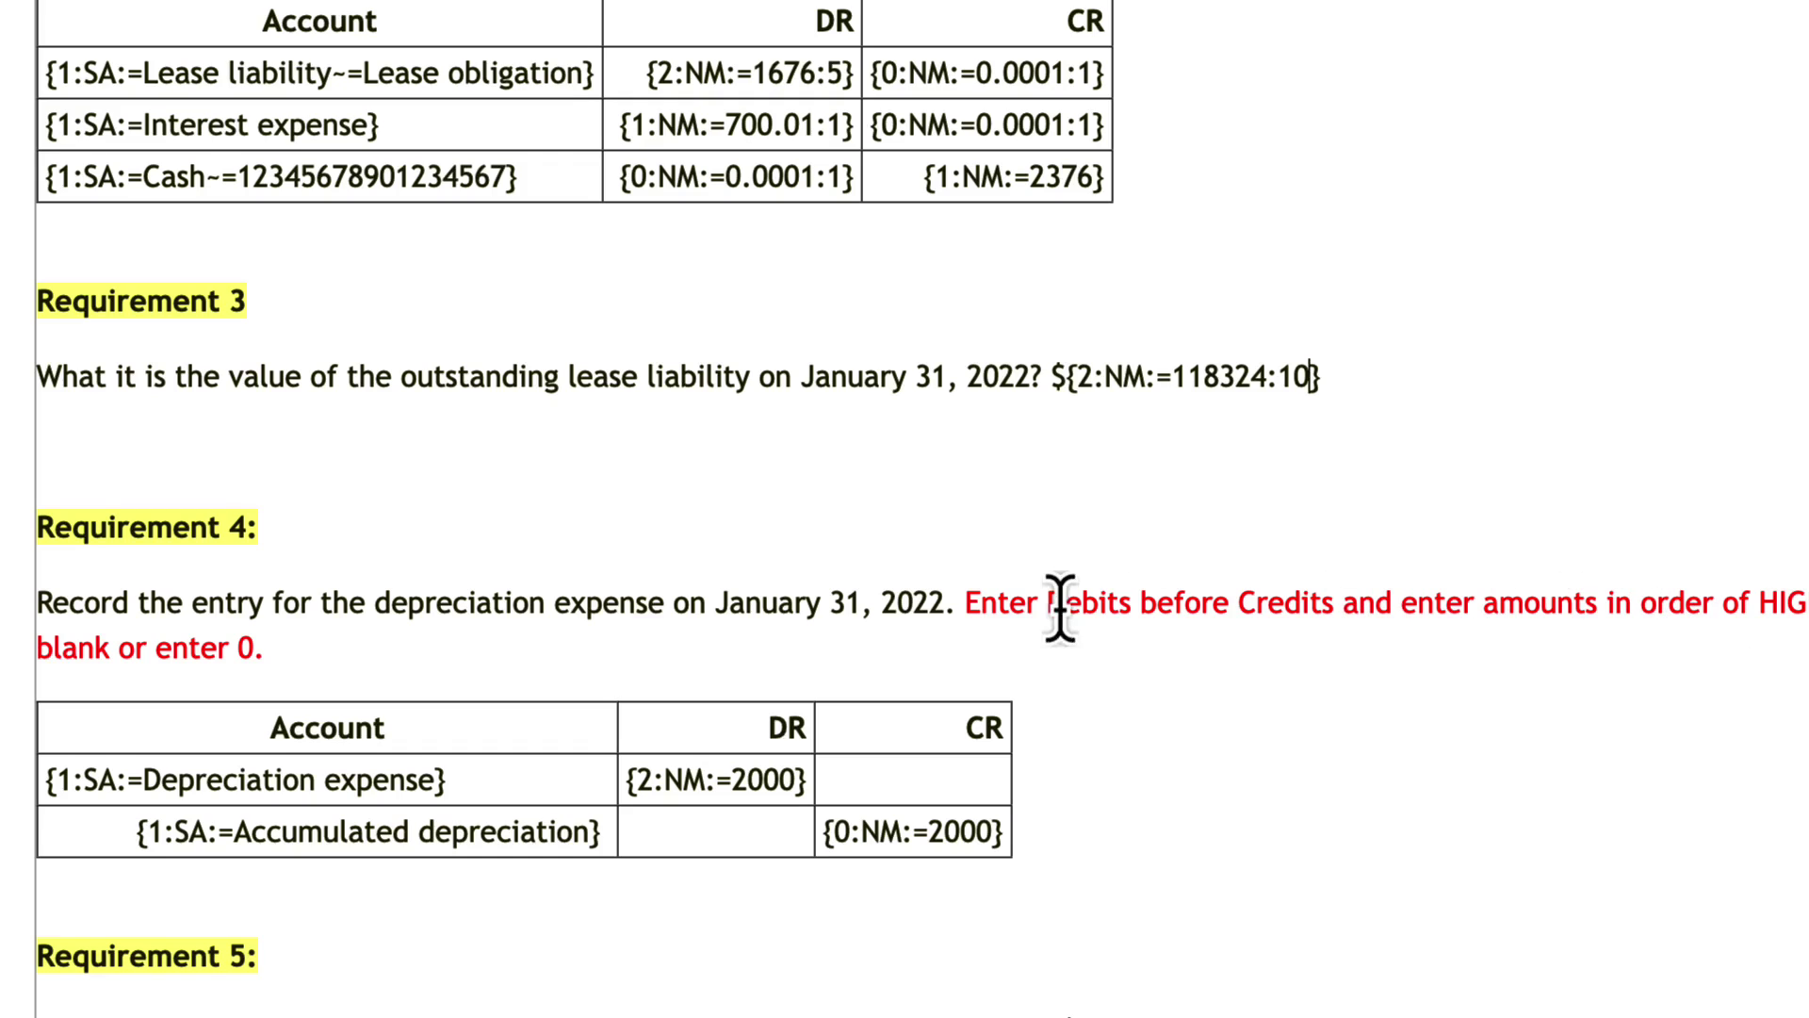
Step: Shorten the red instruction in Requirement 4 to "Enter Debits before Credits."
drag(1342, 604, 254, 650)
key(BackSpace)
key(Delete)
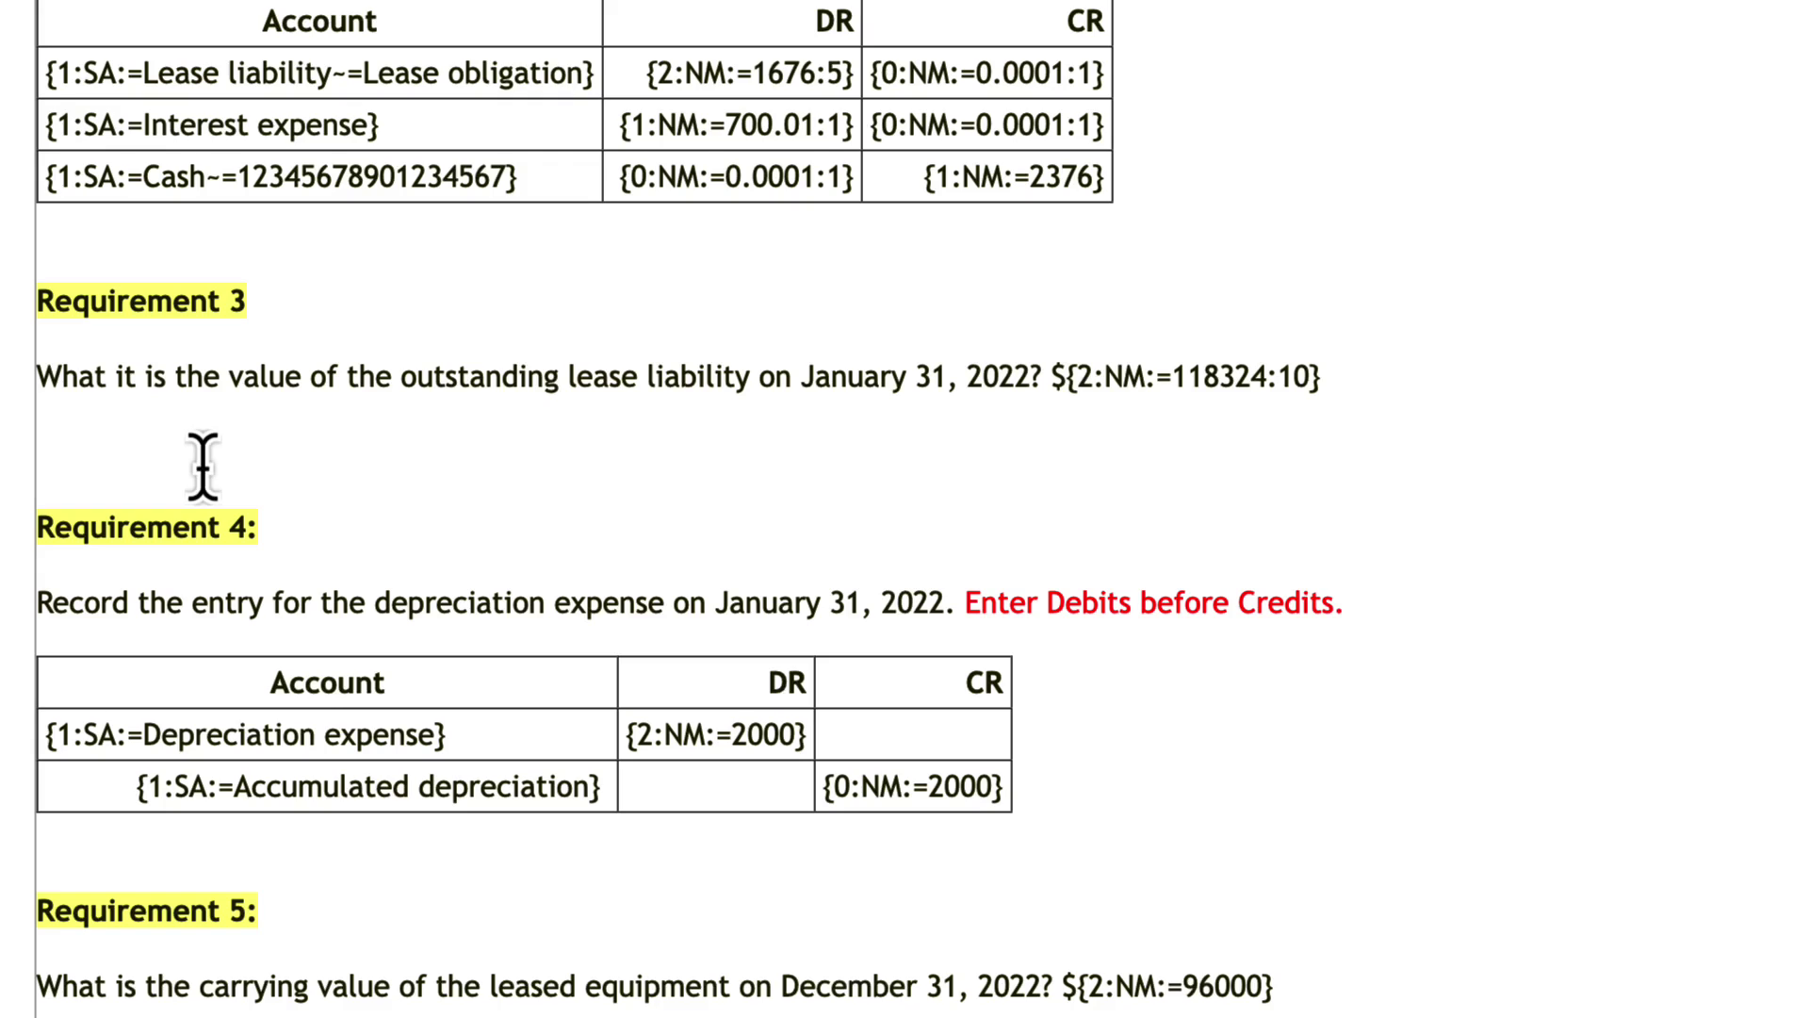
Step: Add a tolerance of 20 to the carrying value code in Requirement 5 and save the question while continuing to edit
scroll(1038, 18, down, 10)
scroll(1037, 19, up, 7)
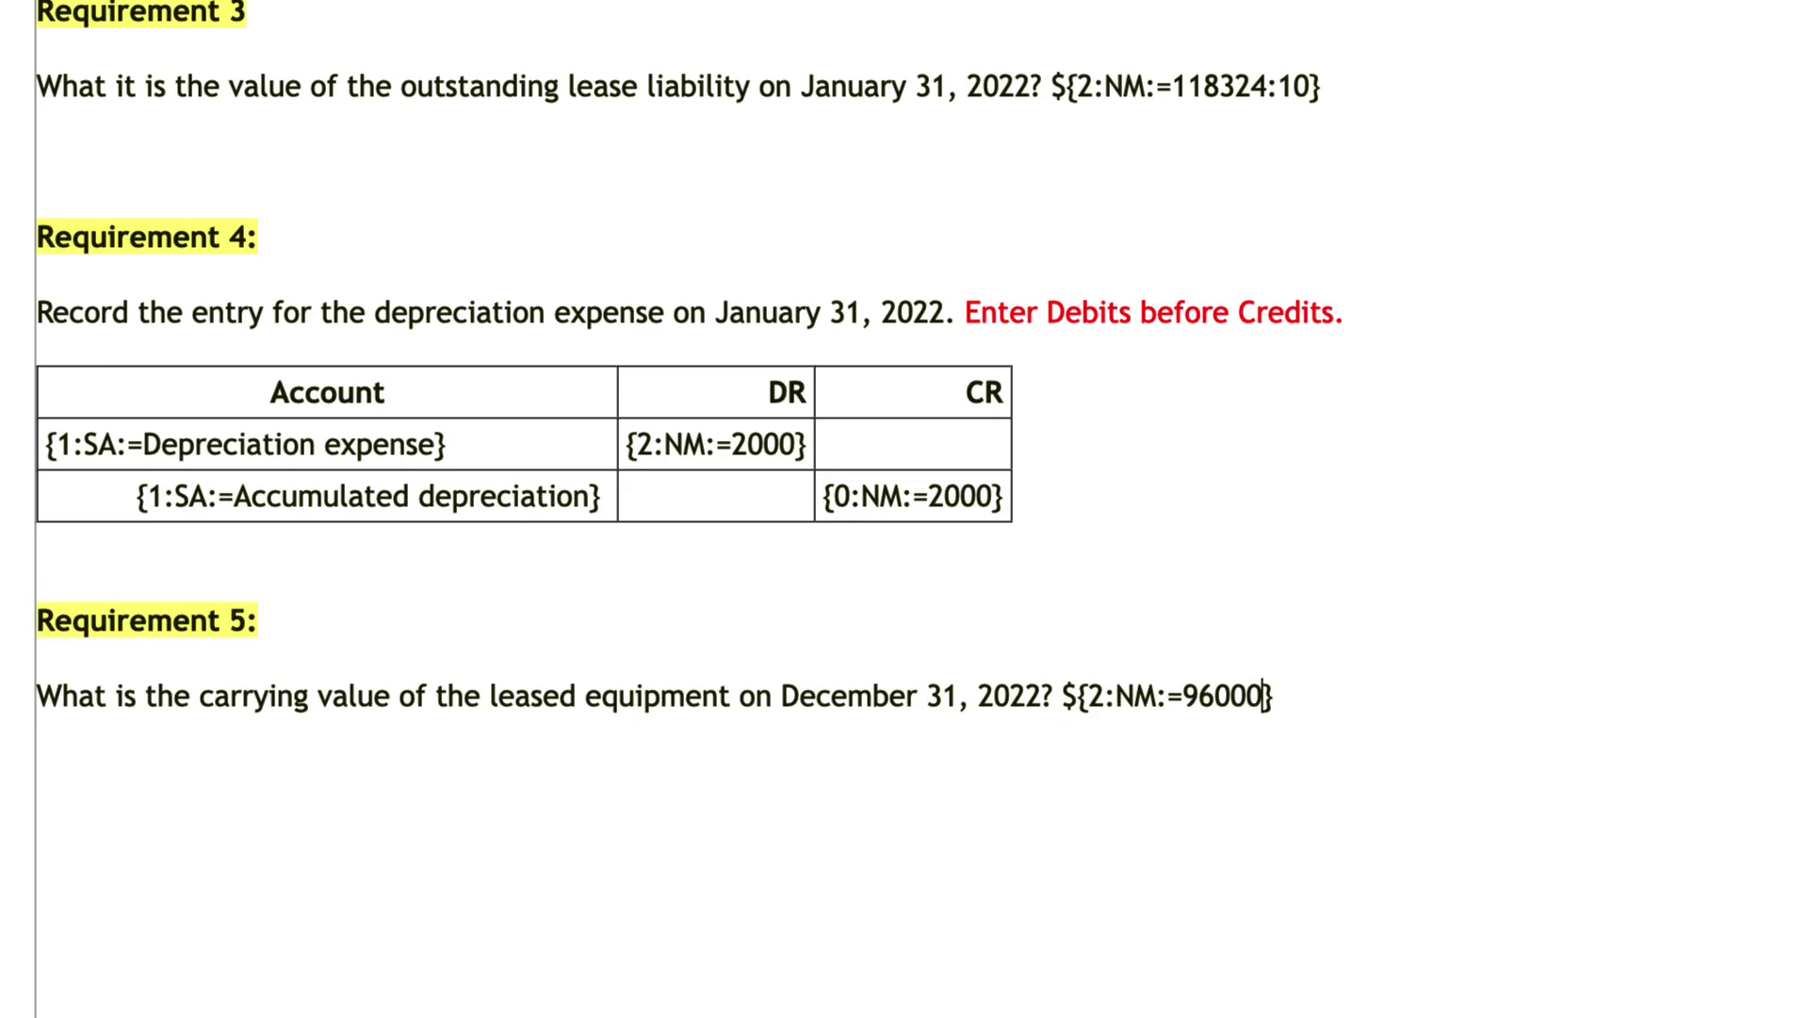
text(:20)
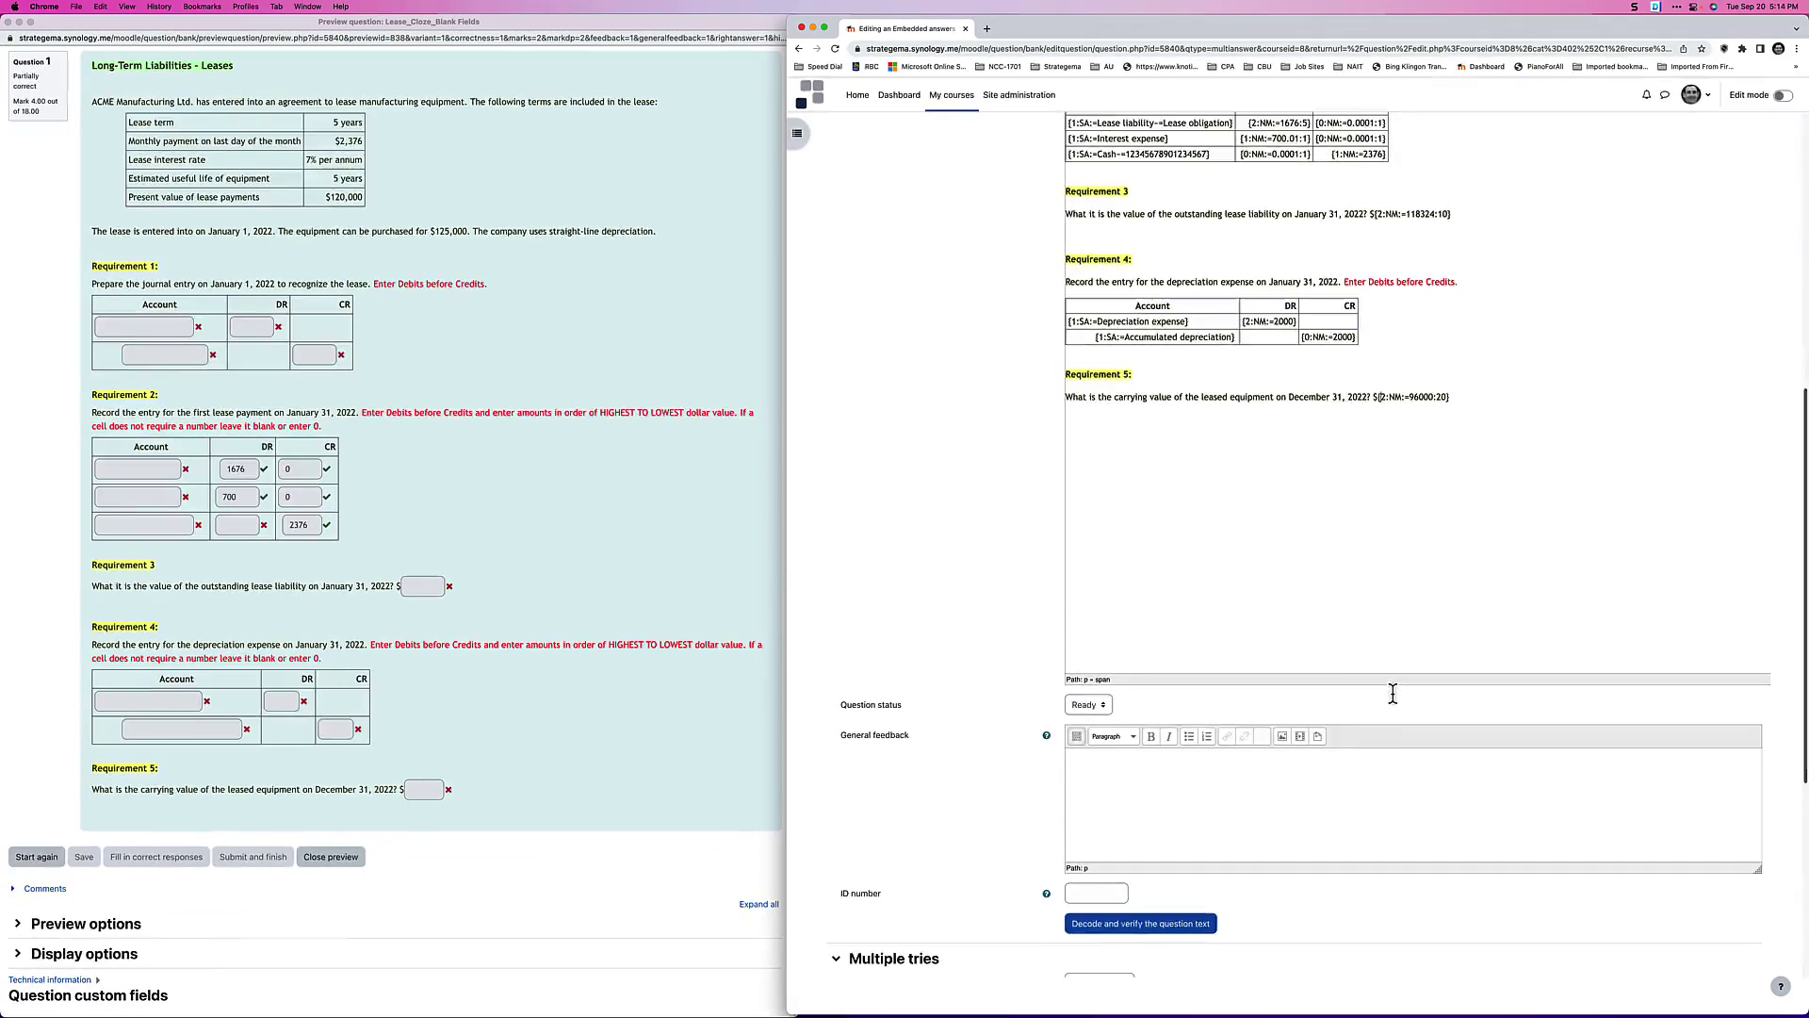
scroll(1225, 754, down, 5)
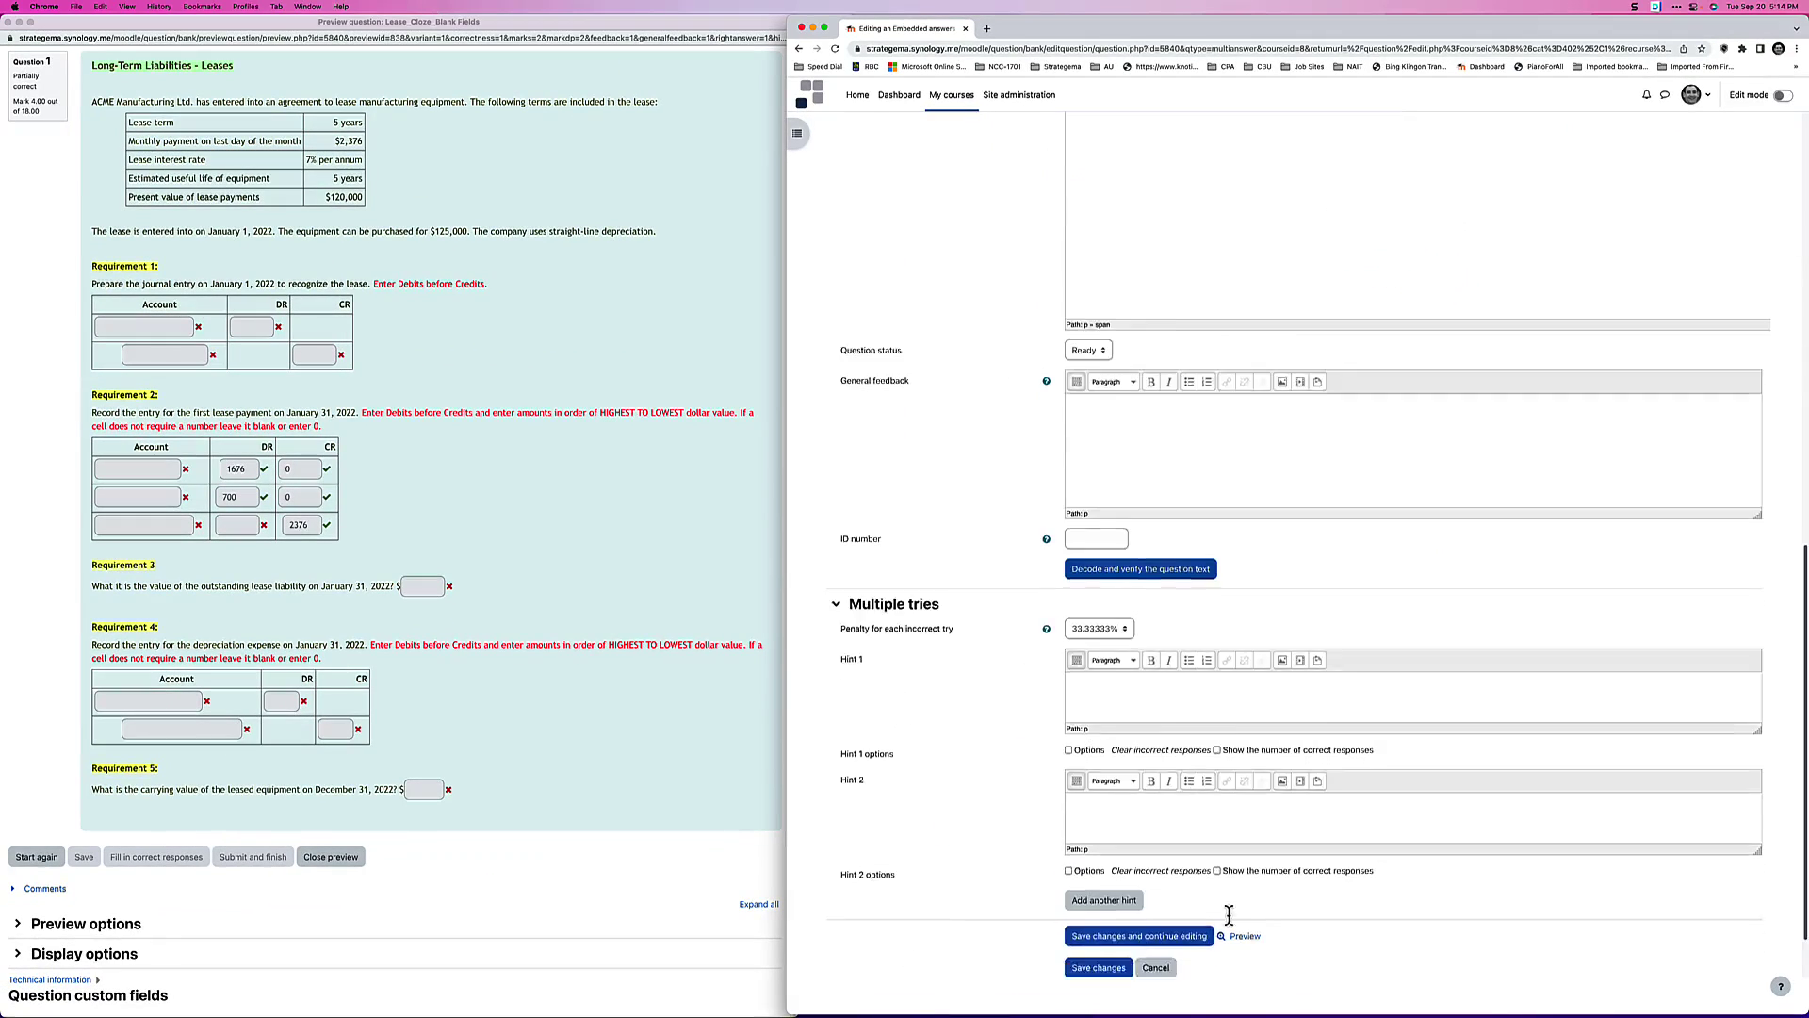
click(1156, 858)
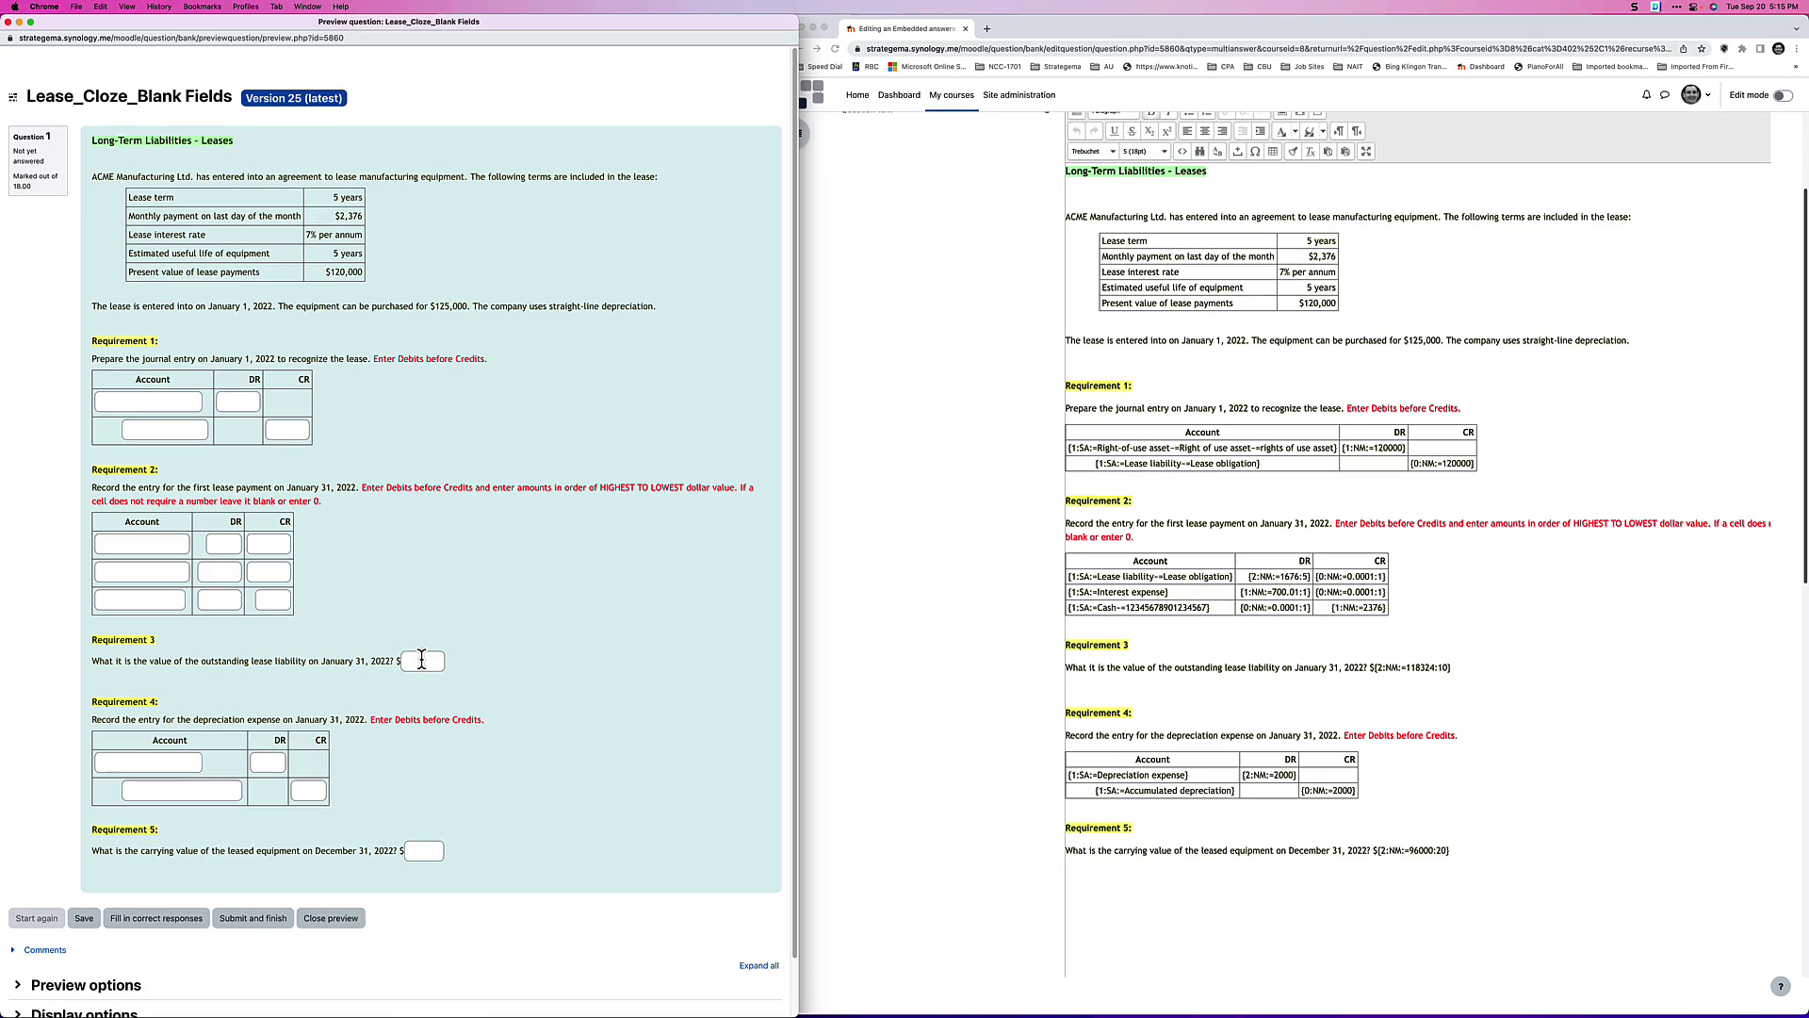
Step: In a fresh preview, answer Requirement 3 with 118330 and record depreciation expense and accumulated depreciation at 2000 each in Requirement 4
text(1183)
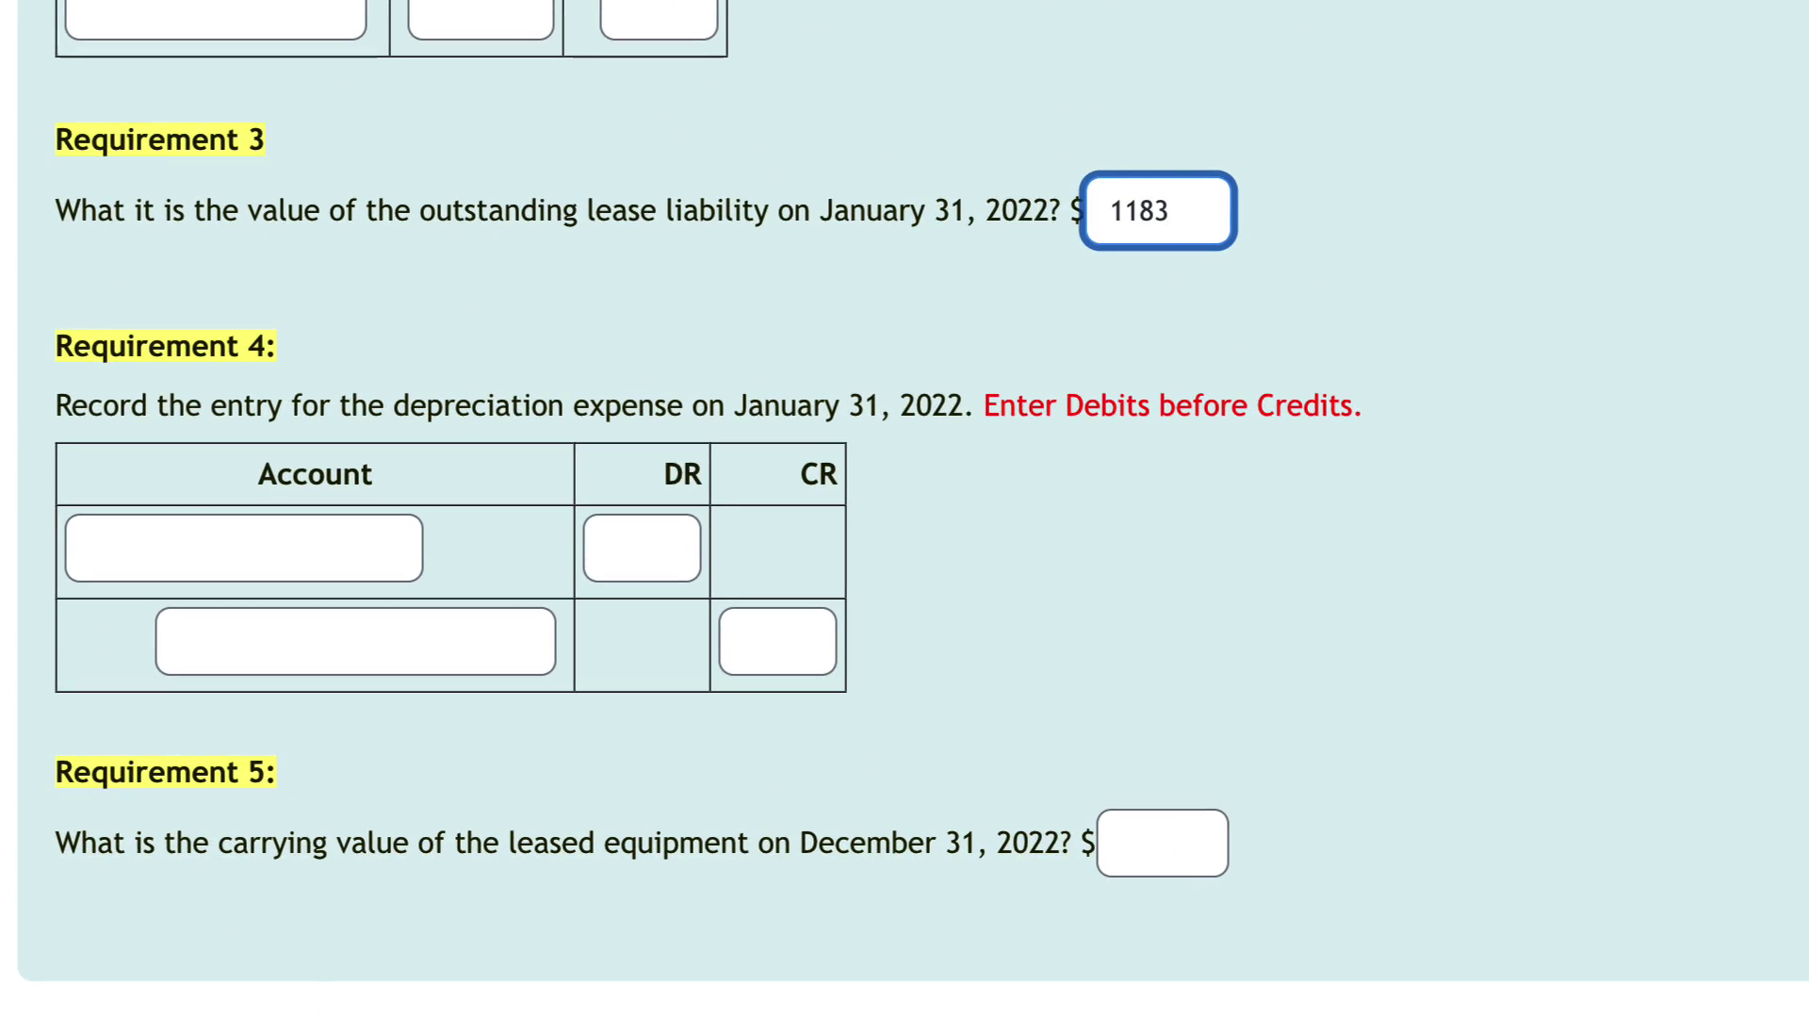
text(30)
click(368, 542)
text(depreication epxrnse)
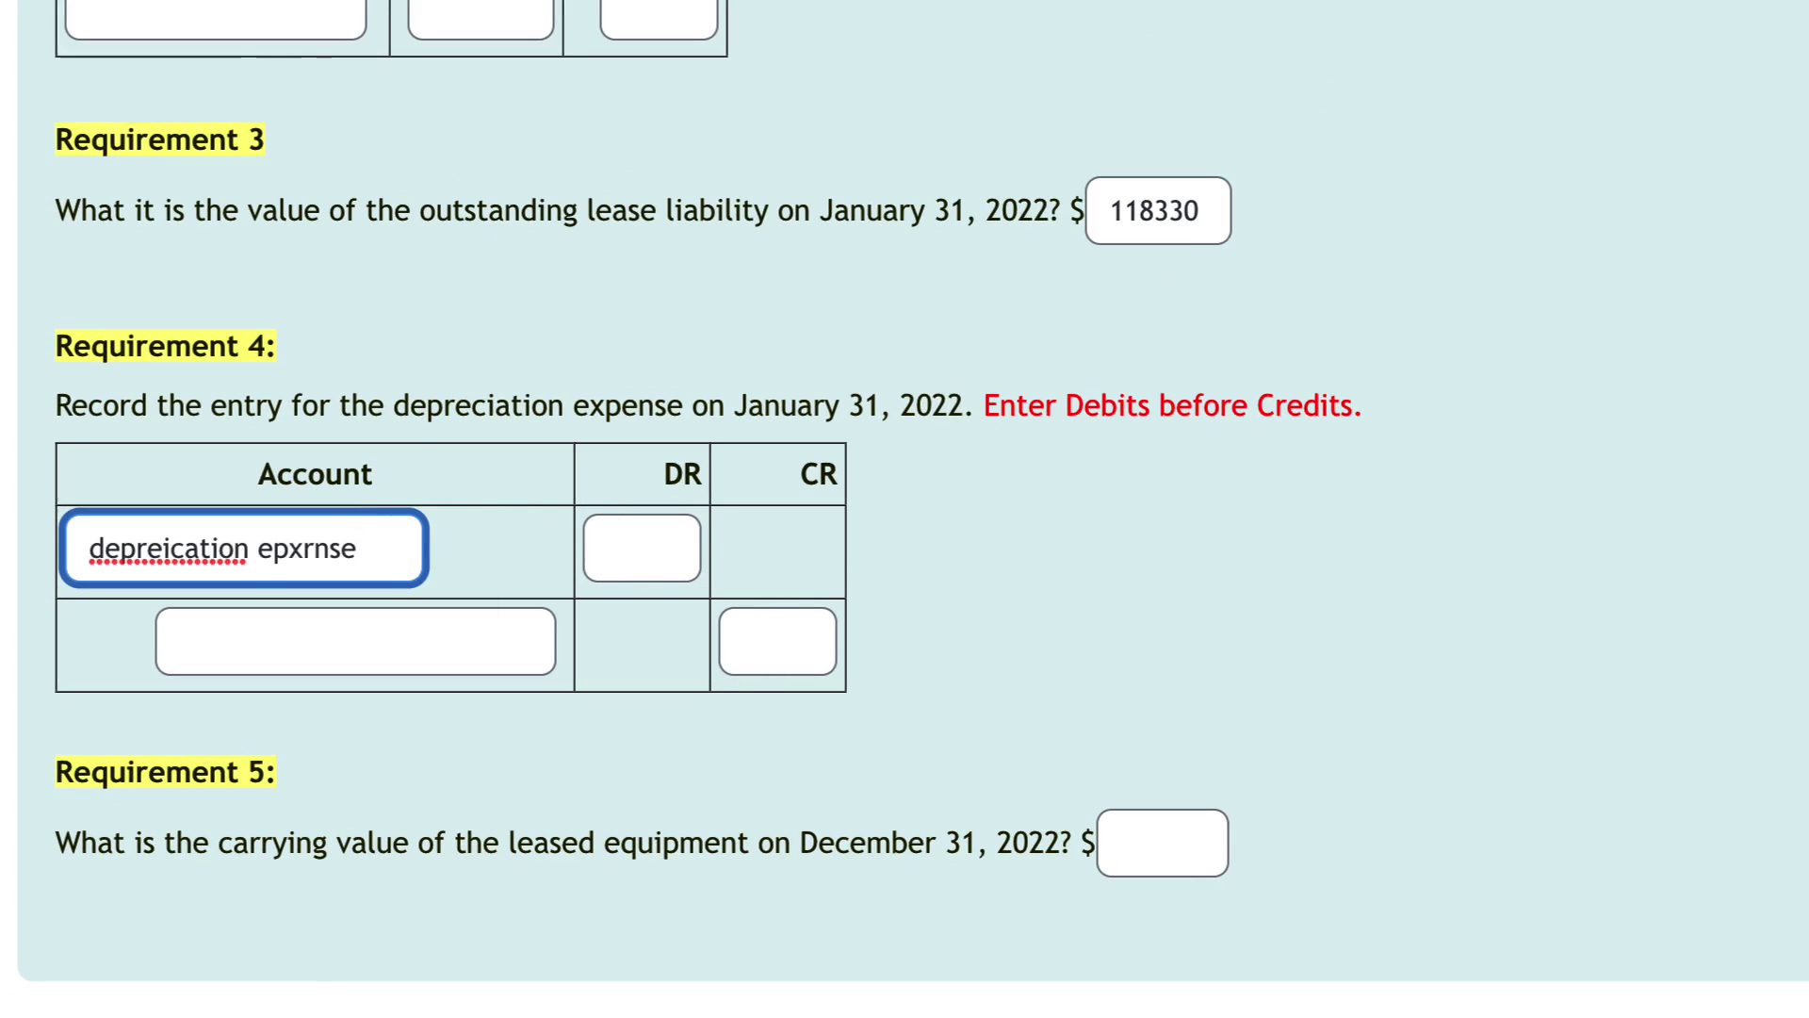
key(Tab)
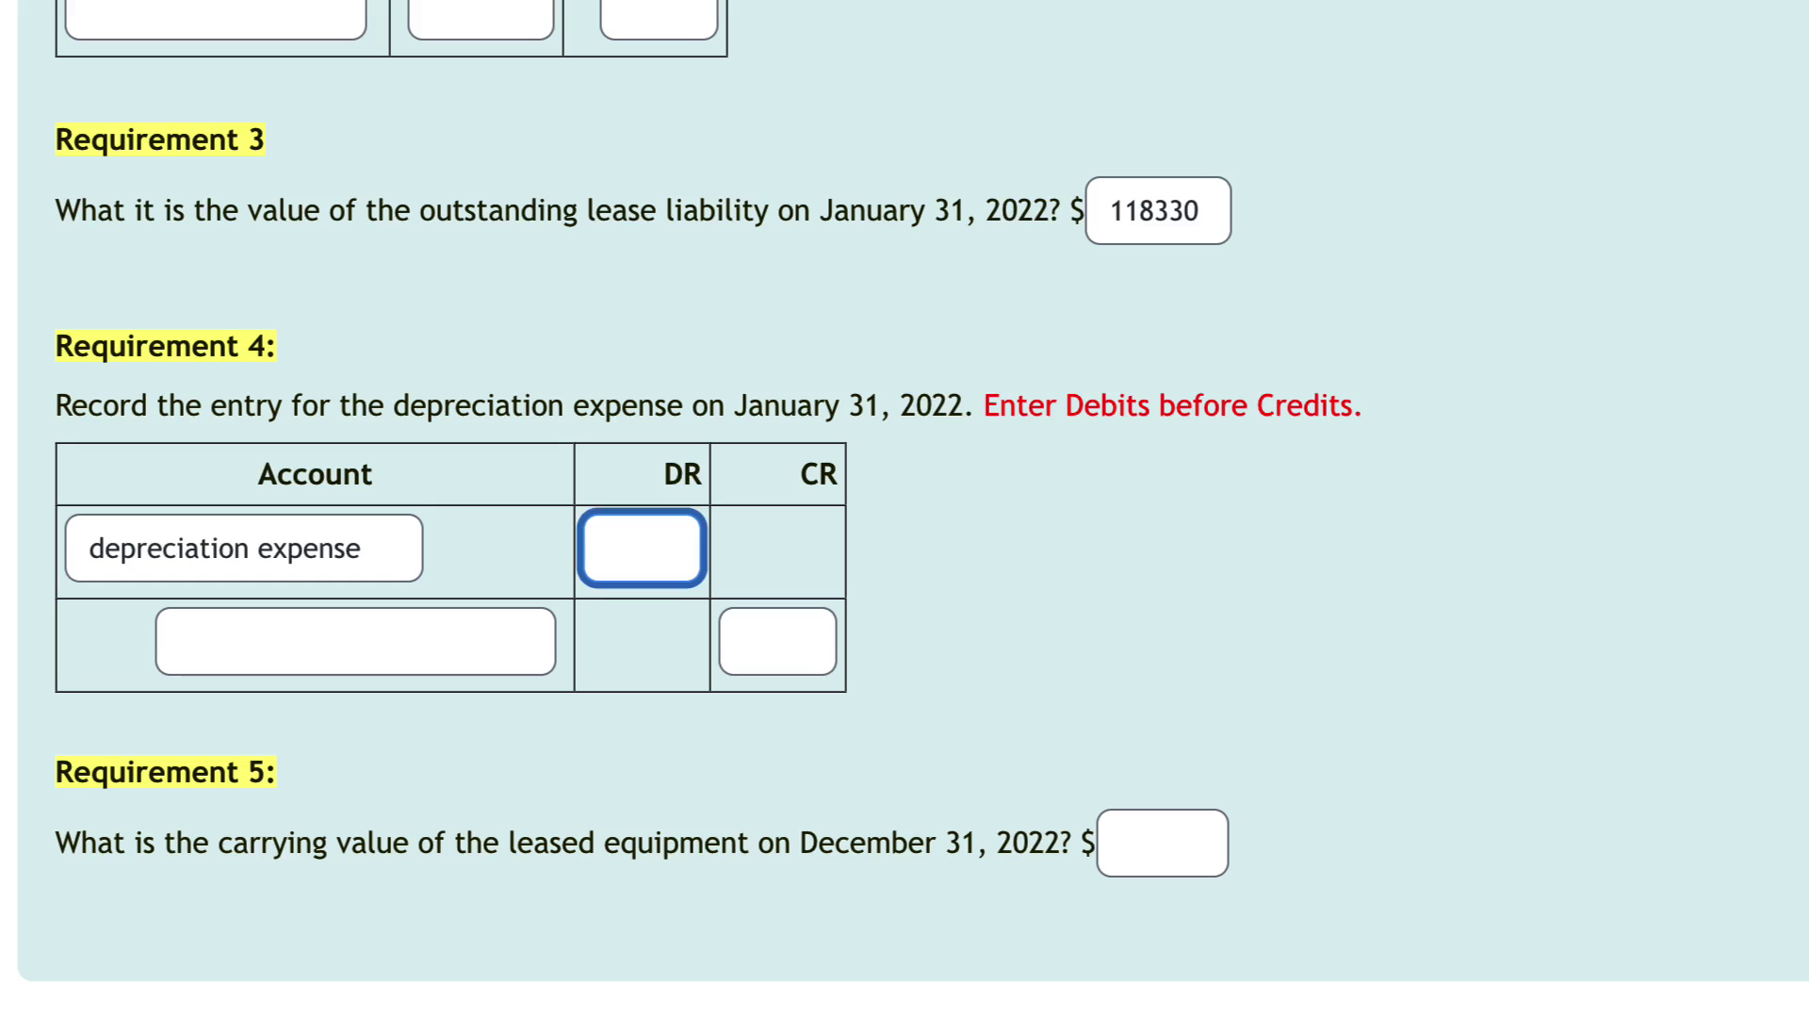
text(2000)
key(Tab)
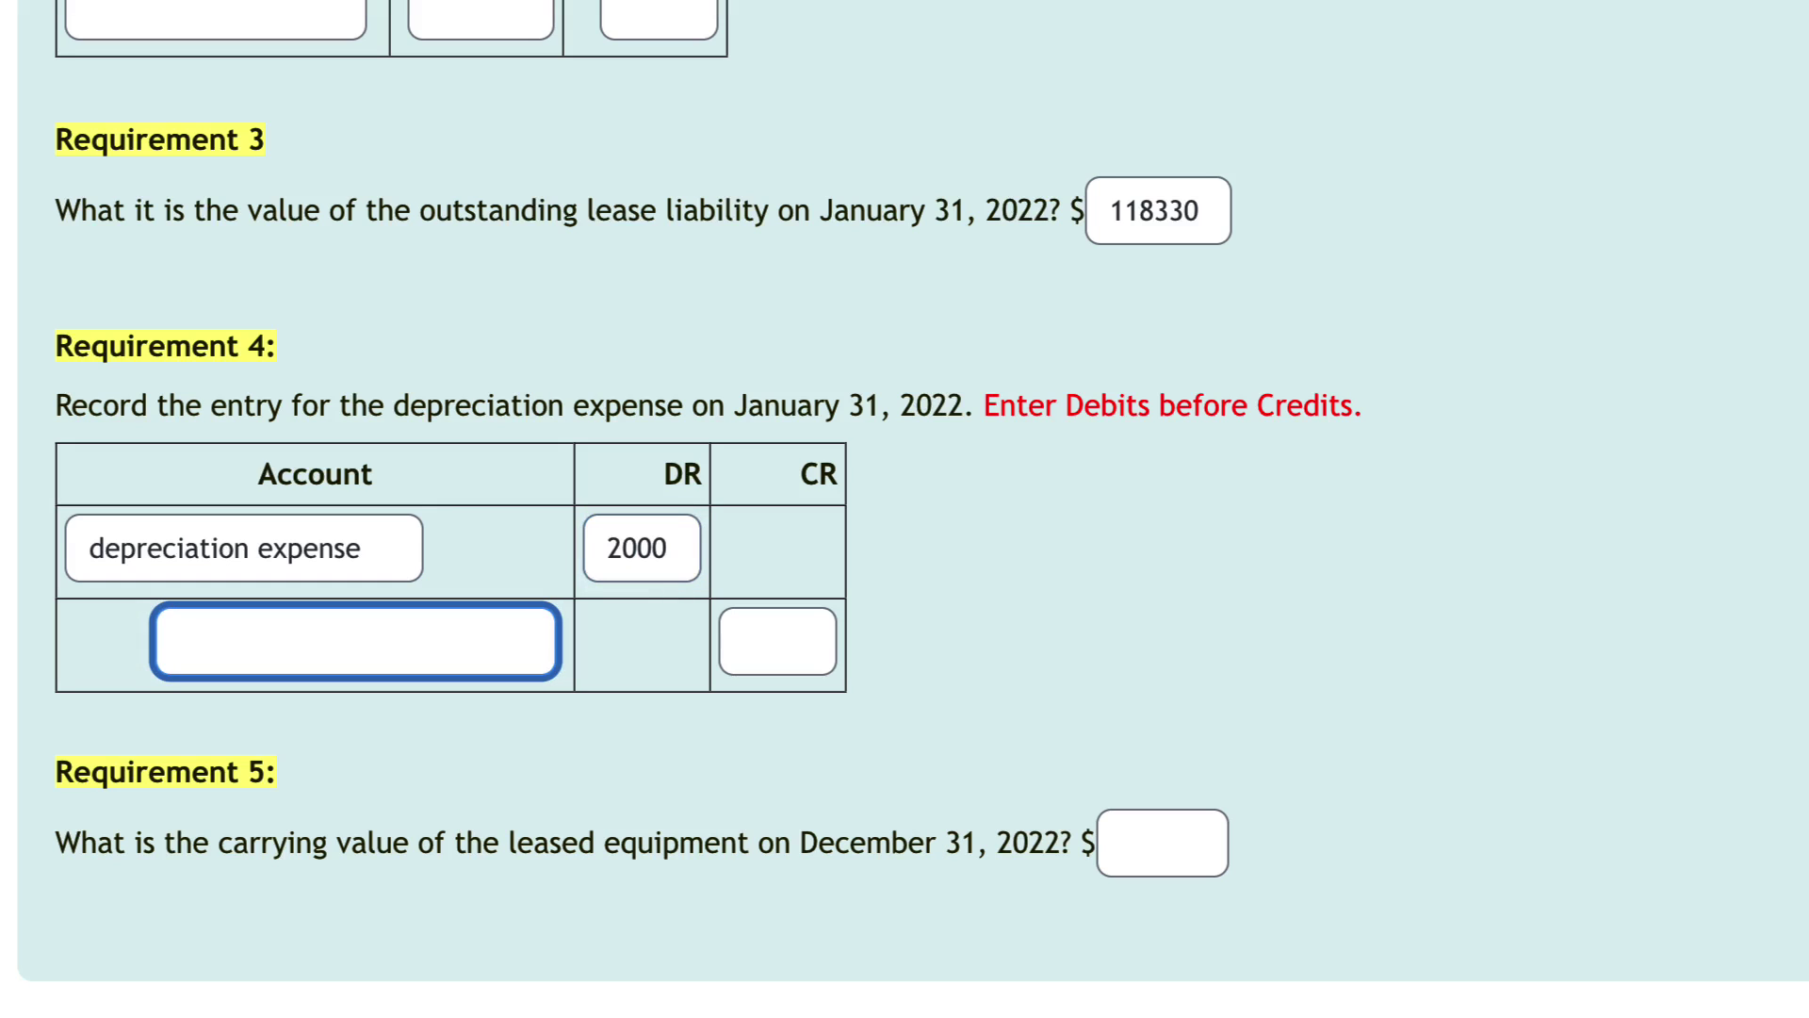
text(accumulated d)
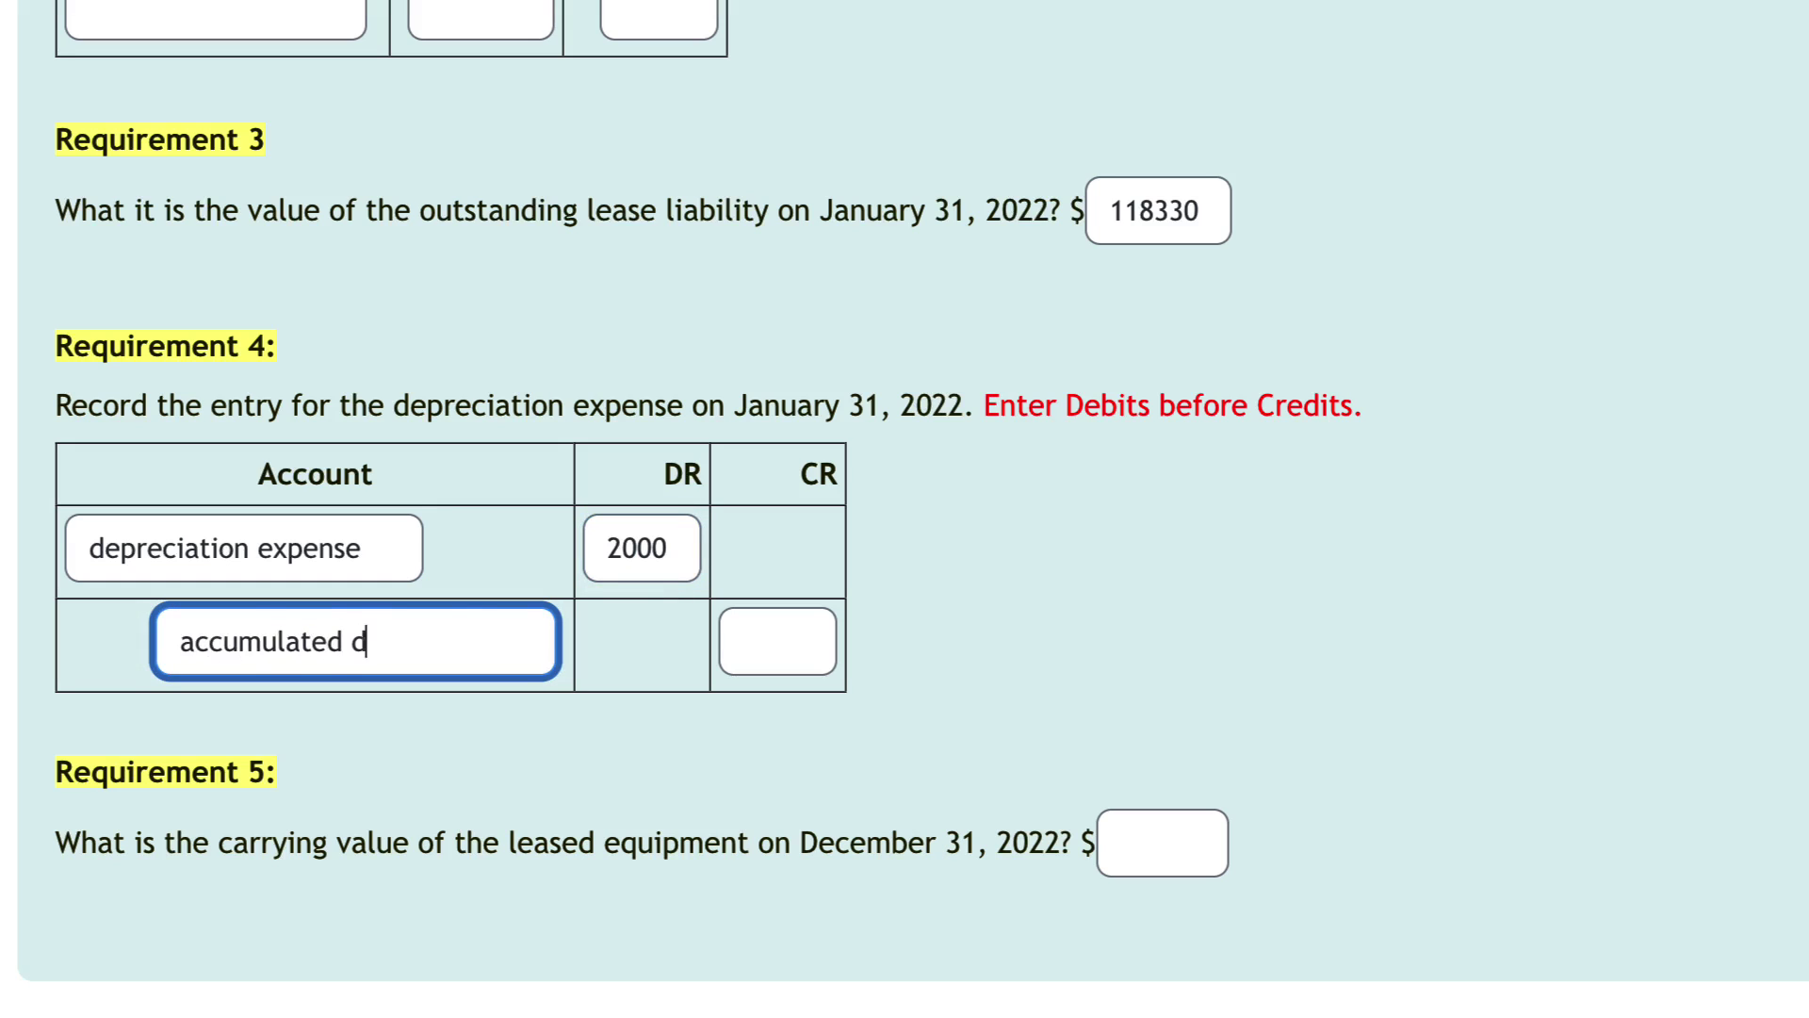
text(epreciation)
key(Tab)
text(2000)
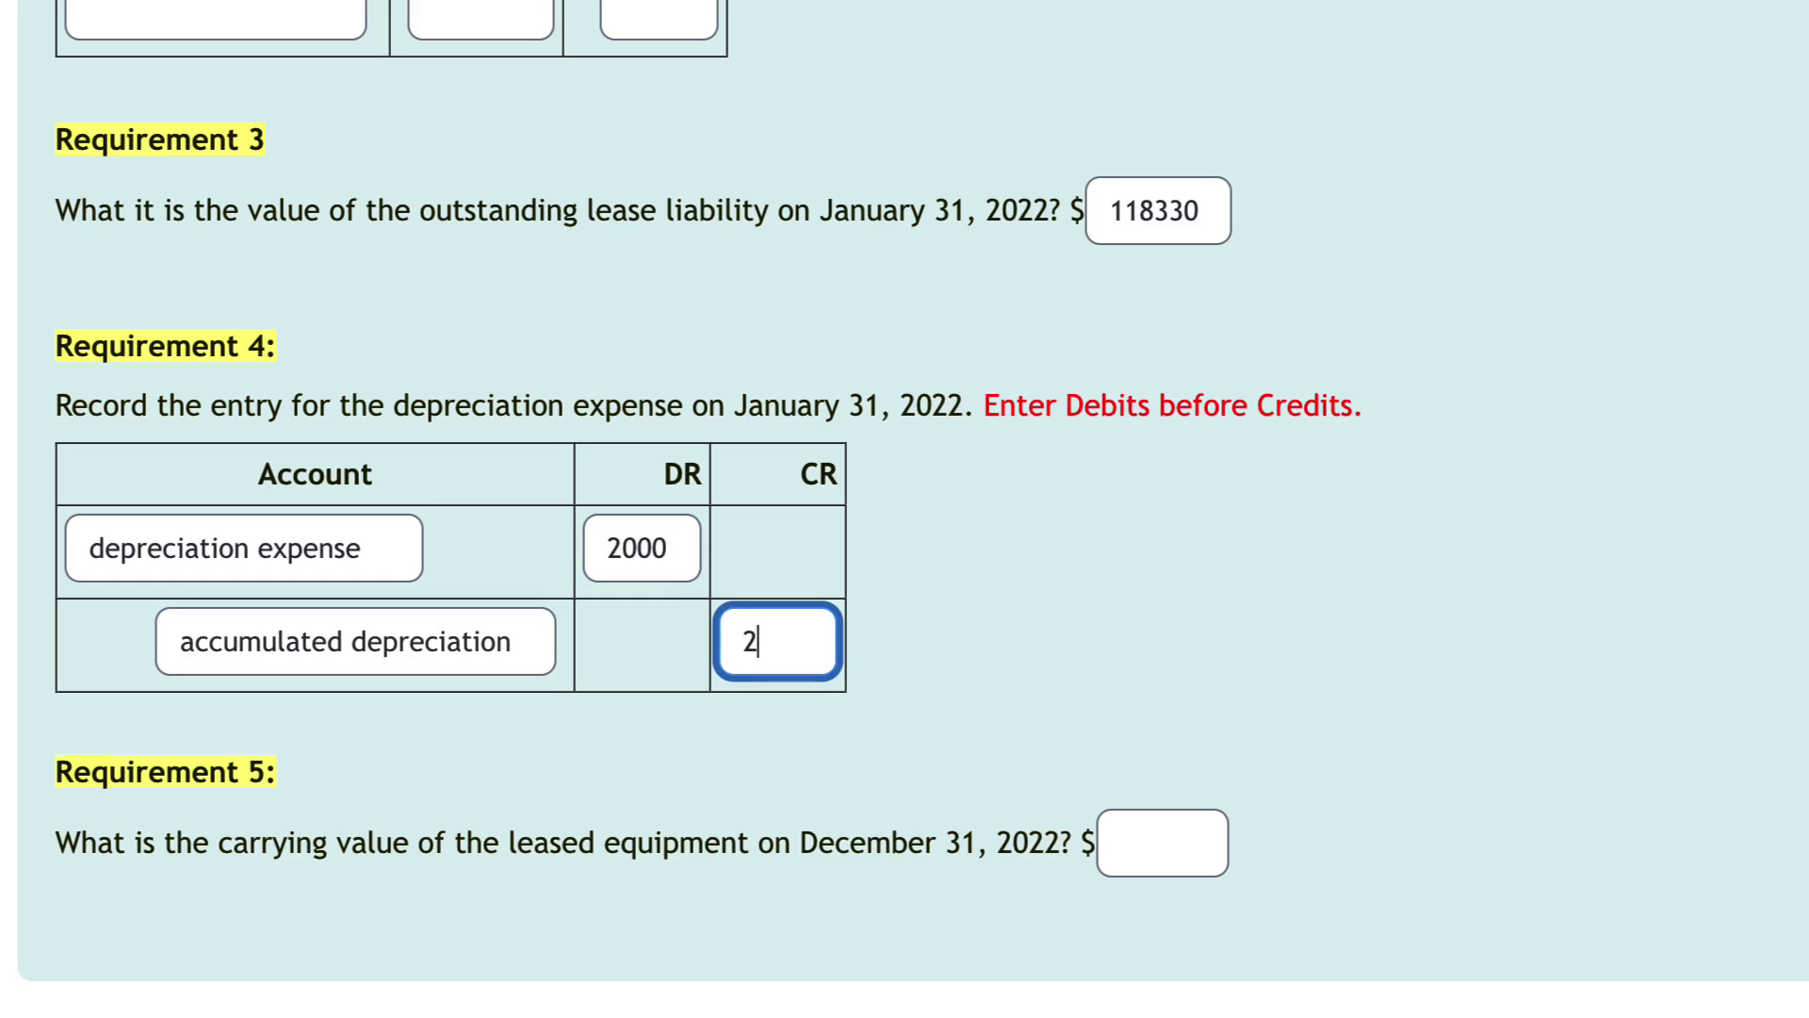
Step: Enter 2000 as the carrying value in Requirement 5, submit the attempt and check its marking
click(1163, 836)
text(2000)
key(Return)
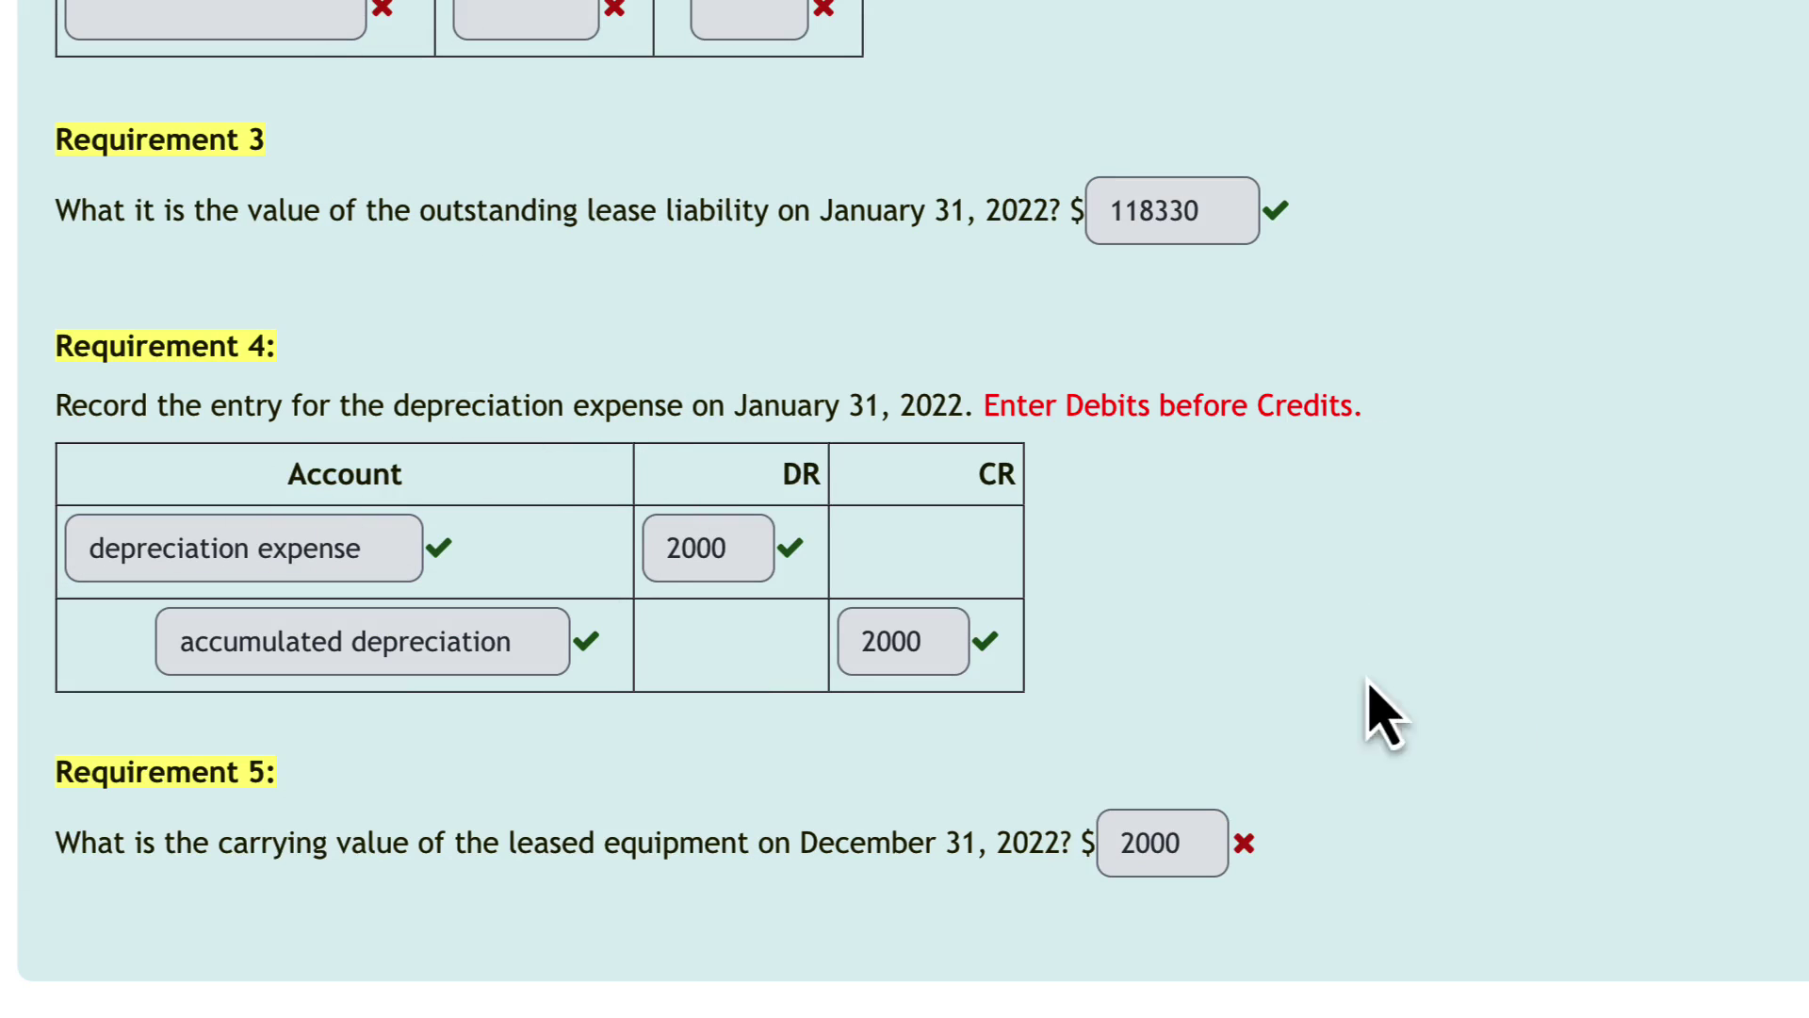
mouse_move(1223, 826)
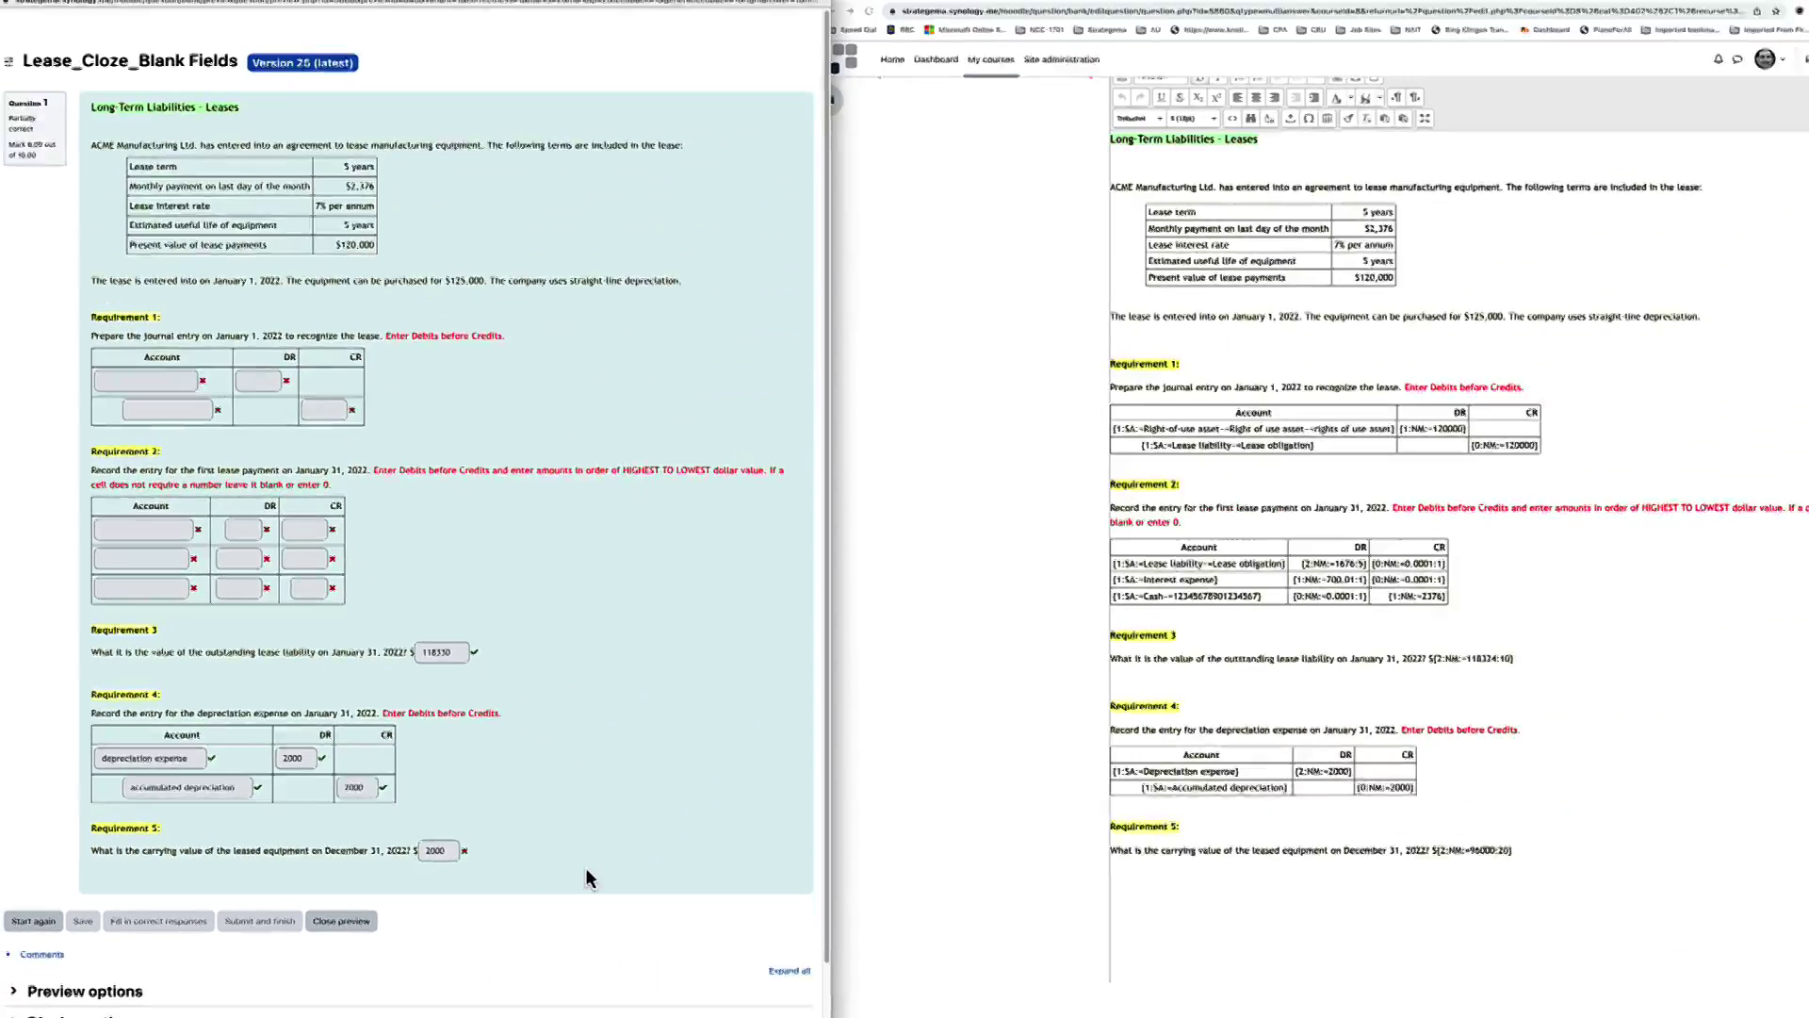
Step: Add "dep exp" and "acc dep" as alternative correct answers to Requirement 4's account codes and save while continuing to edit
click(1184, 780)
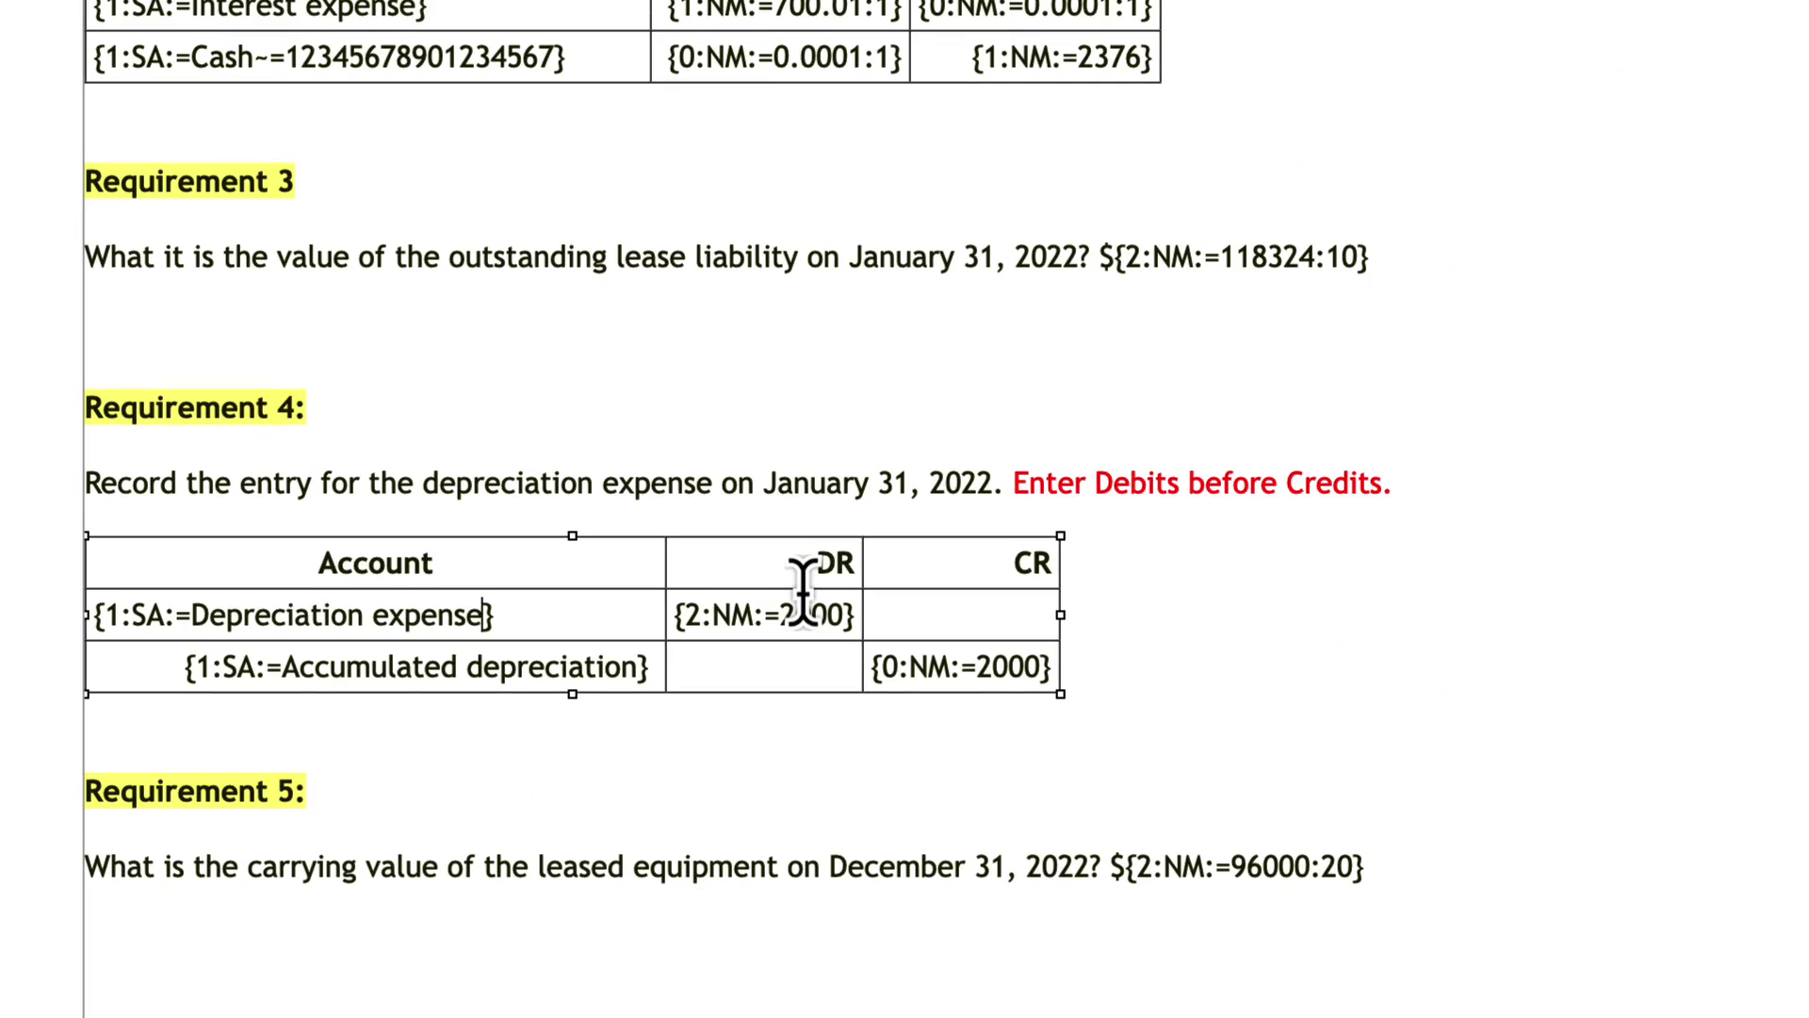
text(~=dep exp)
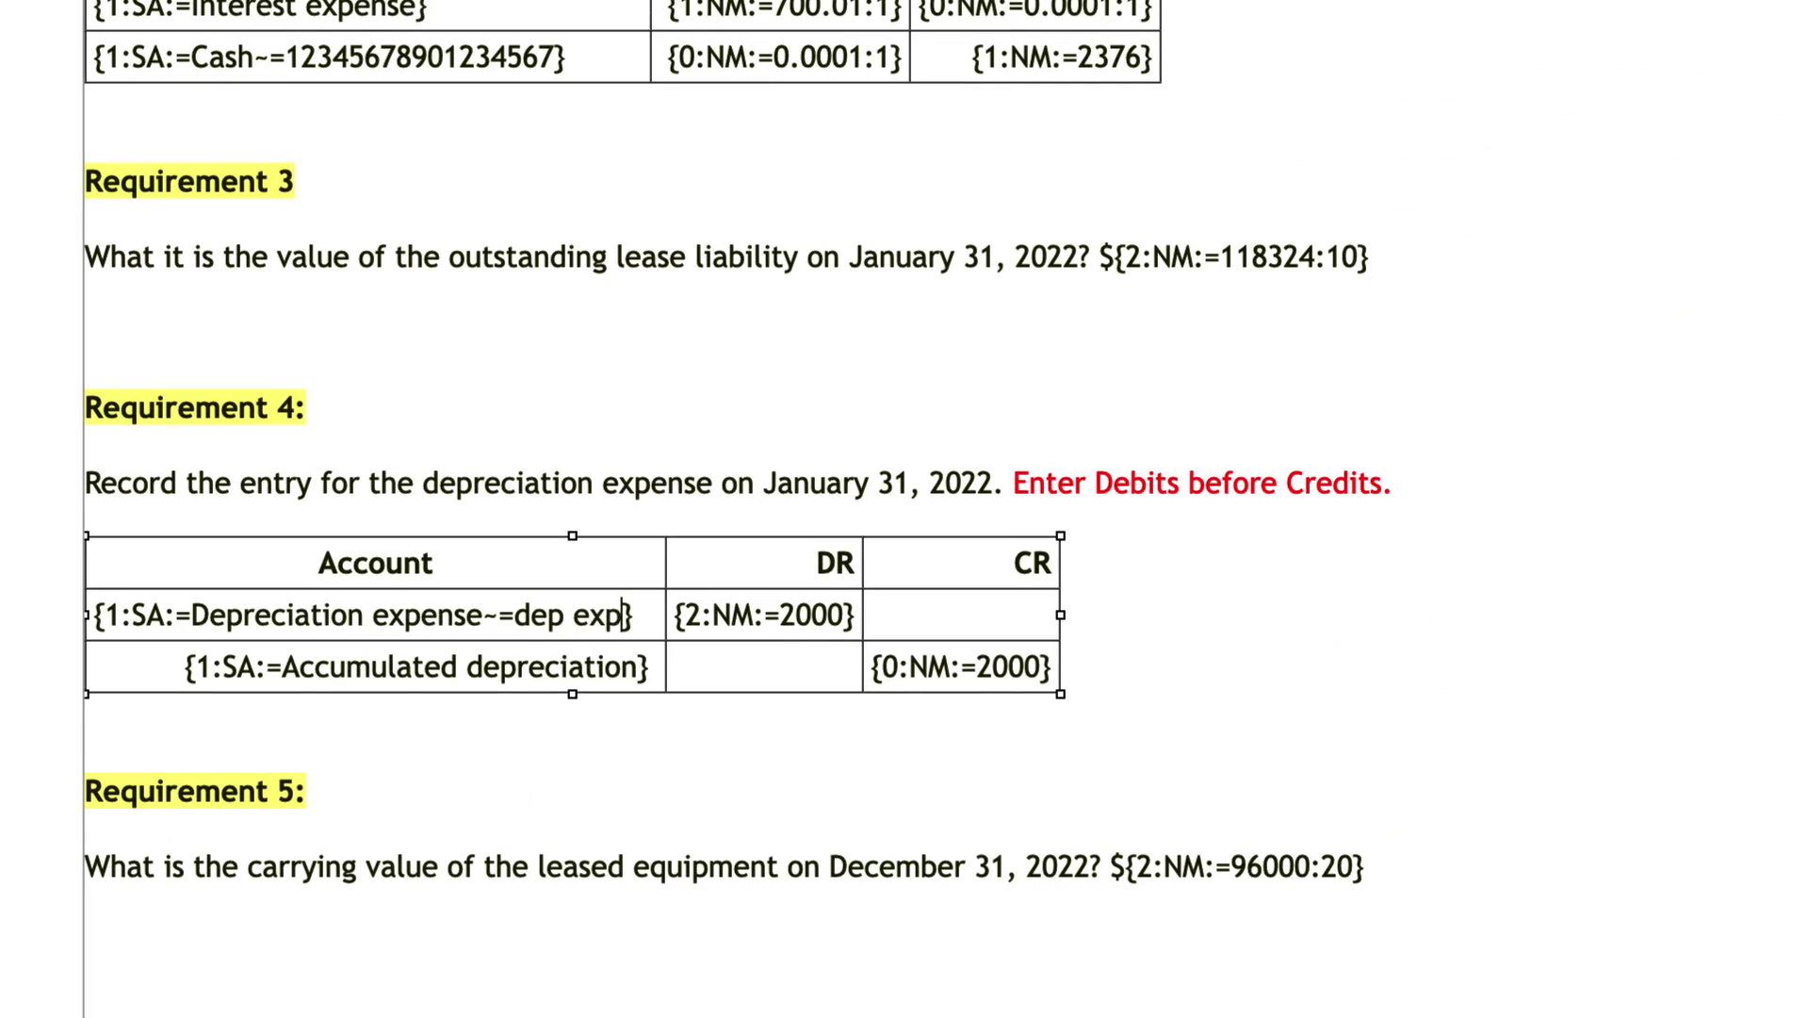
click(645, 671)
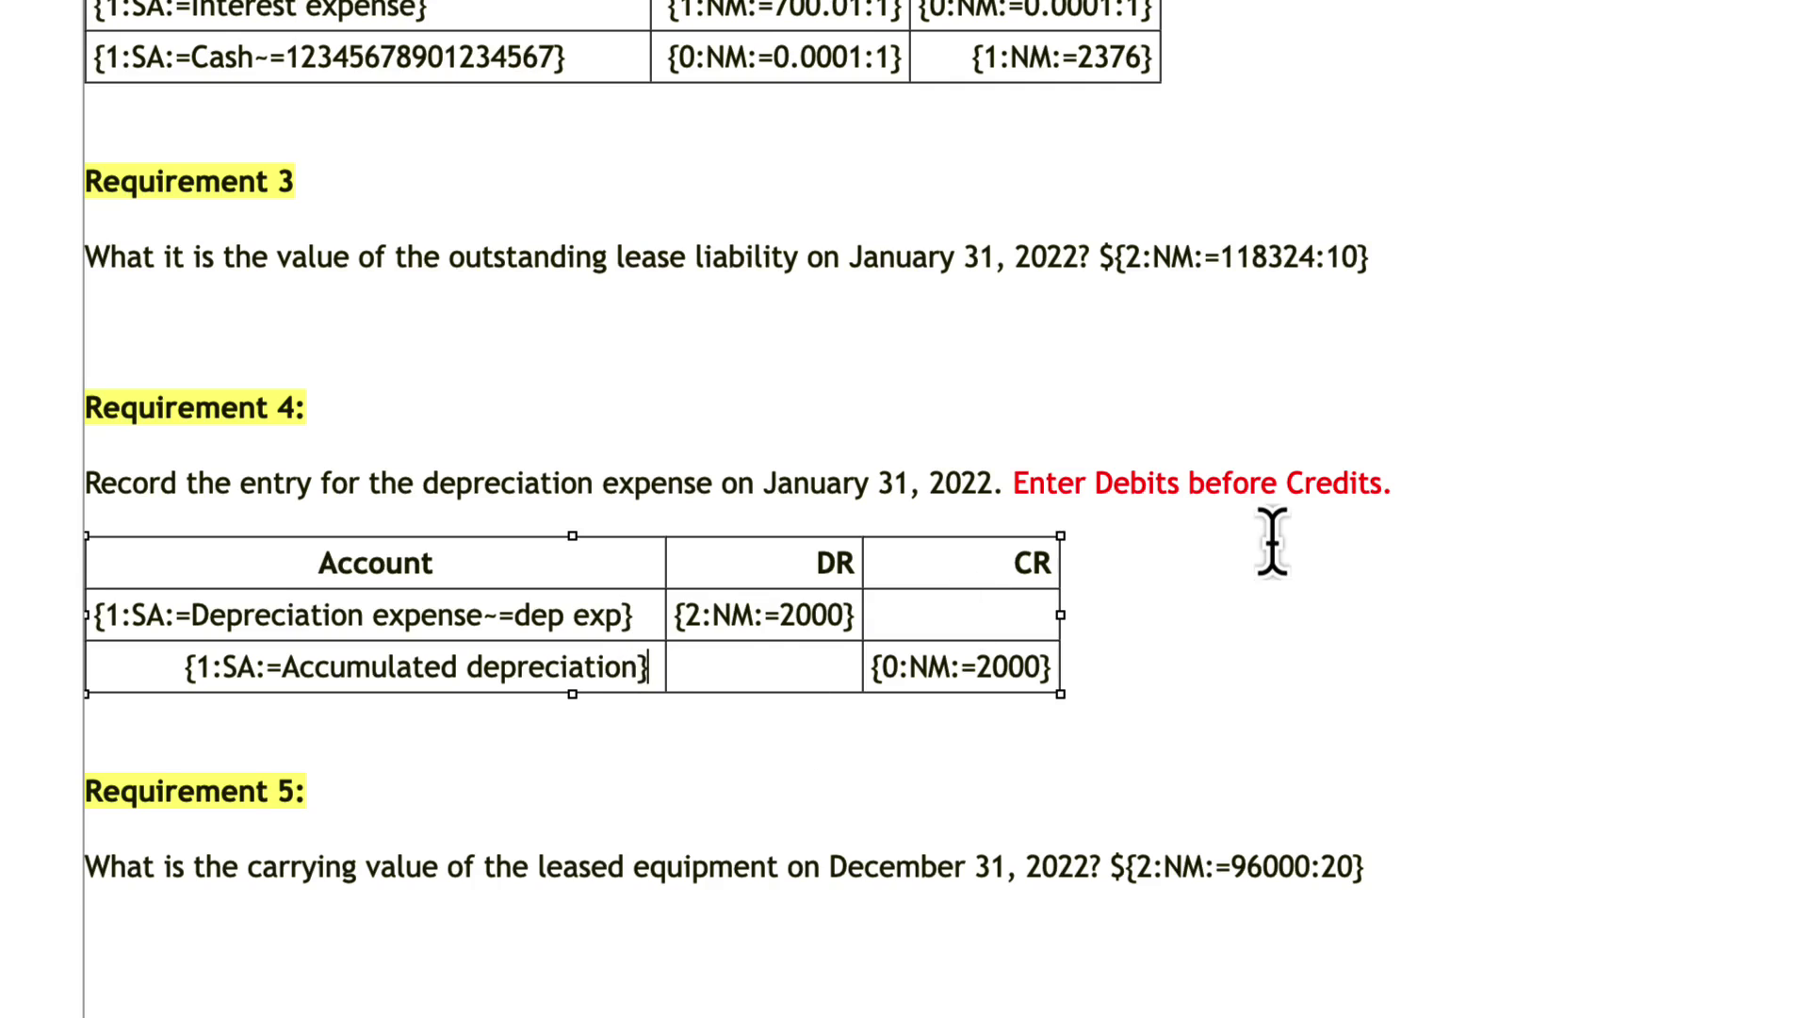
text(~)
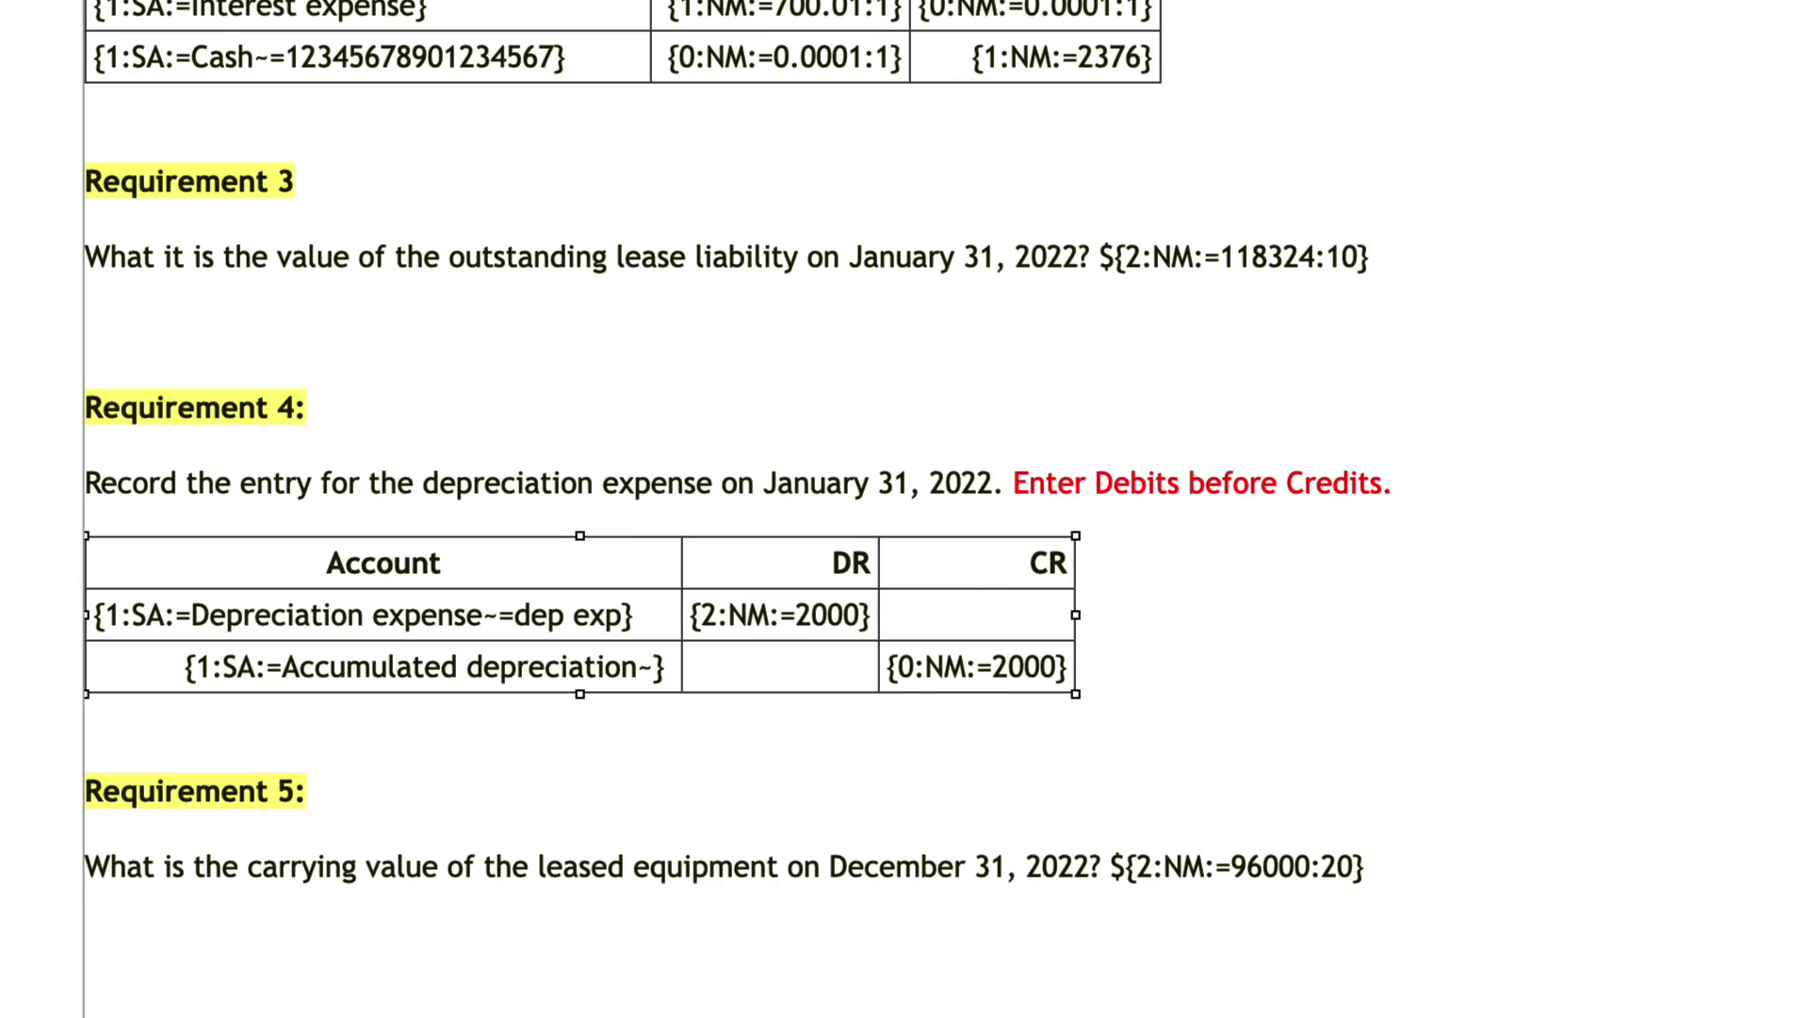
text(acc dep)
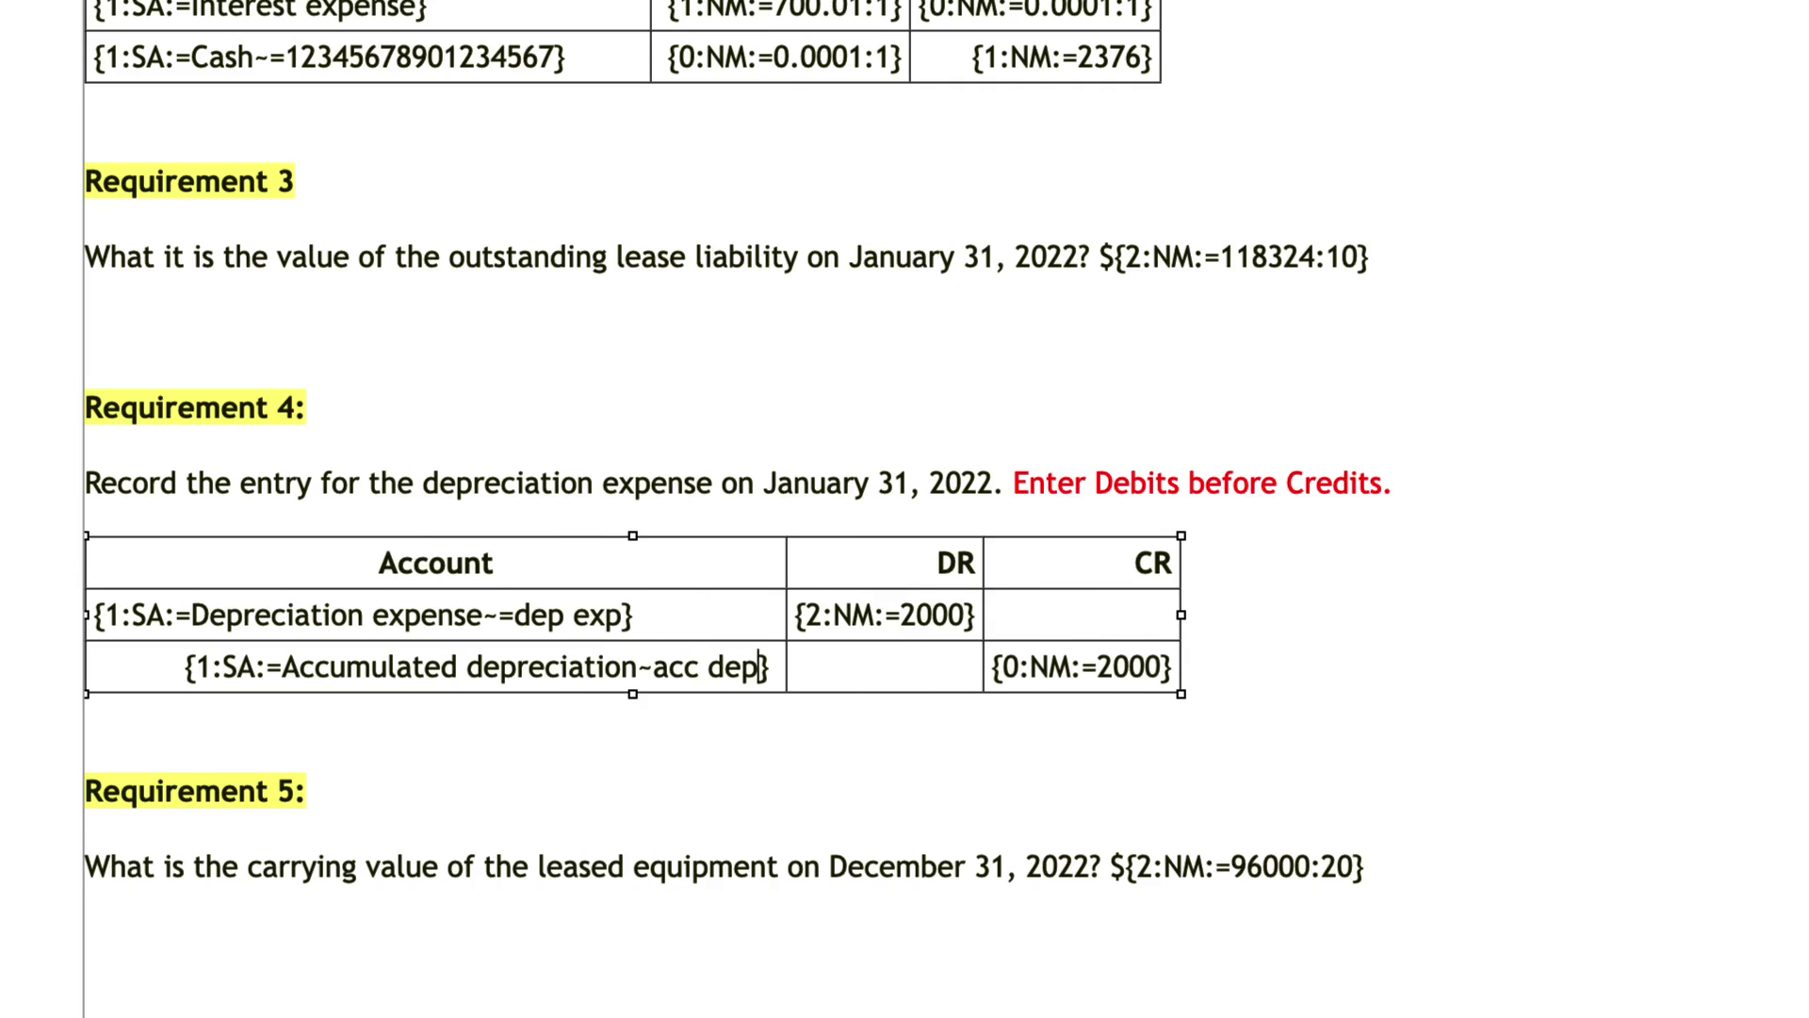
click(654, 669)
text(=)
scroll(1131, 687, down, 10)
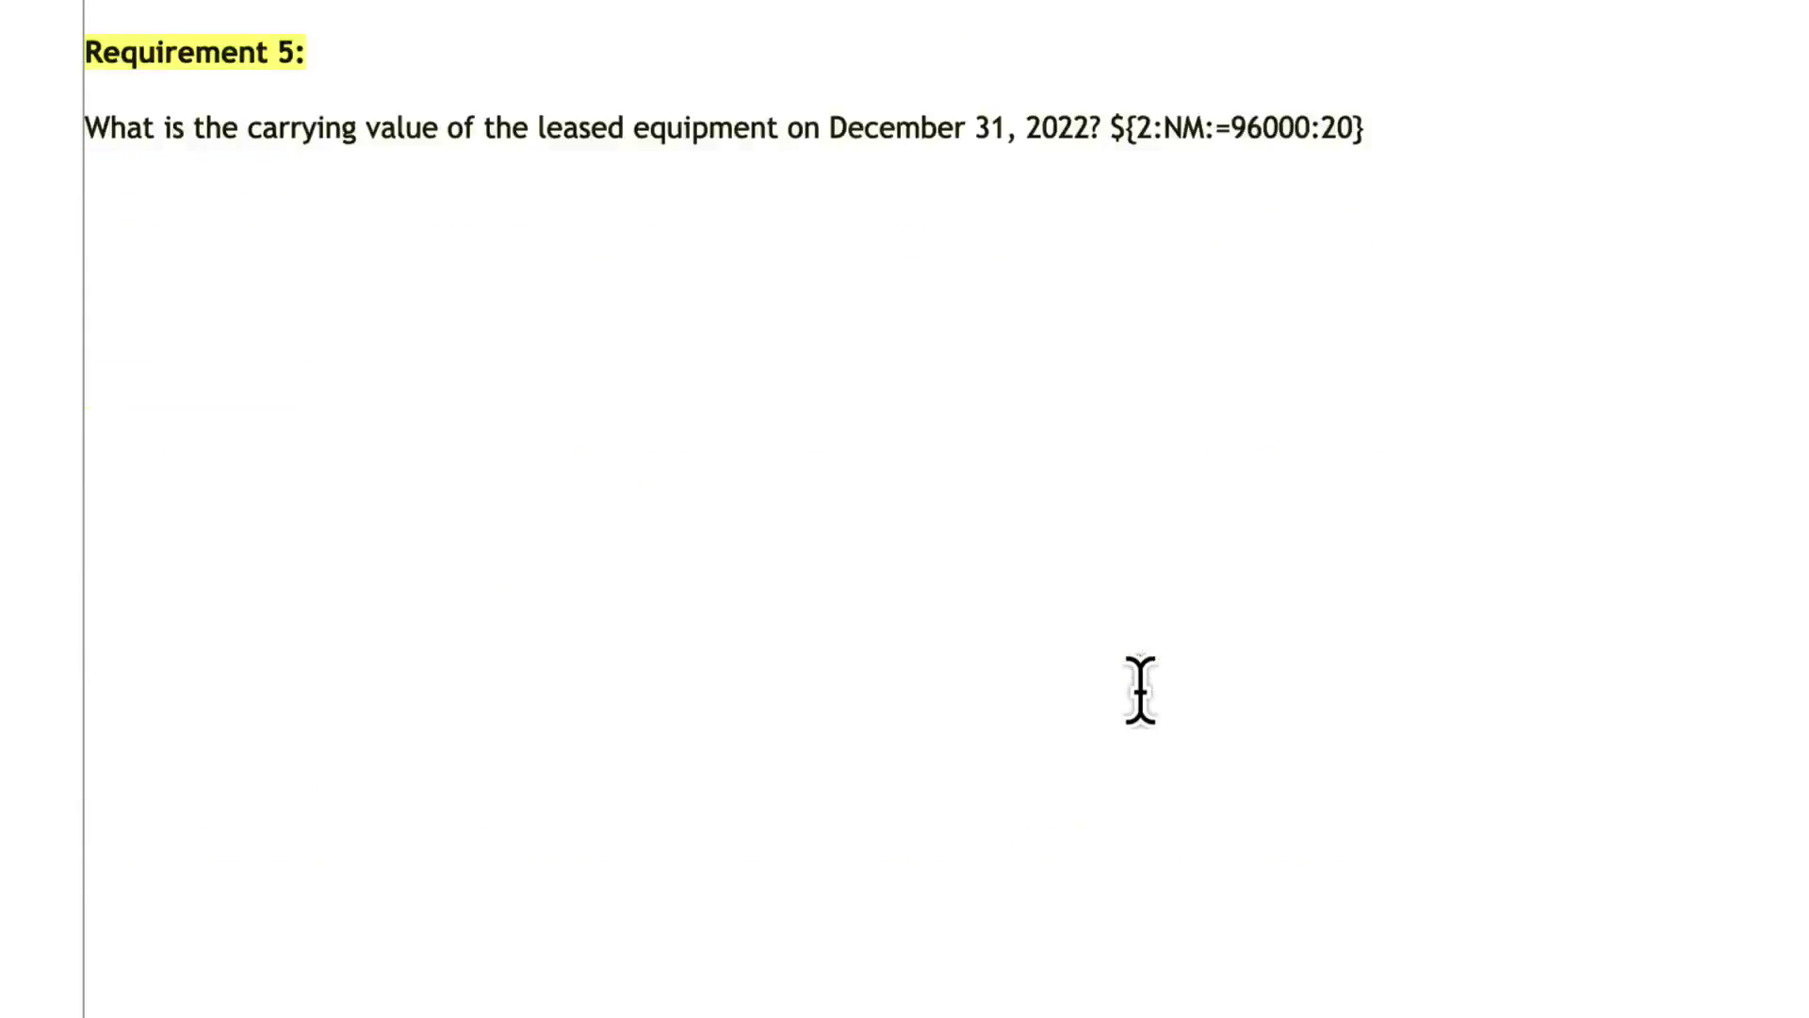
click(767, 868)
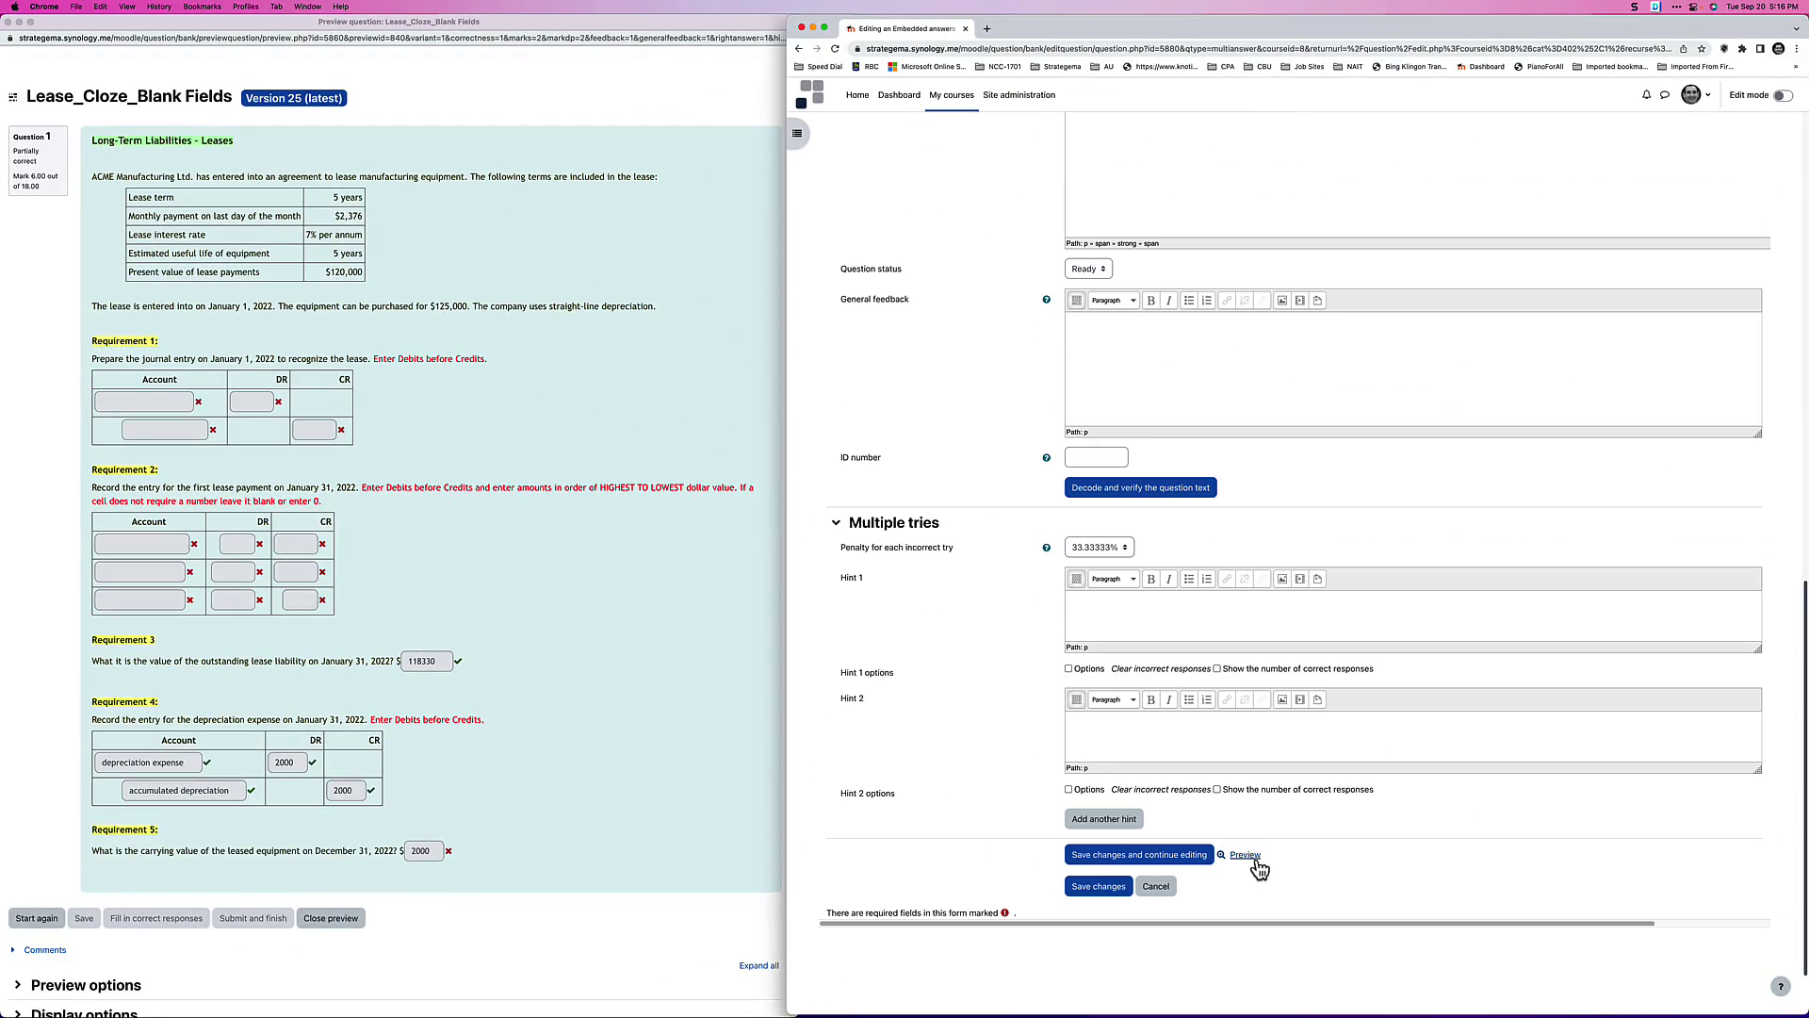
Step: Open a fresh preview and enter "dep exp" with a debit of 96000 in the first row of Requirement 4
click(1242, 851)
click(151, 762)
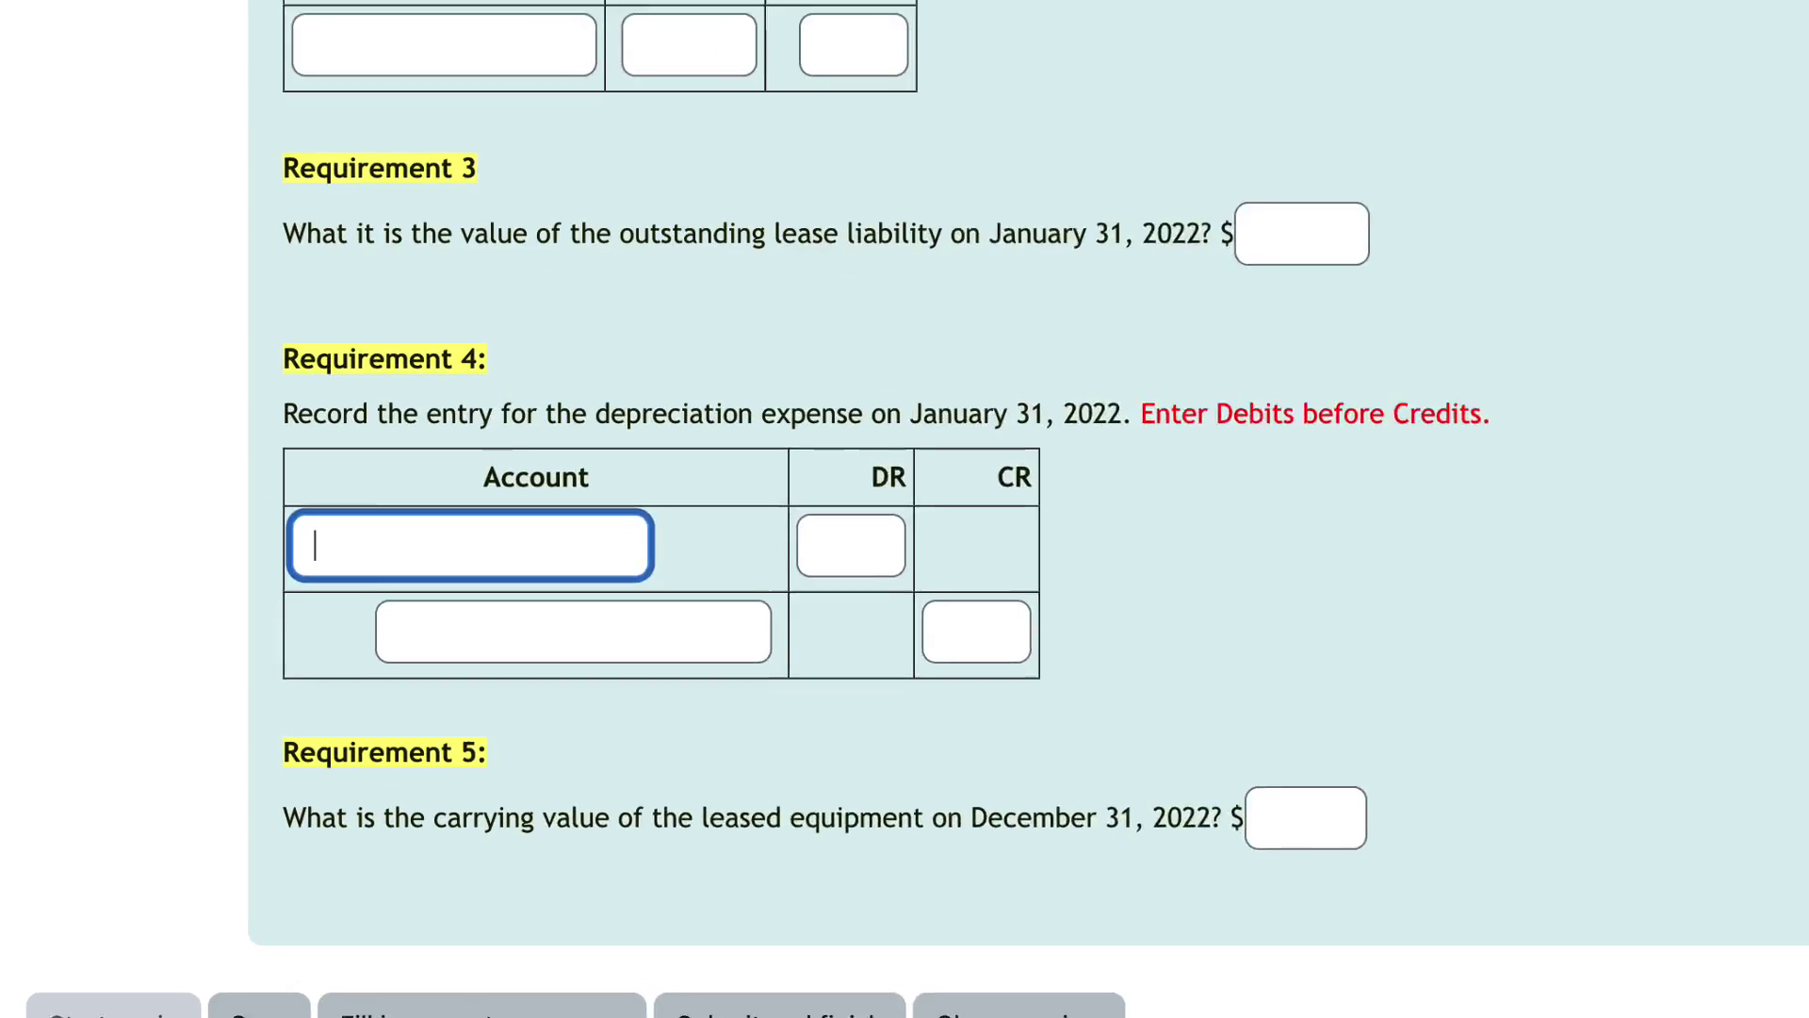
text(dep exp)
click(922, 518)
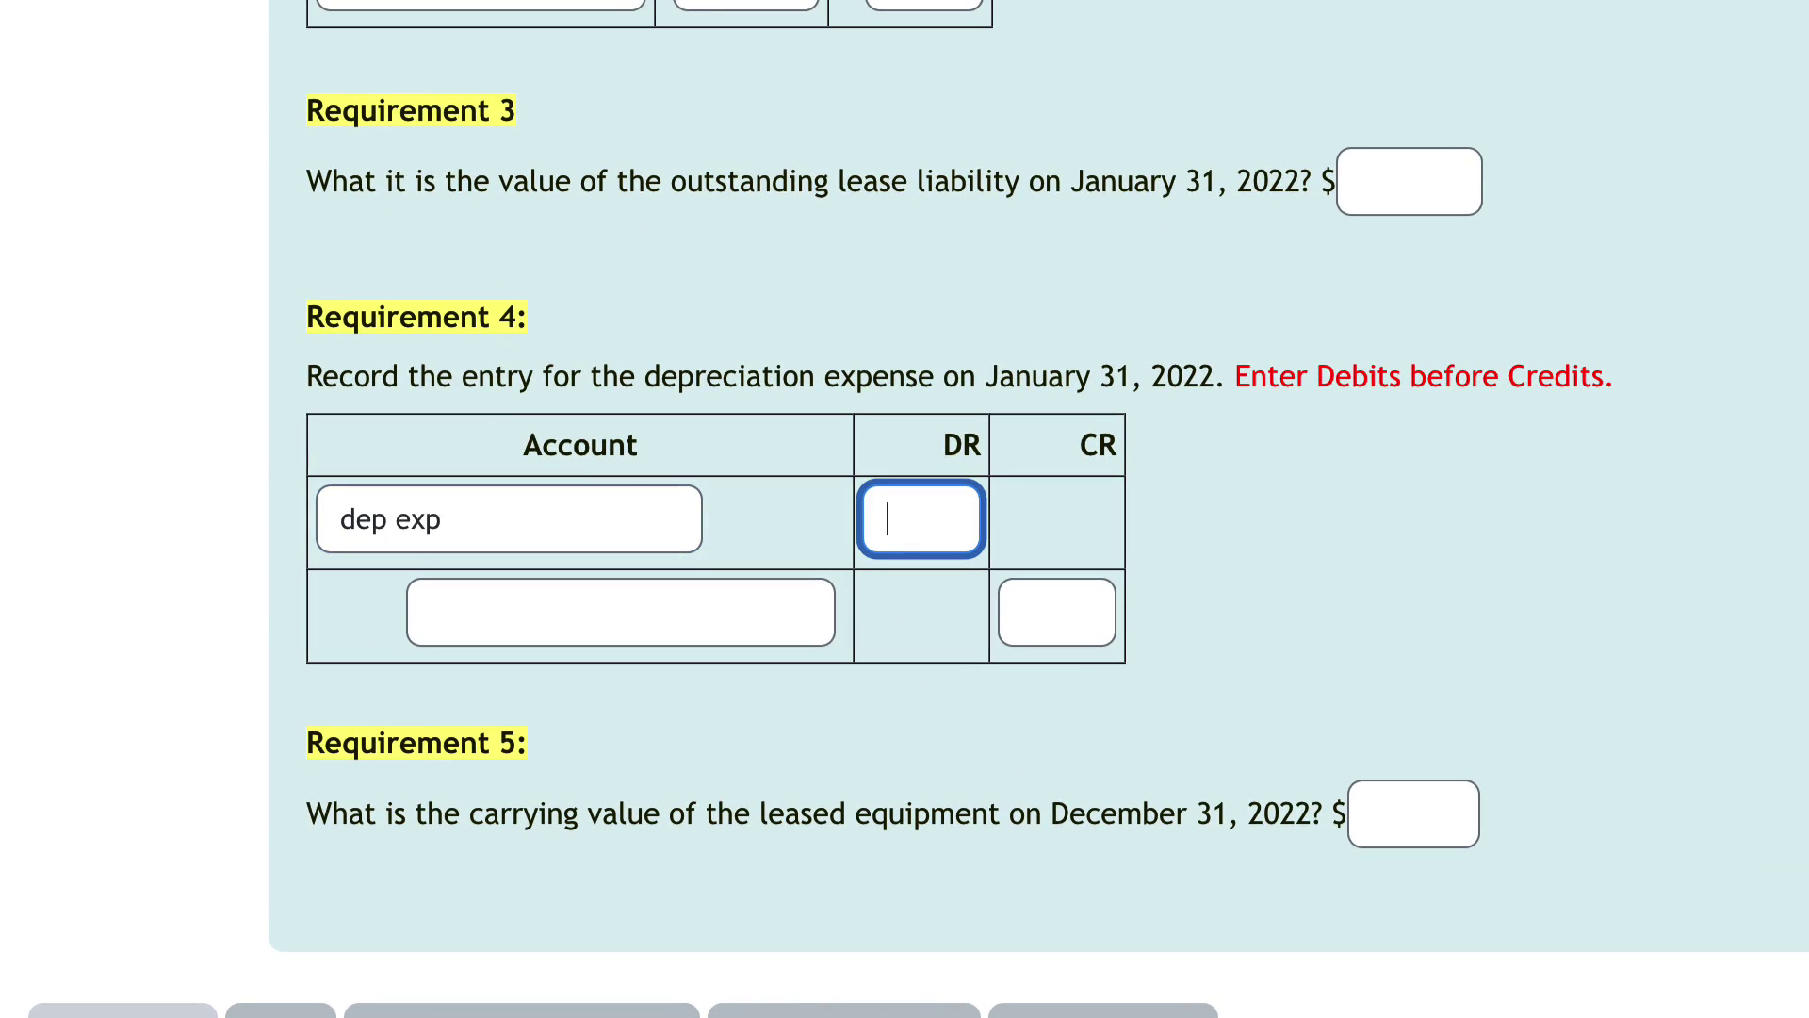
text(8)
key(BackSpace)
text(96000)
Step: Enter "acc dep" with a credit of 96000 in the second row of Requirement 4
key(Tab)
text(sacc)
key(BackSpace)
key(BackSpace)
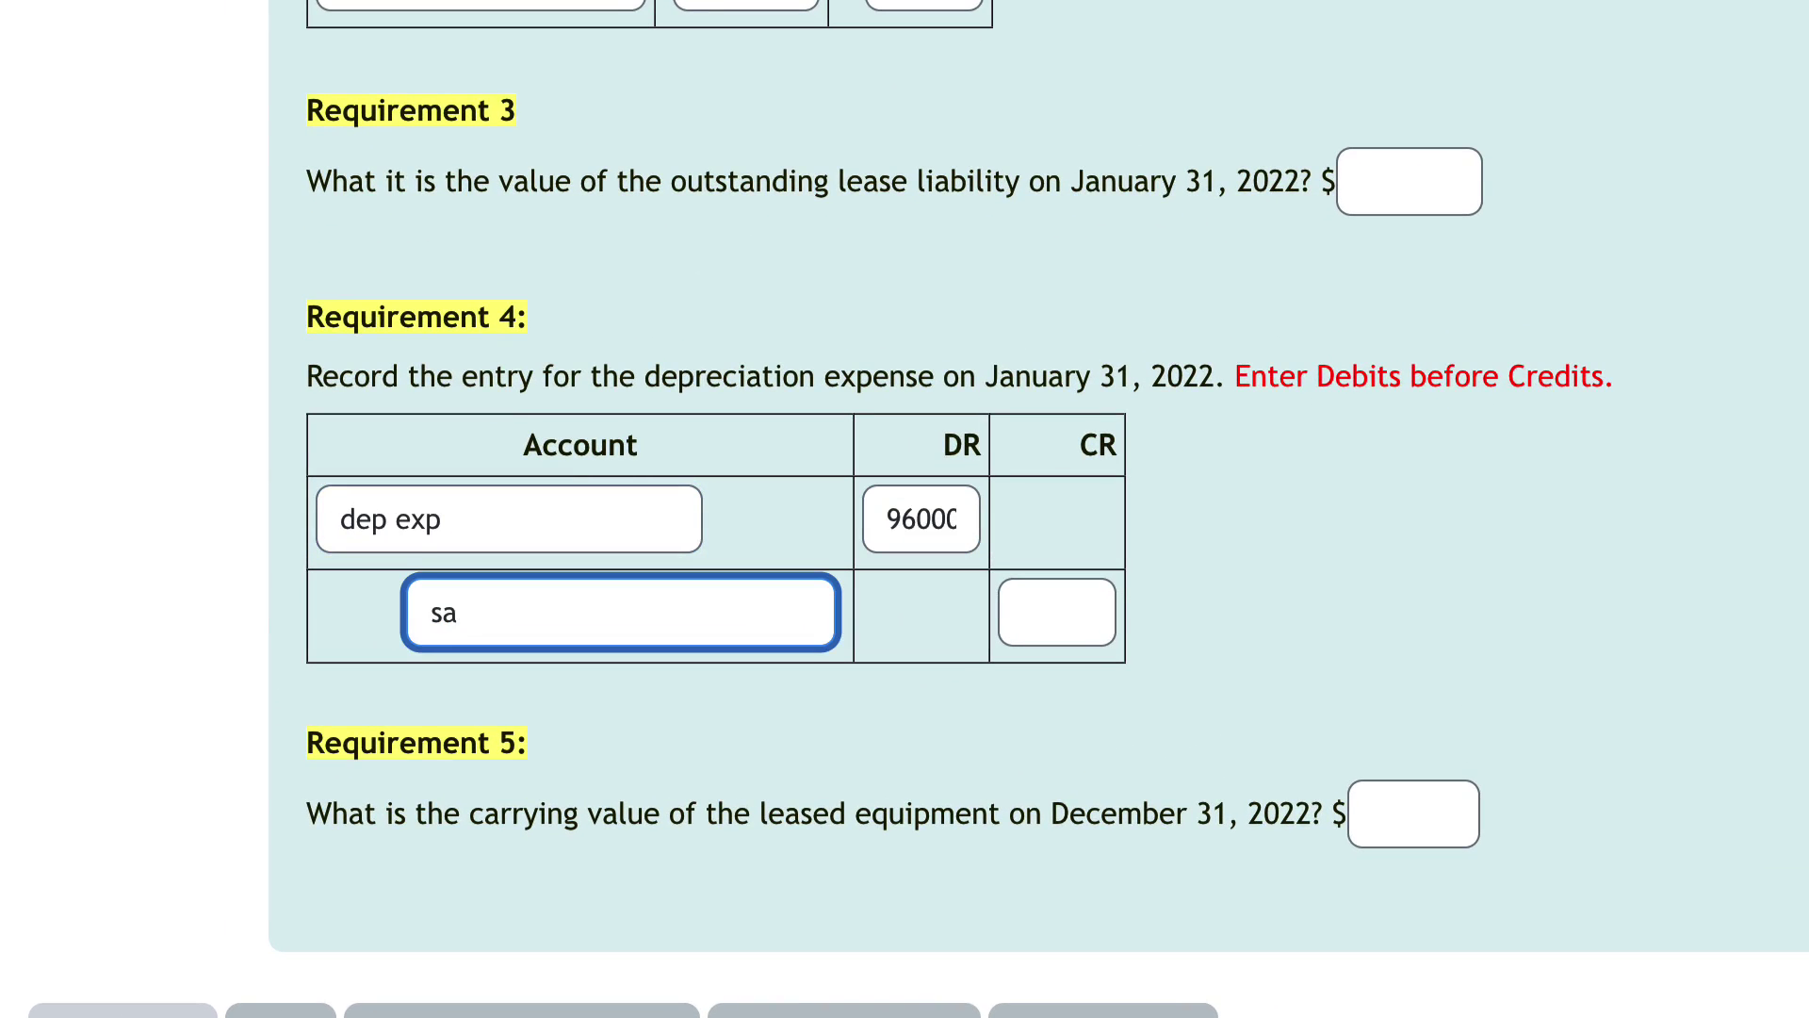
key(BackSpace)
key(BackSpace)
text(acc dep)
key(Tab)
text(96)
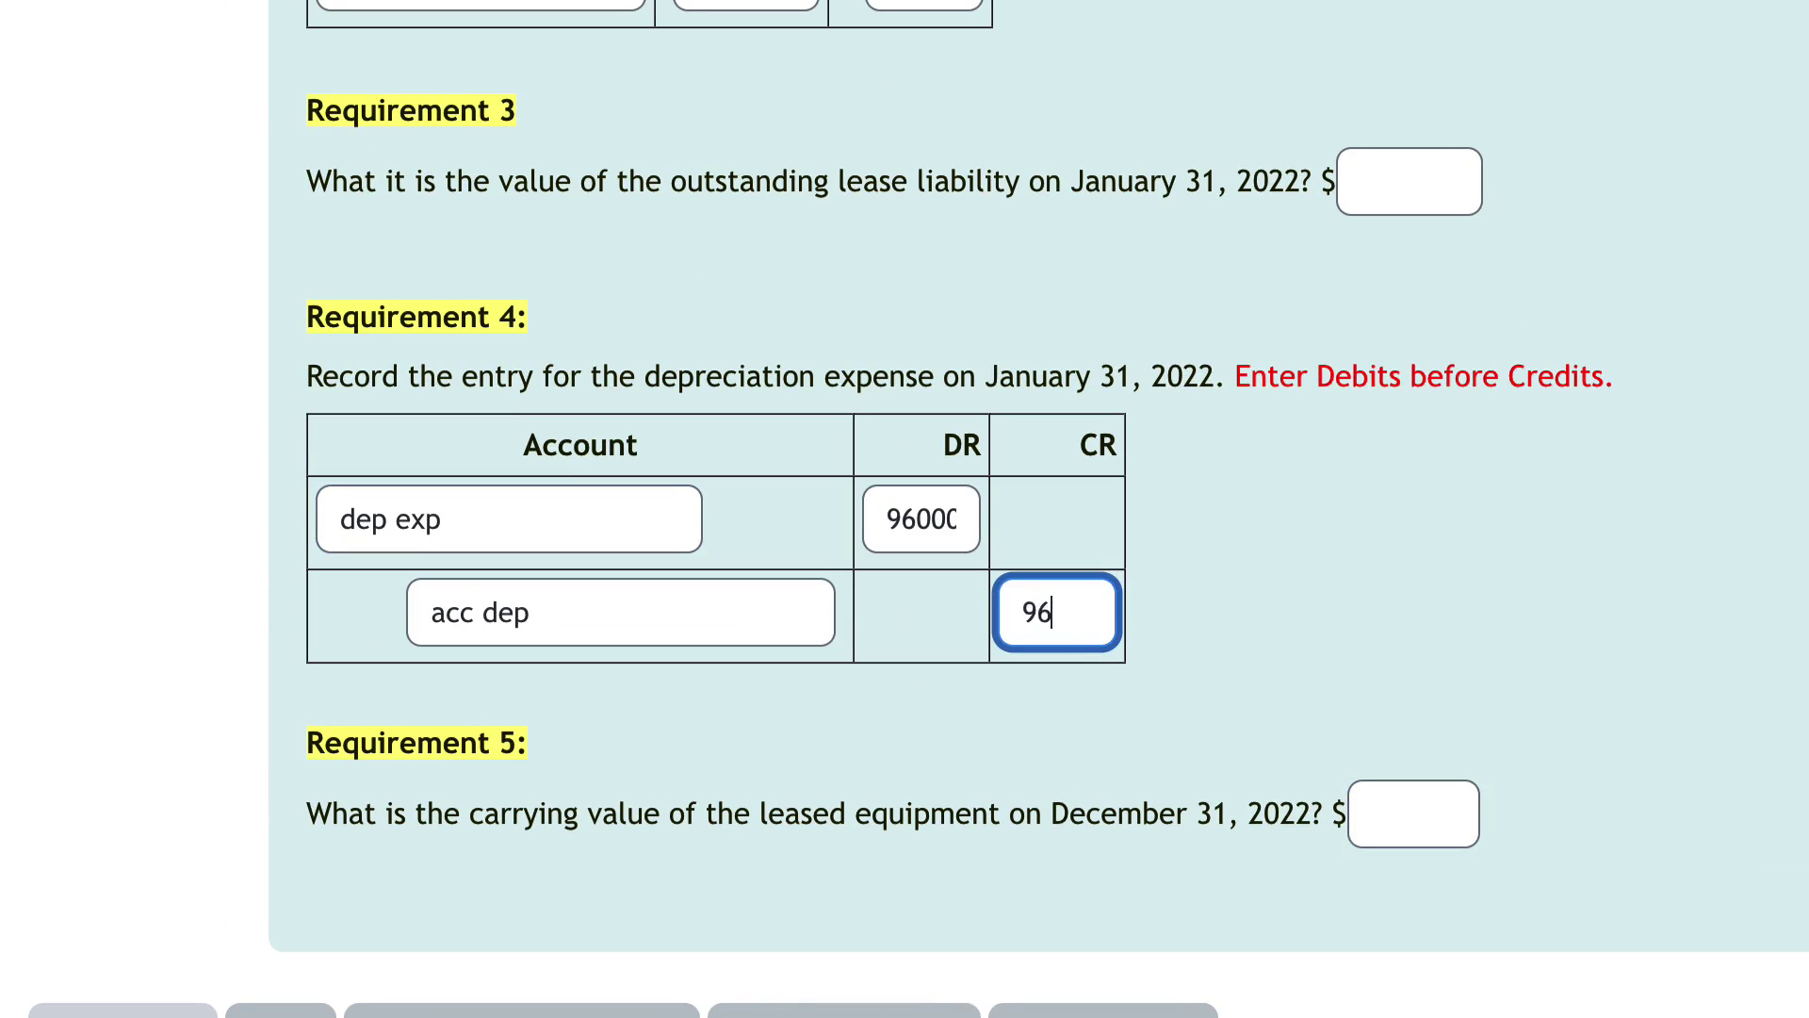
text(000)
Step: Submit the attempt and check how Requirement 4's abbreviated account names are marked against the Cloze codes in the question text
click(845, 1008)
mouse_move(577, 514)
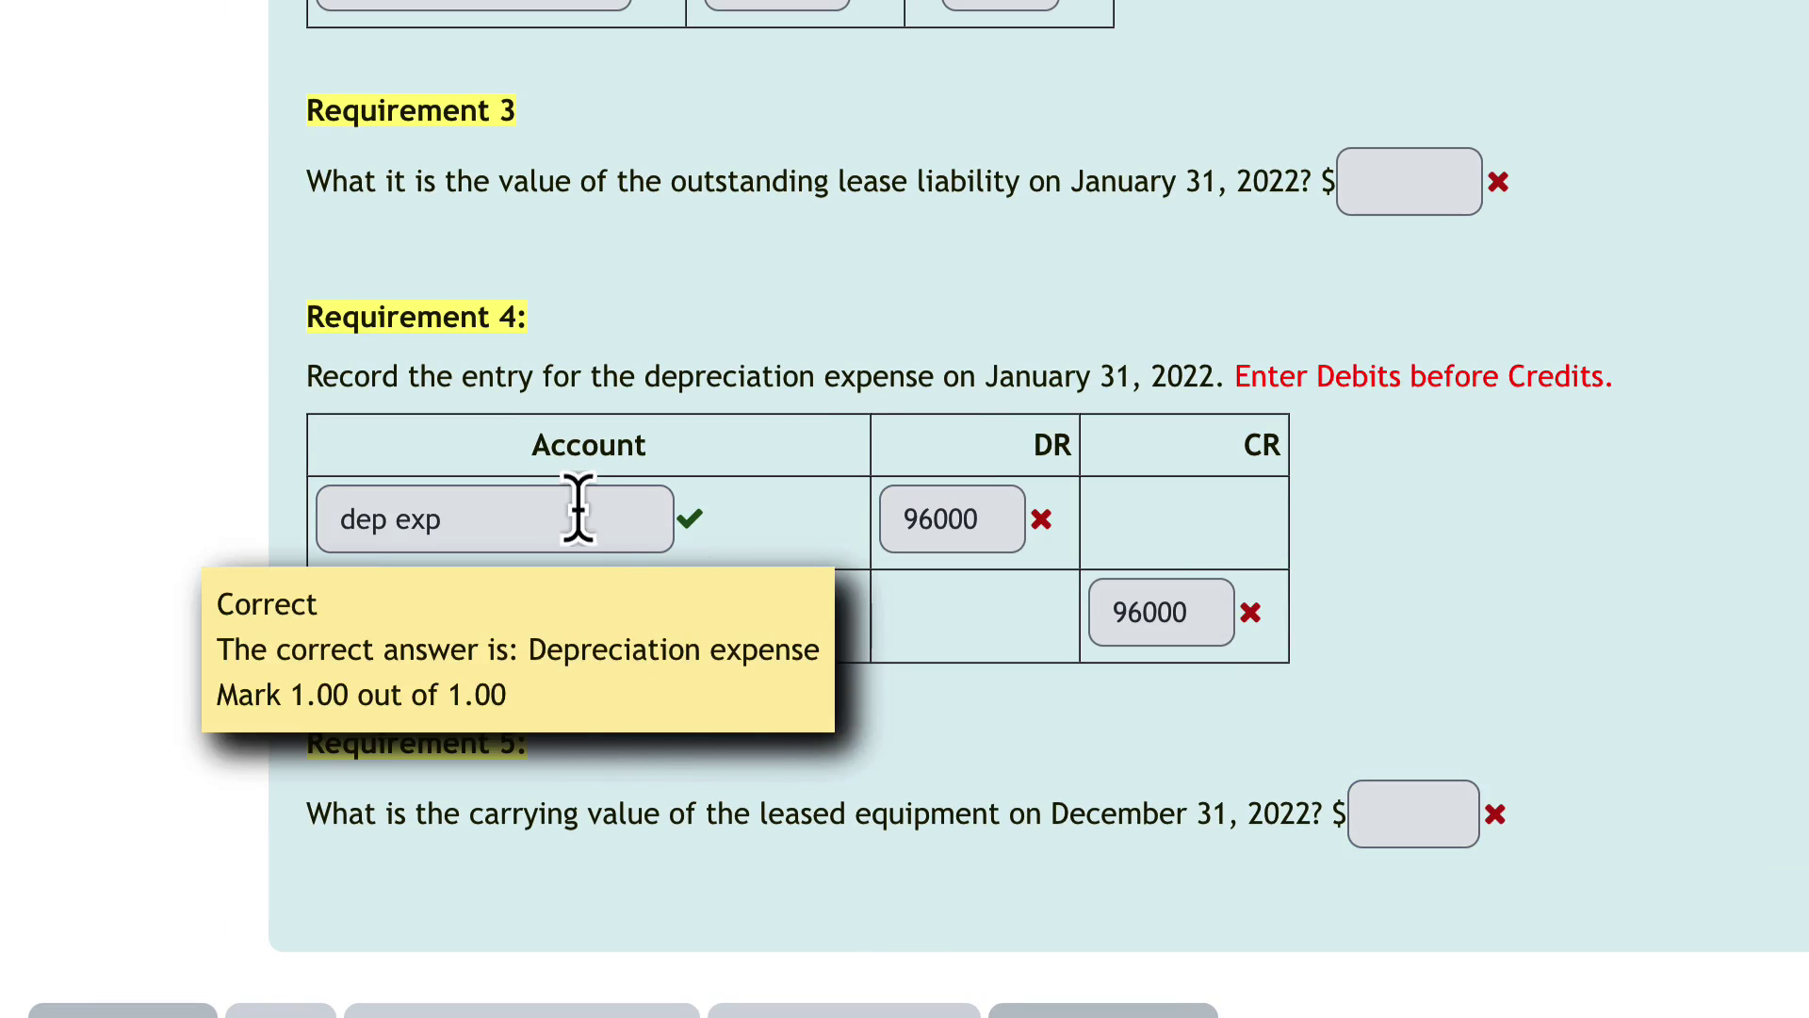
scroll(1082, 687, down, 3)
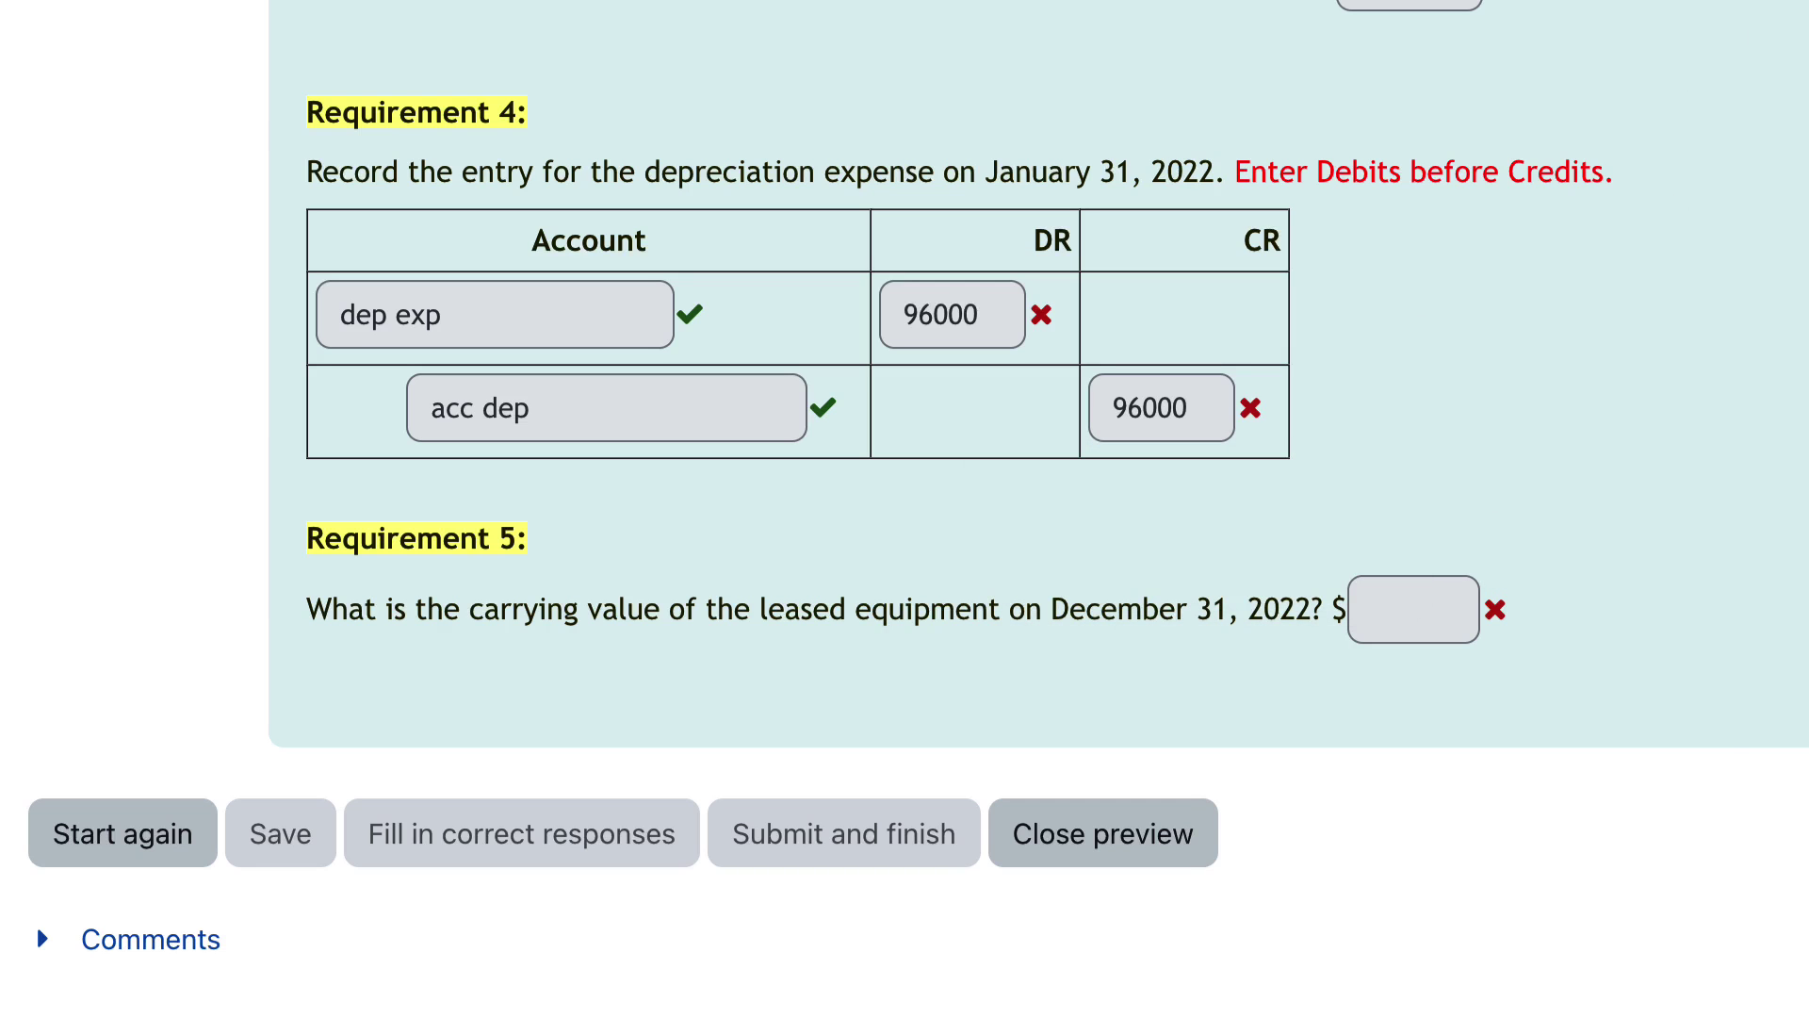
scroll(619, 162, up, 2)
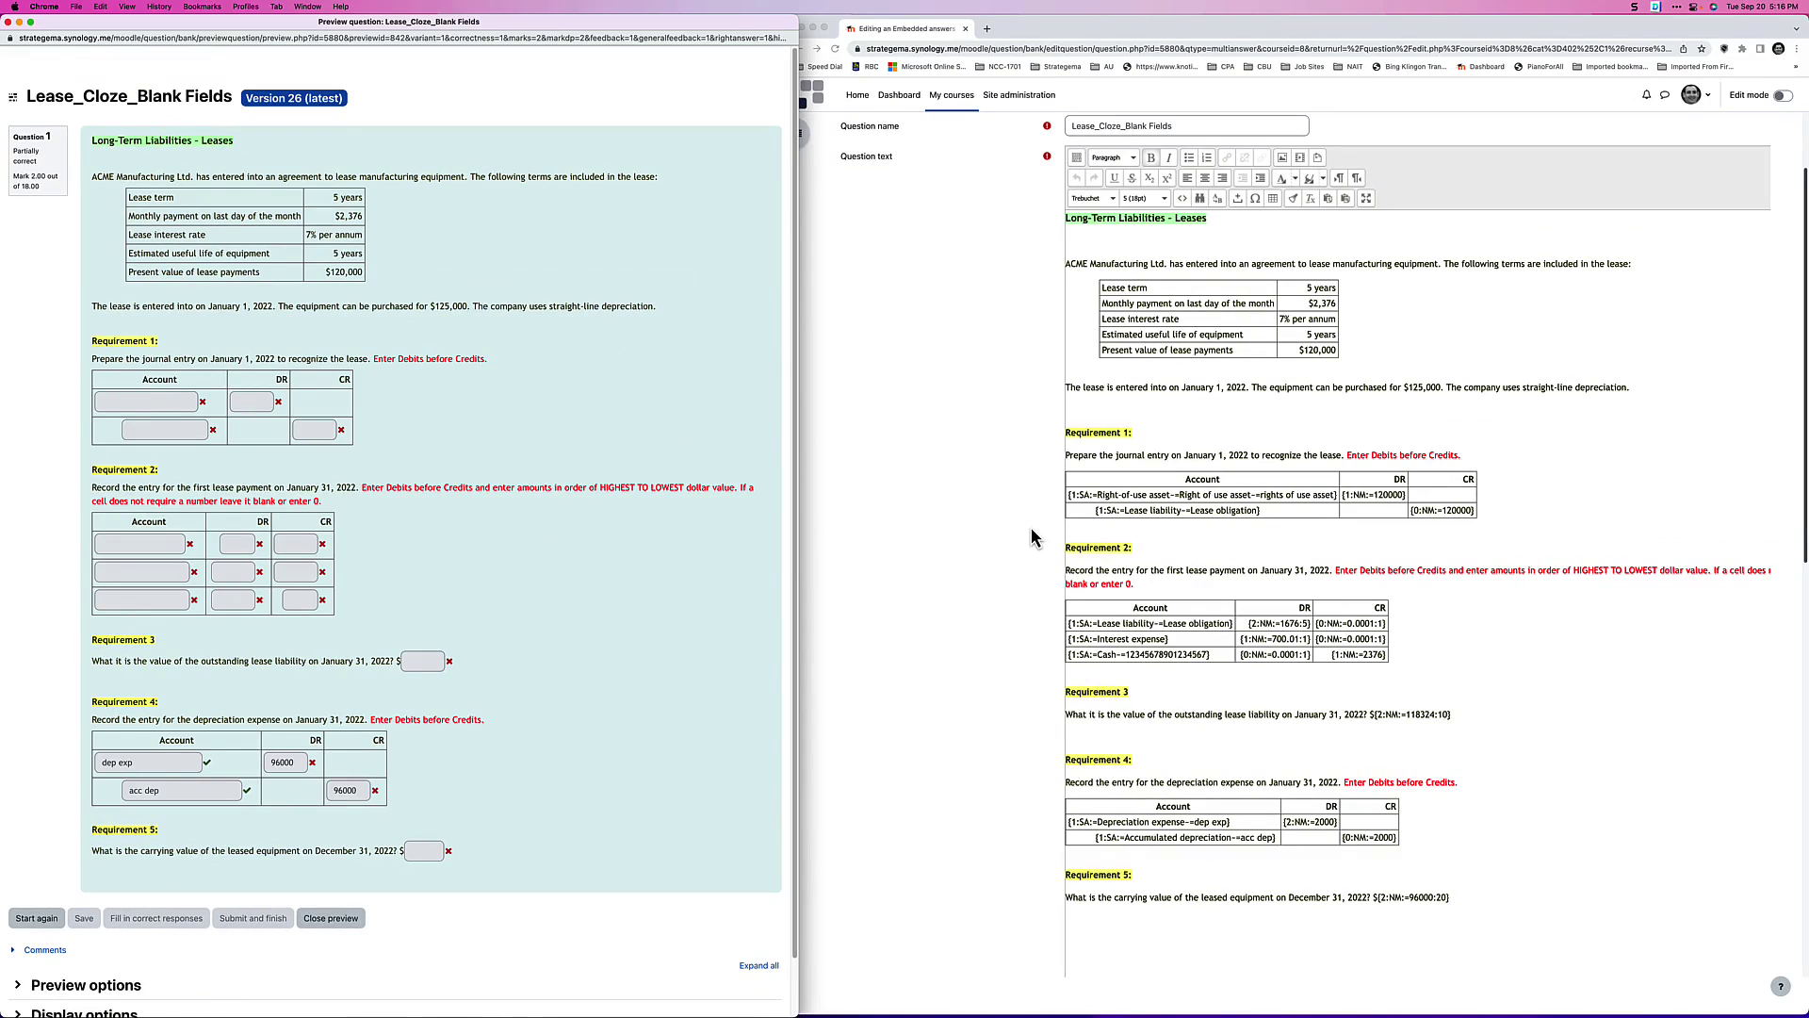
scroll(1033, 537, up, 2)
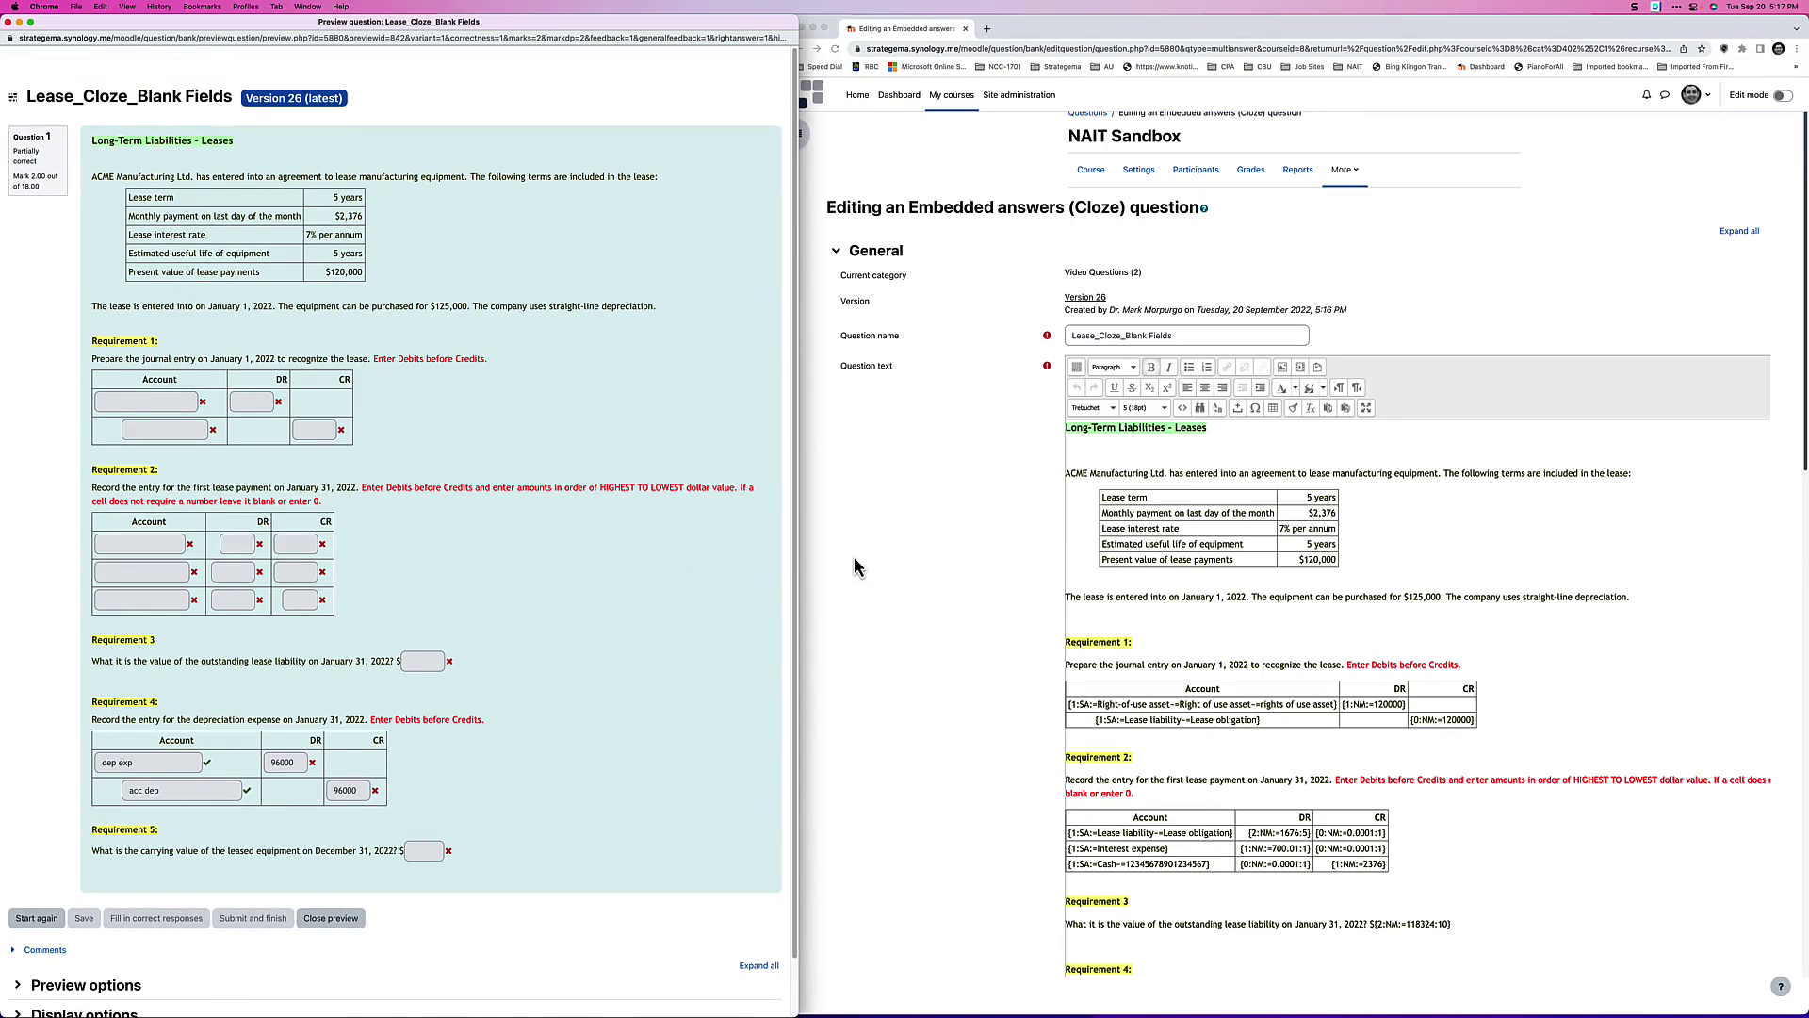
scroll(854, 563, down, 1)
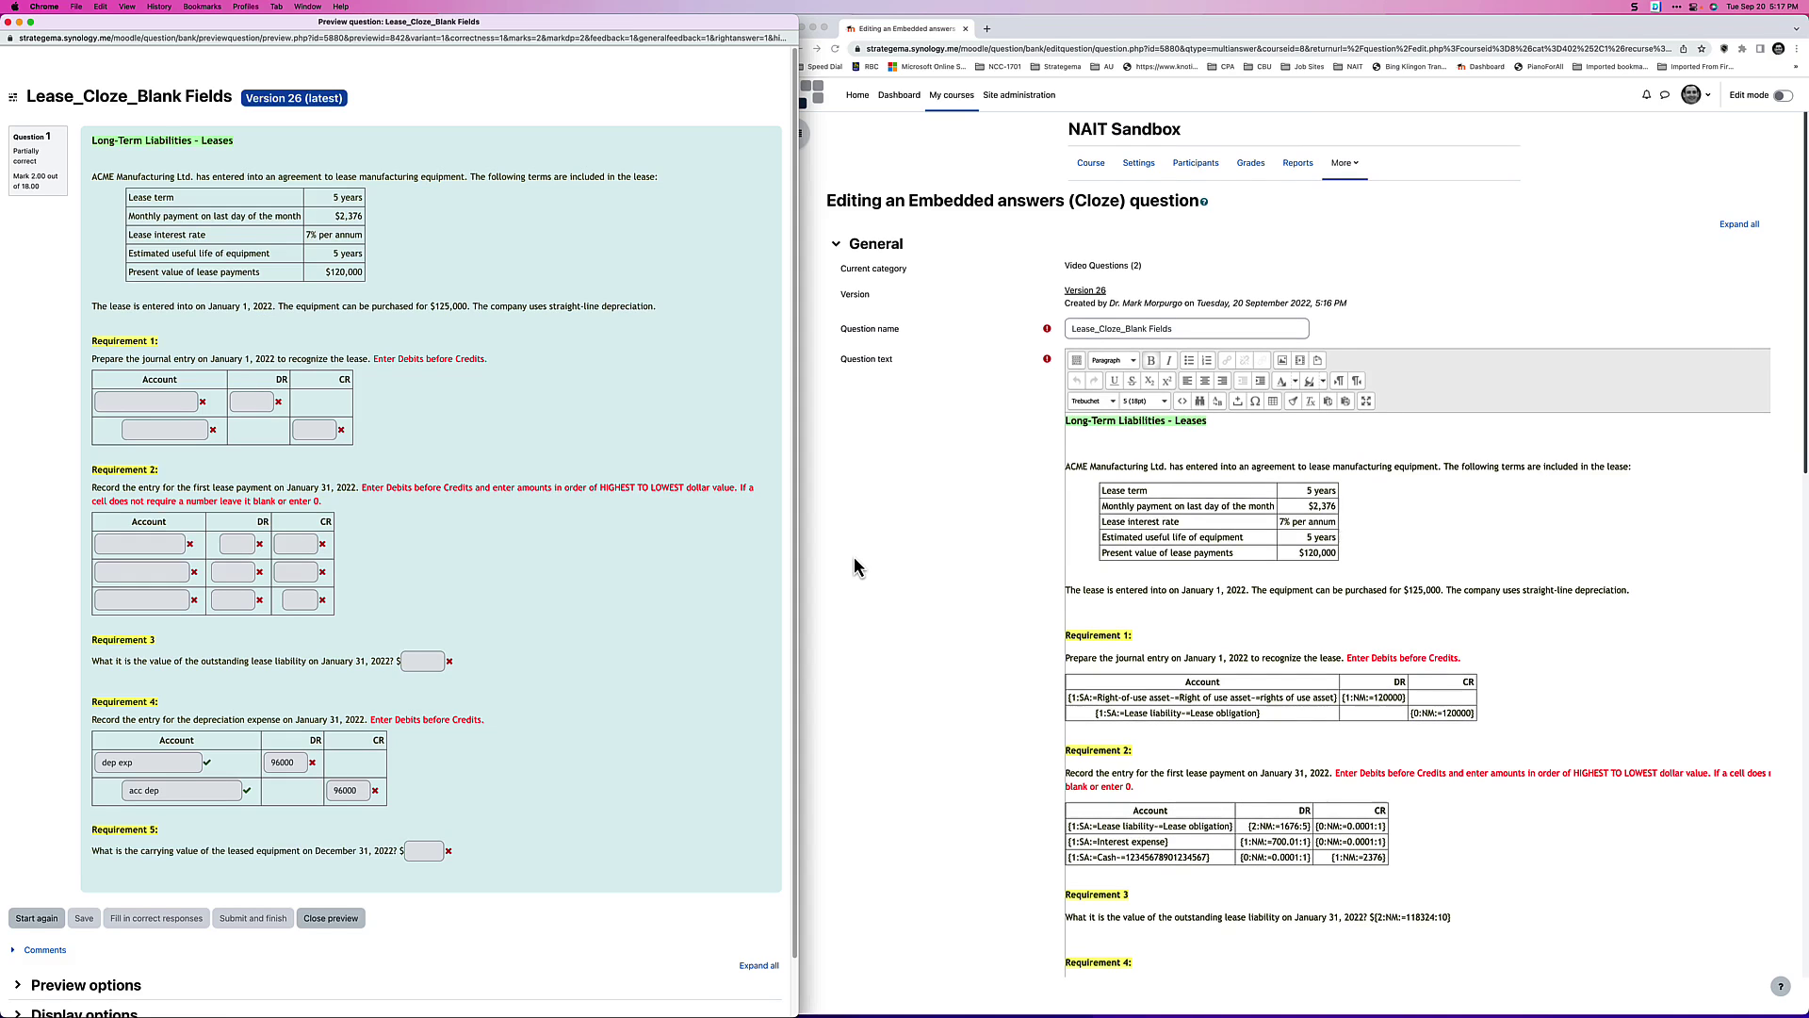
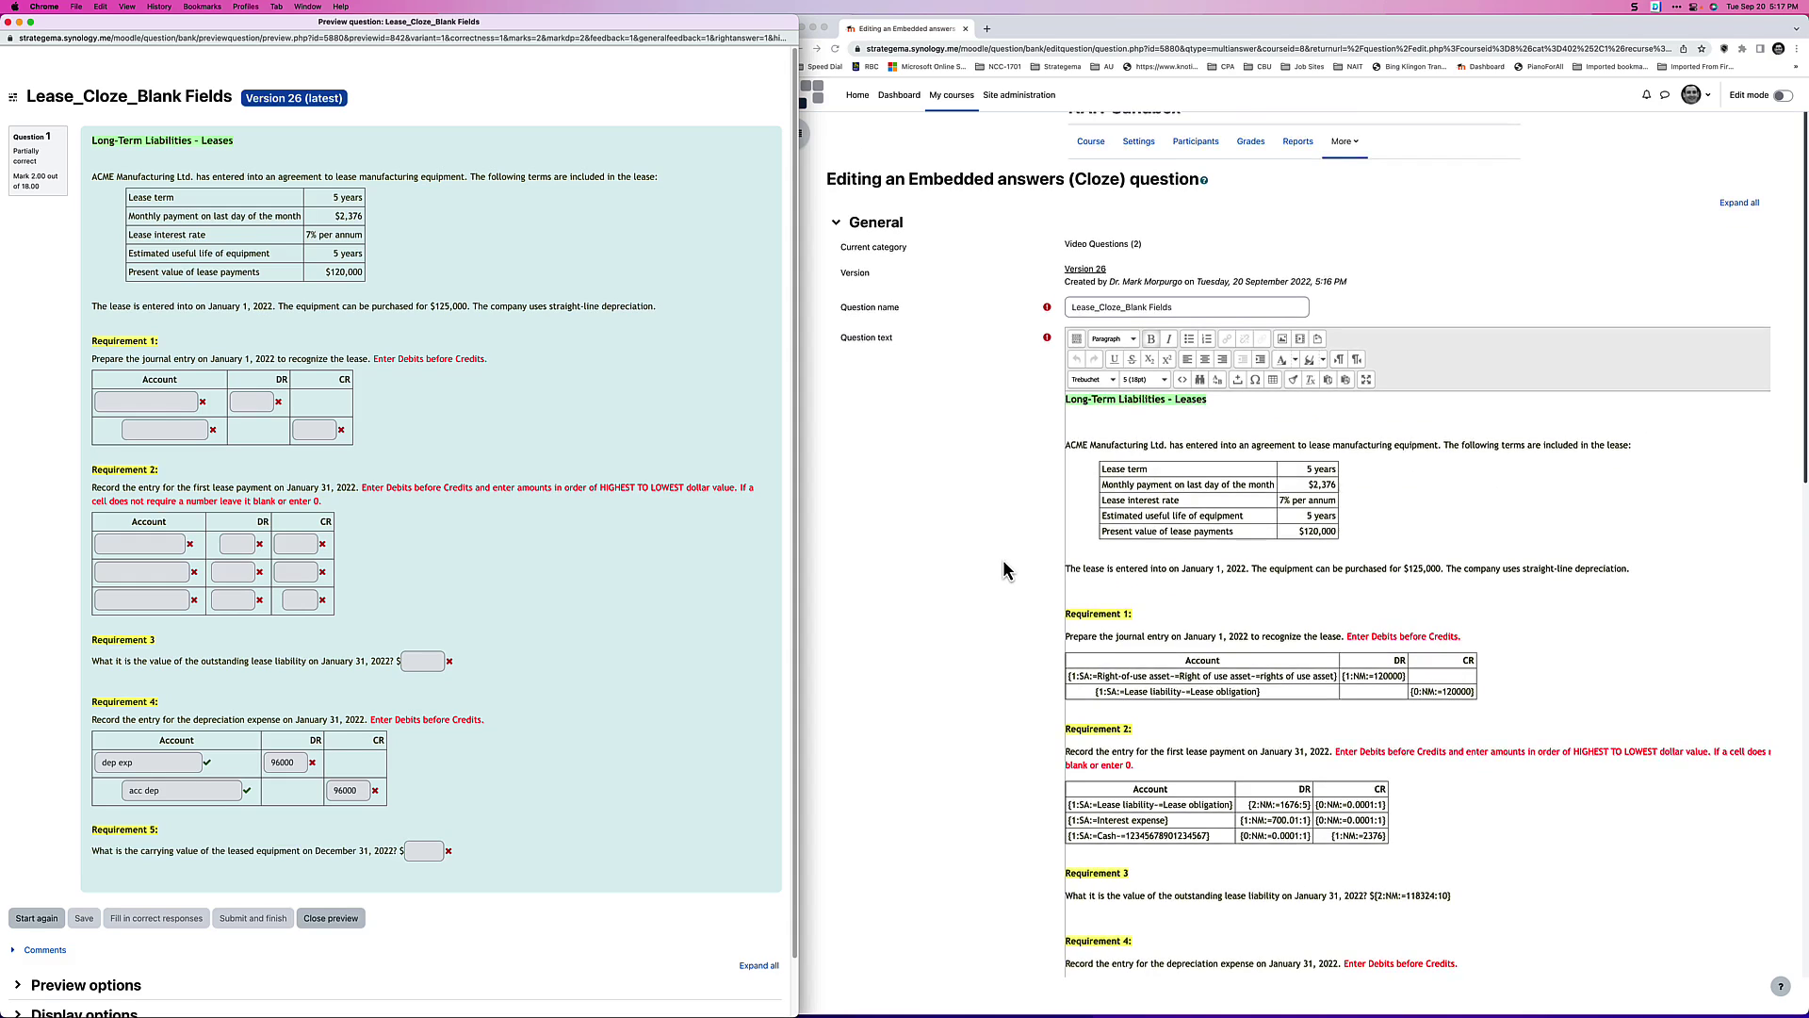
scroll(1003, 571, up, 1)
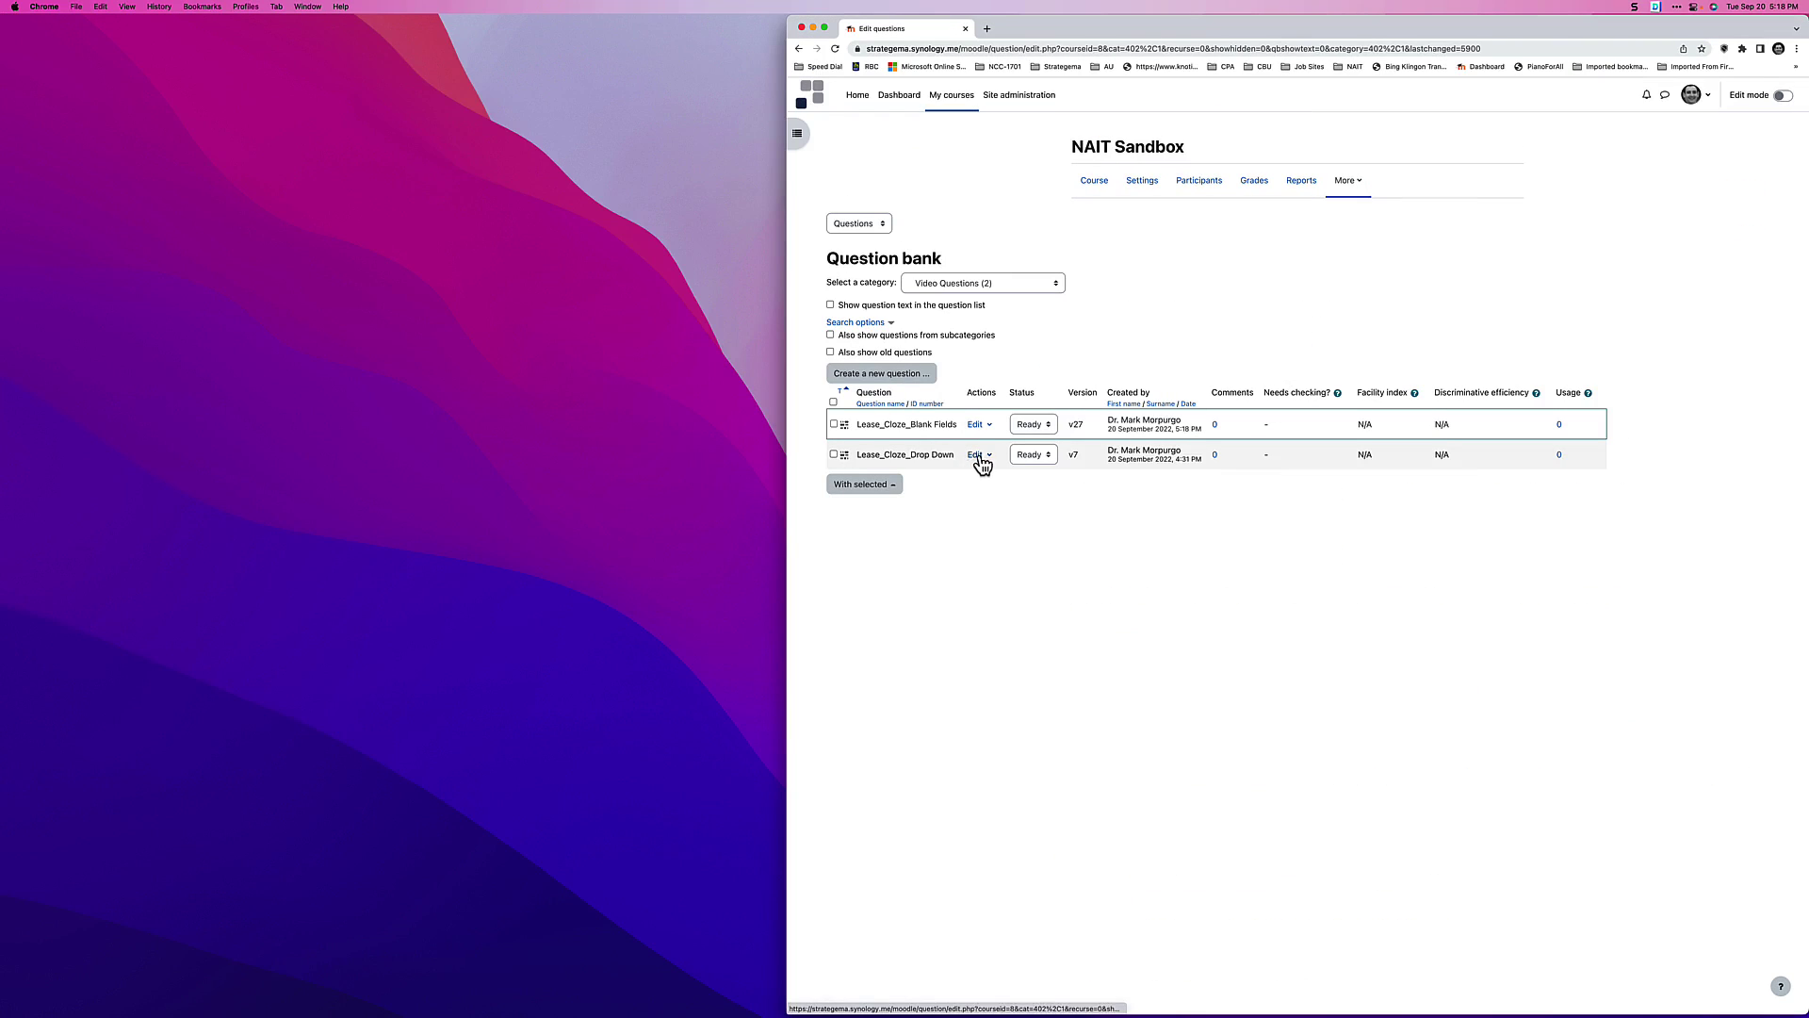
Step: Open the Lease_Cloze_Drop Down question for editing and show its preview in a separate window beside the question text
click(978, 455)
click(946, 417)
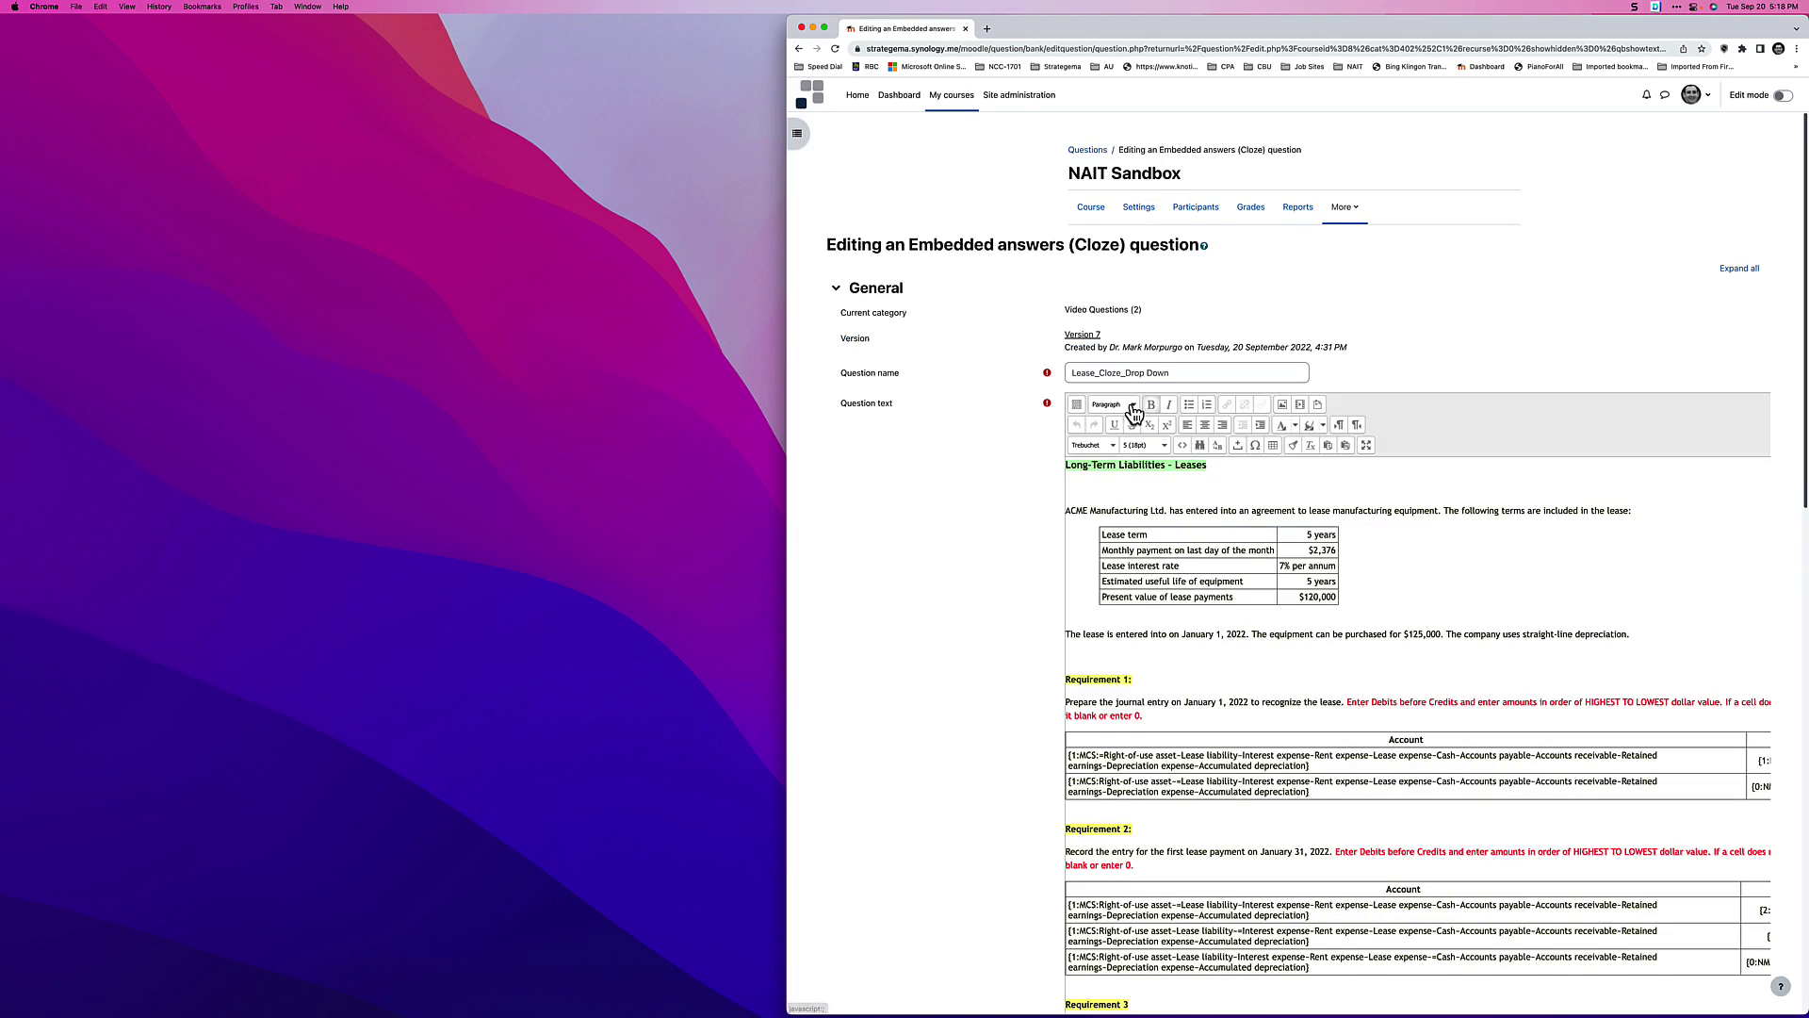
scroll(1139, 469, down, 15)
scroll(1140, 469, down, 2)
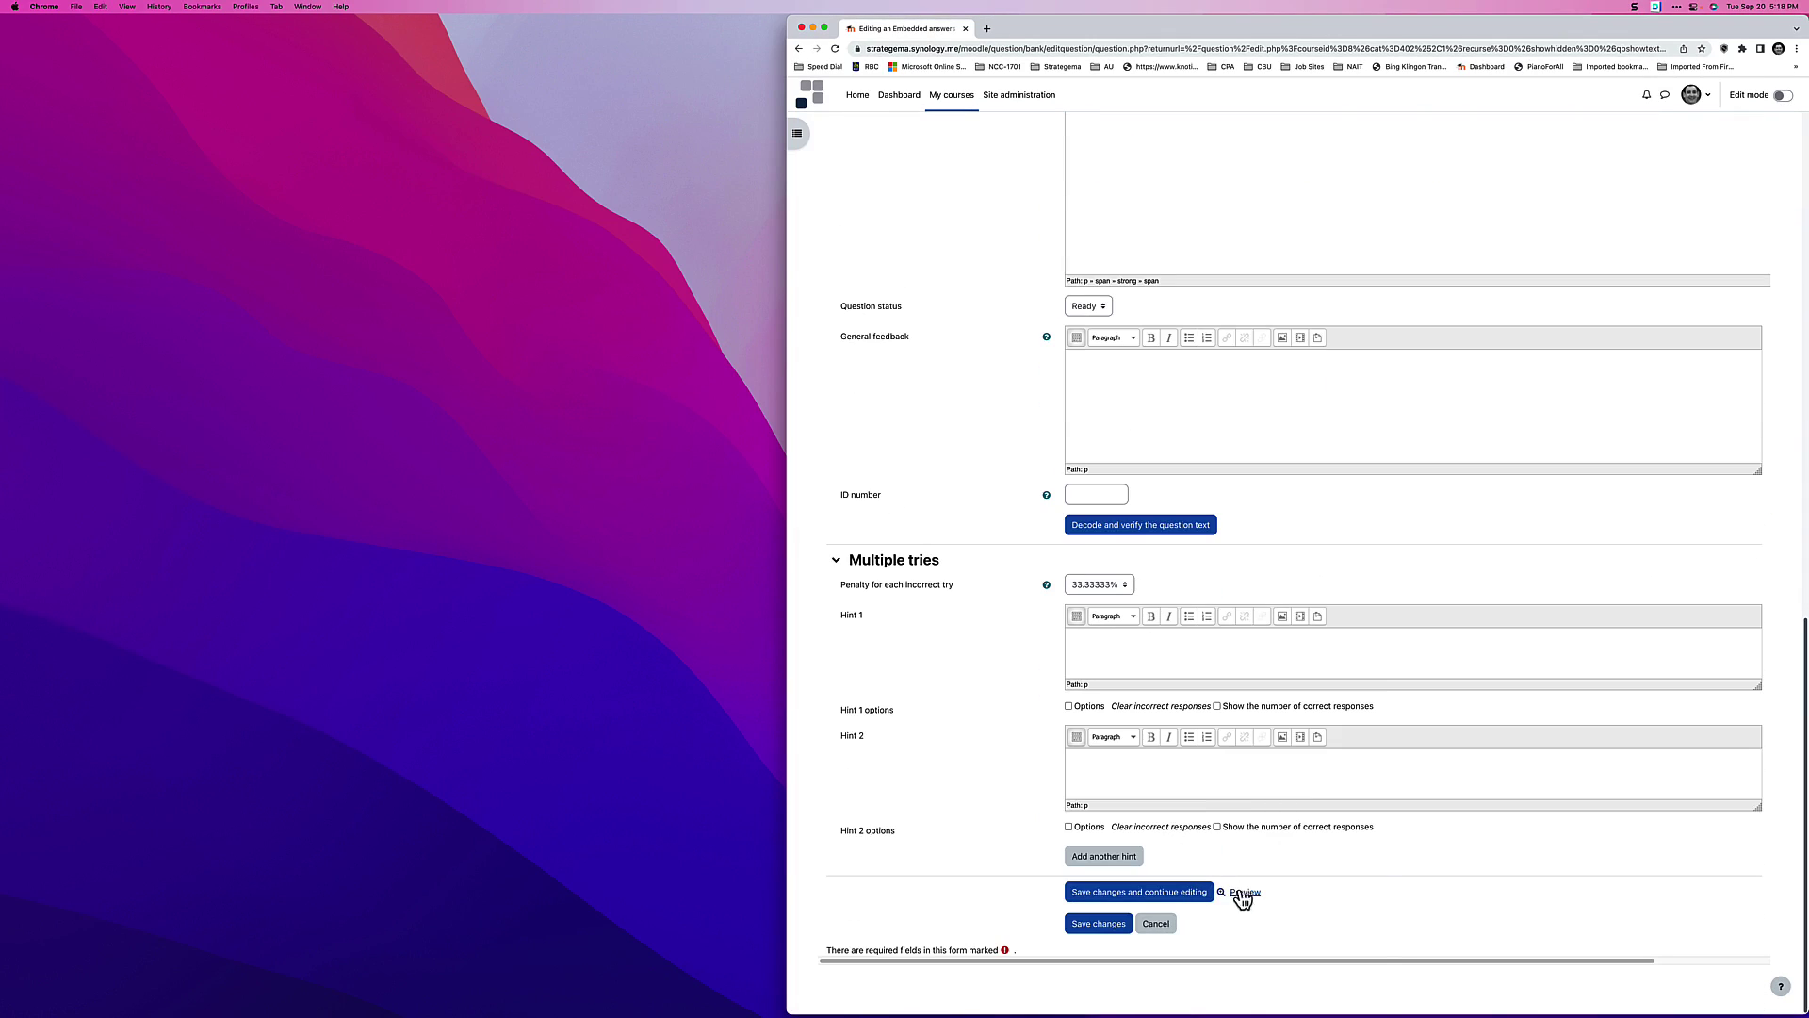
right_click(1243, 896)
click(1282, 859)
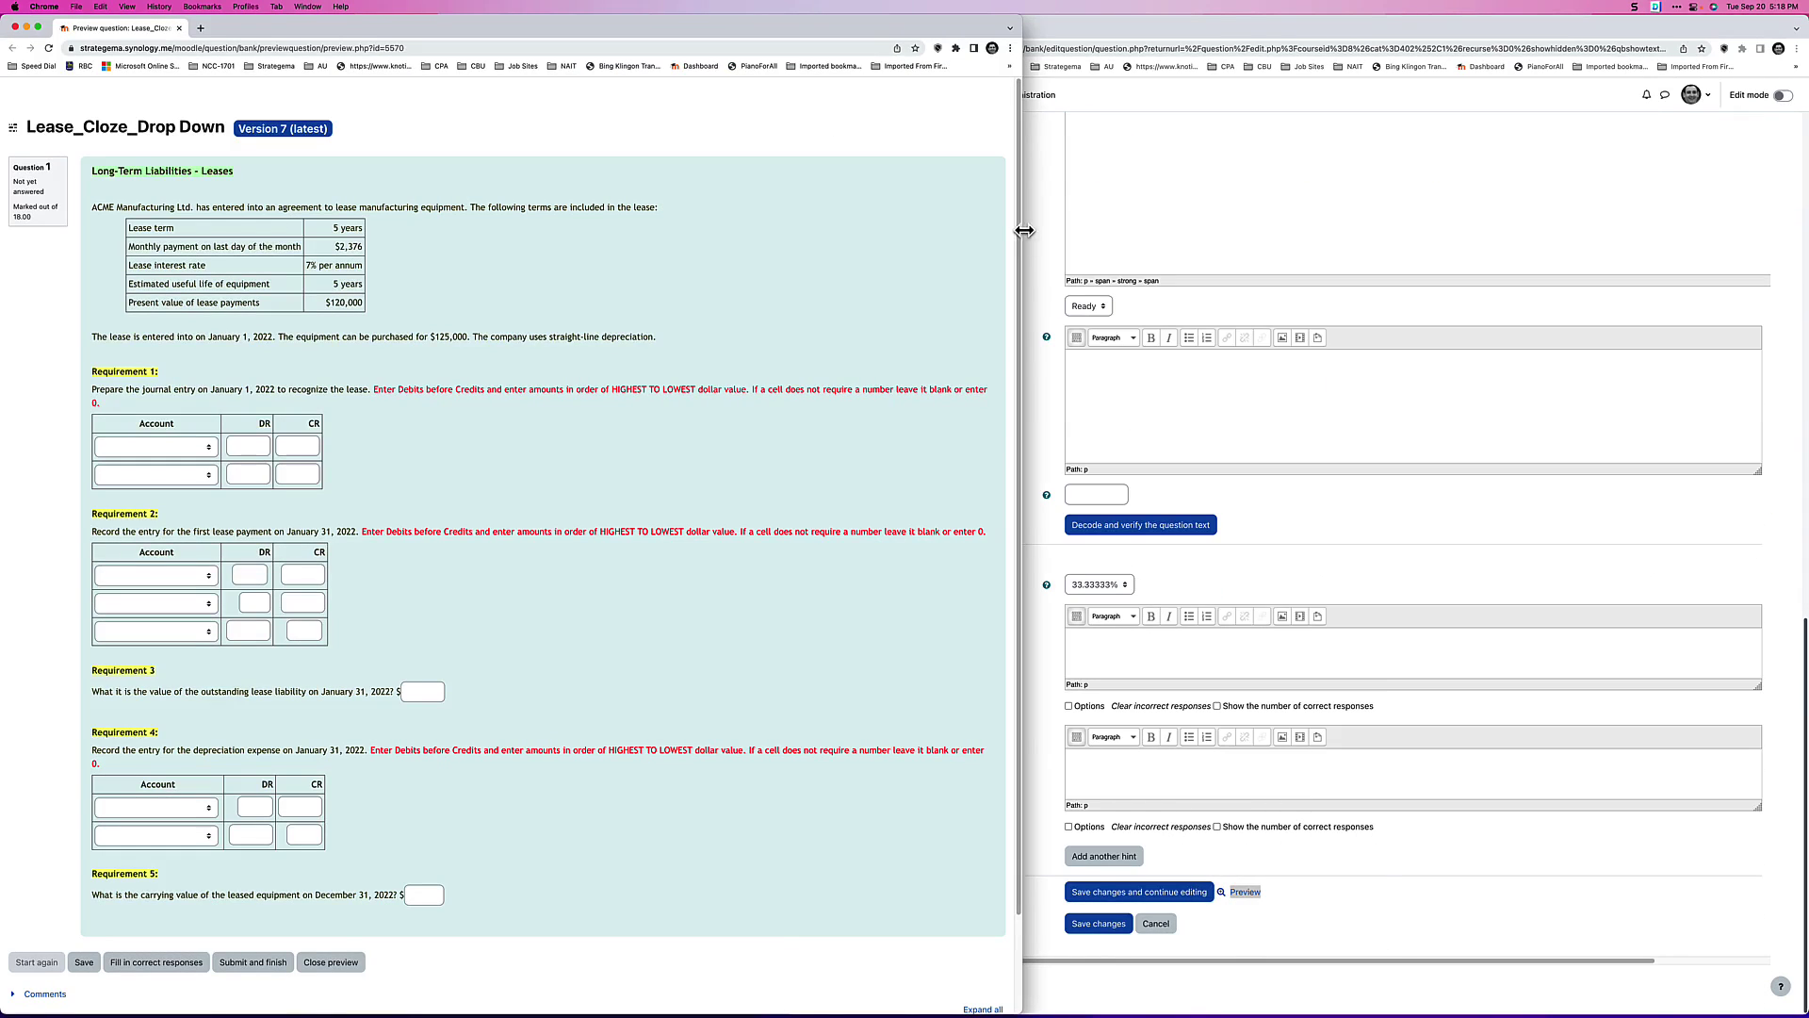
drag(1019, 238, 816, 238)
scroll(1524, 411, up, 15)
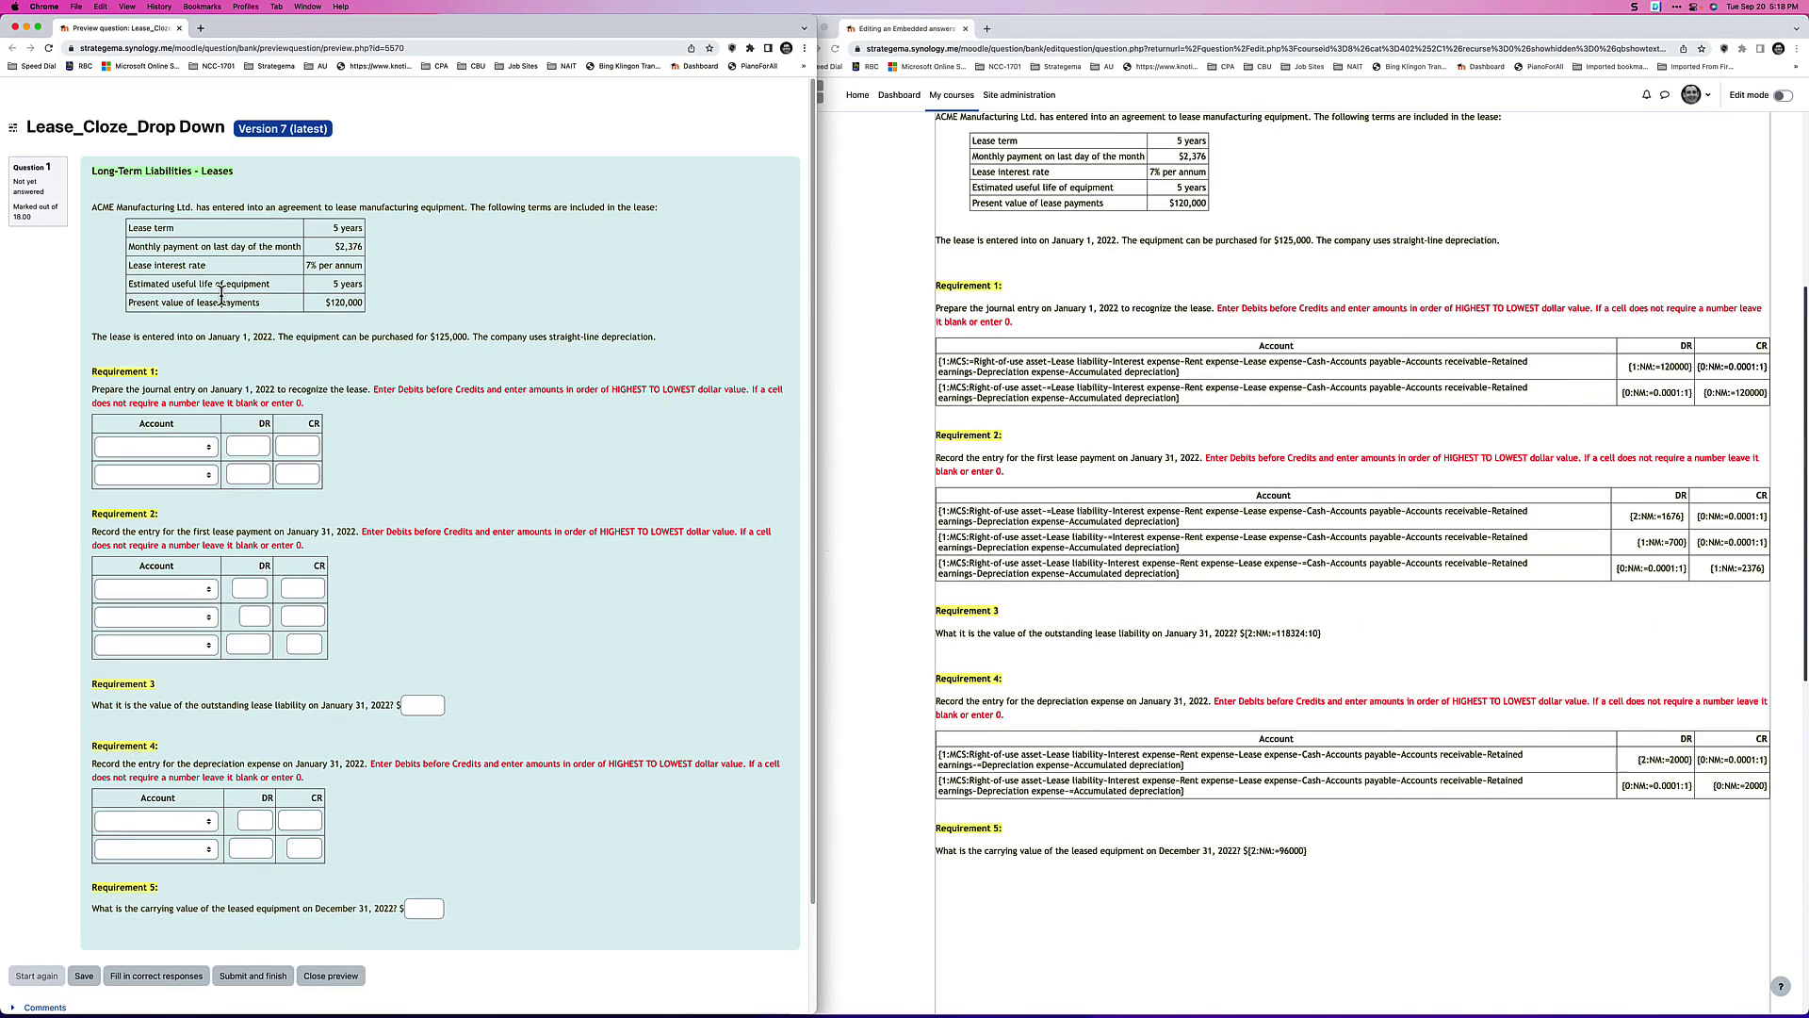
Step: Examine the account choices in Requirement 1's first row and the instruction on entering debits before credits
click(189, 447)
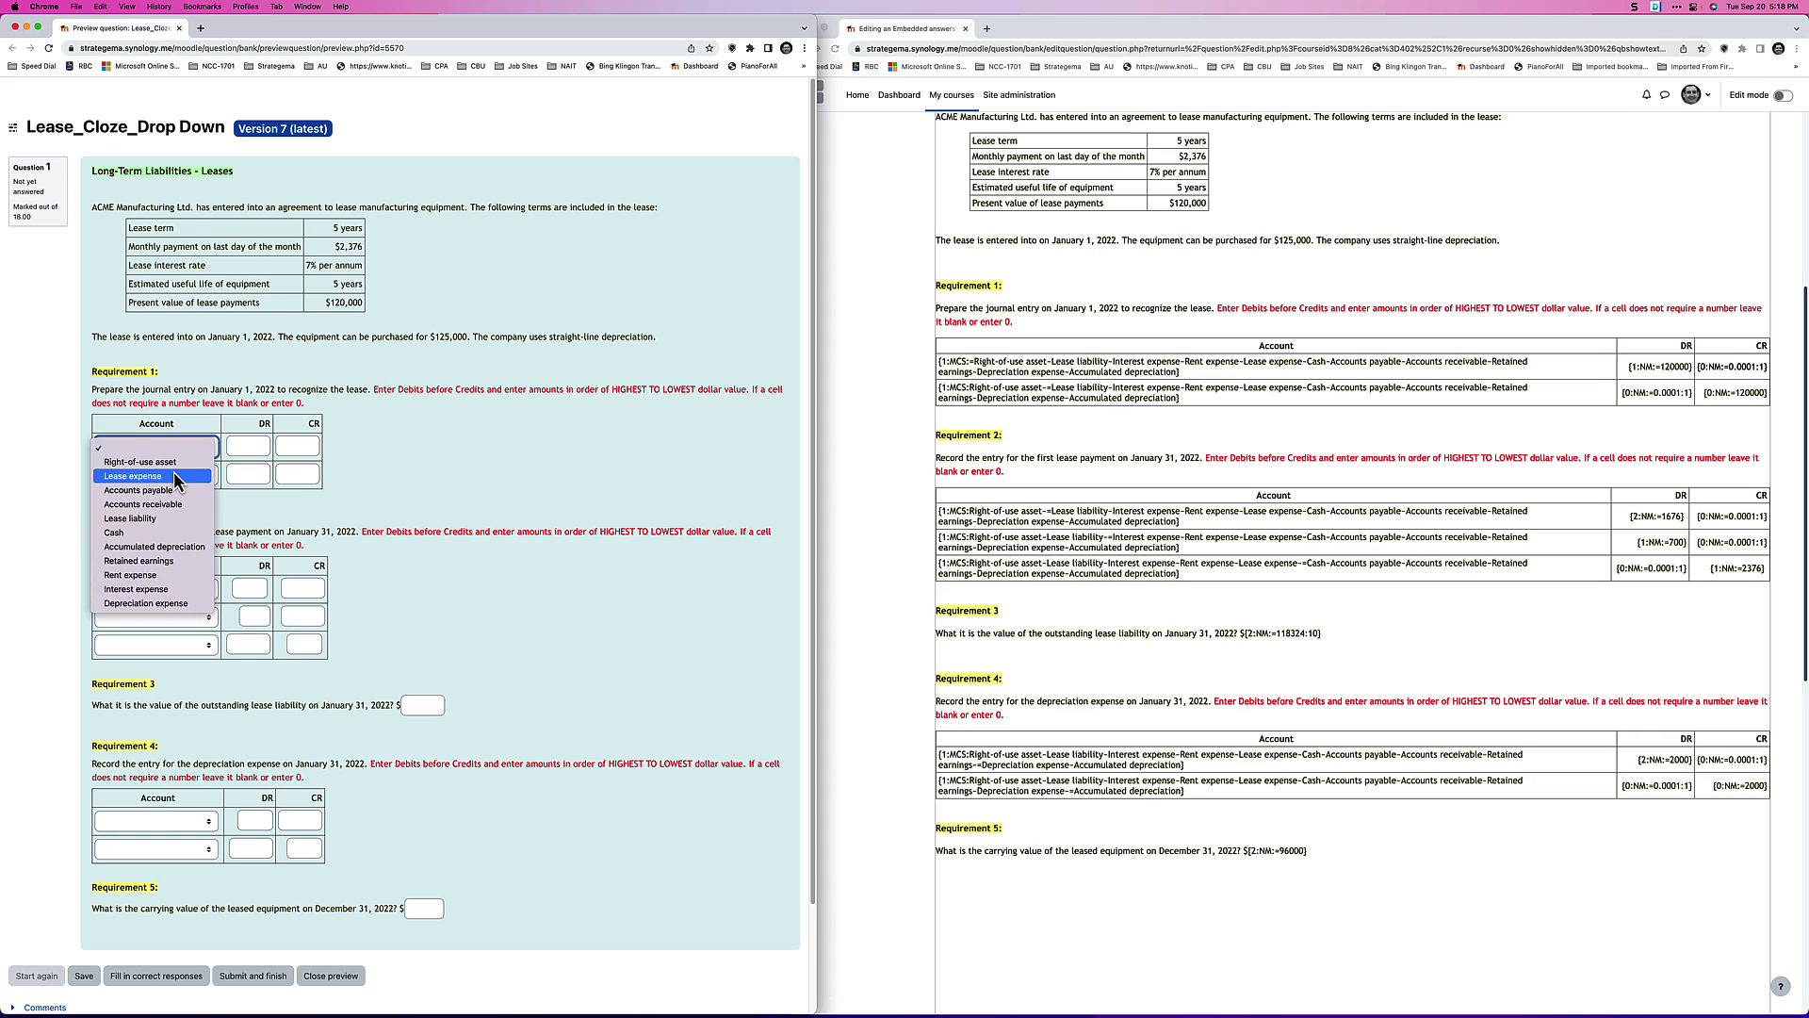
click(162, 450)
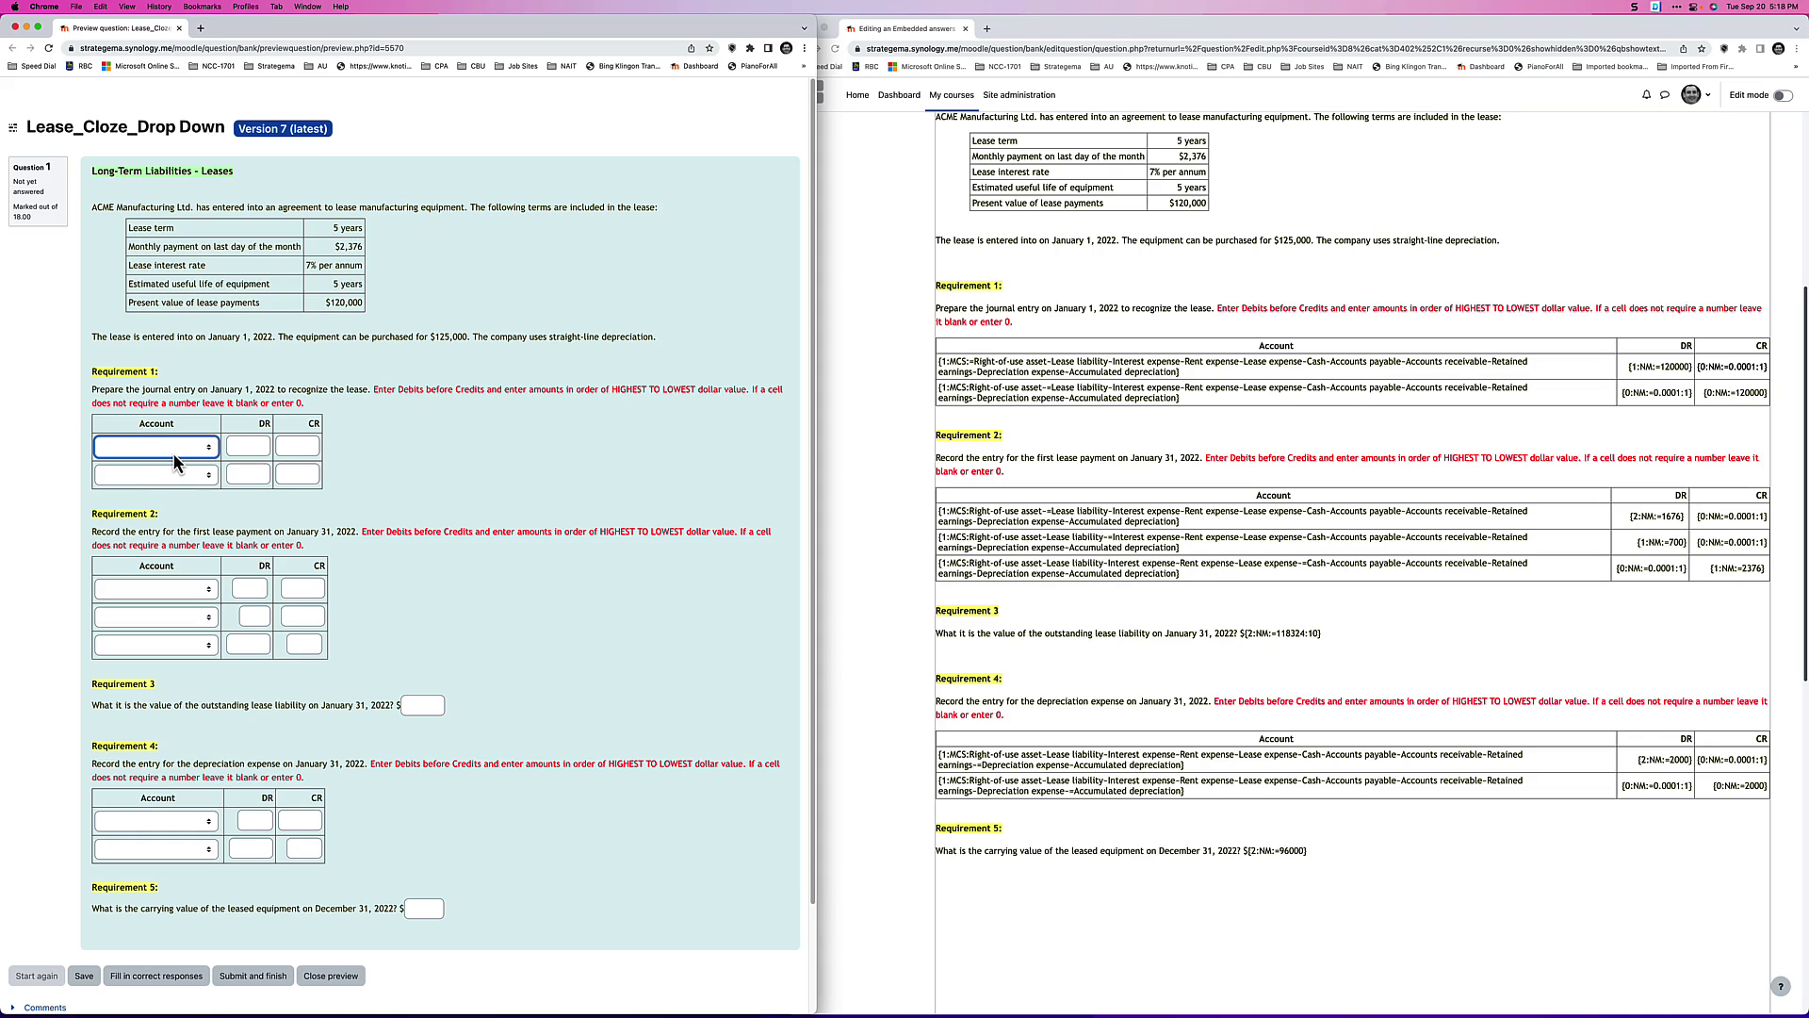
drag(374, 389, 562, 389)
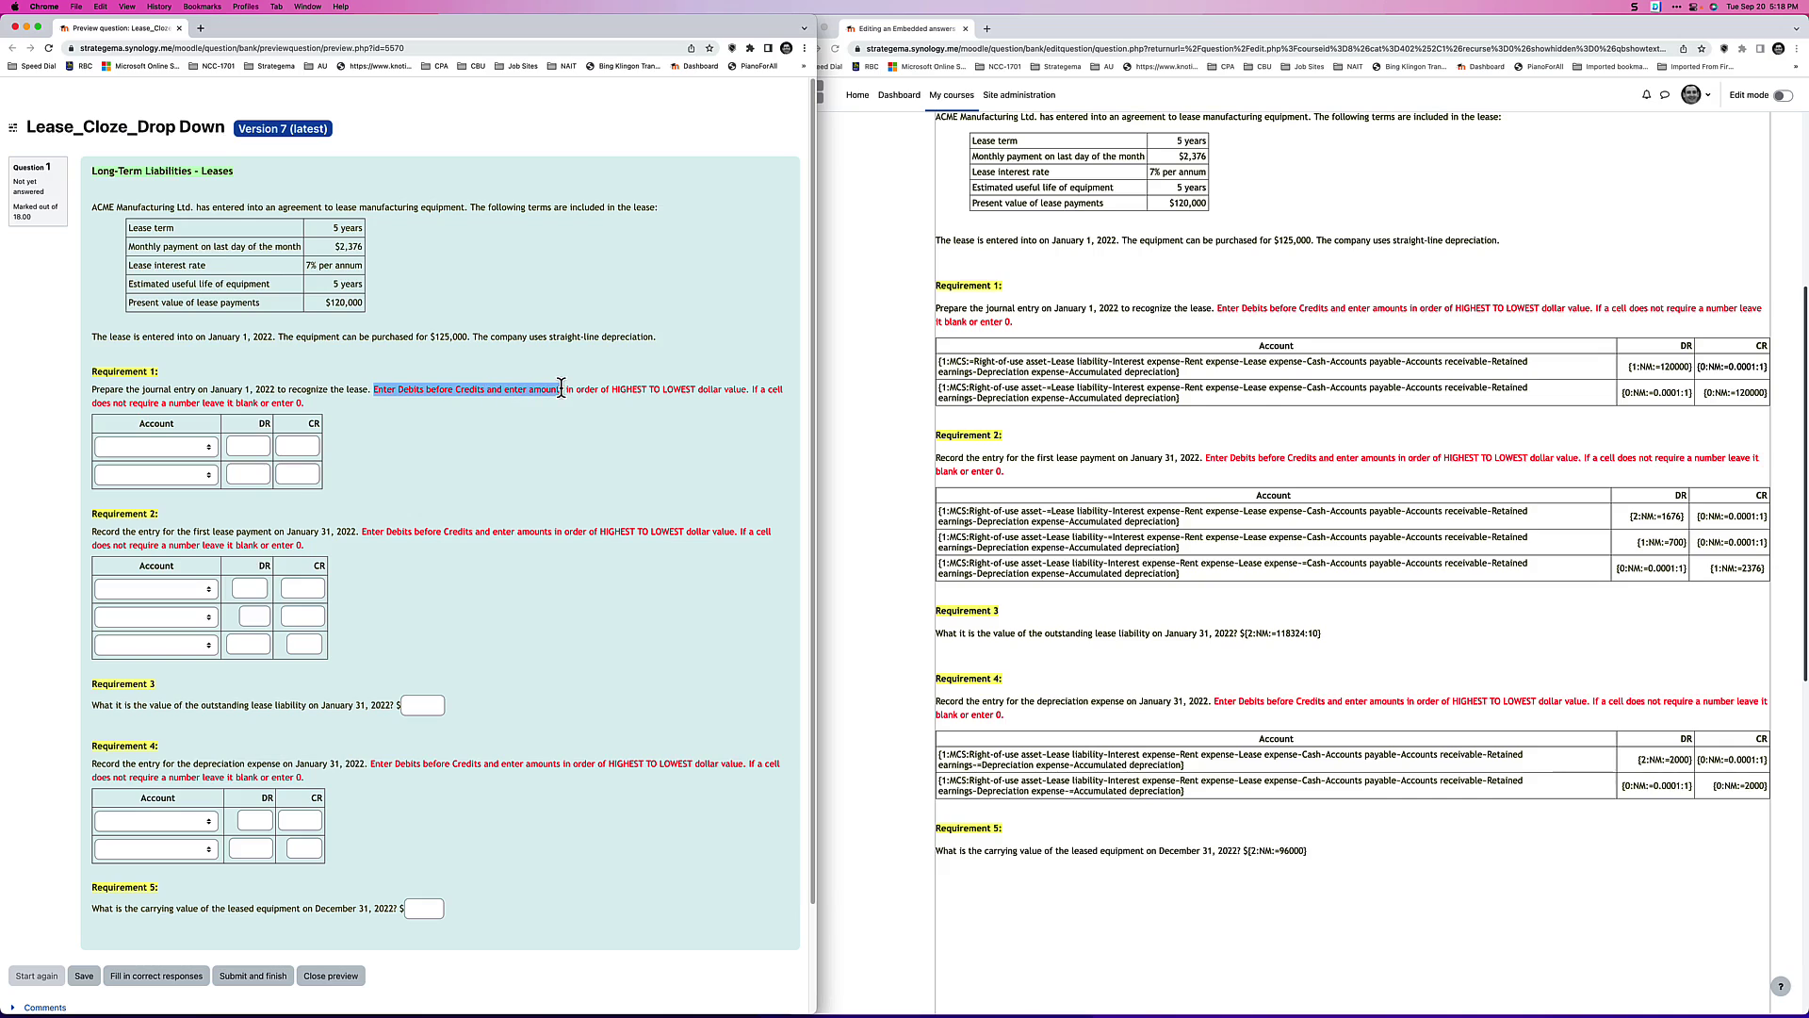
click(617, 374)
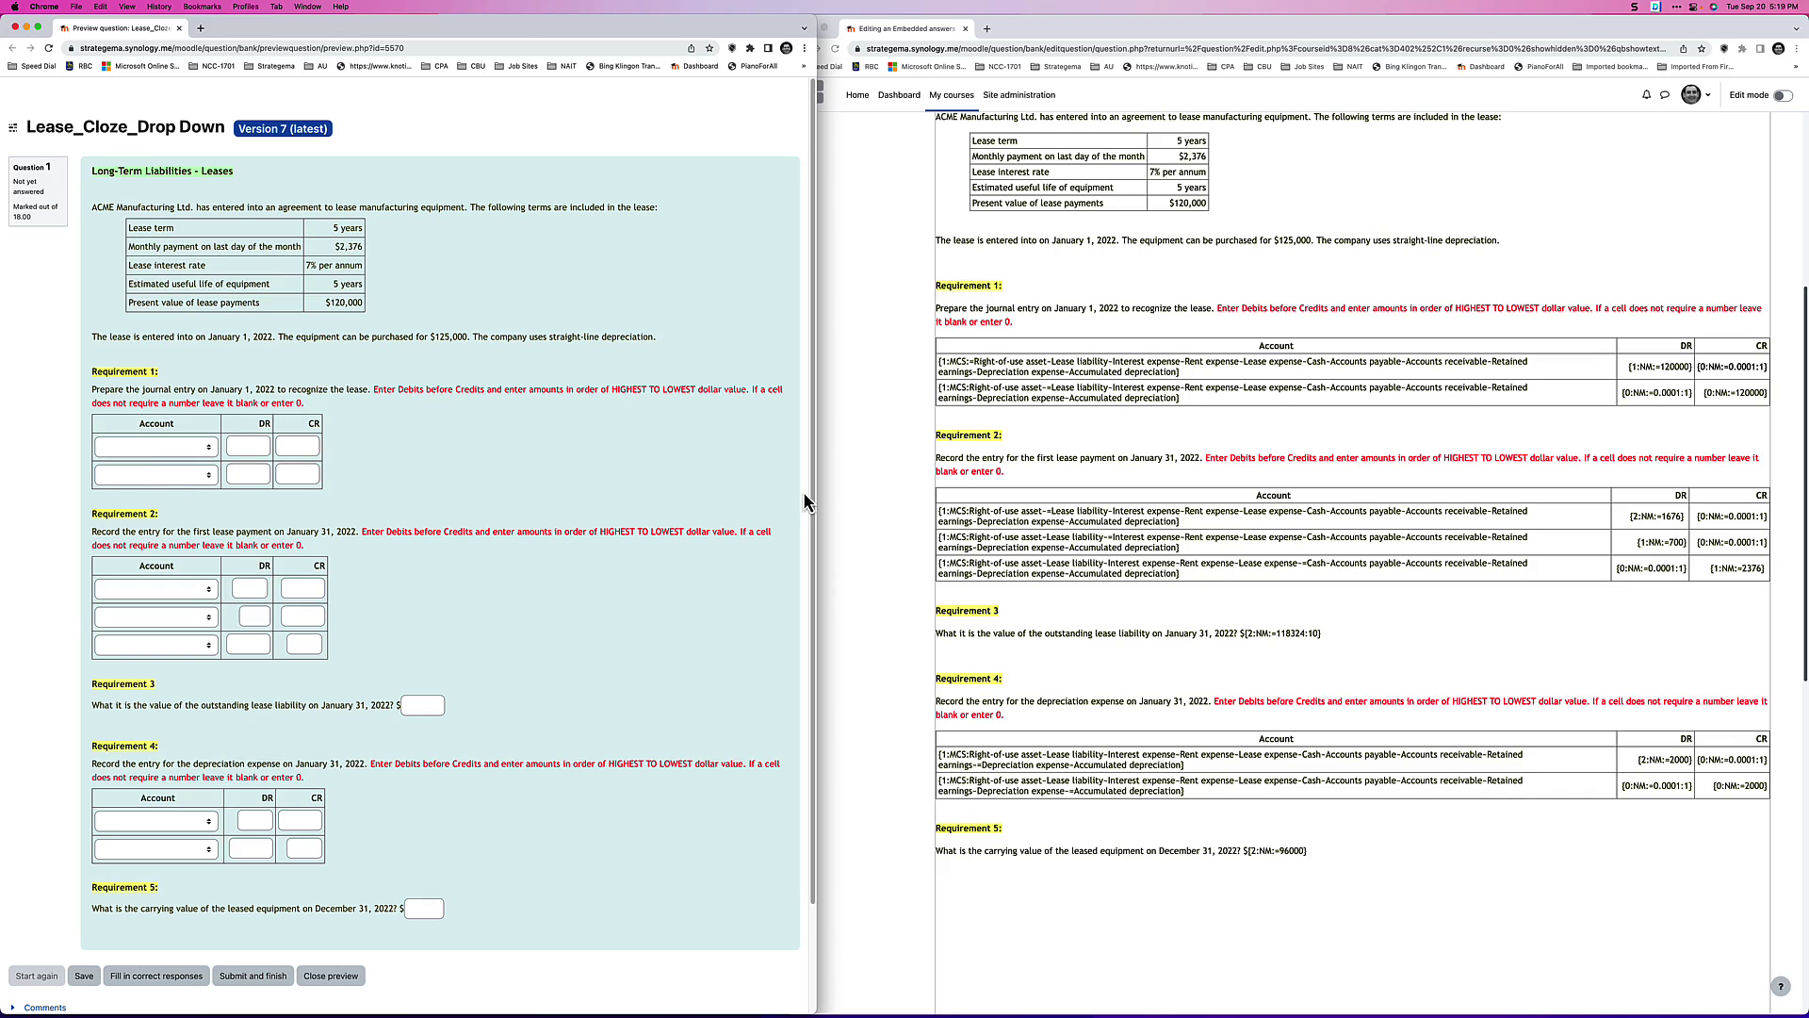
Step: Choose Right-of-use asset and Lease liability as the two accounts in Requirement 1
click(181, 453)
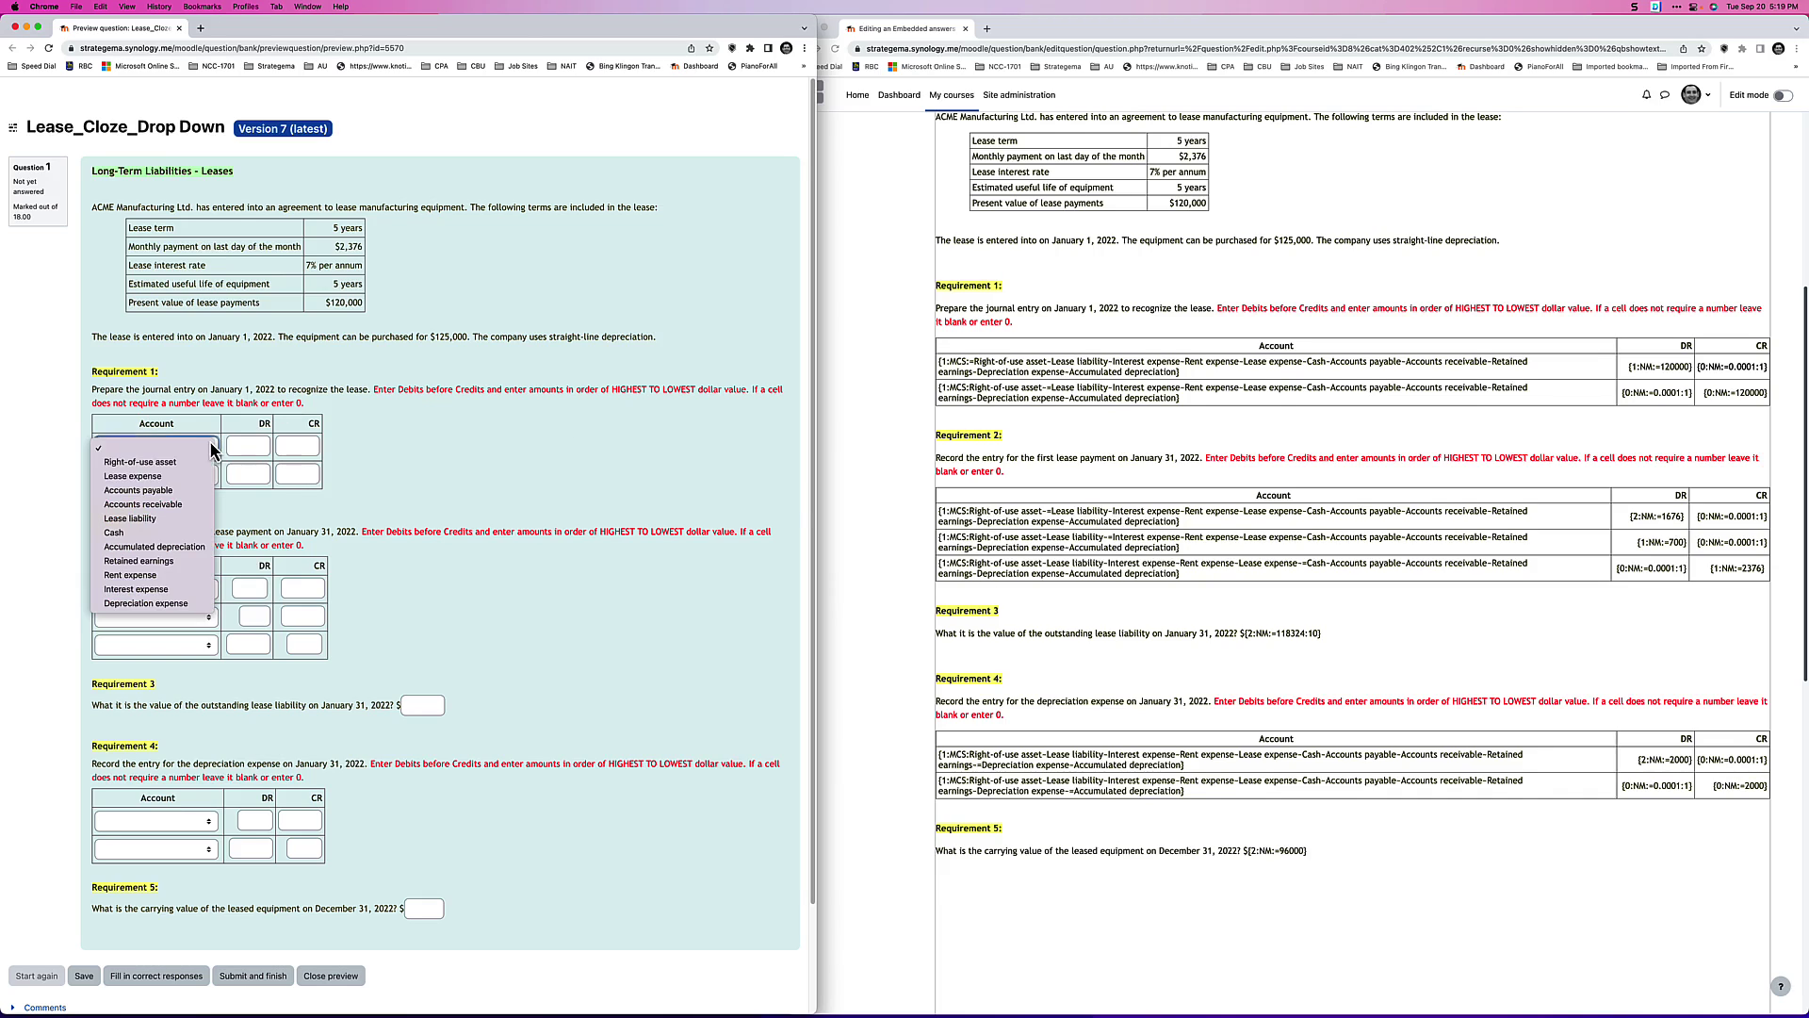
click(144, 464)
click(155, 475)
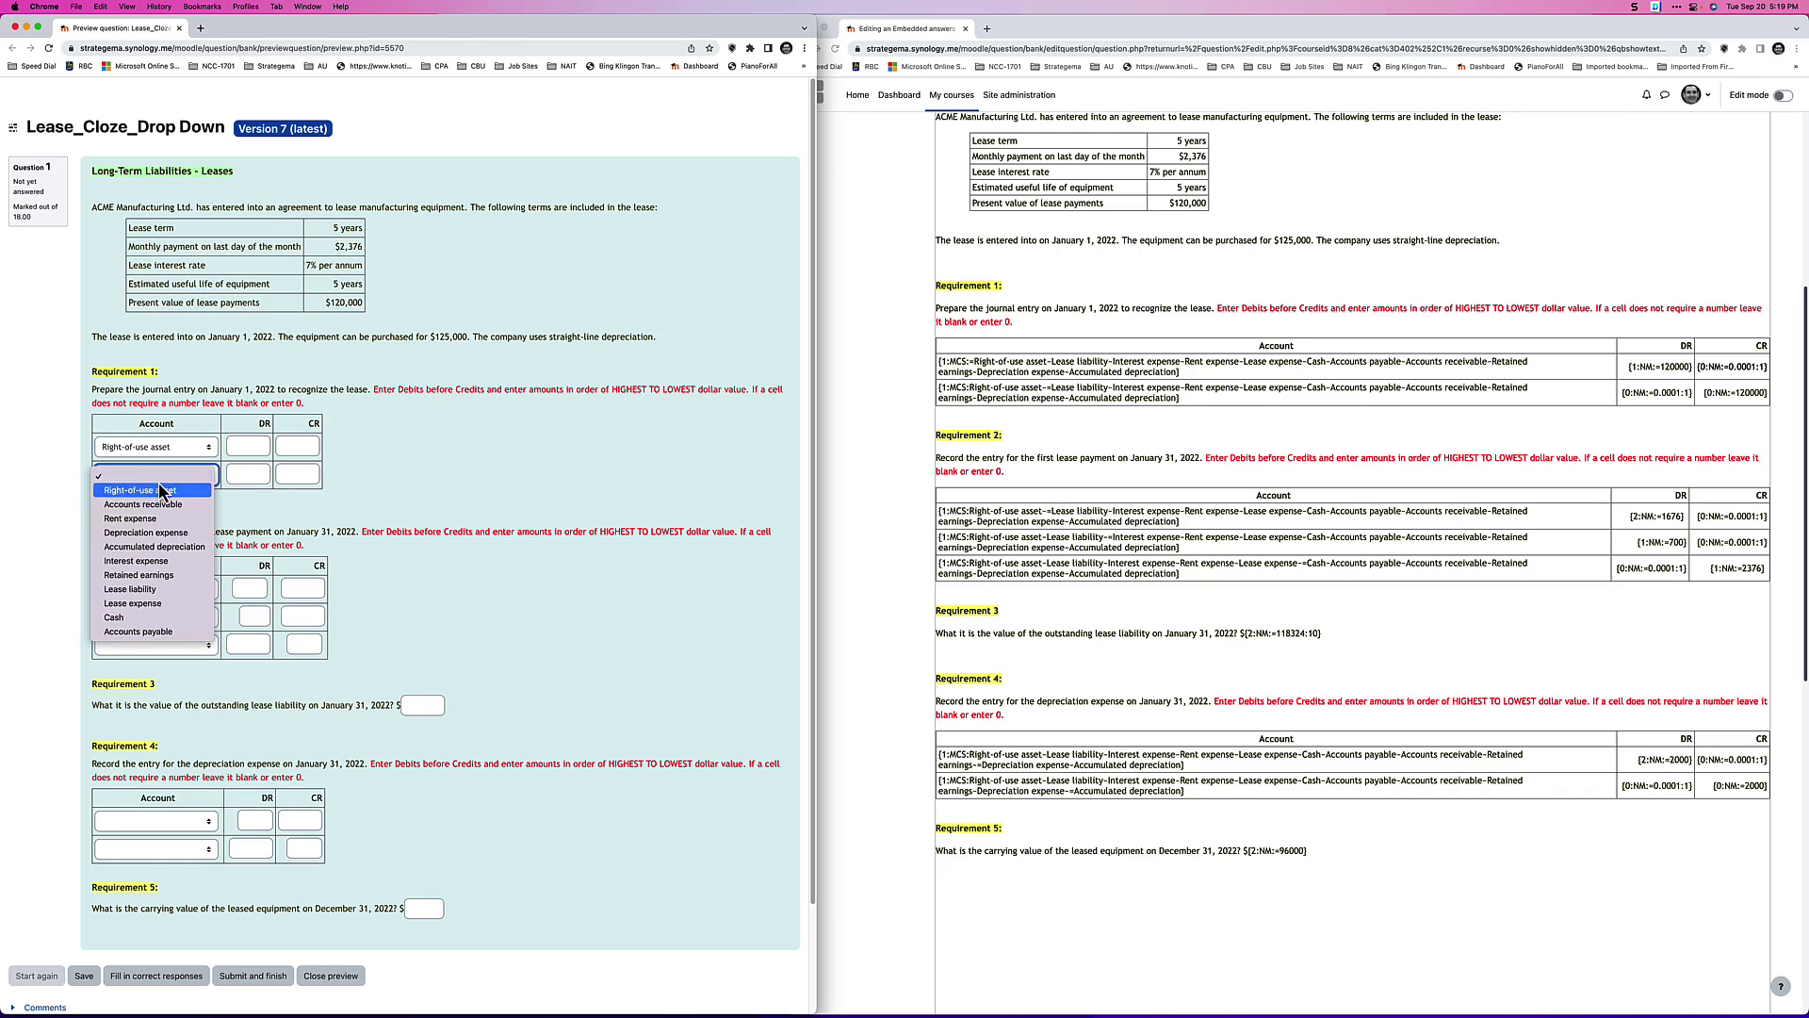
click(173, 590)
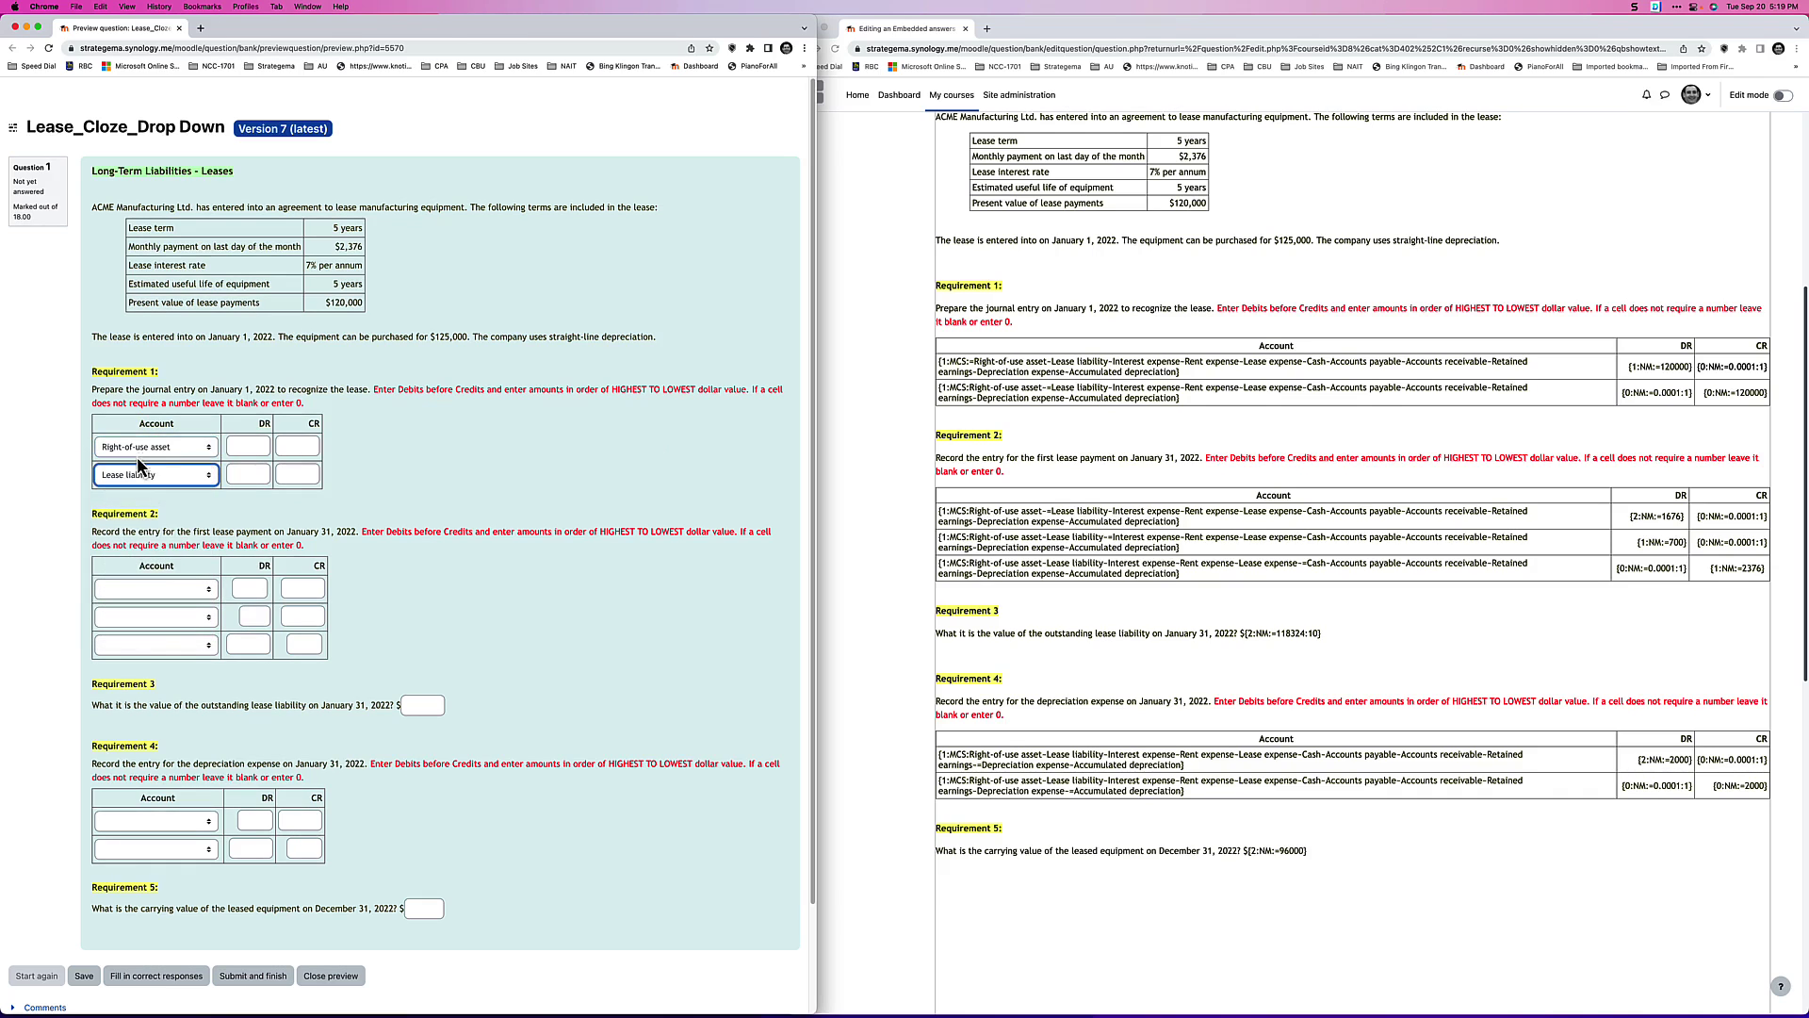
Step: Compare the order of the account choices across the rows of Requirements 1 and 2 without changing any selection
click(146, 459)
click(157, 471)
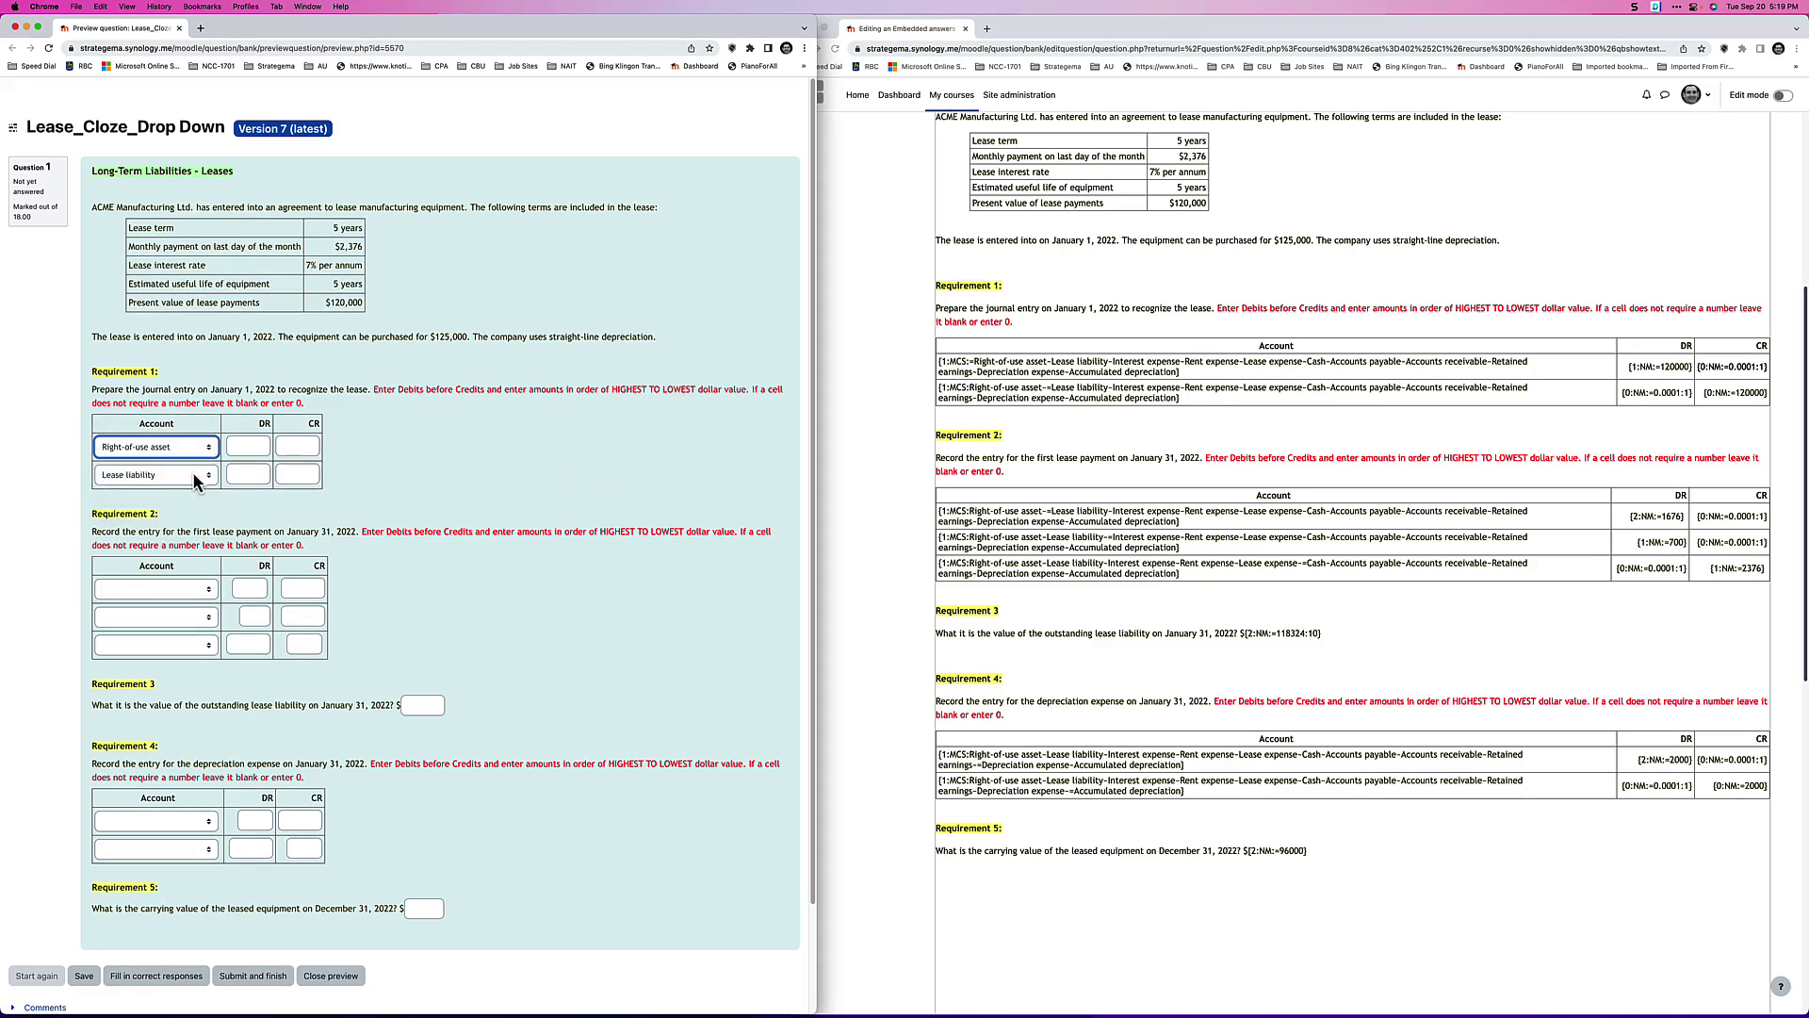
click(160, 475)
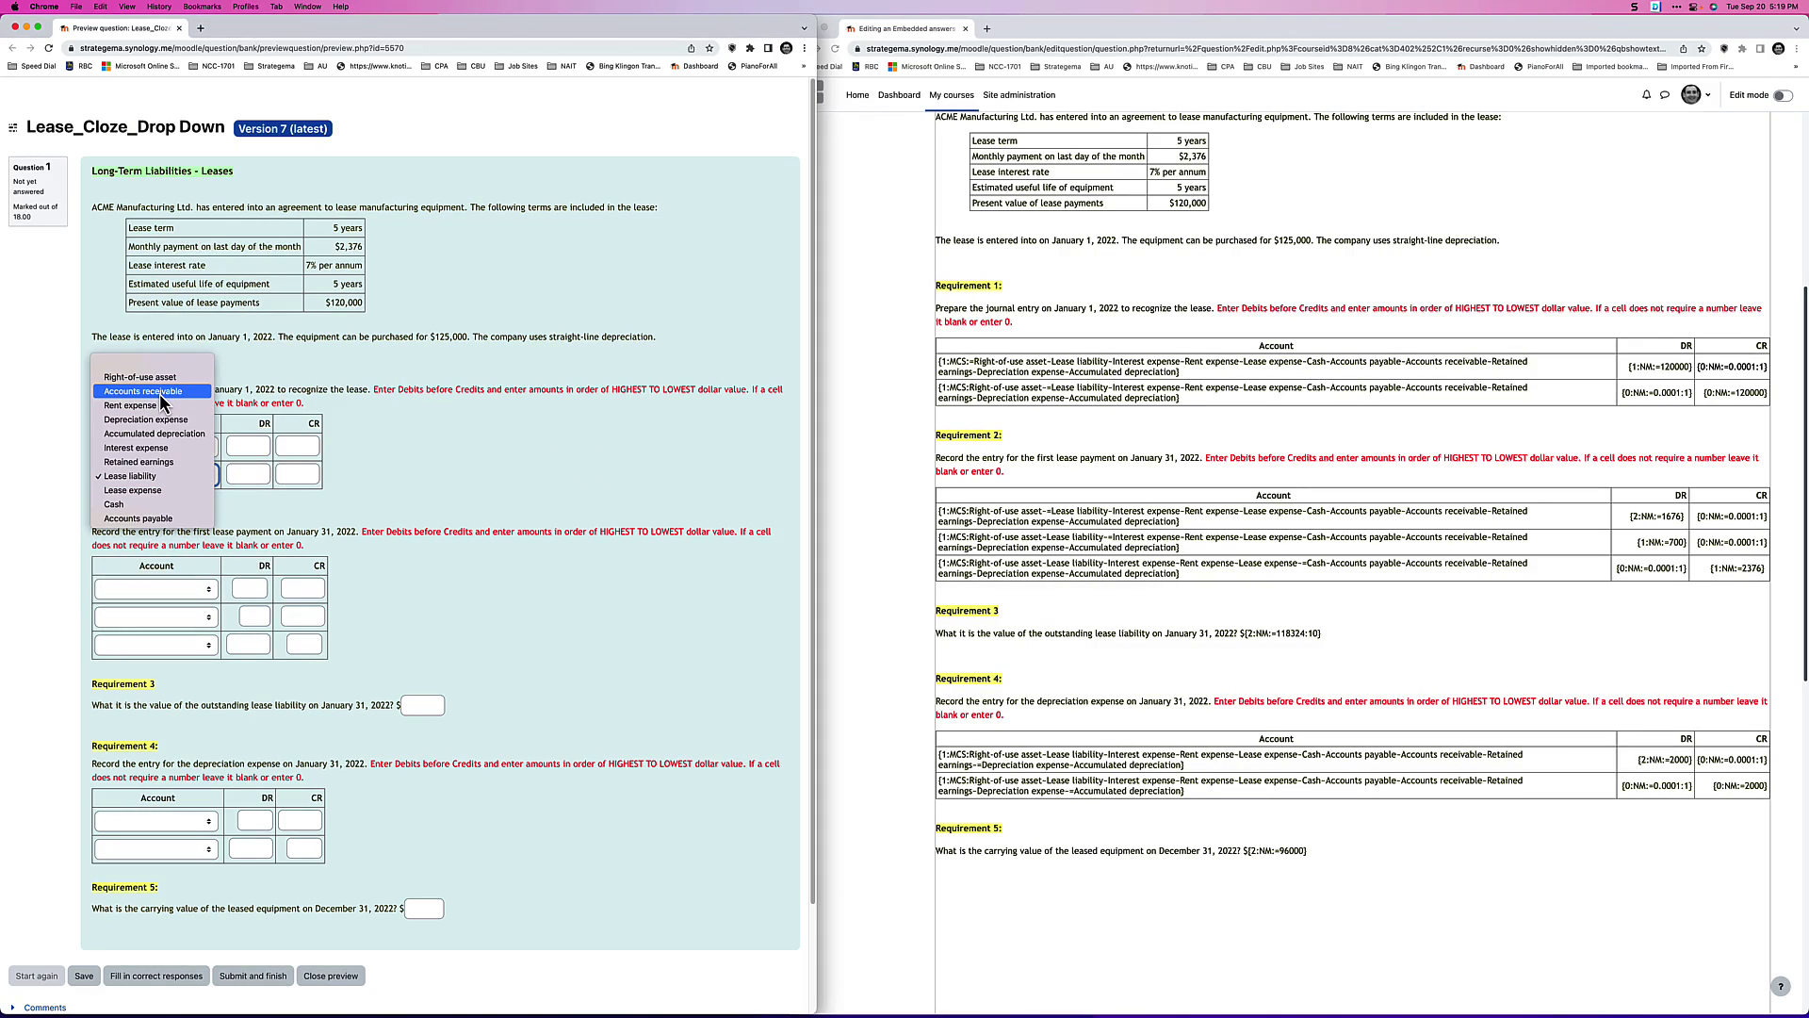
click(168, 595)
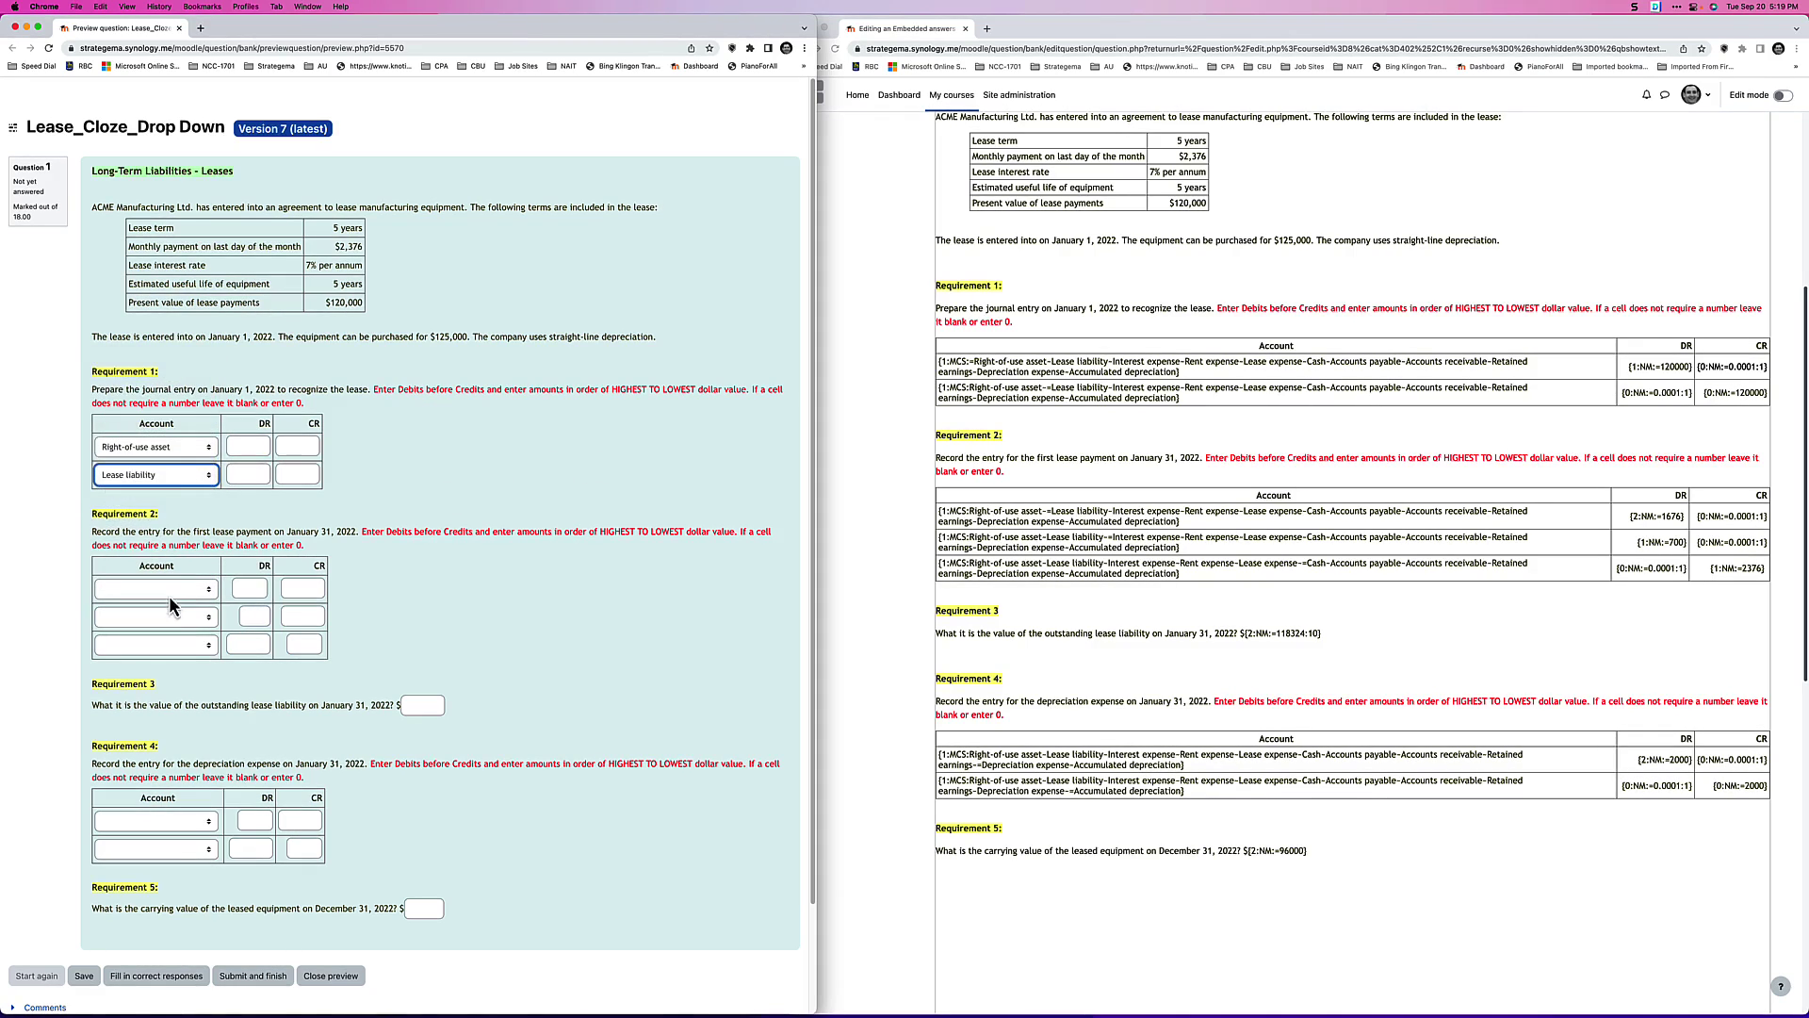
click(168, 596)
click(522, 596)
click(188, 614)
click(628, 562)
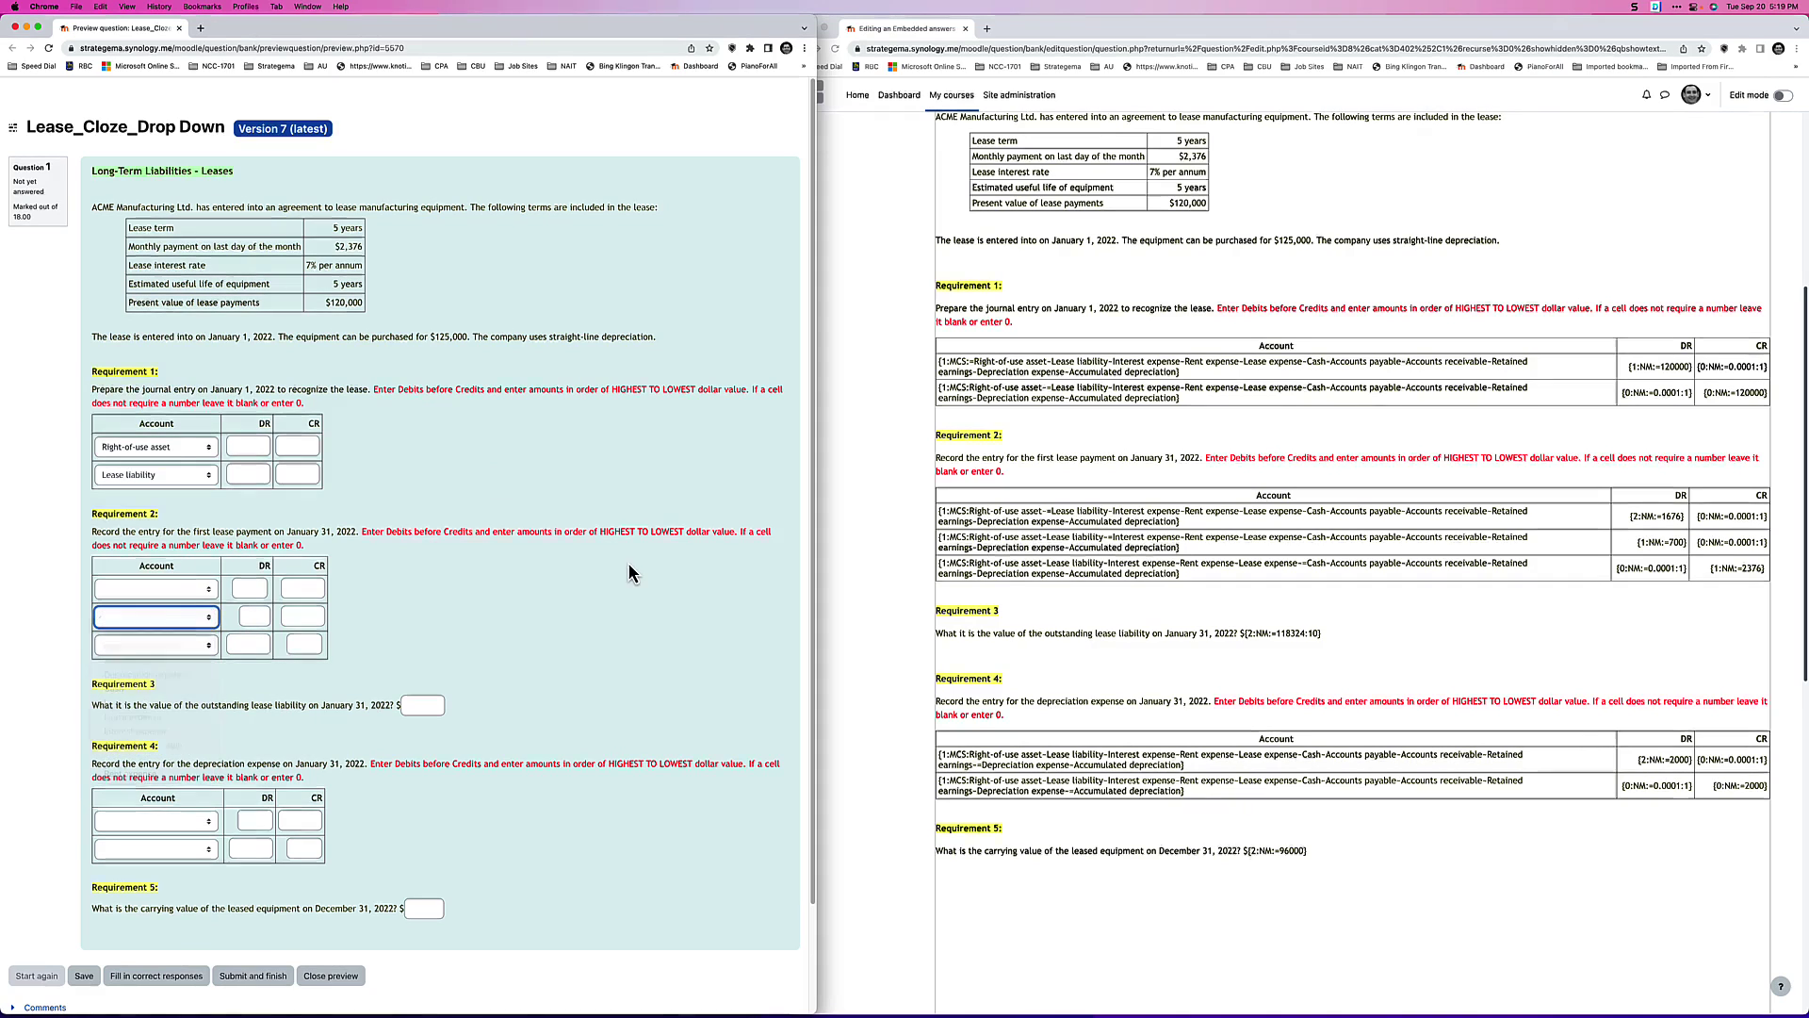
click(142, 645)
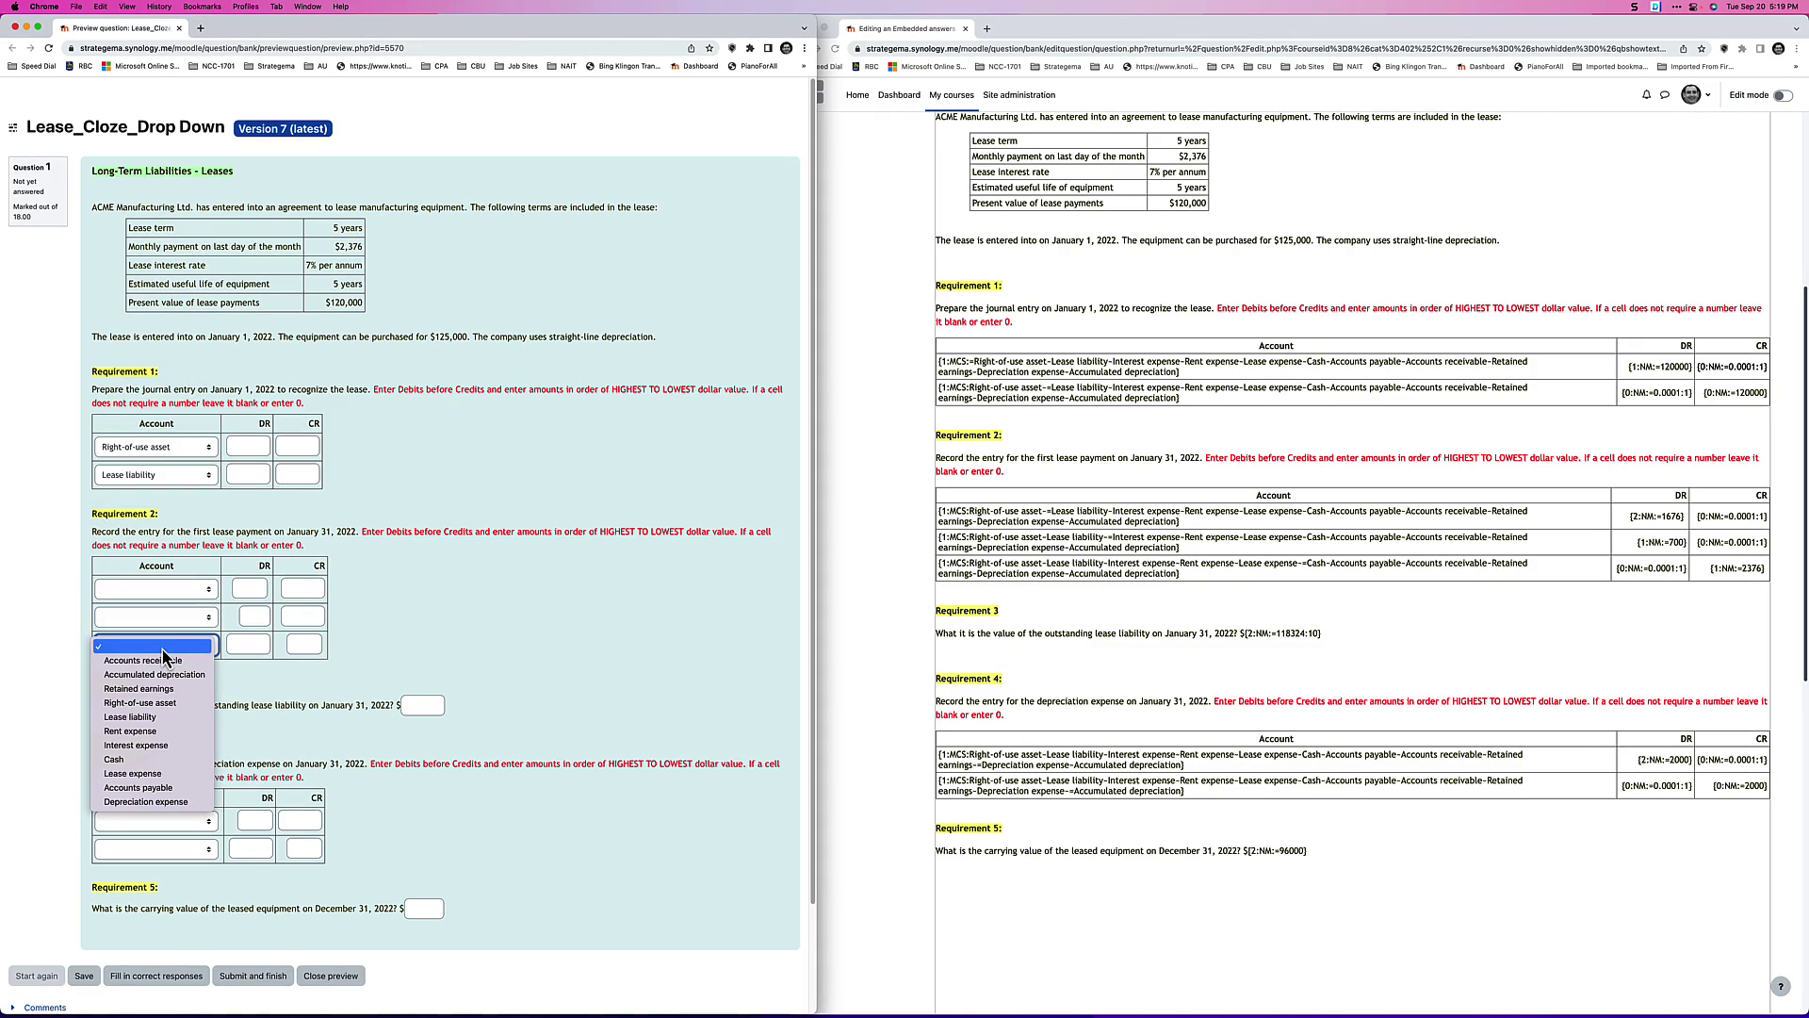
click(528, 637)
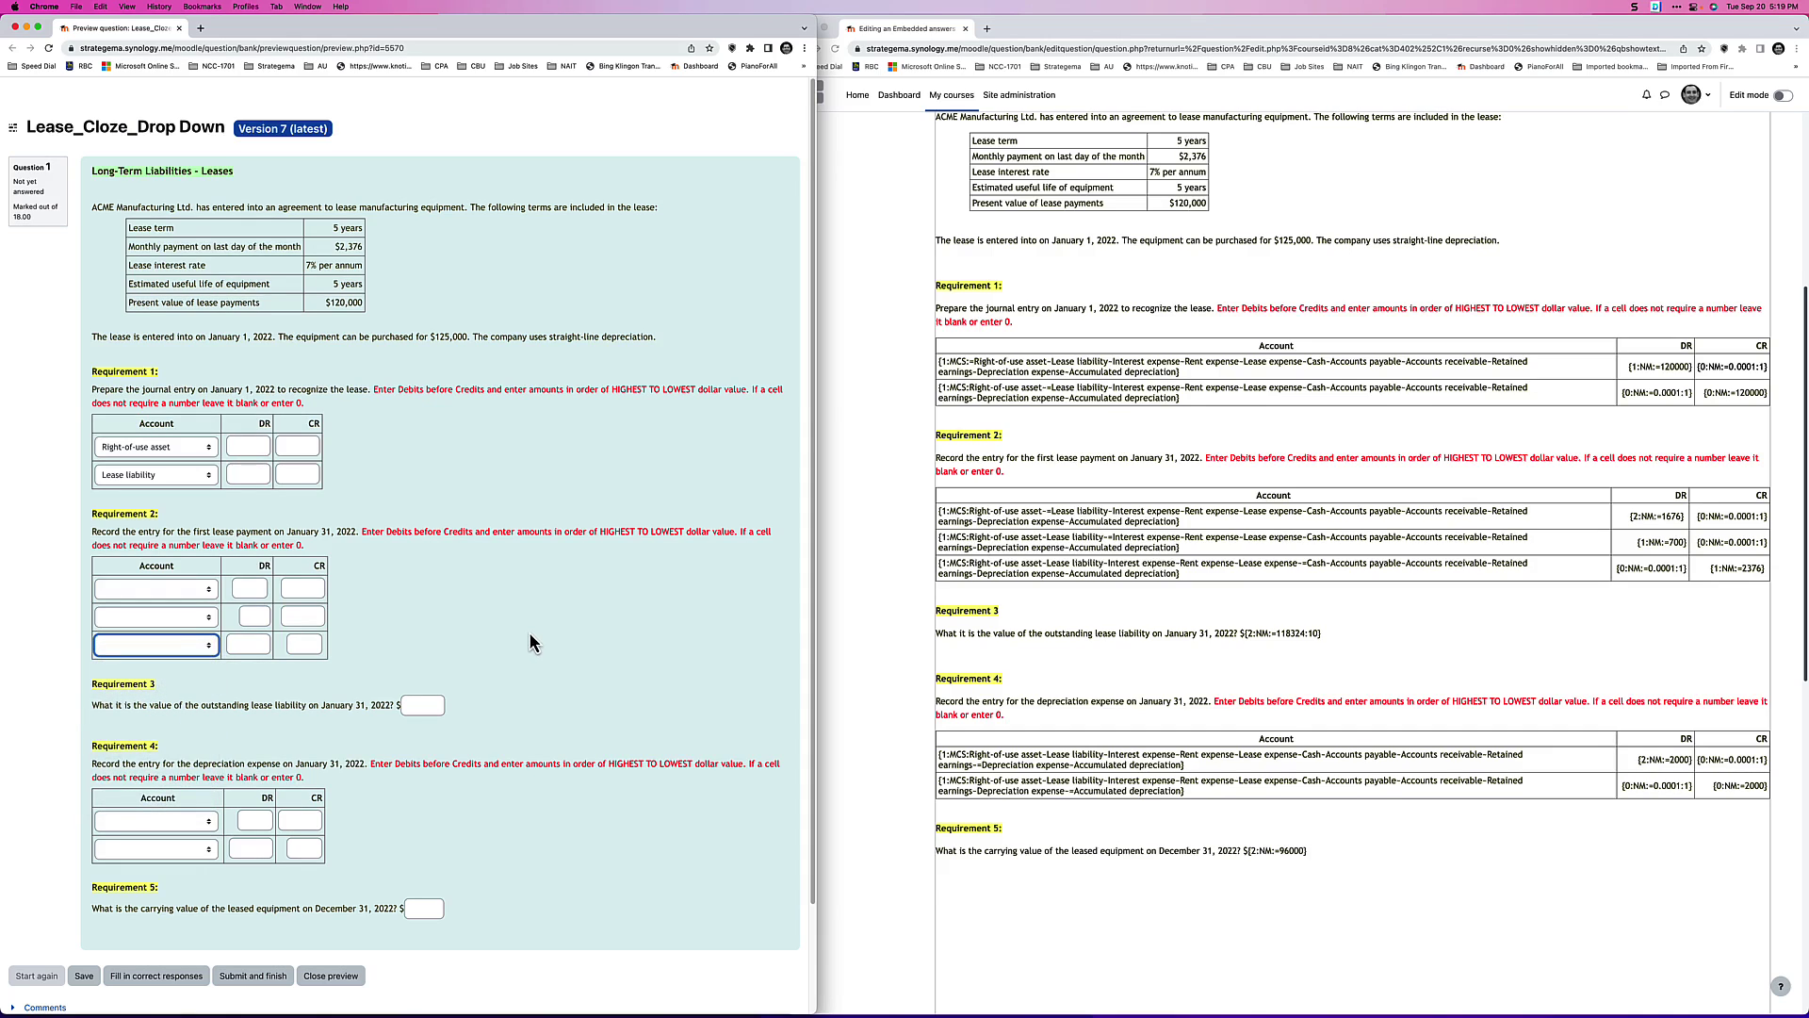
Step: In Requirement 1, enter debit 120000 and credit 0 for Right-of-use asset, debit 0 and credit 120000 for Lease liability, and submit the attempt
click(245, 445)
text(120)
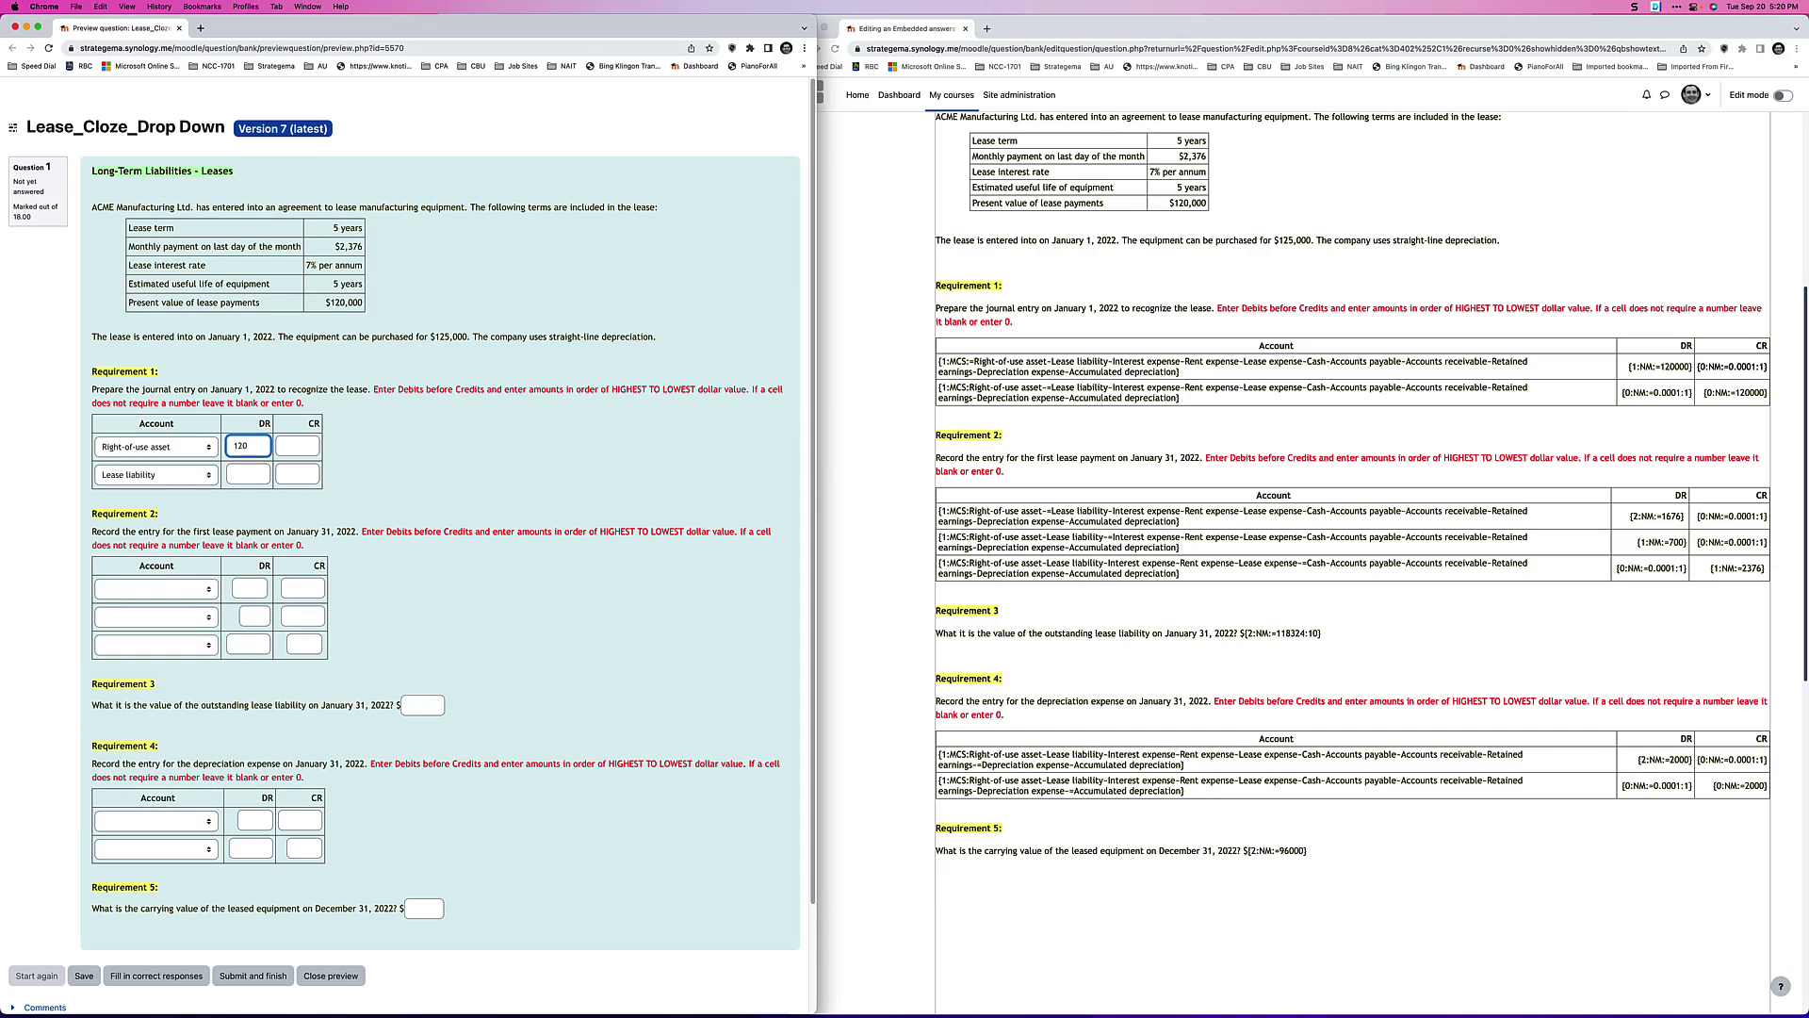
text(000)
key(Tab)
text(0)
key(Tab)
key(Tab)
text(0)
key(Tab)
click(253, 976)
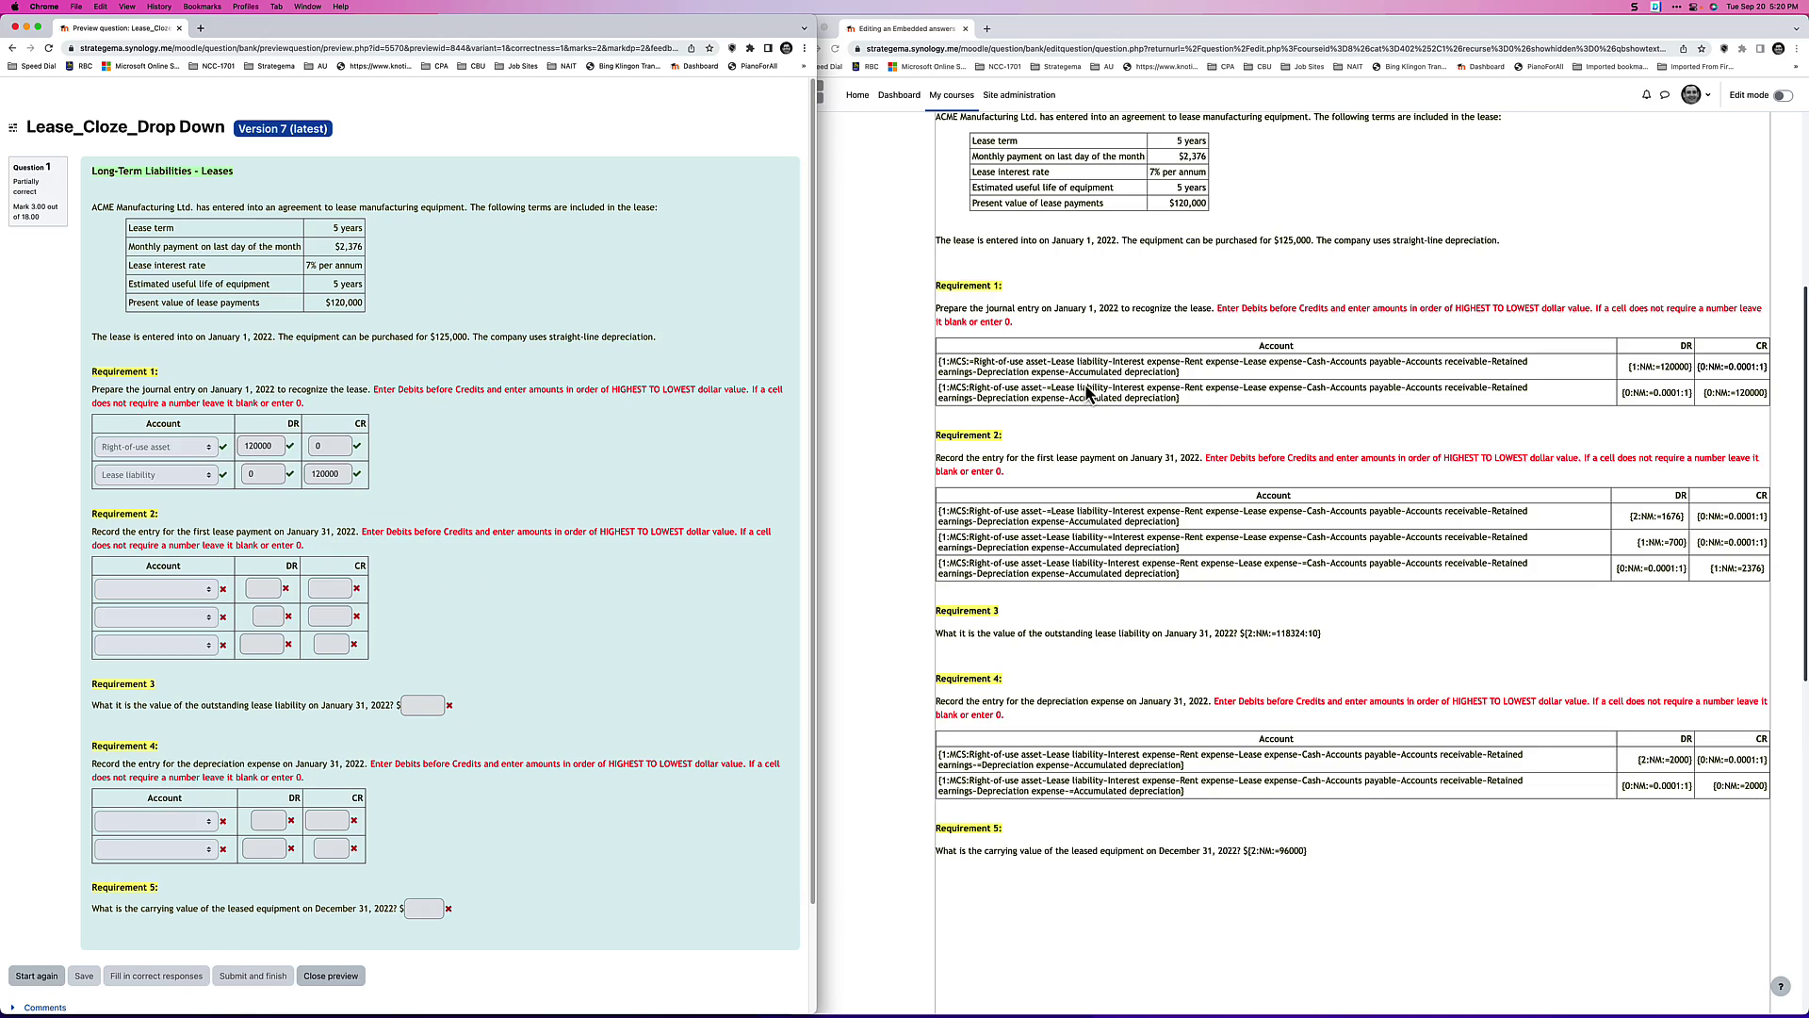
Step: Highlight the list of account options inside the first MCS code of Requirement 1 in the question text
click(993, 364)
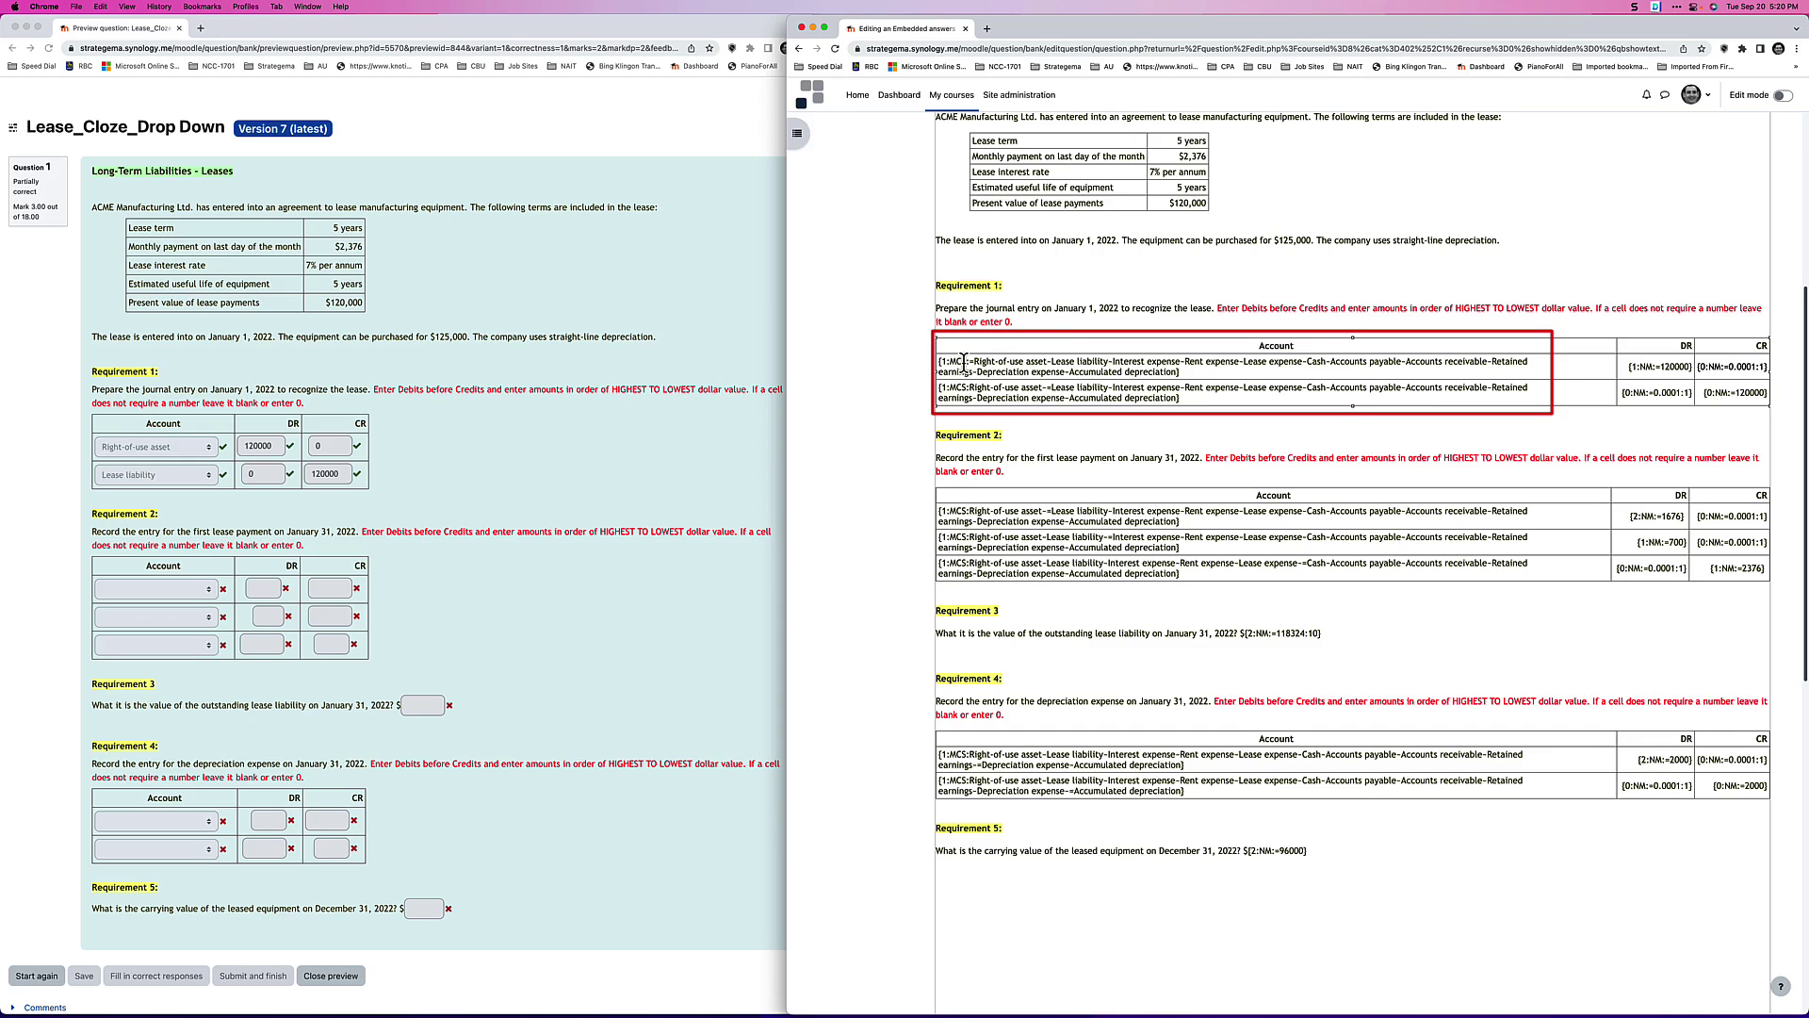
drag(967, 361, 1046, 362)
drag(972, 361, 1172, 371)
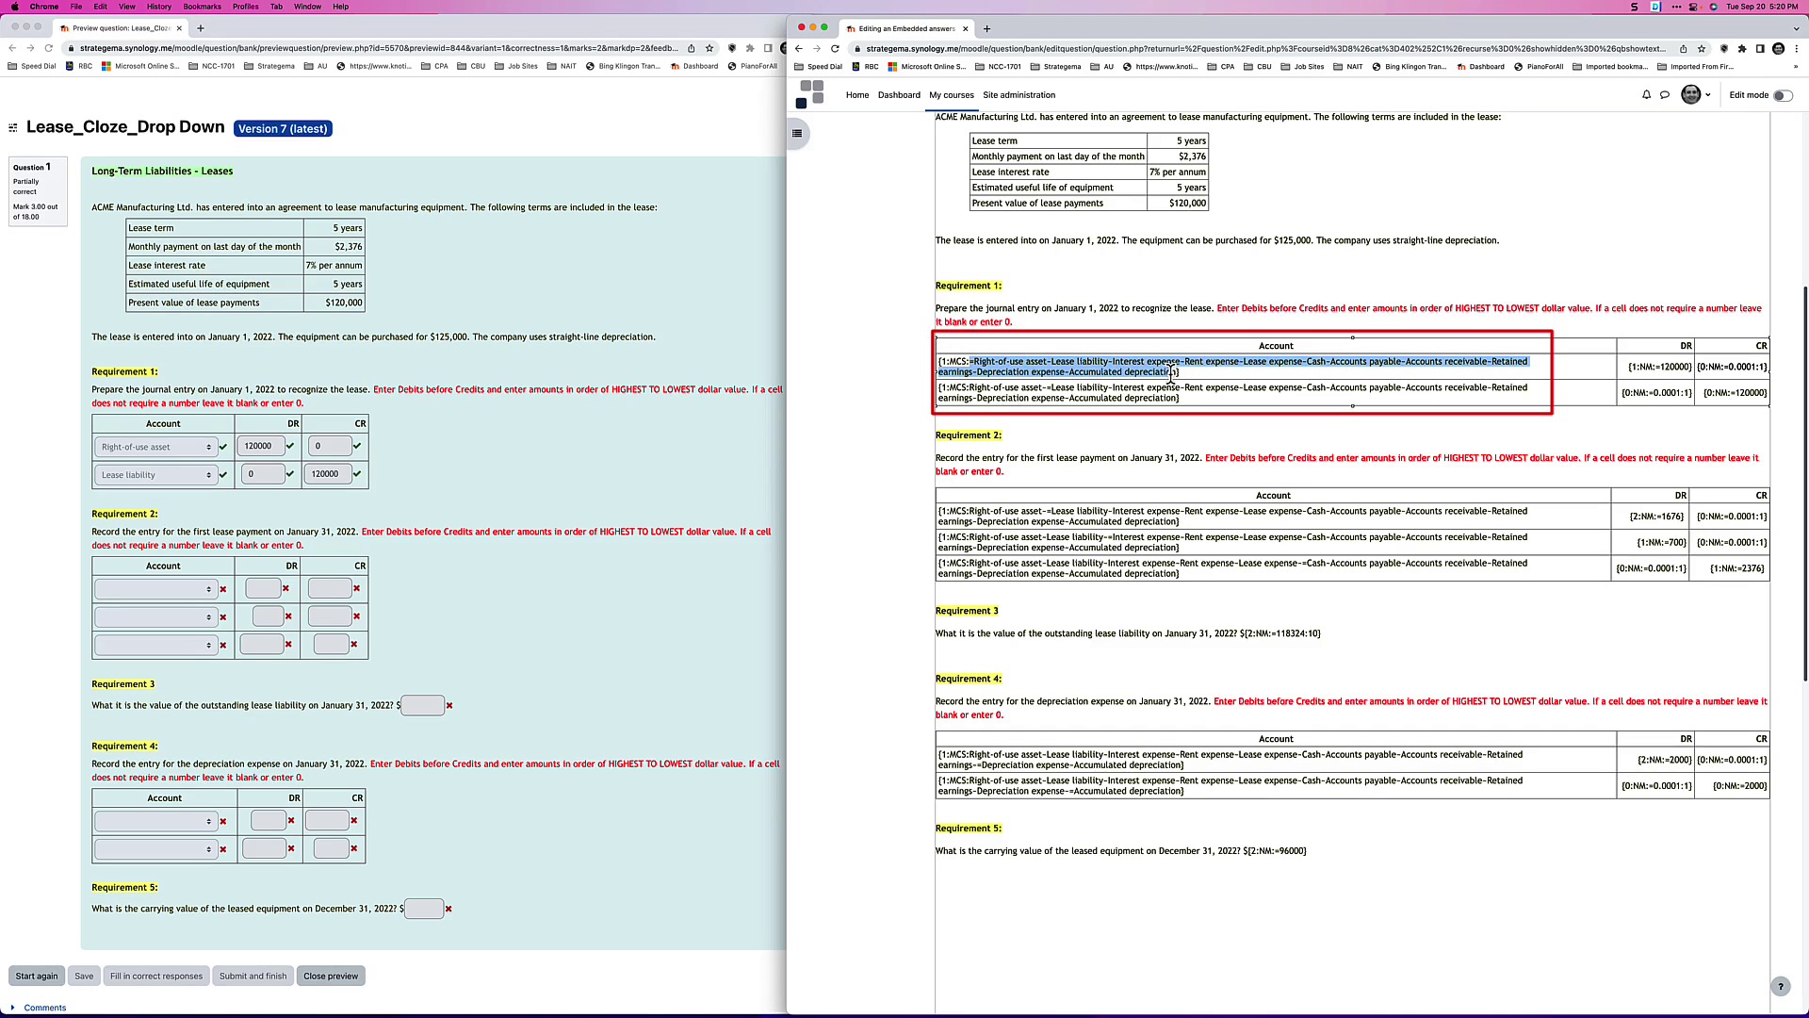
click(1070, 366)
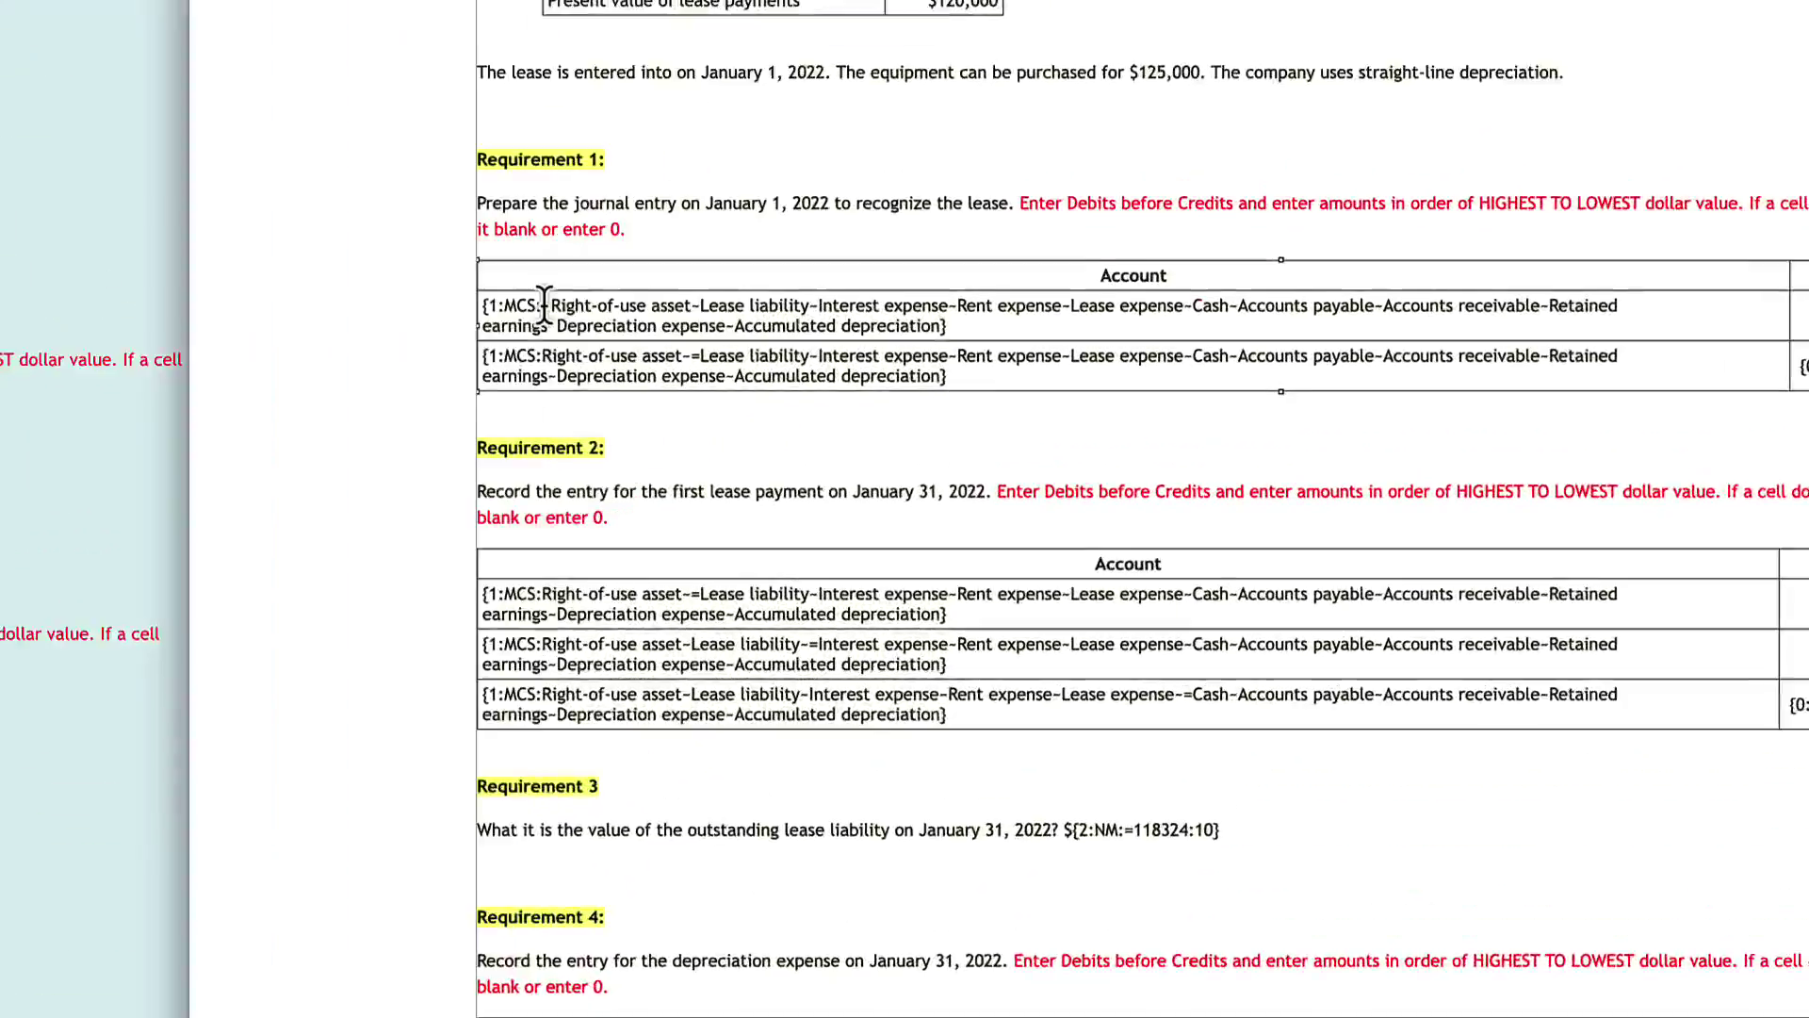
drag(969, 361, 1177, 370)
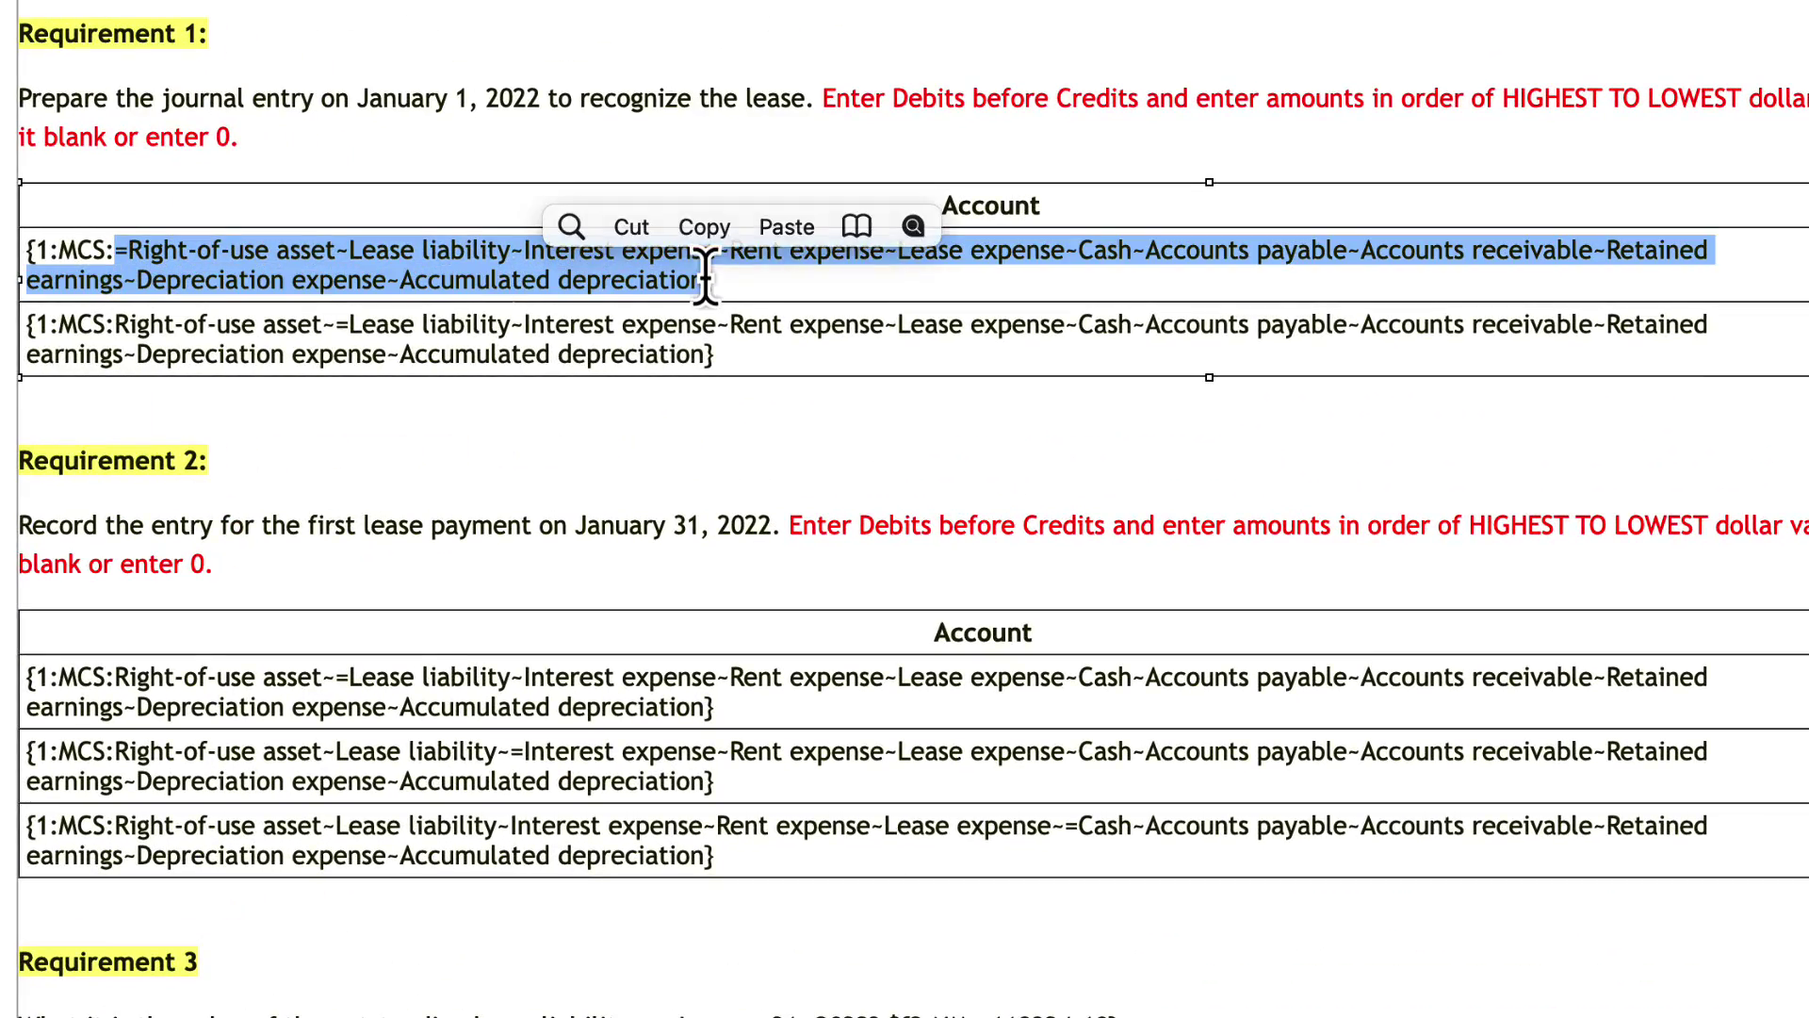
click(179, 255)
Step: Examine the first MCS code of Requirement 1 piece by piece, highlighting its opening brace, weight, colon, MCS type and start of the correct answer
click(28, 250)
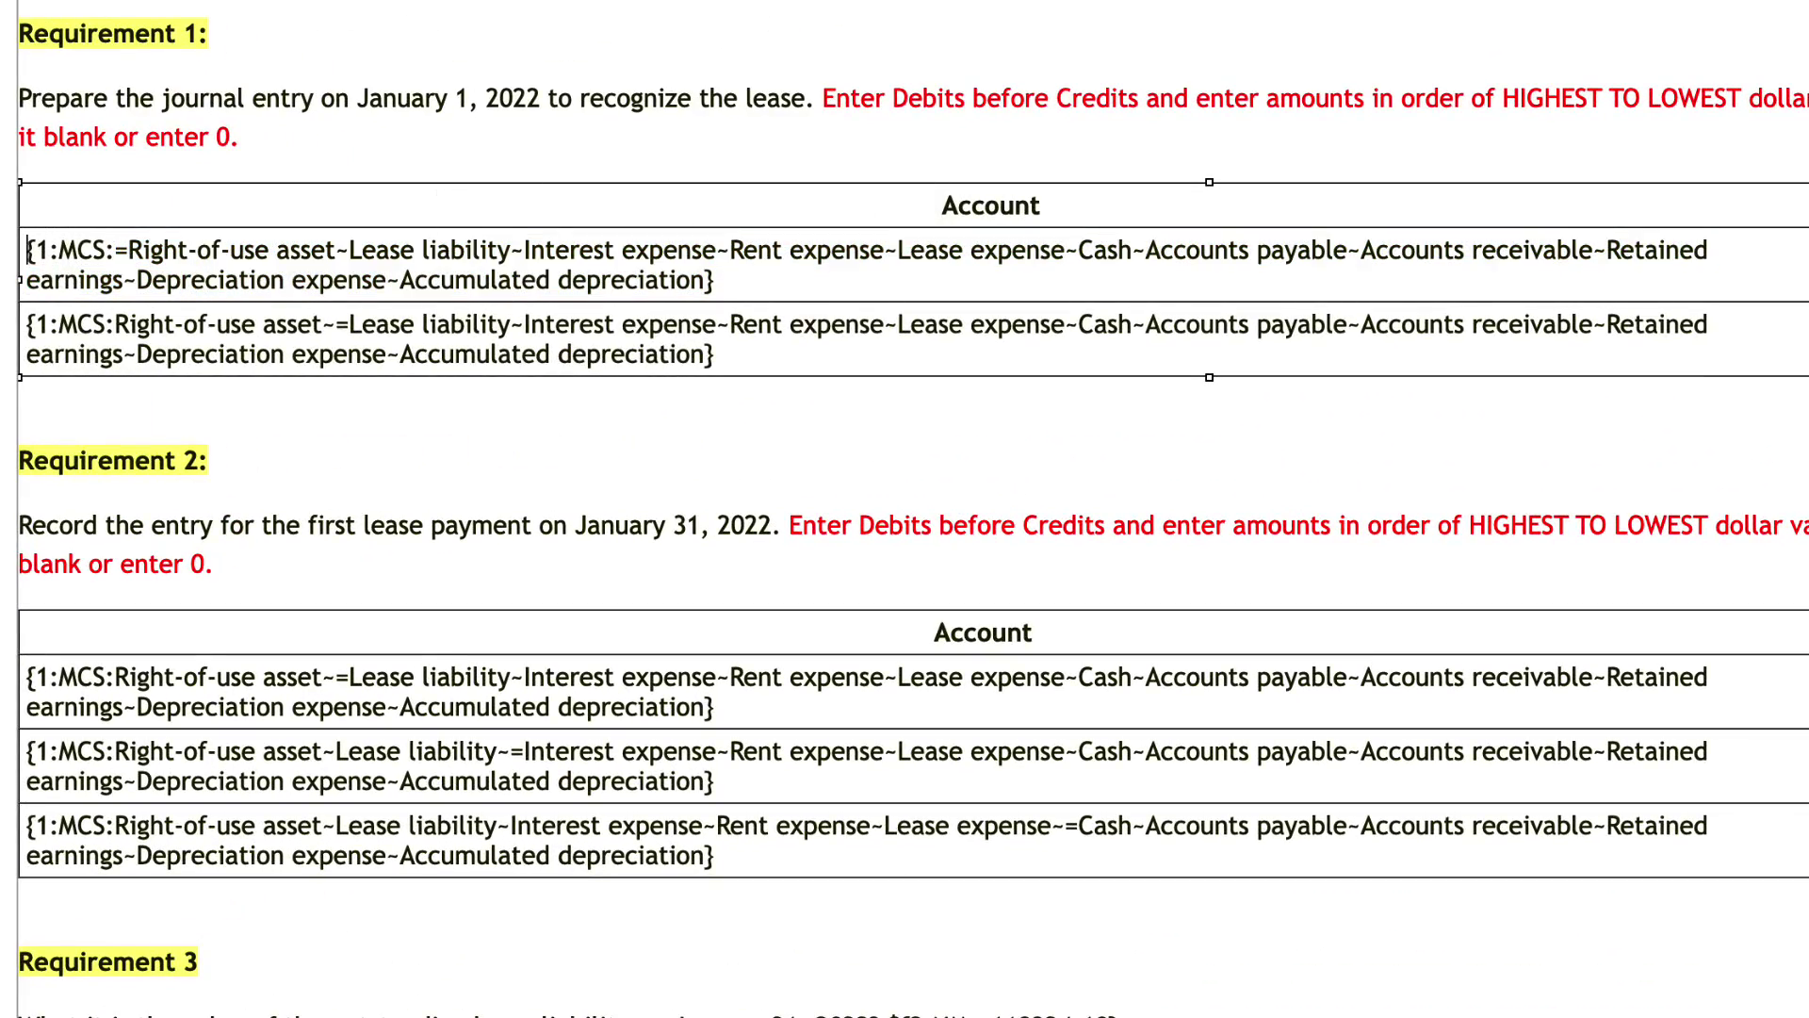
key(shift+Right)
key(Right)
key(shift+Right)
key(Right)
key(shift+Right)
key(Right)
key(shift+Right)
key(shift+Right)
key(shift+Right)
key(shift+Right)
key(shift+Right)
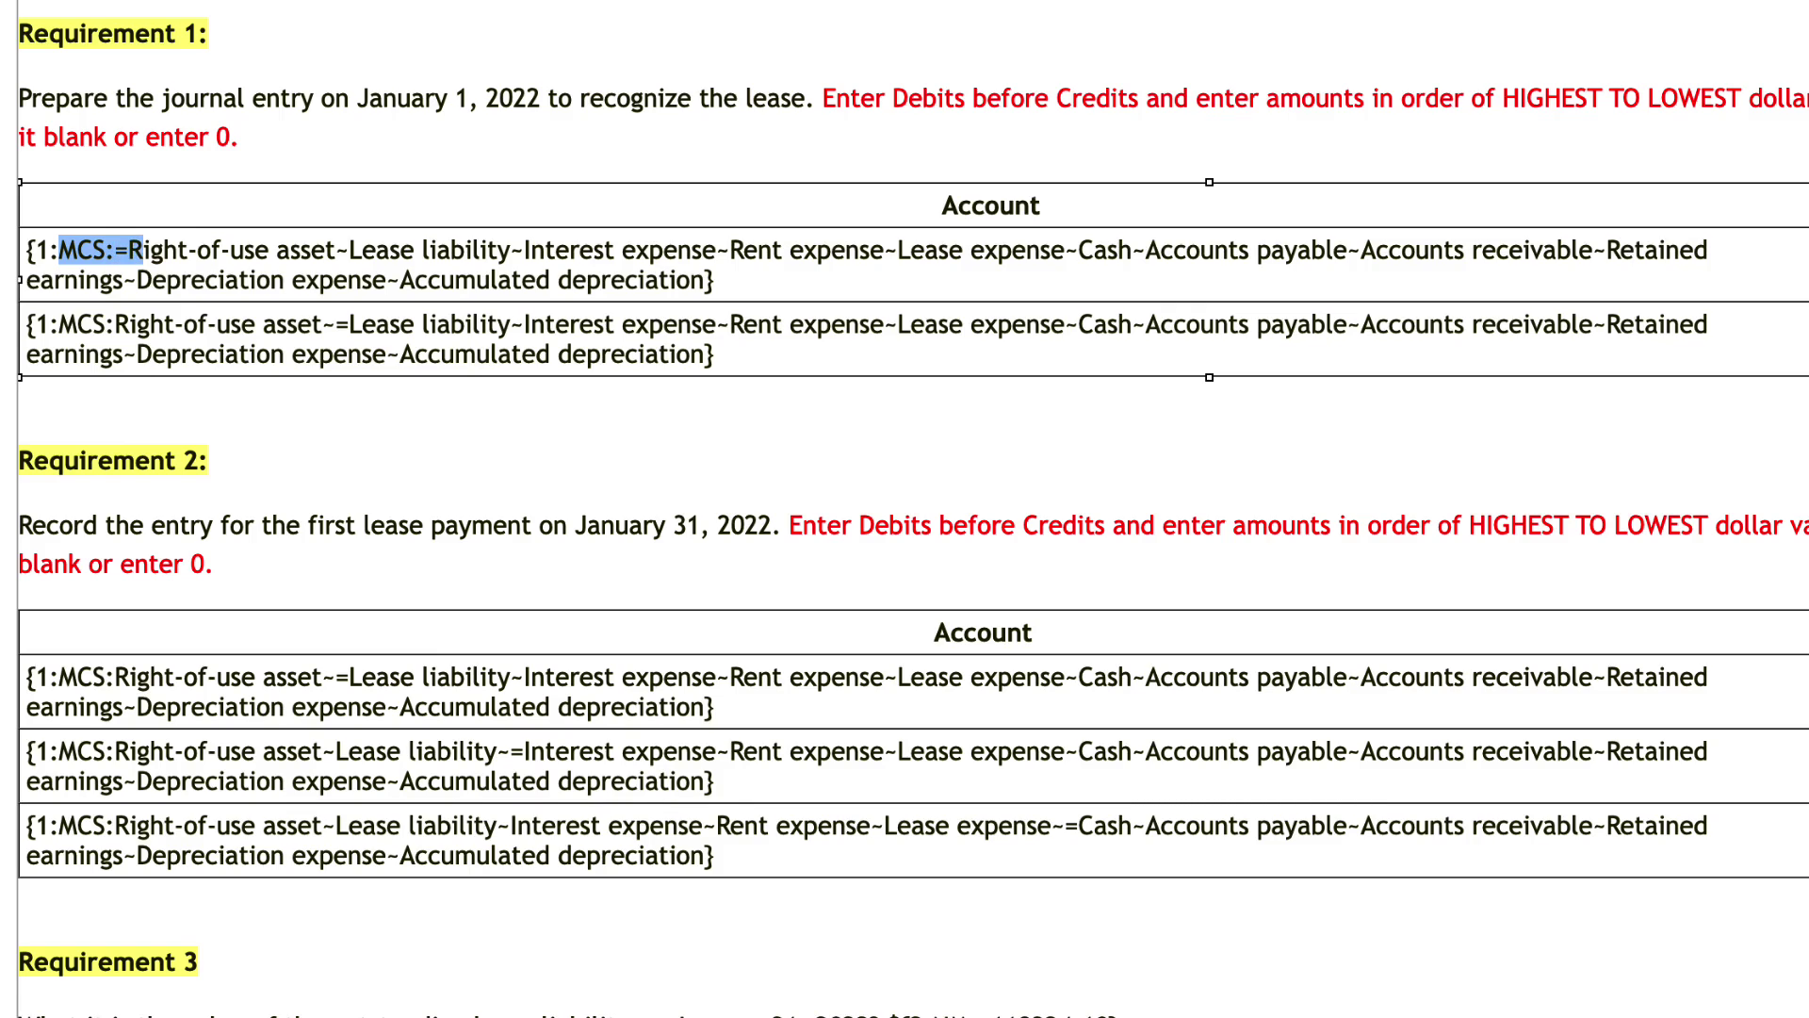
key(Right)
key(shift+Right)
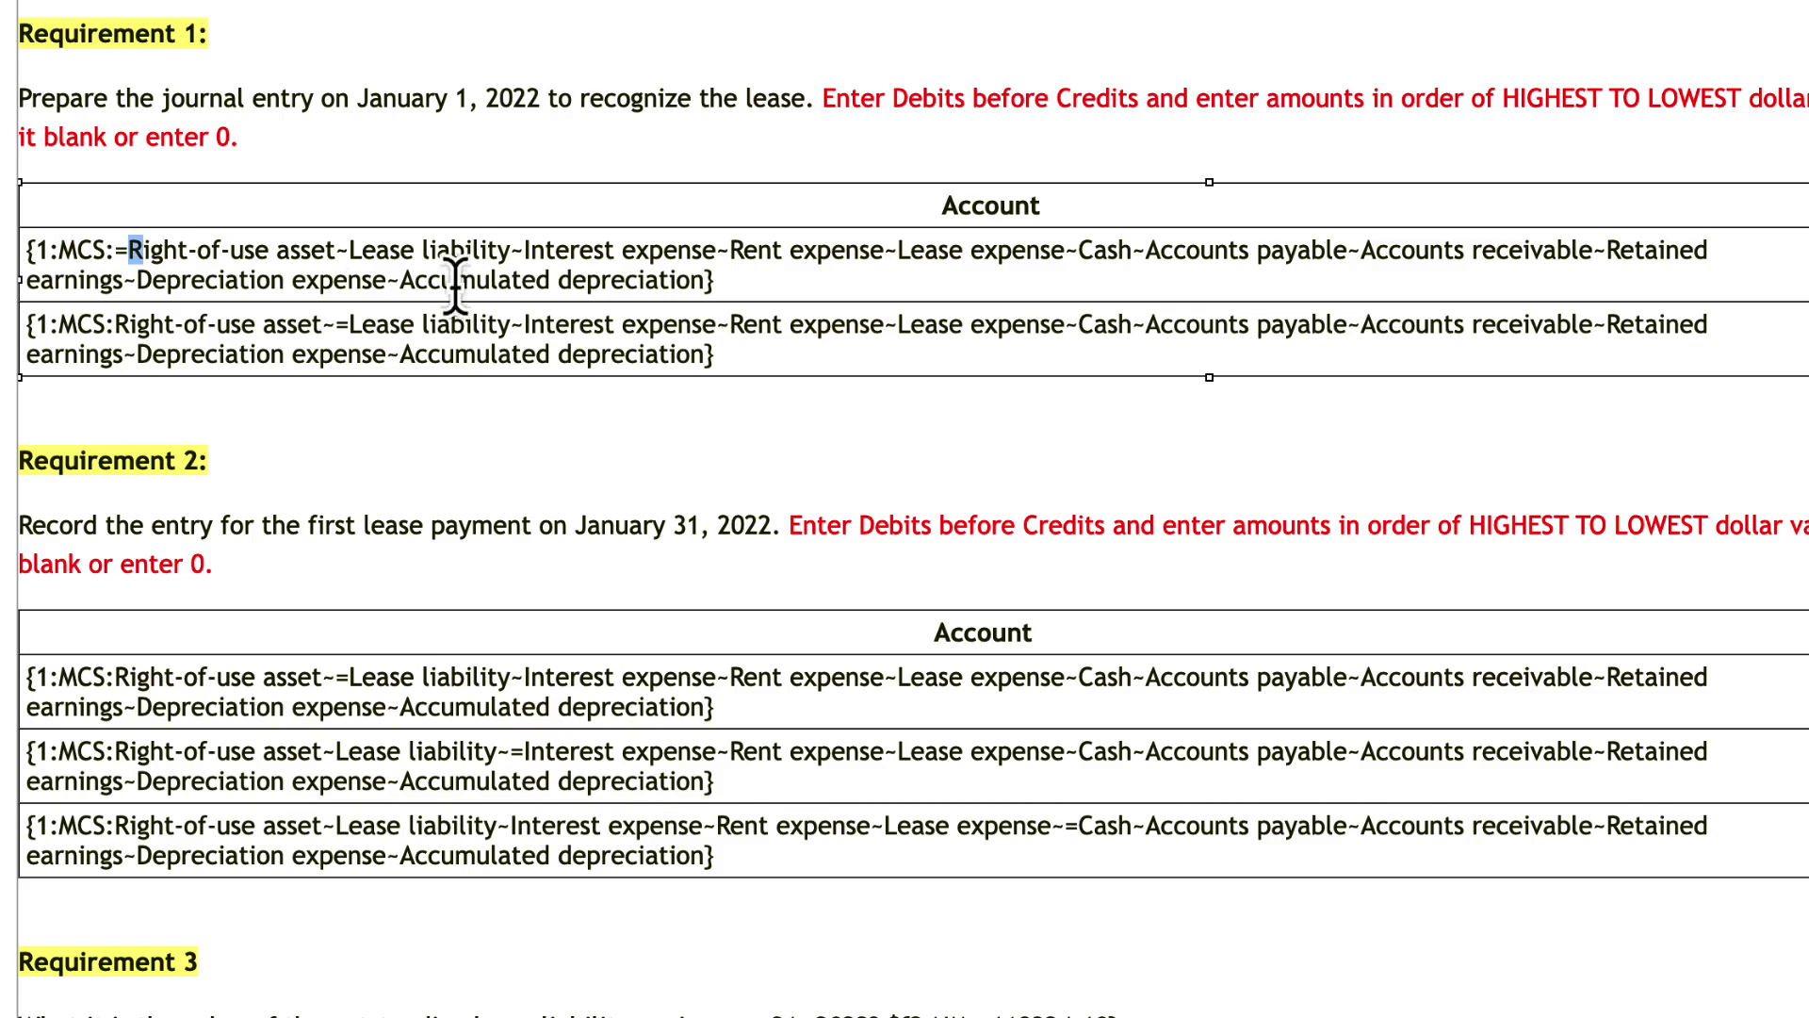
Step: Examine the rest of the first MCS code in Requirement 1, highlighting the incorrect account choices and the tildes that separate them
drag(336, 251, 703, 279)
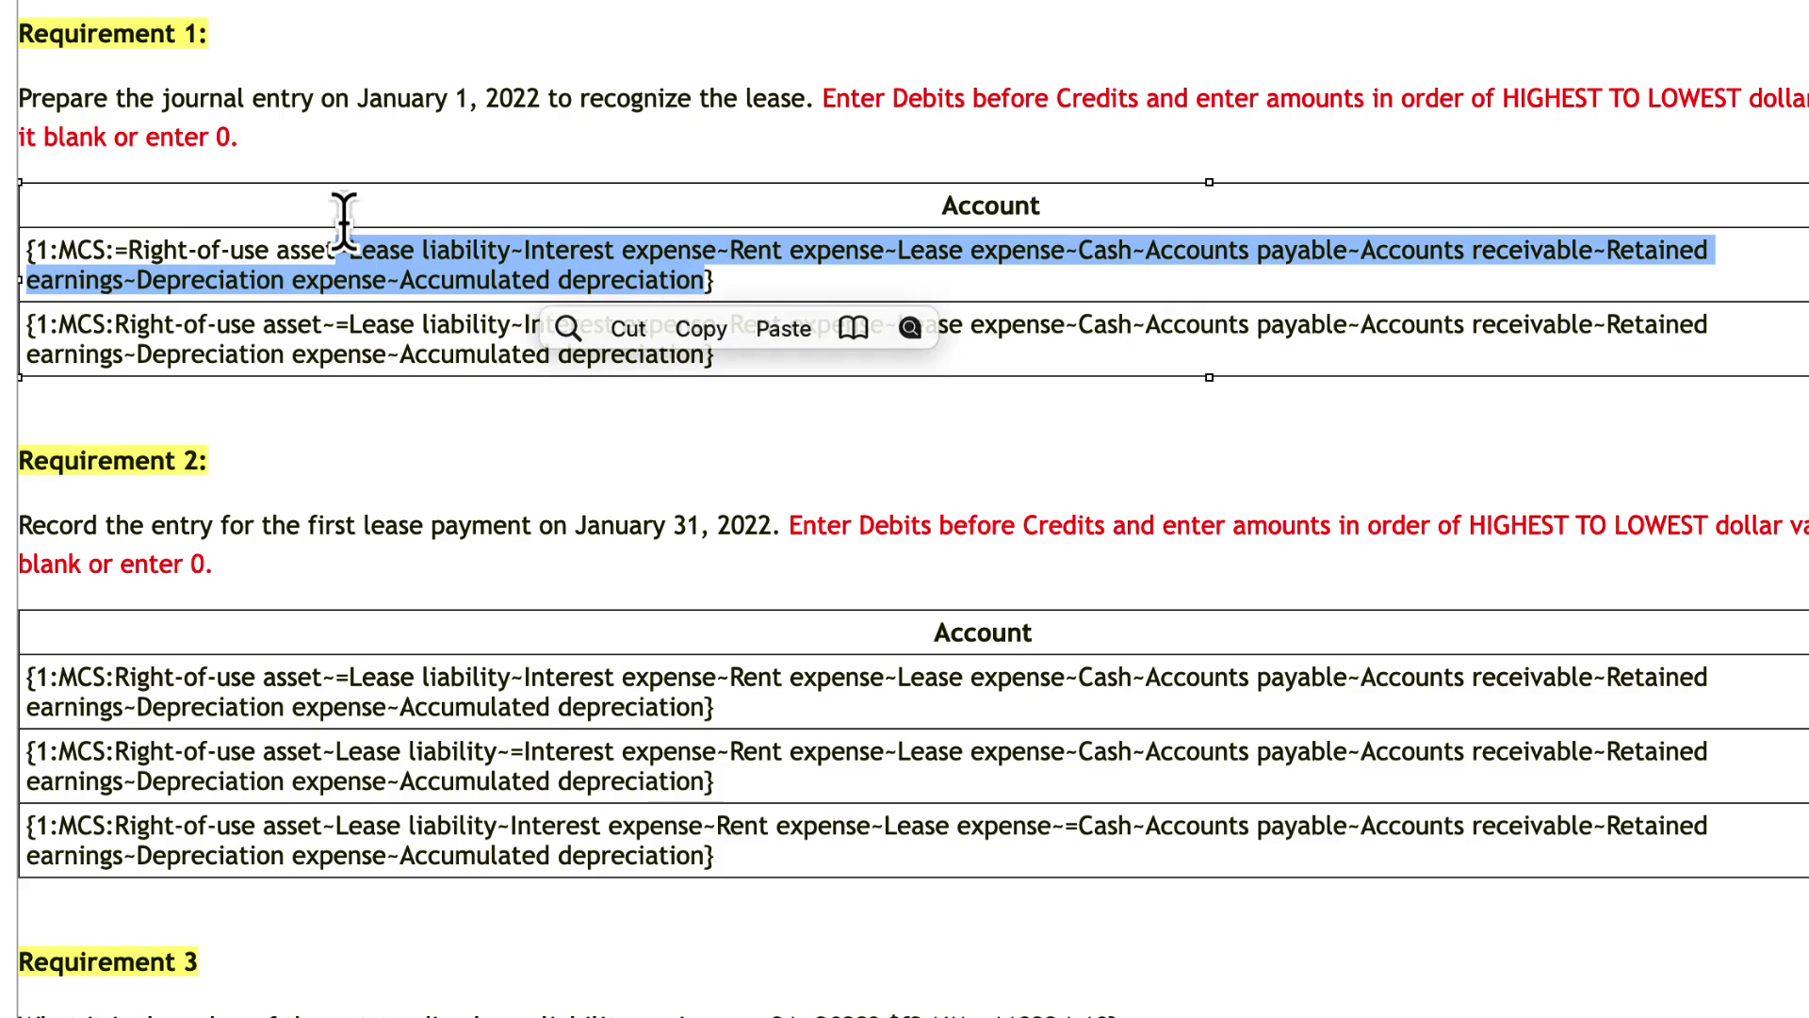
click(340, 247)
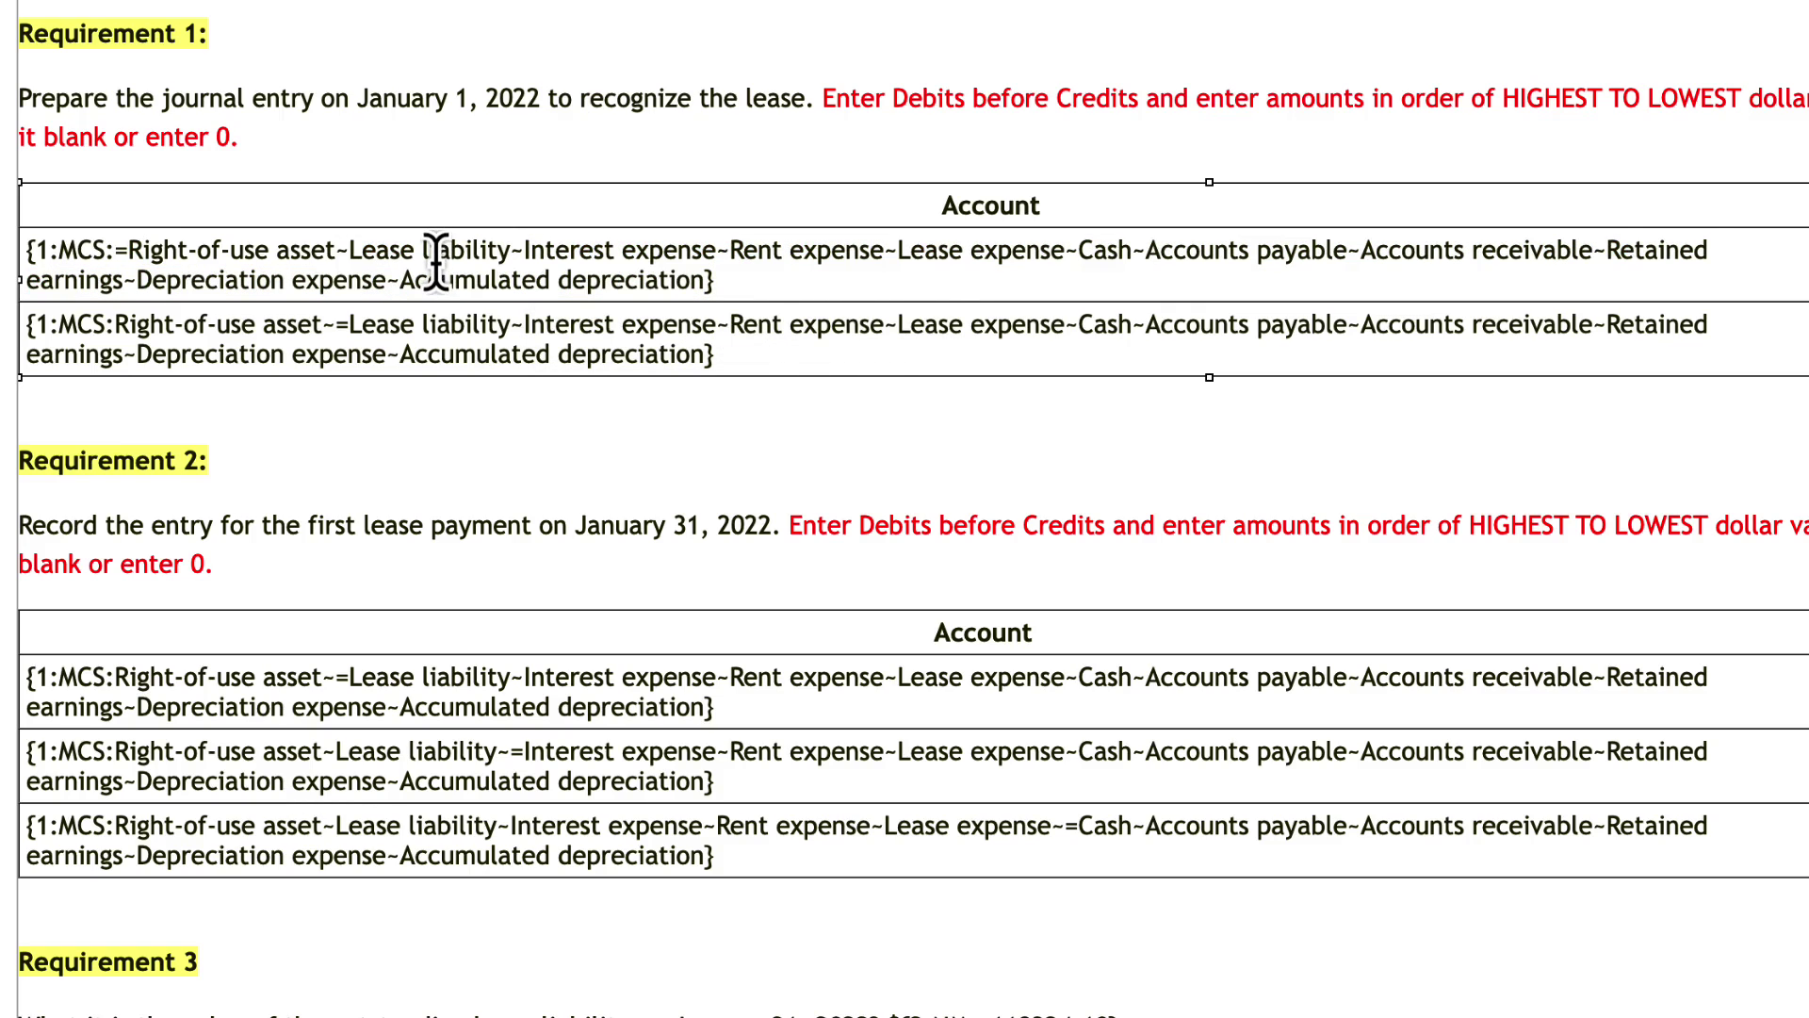
key(shift+Right)
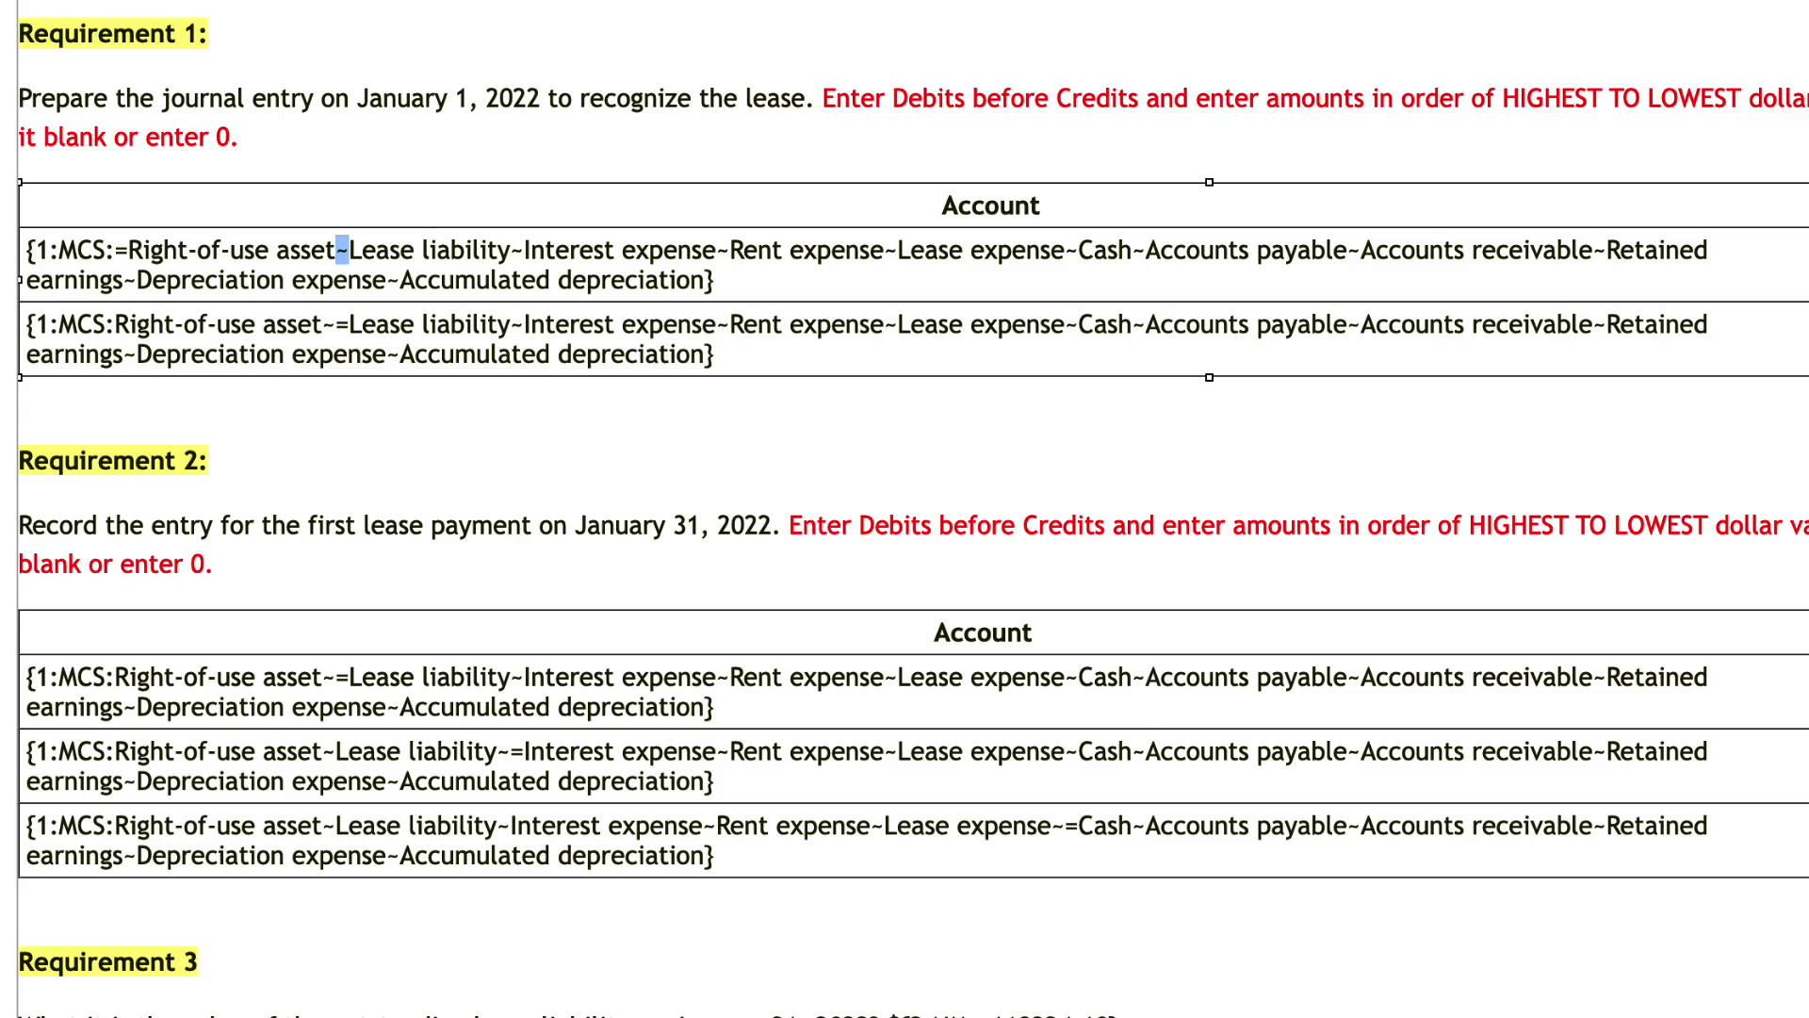
drag(510, 251, 524, 250)
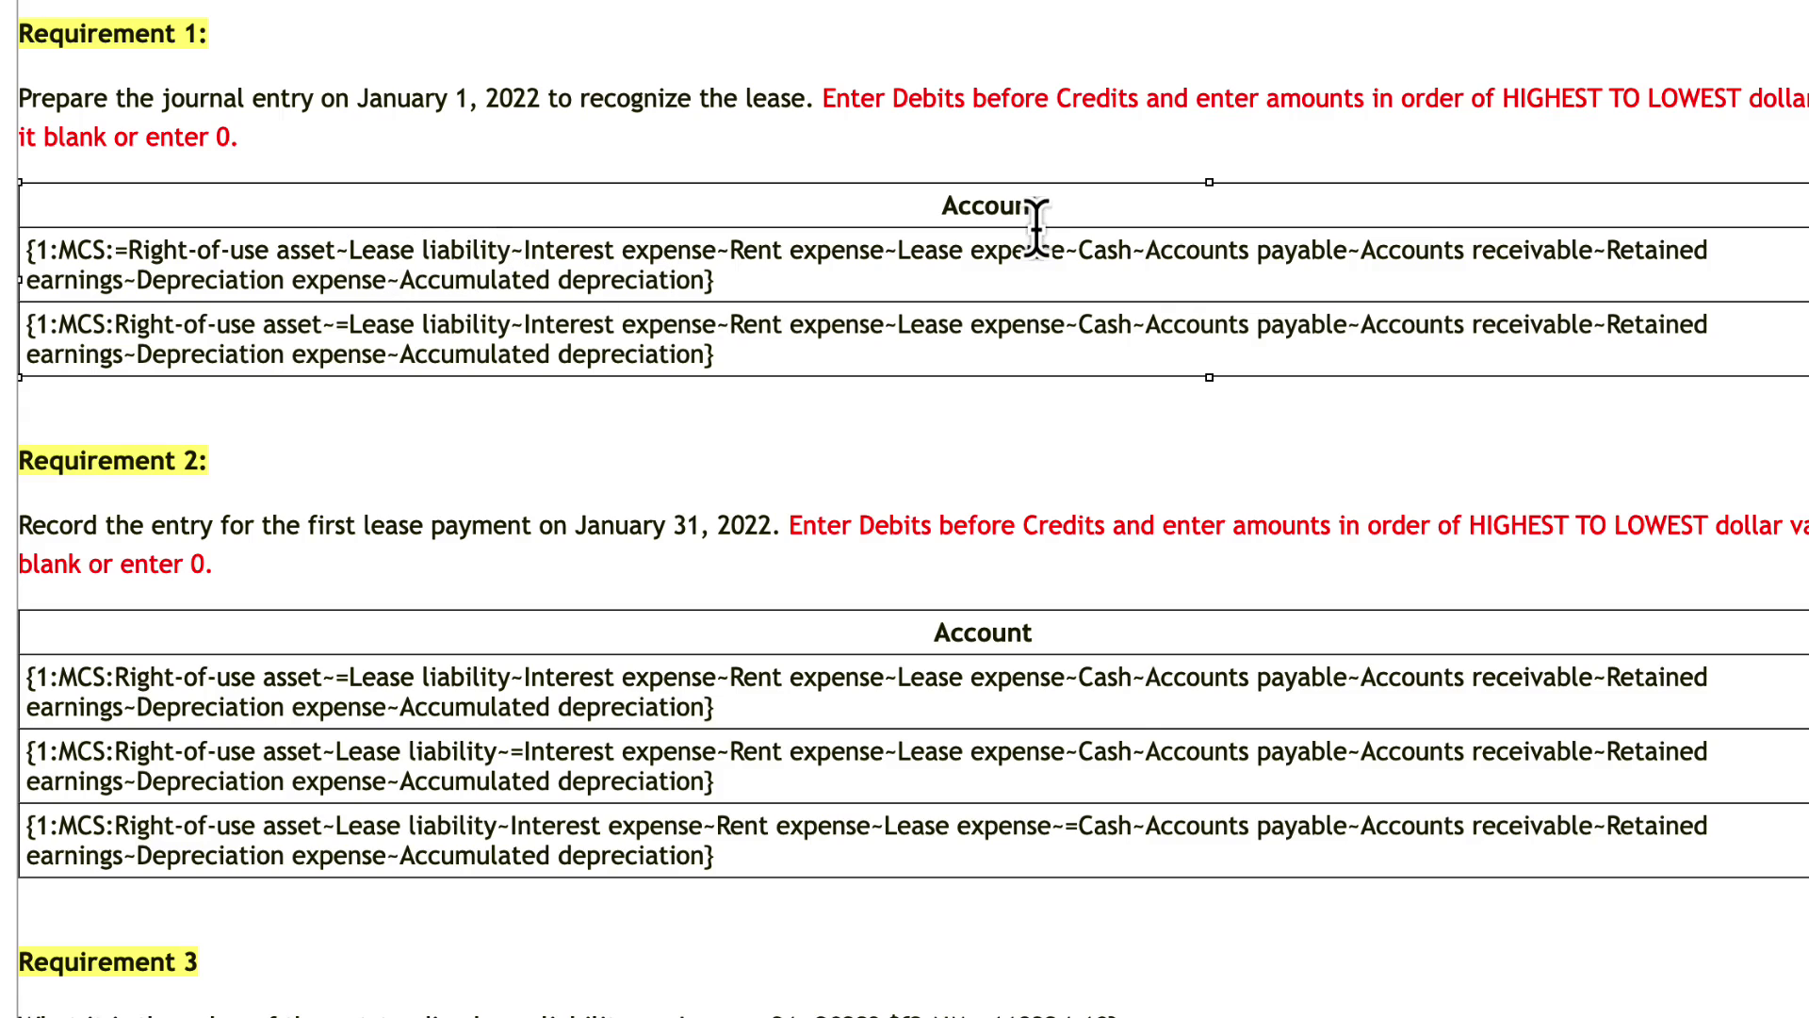
triple_click(749, 283)
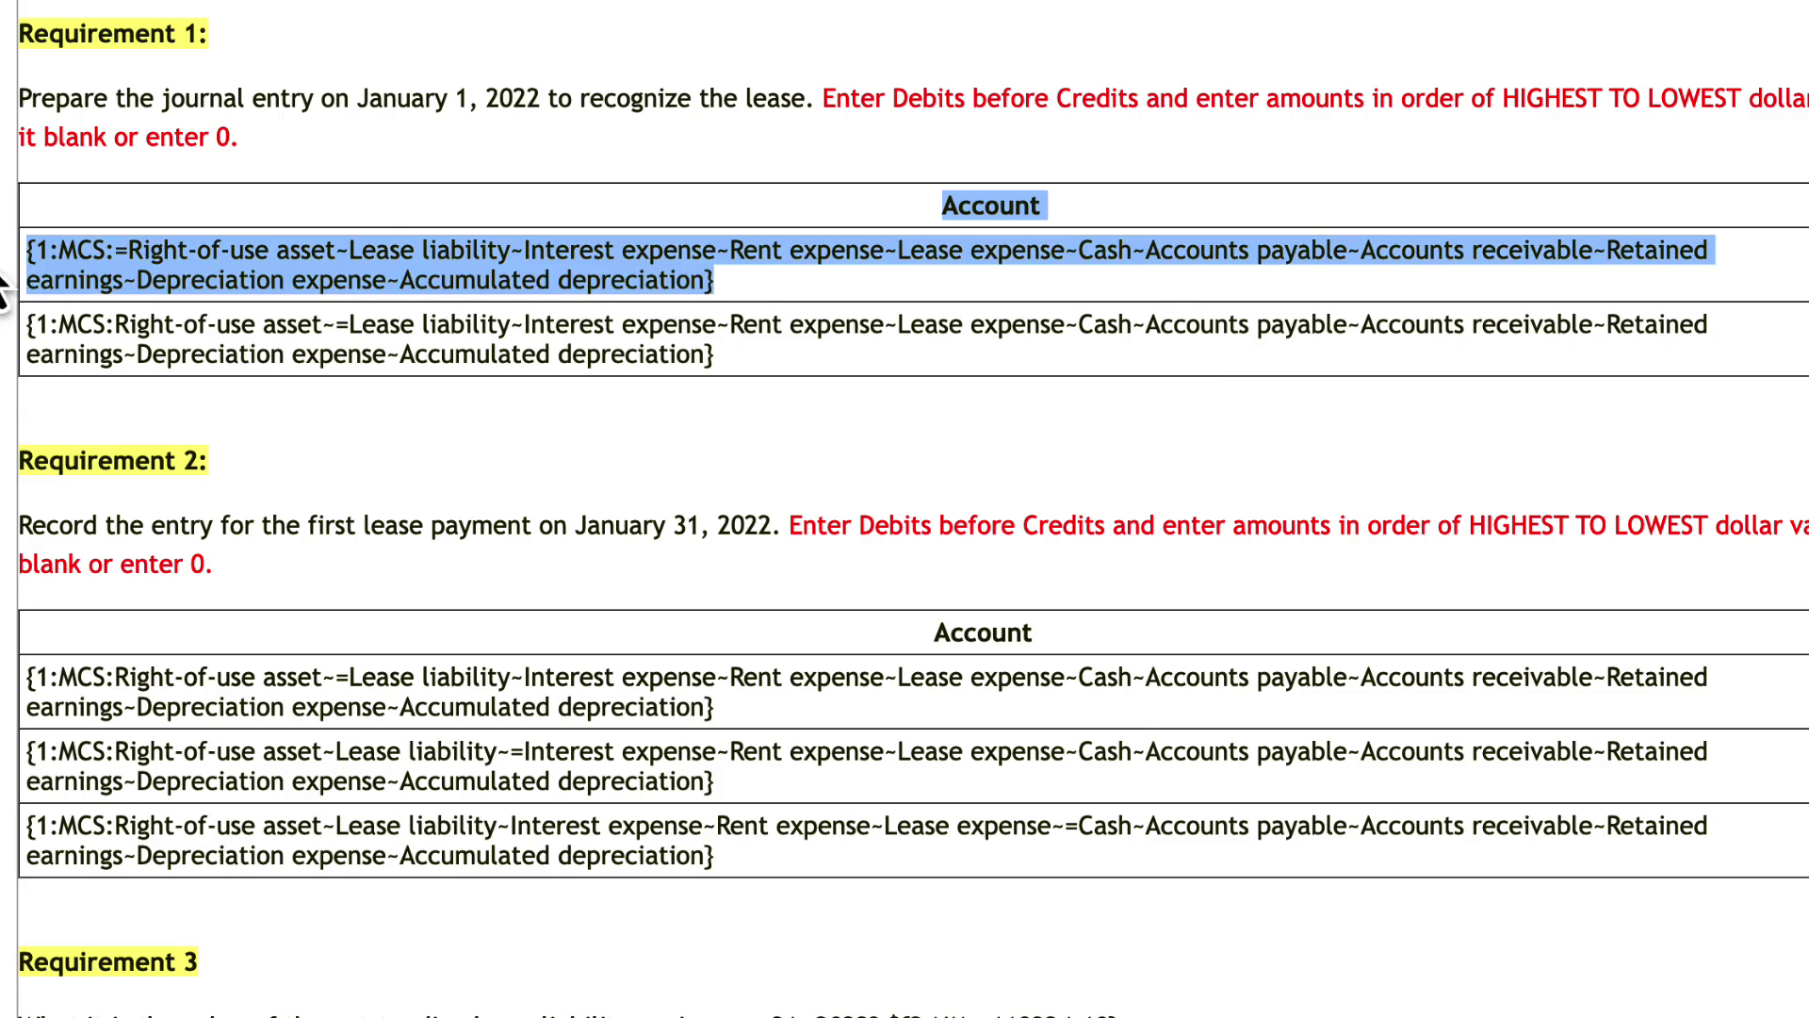
click(778, 253)
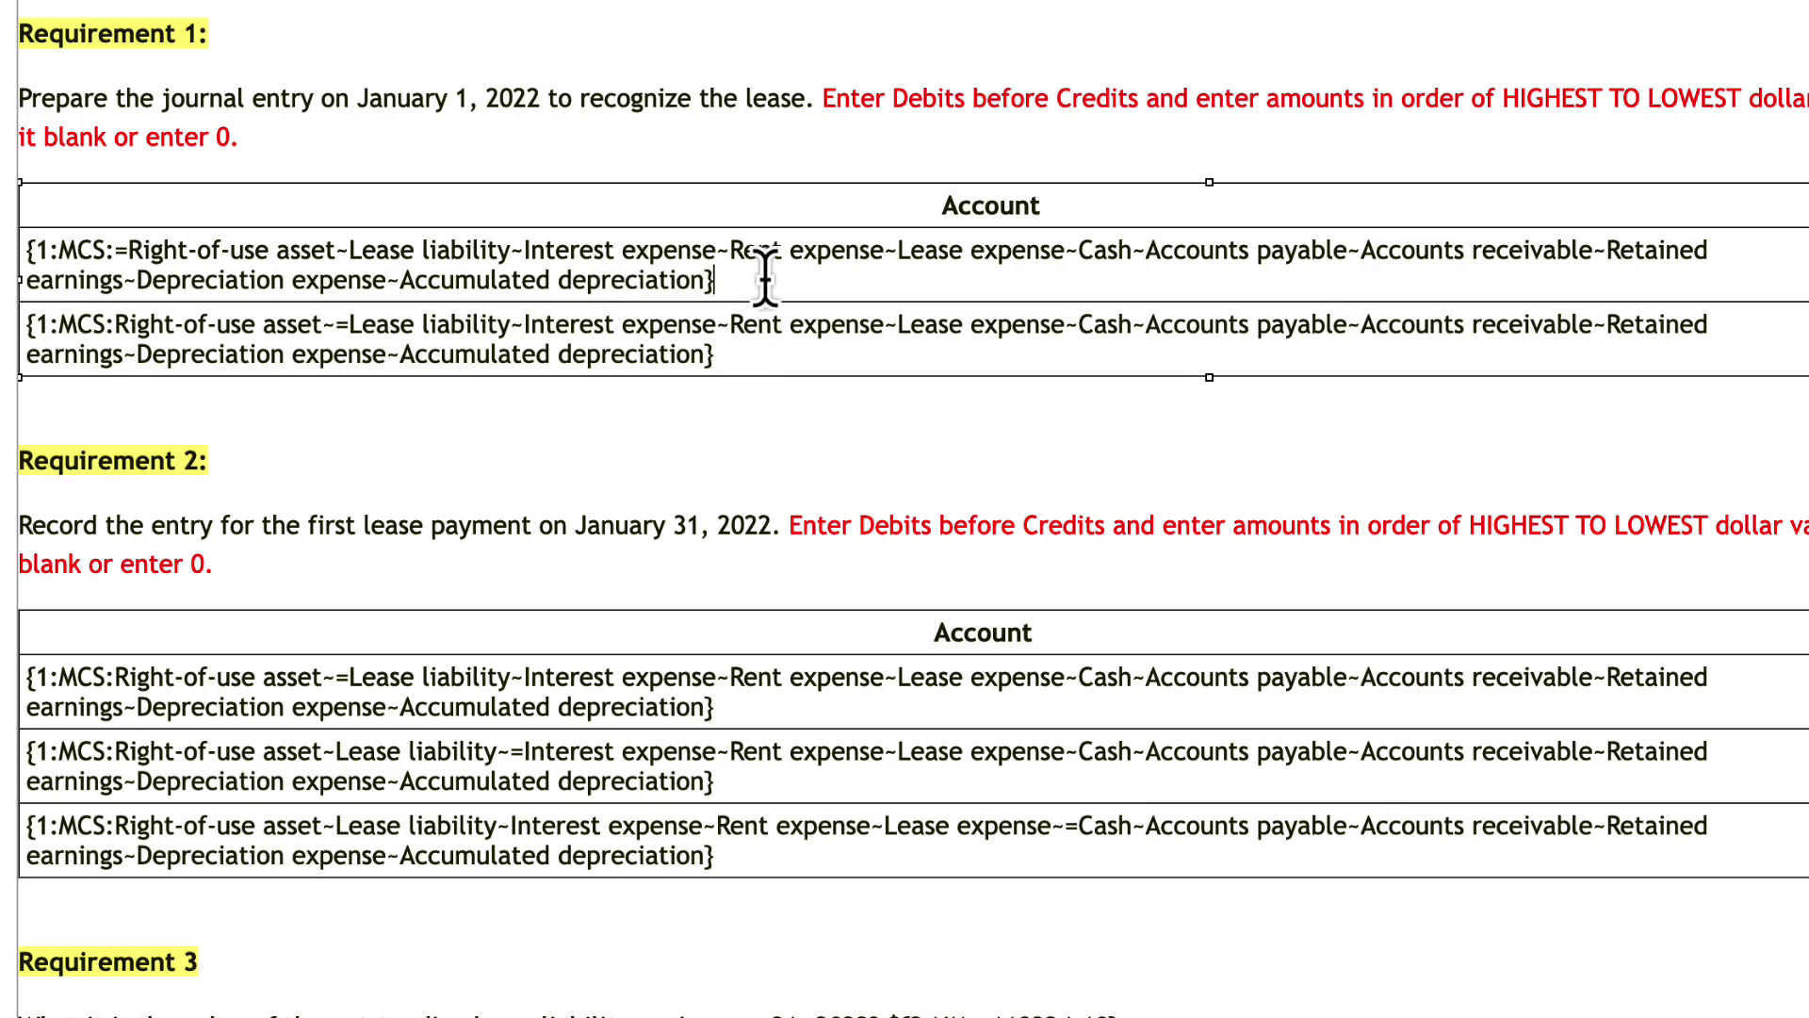
Step: Compare the two MCS codes of Requirement 1, highlighting the equals sign in front of the correct account in each
click(123, 330)
drag(715, 355, 22, 341)
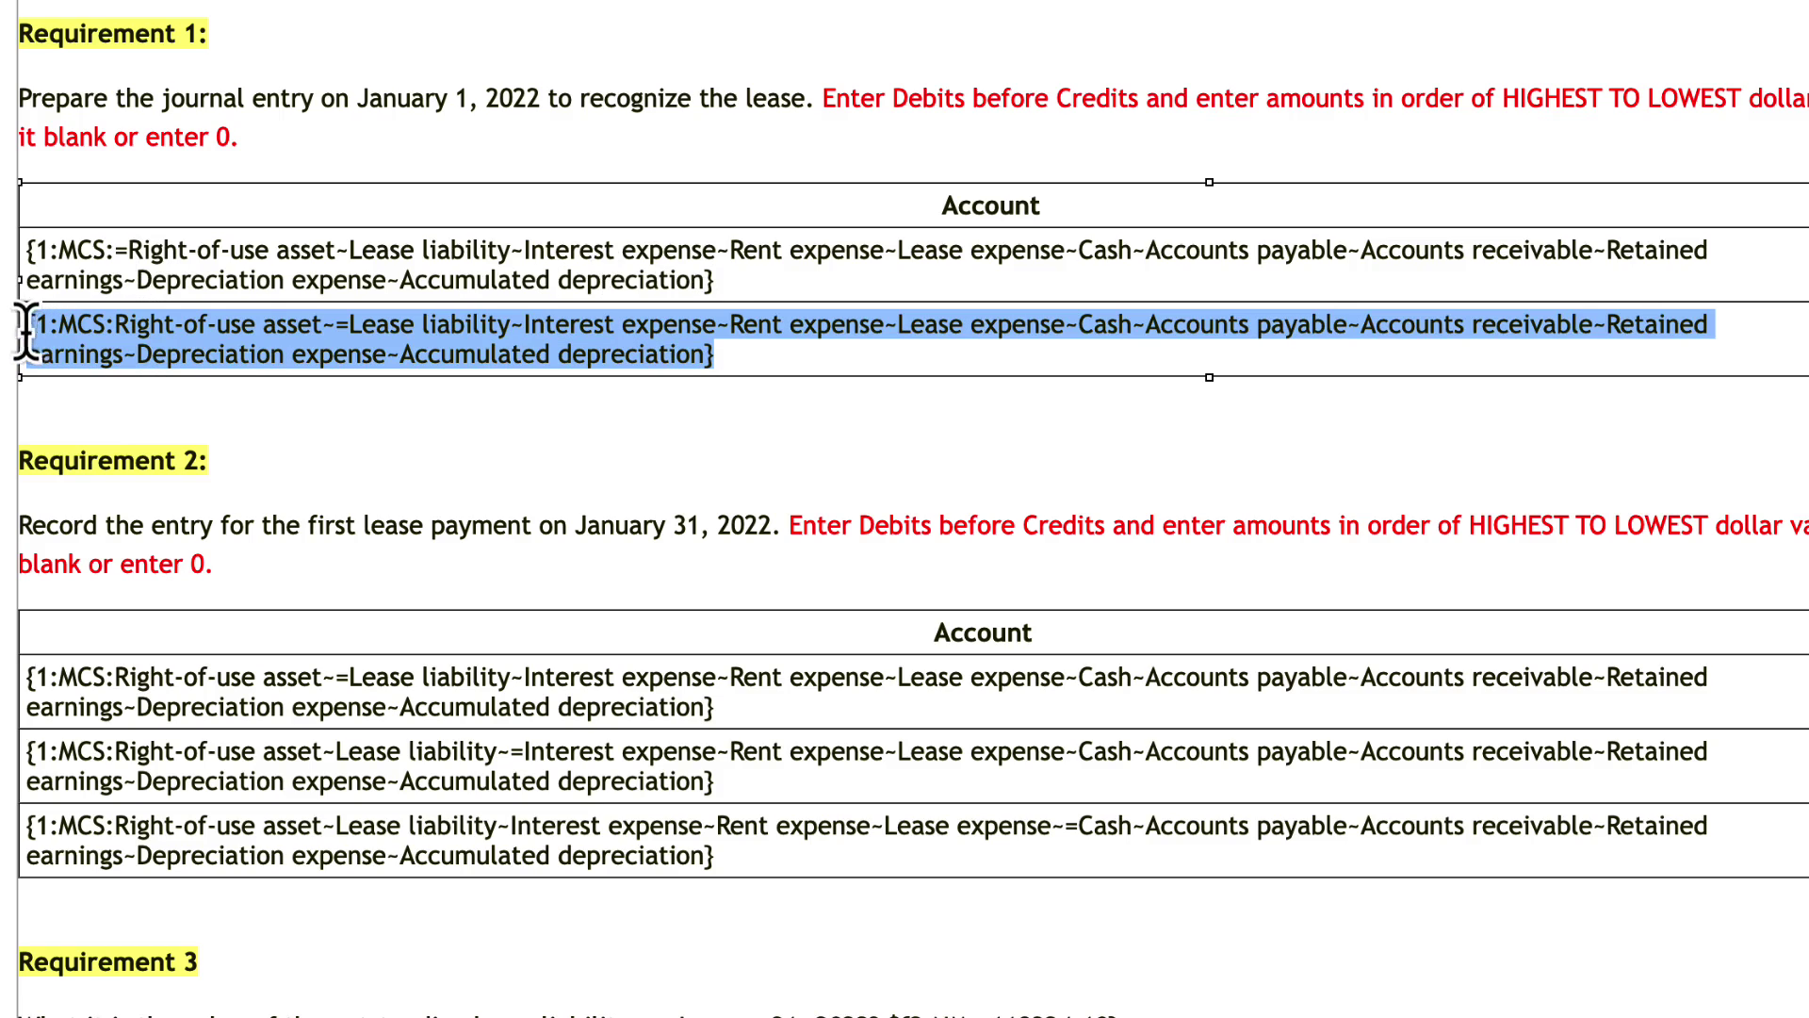
click(453, 252)
drag(744, 280, 127, 250)
click(240, 351)
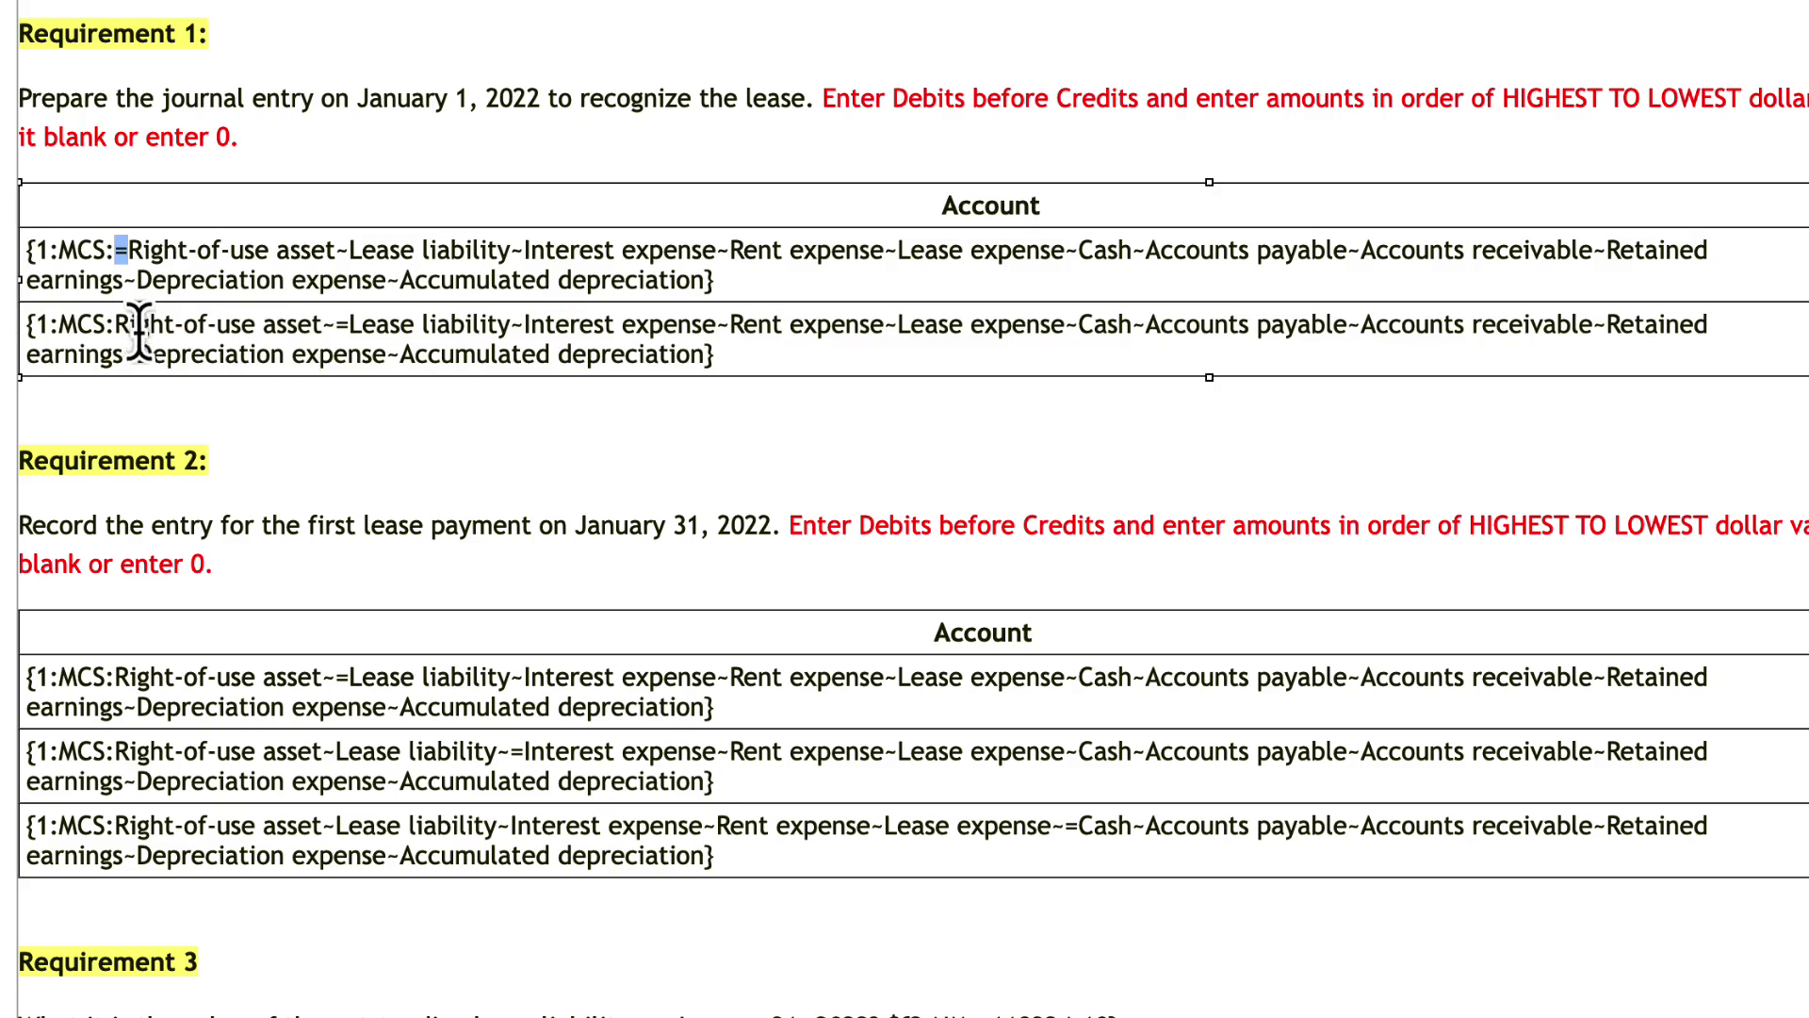
click(320, 330)
key(shift+Right)
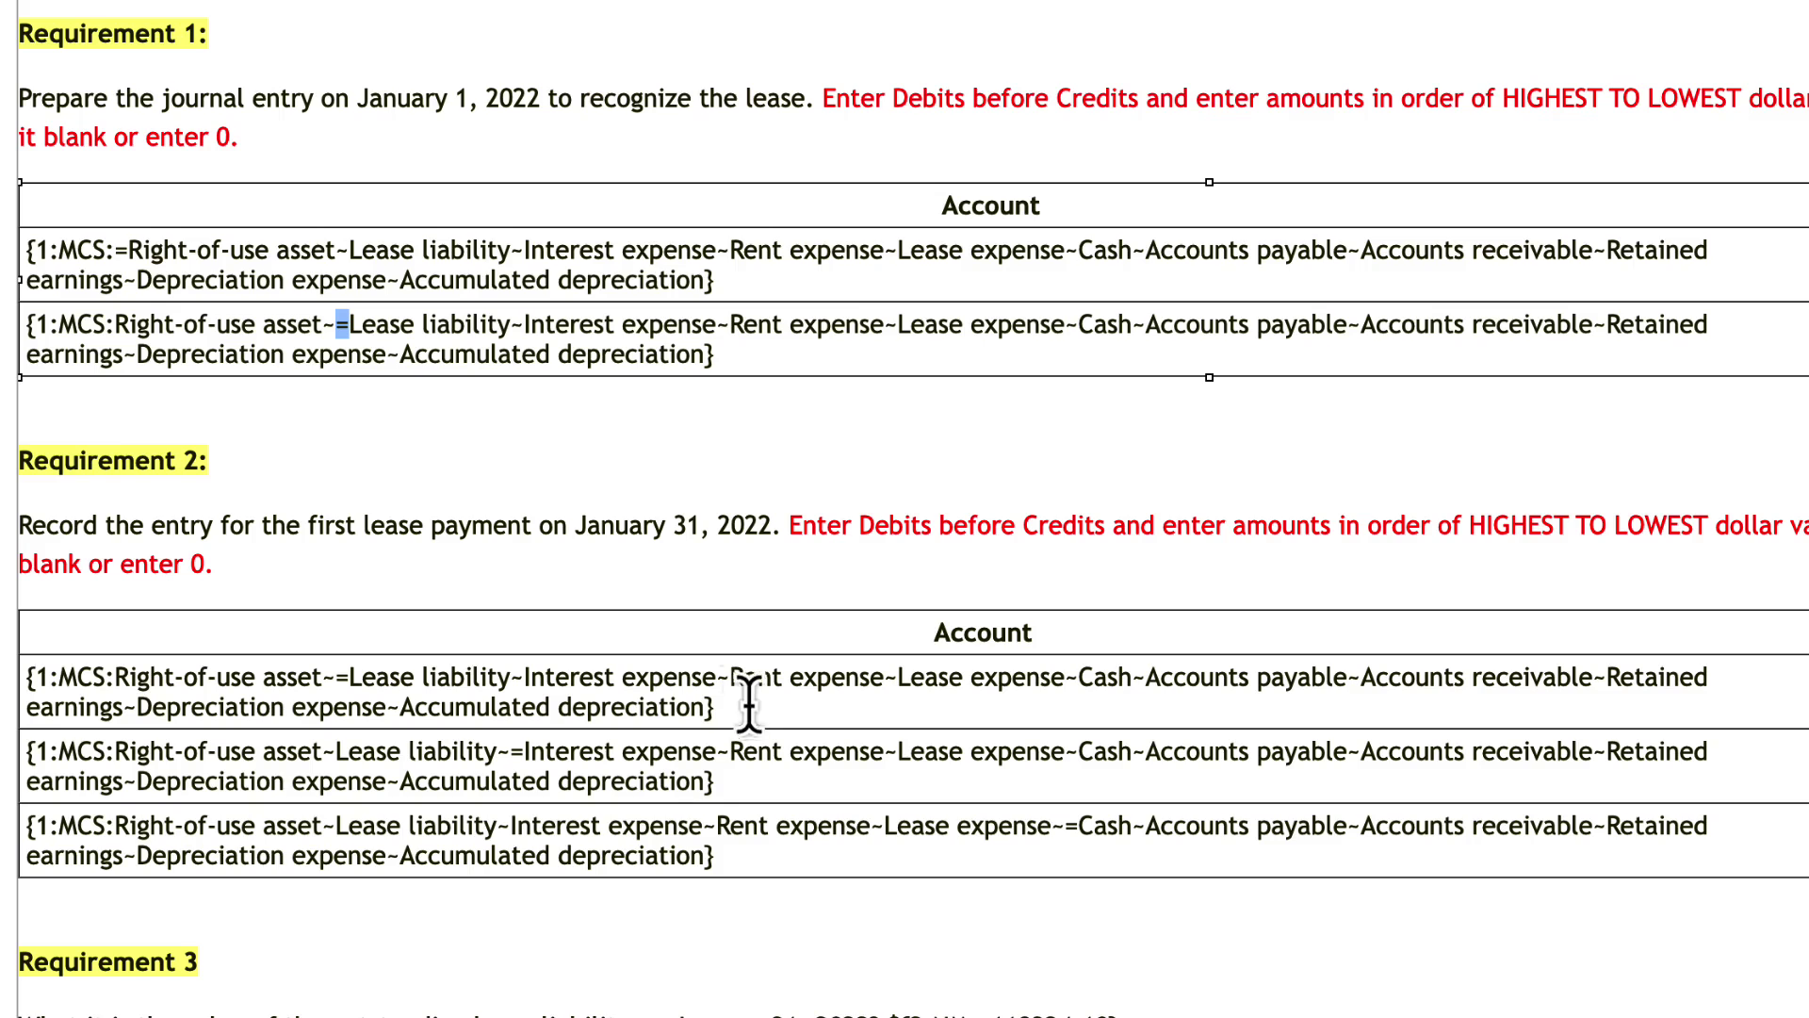
Step: Examine the three MCS codes of Requirement 2, highlighting the equals sign before the correct account in the second and third rows
click(85, 677)
scroll(83, 678, down, 1)
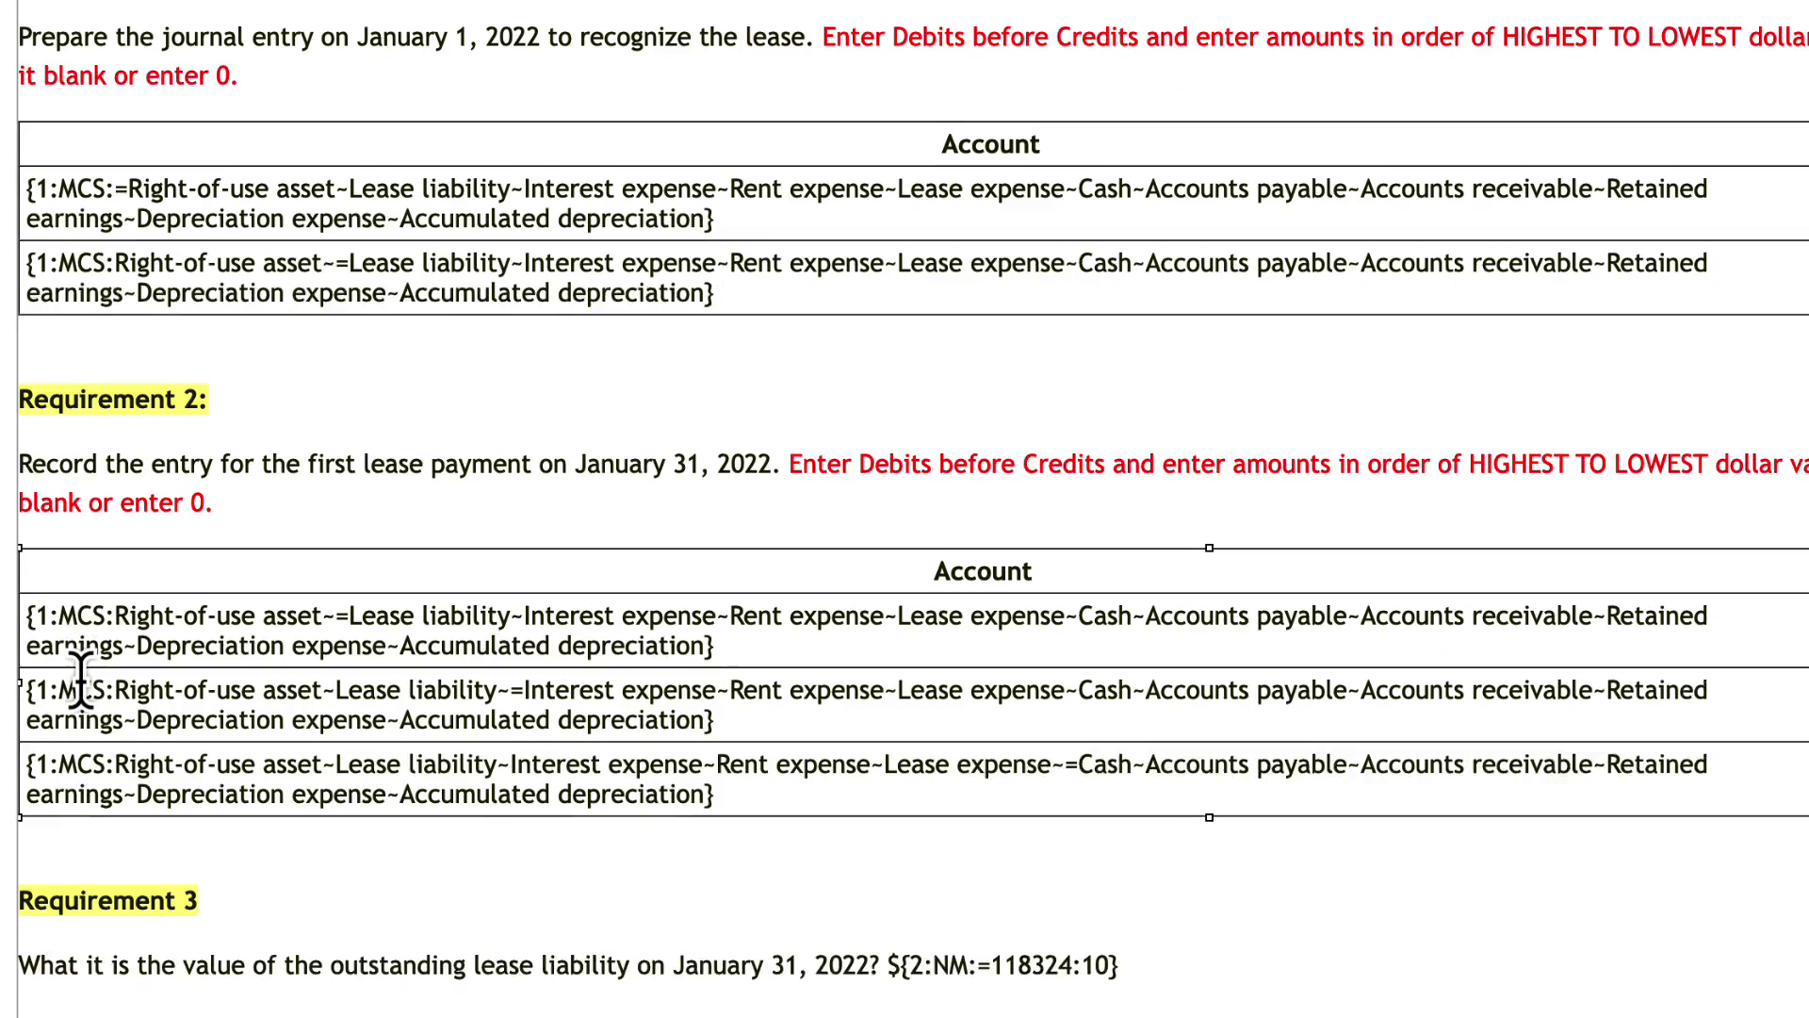
scroll(80, 677, up, 1)
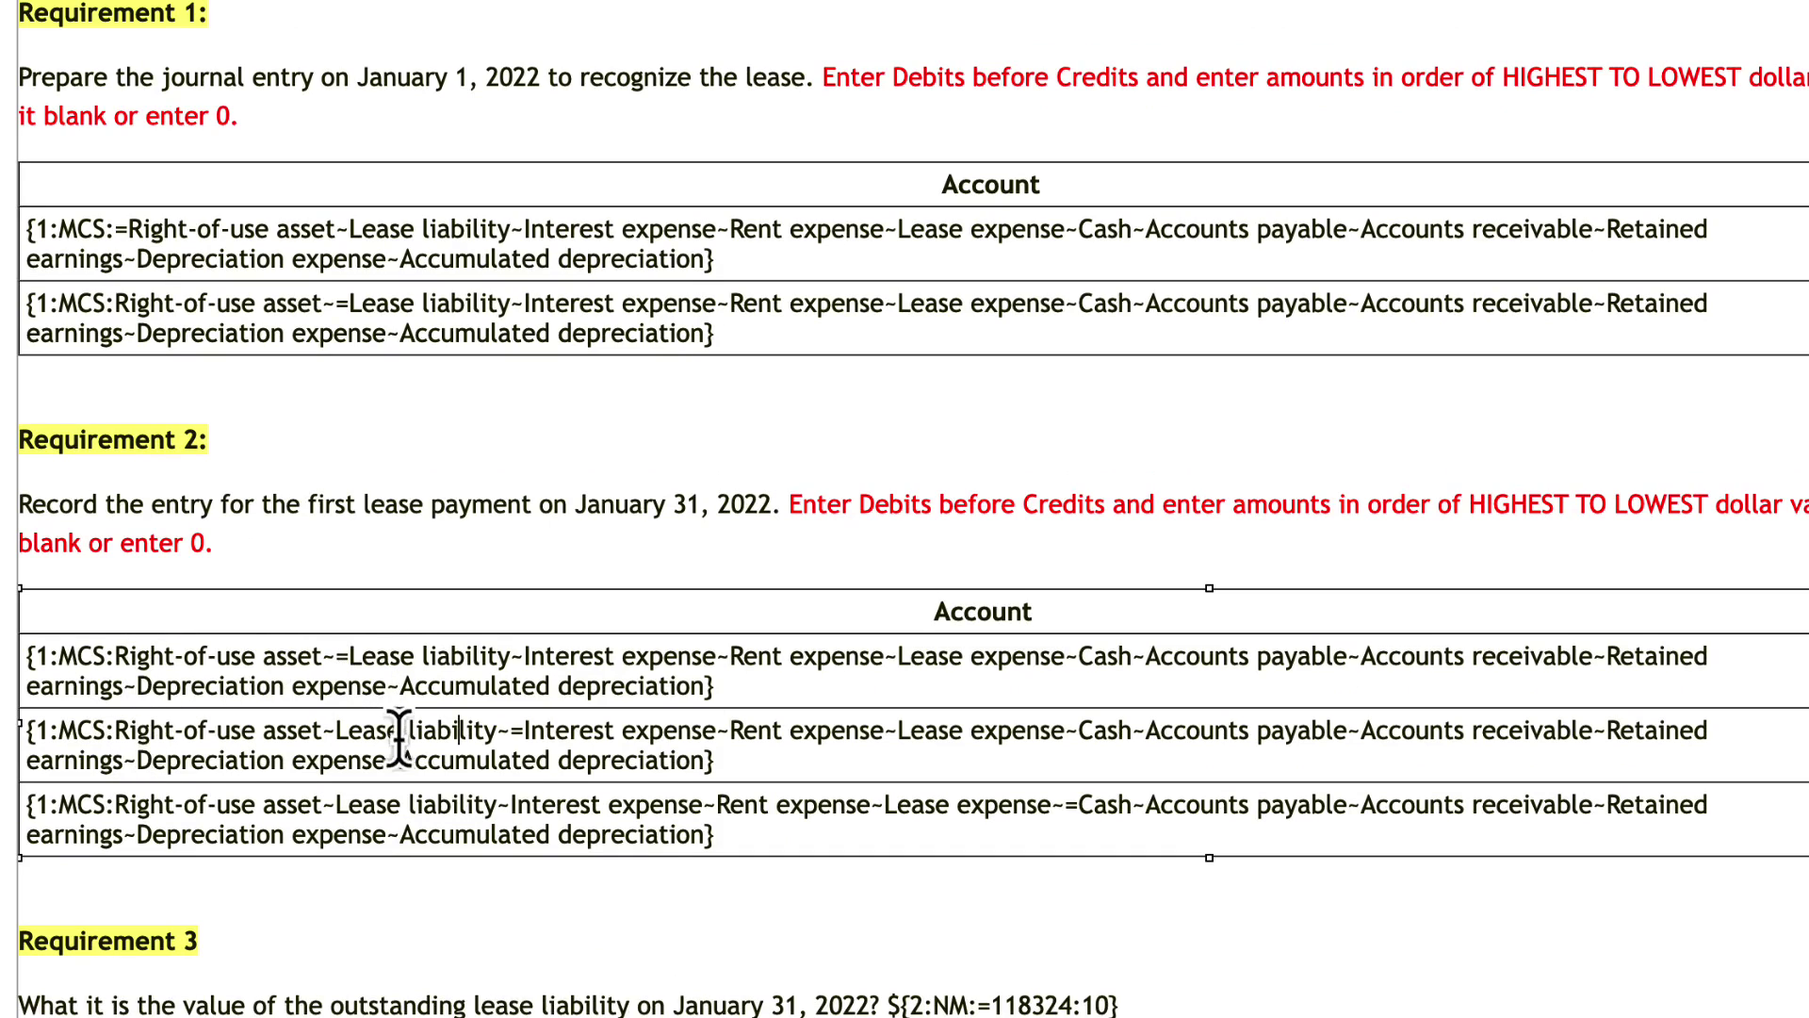
click(518, 730)
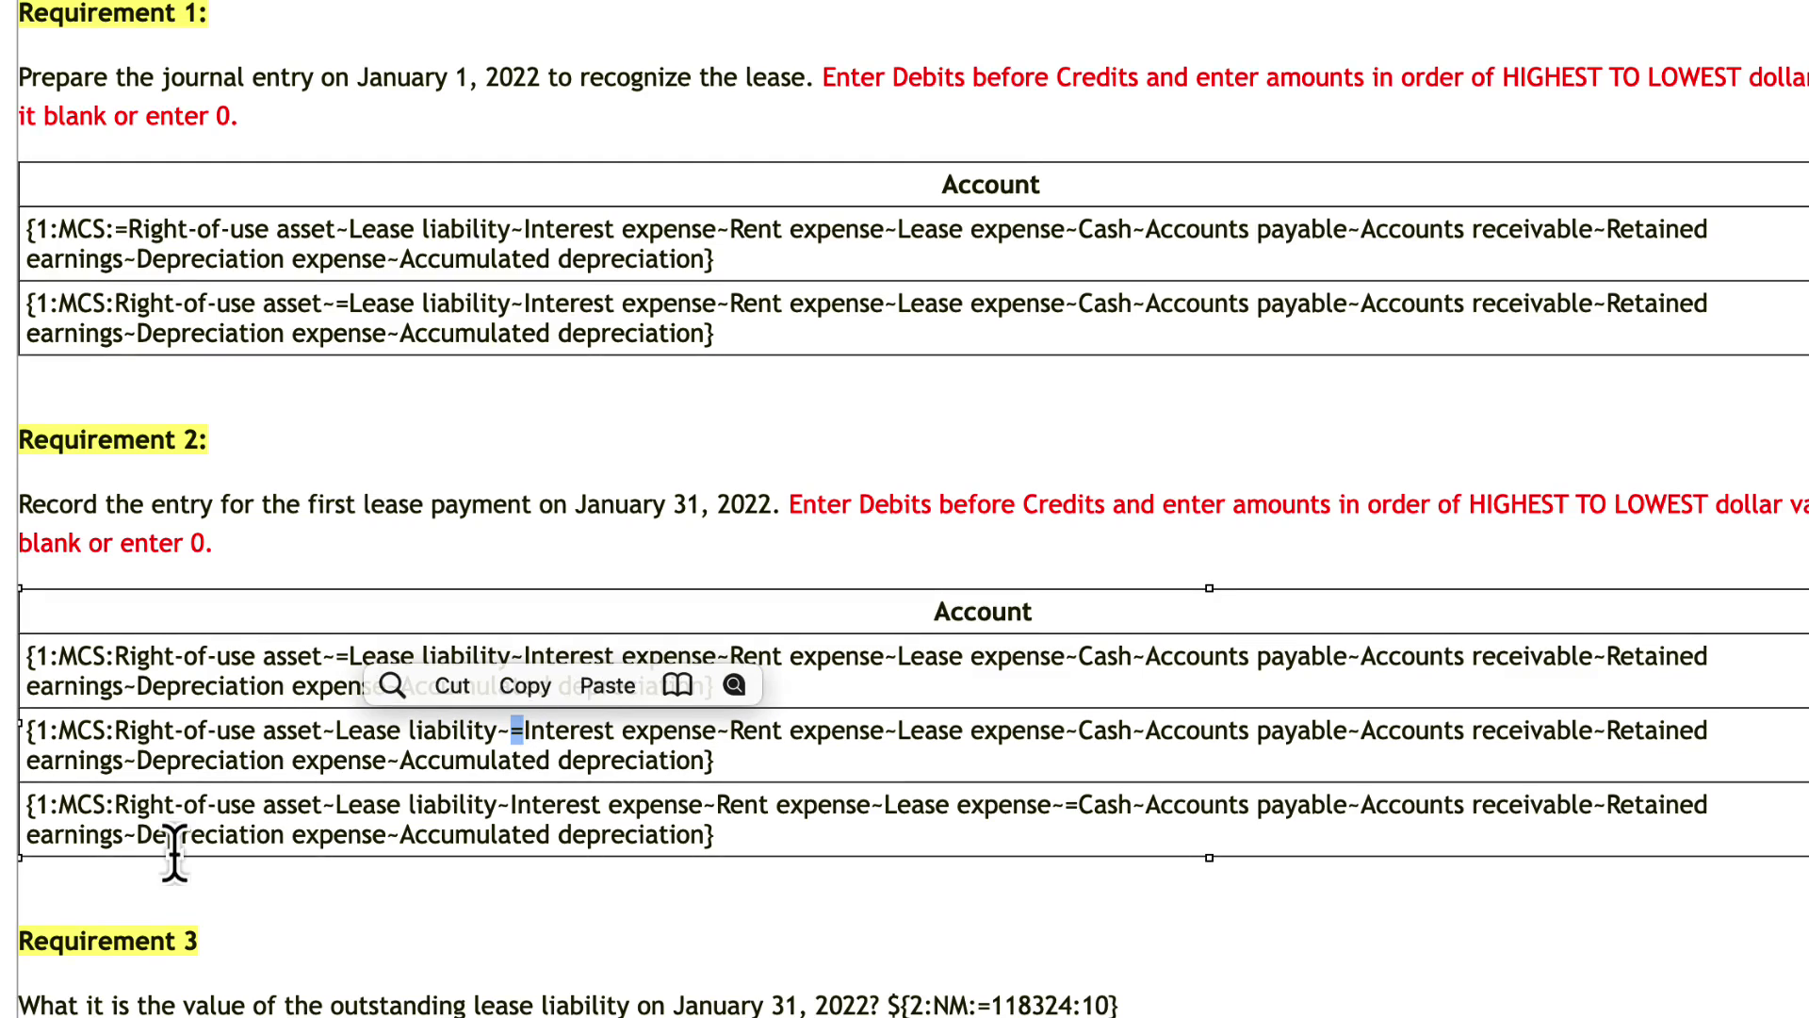
text(=)
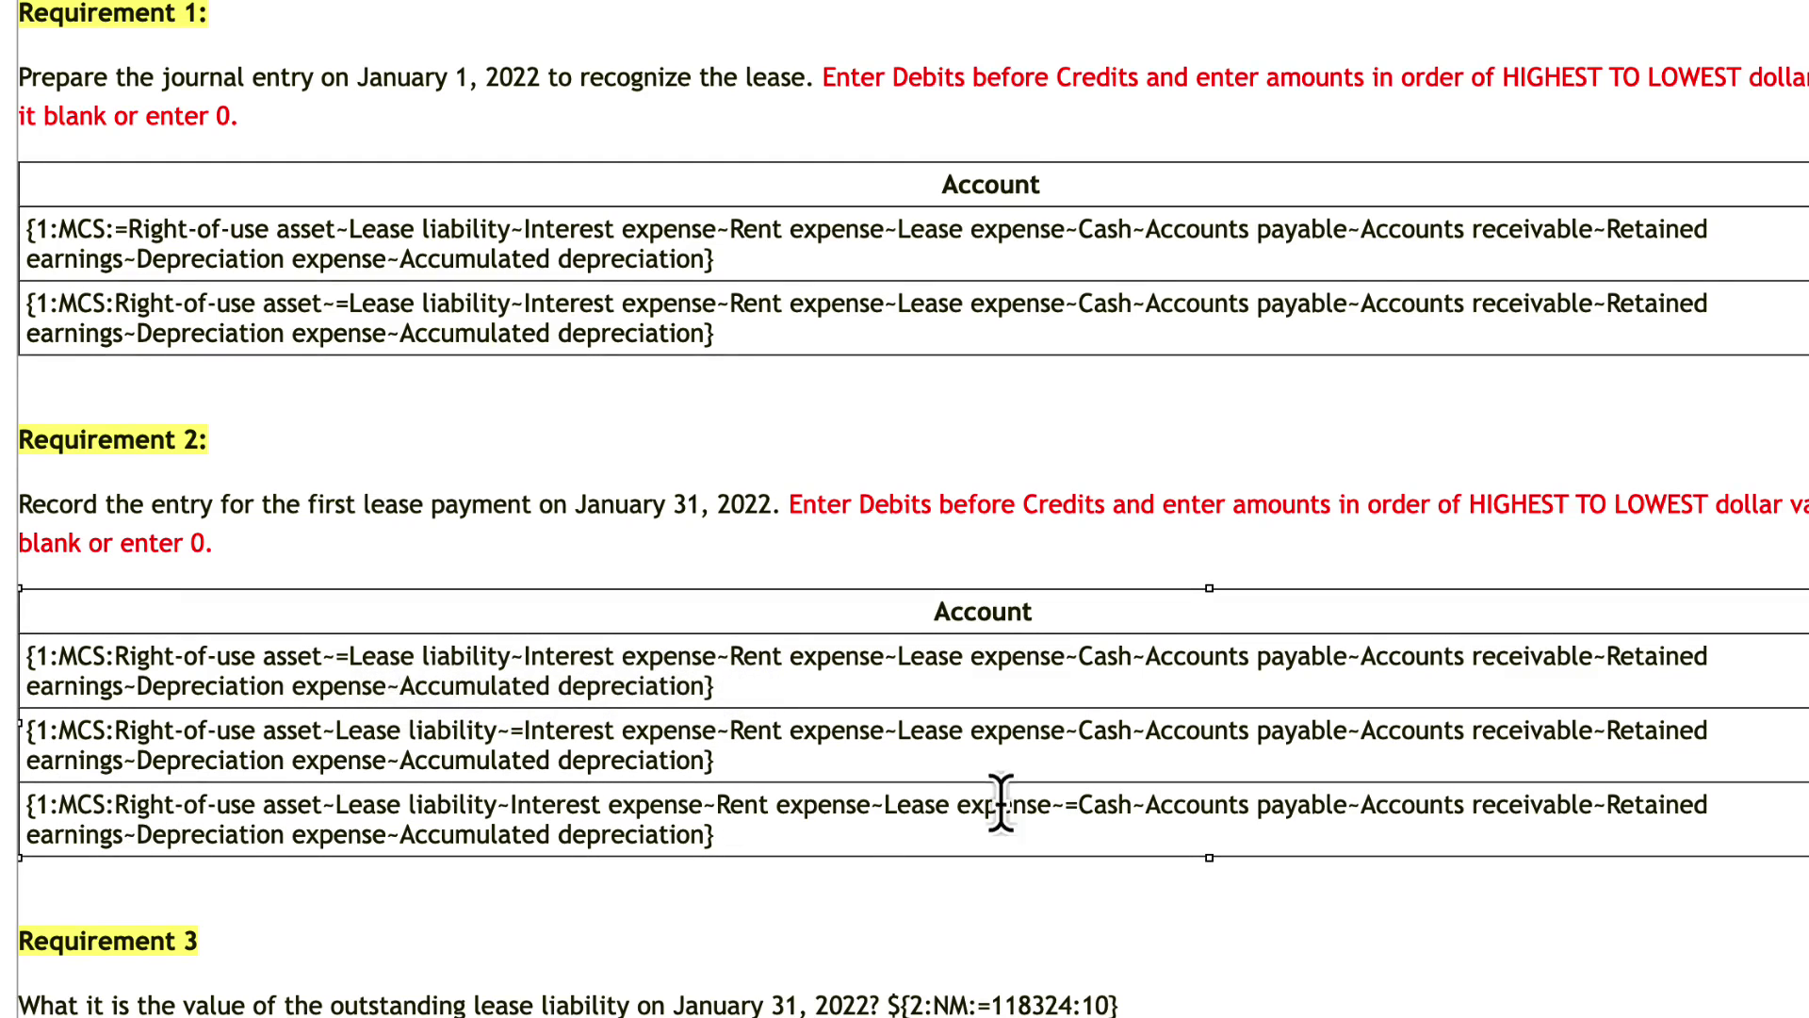
click(1065, 805)
key(shift+Right)
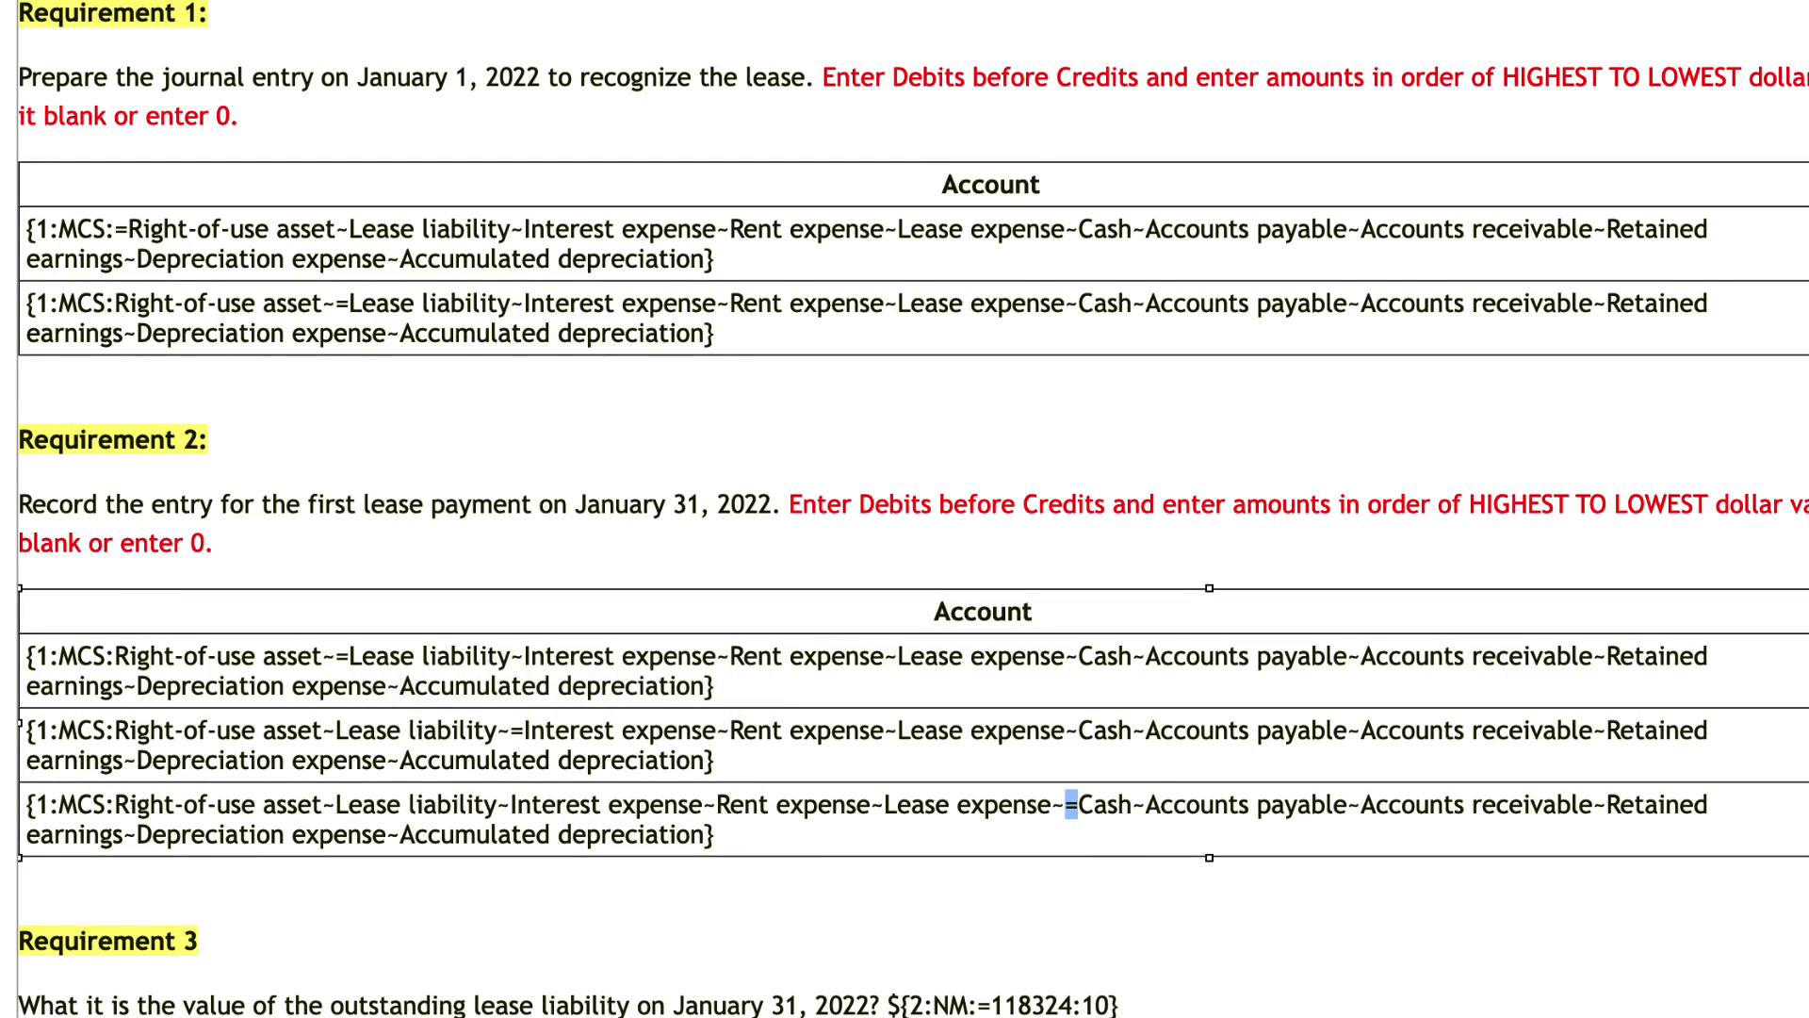
Step: Search the page for "=" to locate the correct-answer marker in every code
click(1062, 836)
key(ctrl+f)
text(=)
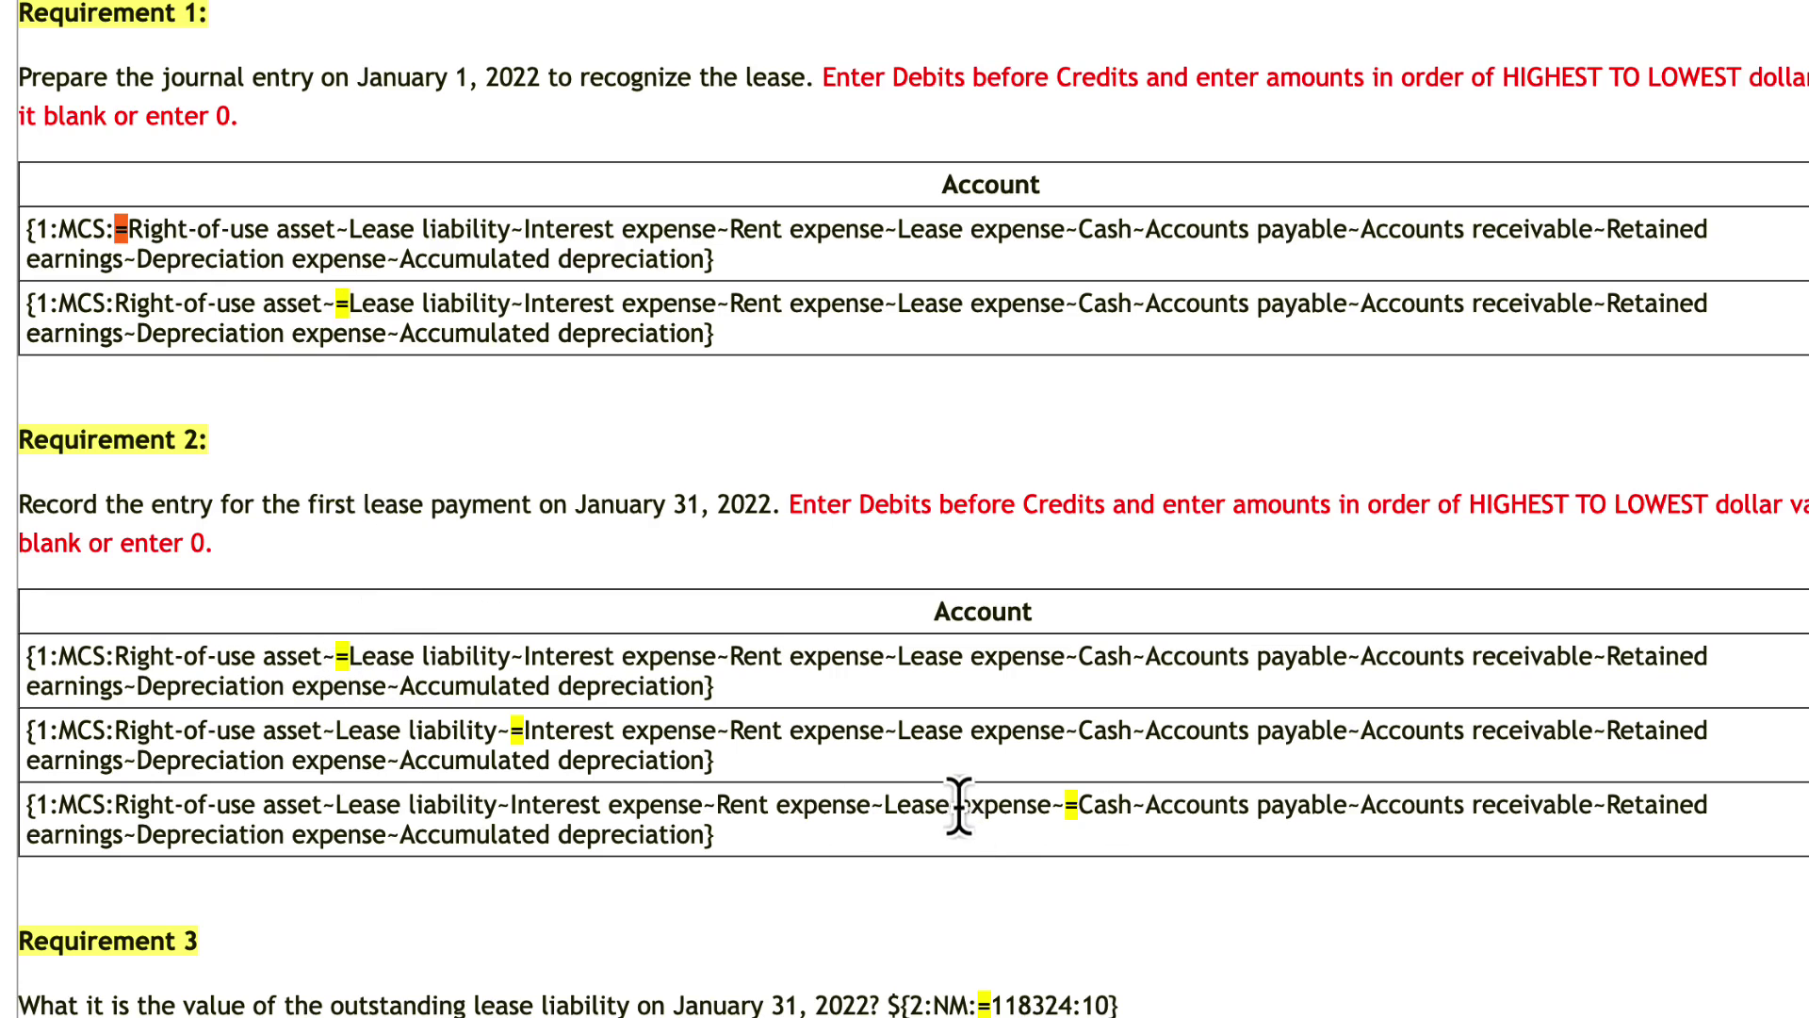
click(925, 808)
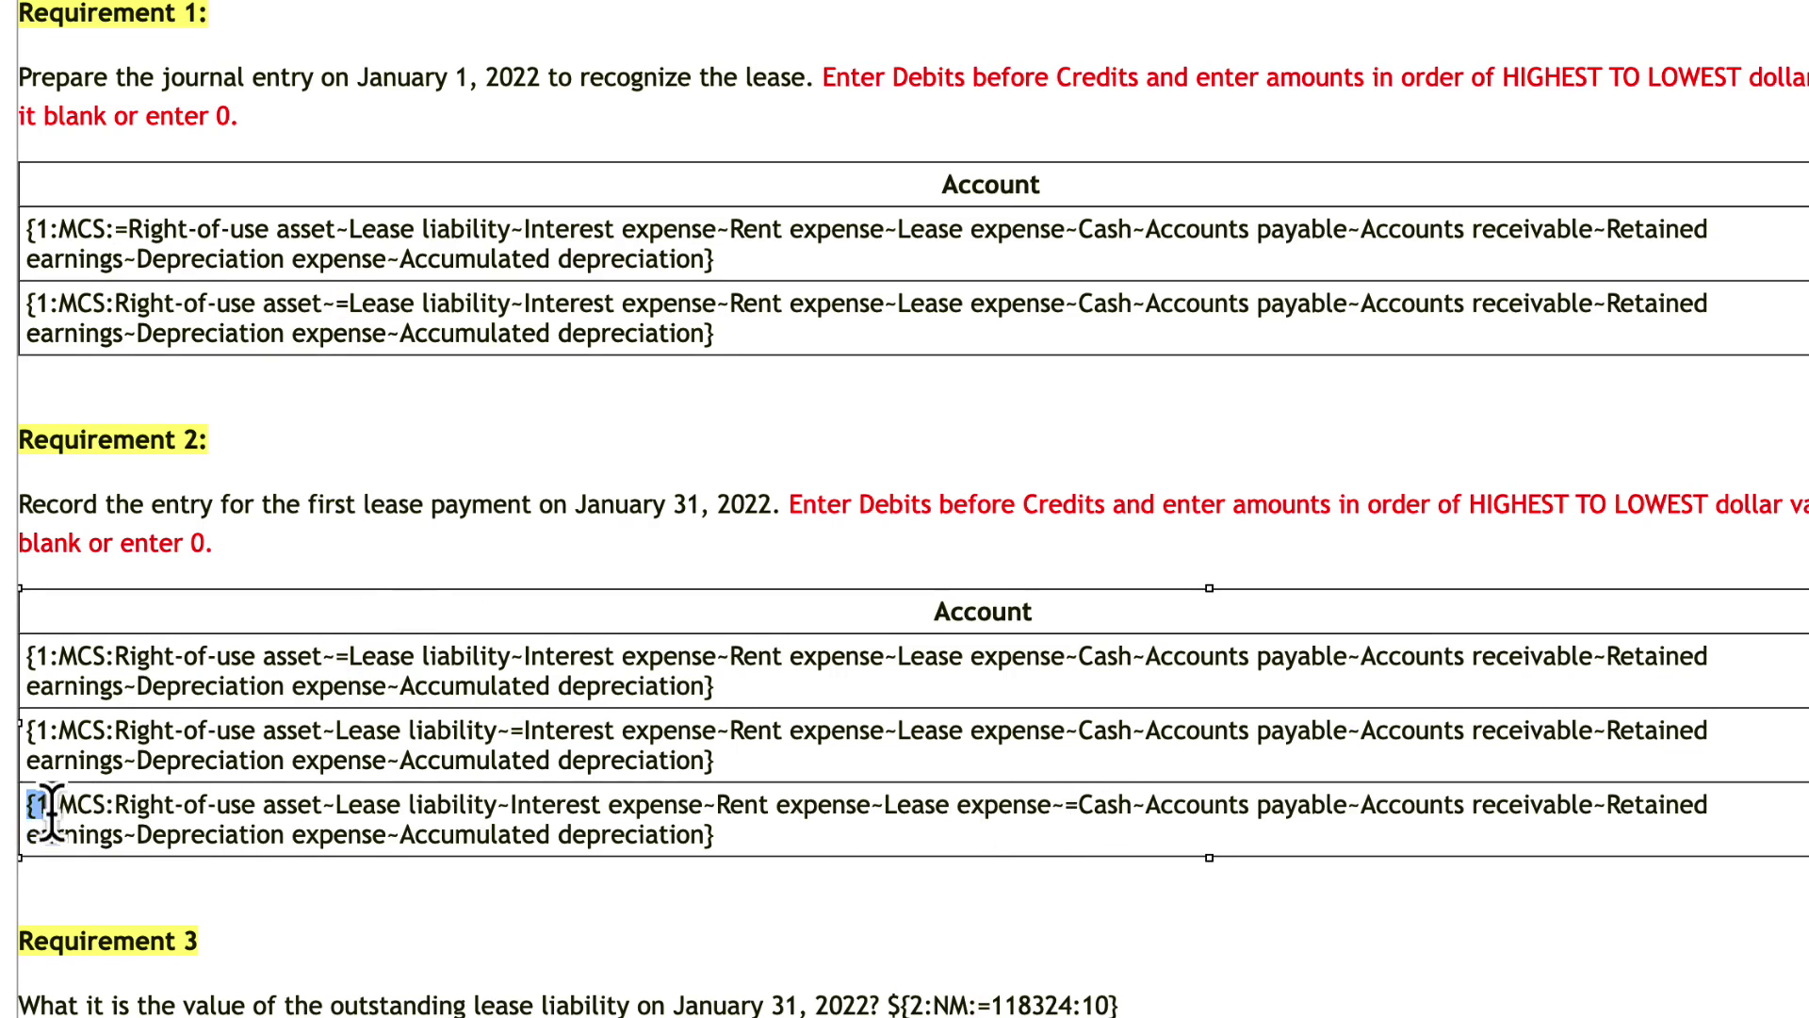
Step: Highlight the third MCS code of Requirement 2 and check the equals sign placed before Cash
drag(26, 809, 698, 837)
click(321, 834)
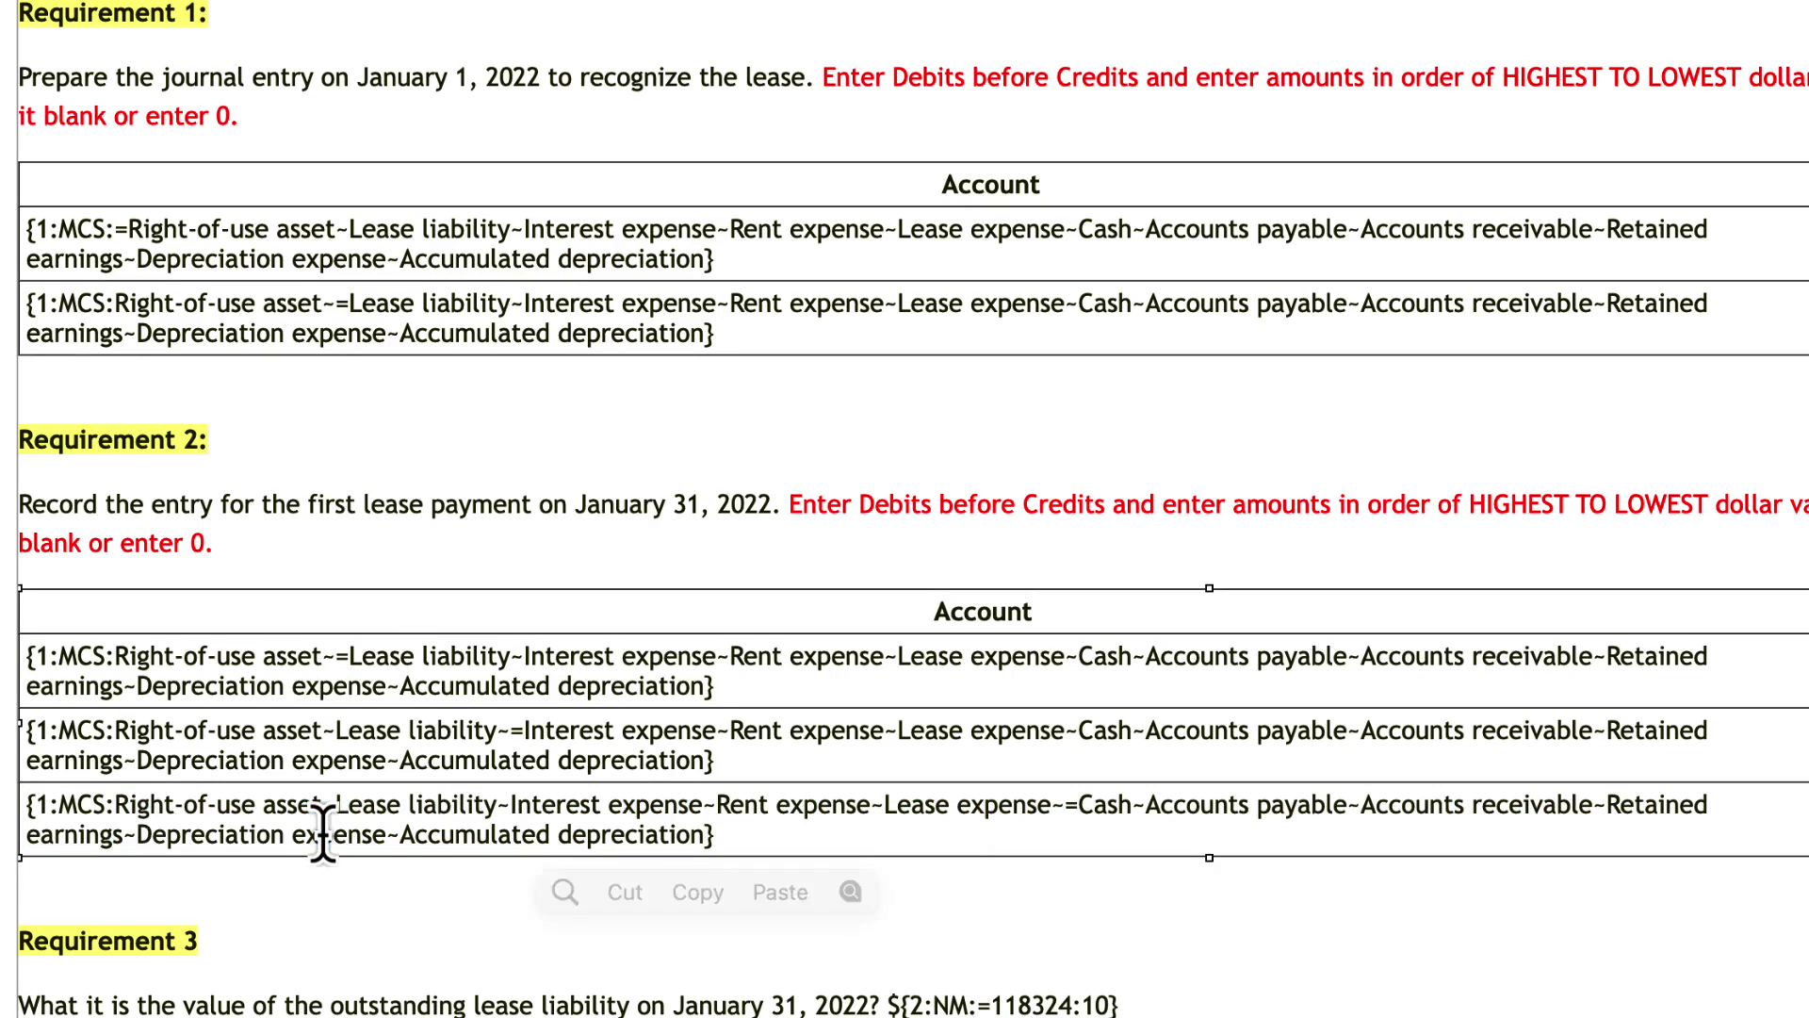
double_click(1073, 806)
click(1081, 808)
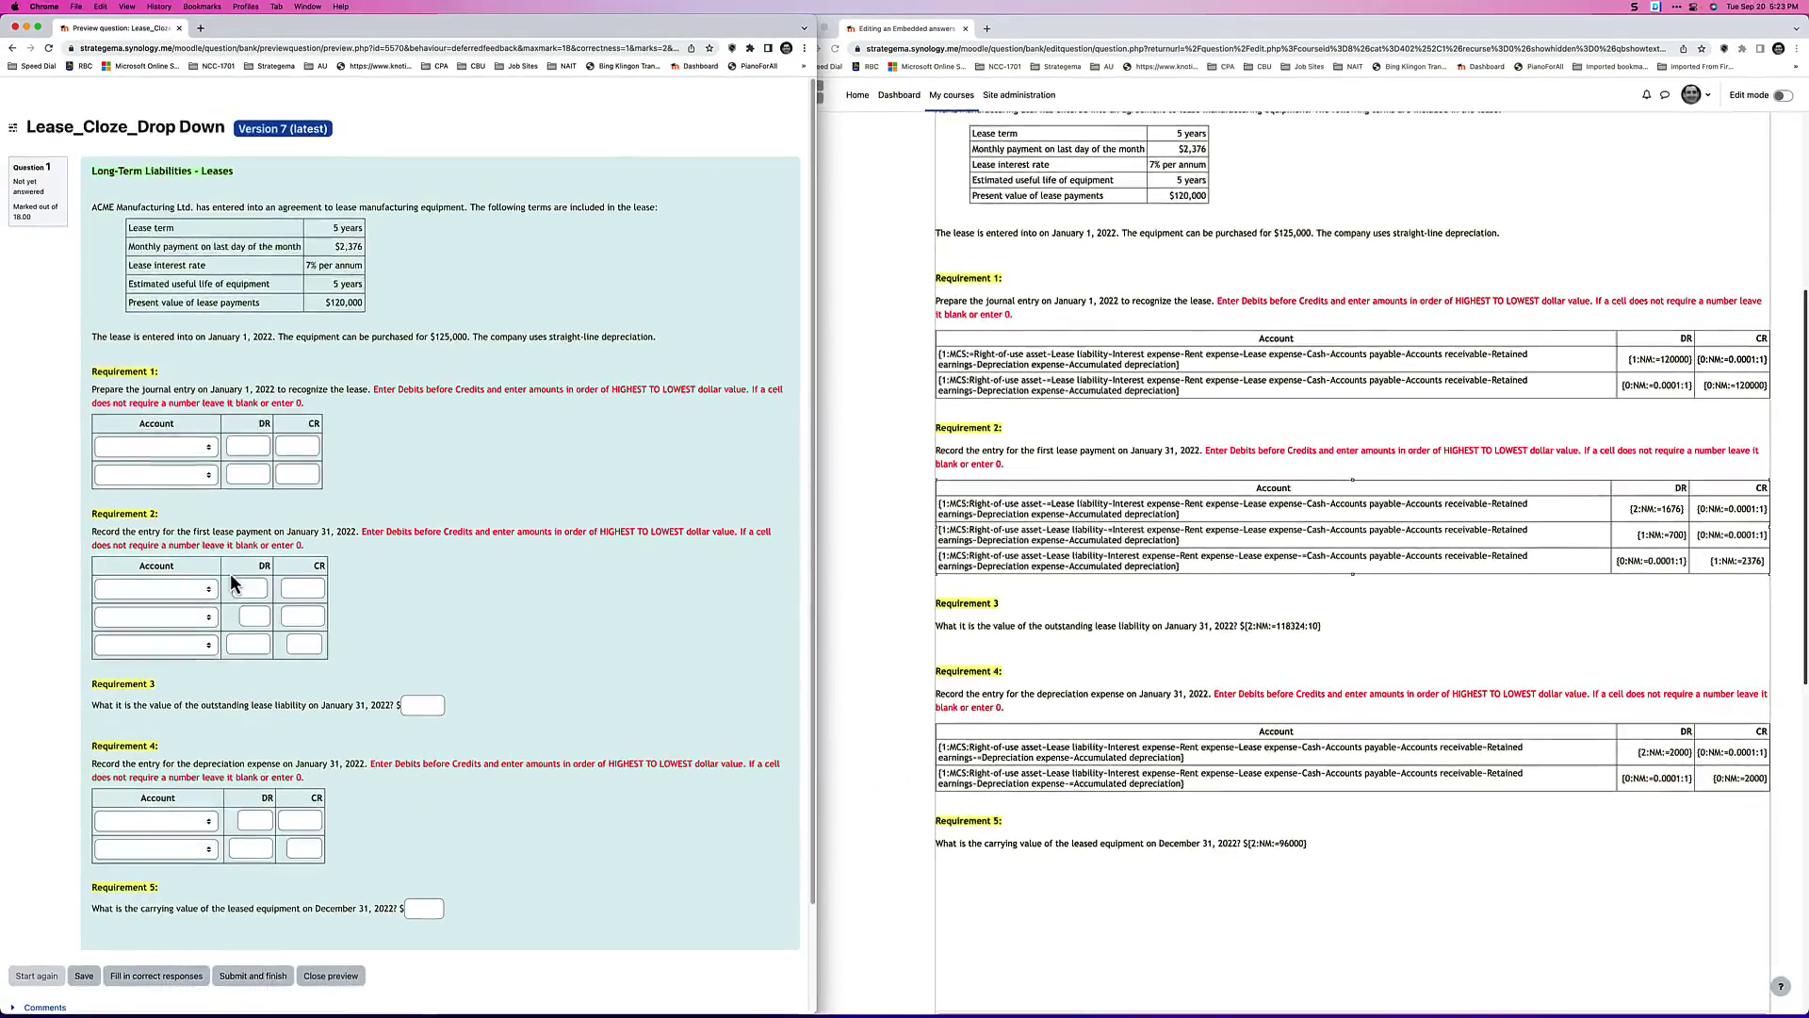
Step: In the preview, choose Interest expense and Lease liability for the first two rows of Requirement 2, checking them against the highest-to-lowest instruction
click(199, 594)
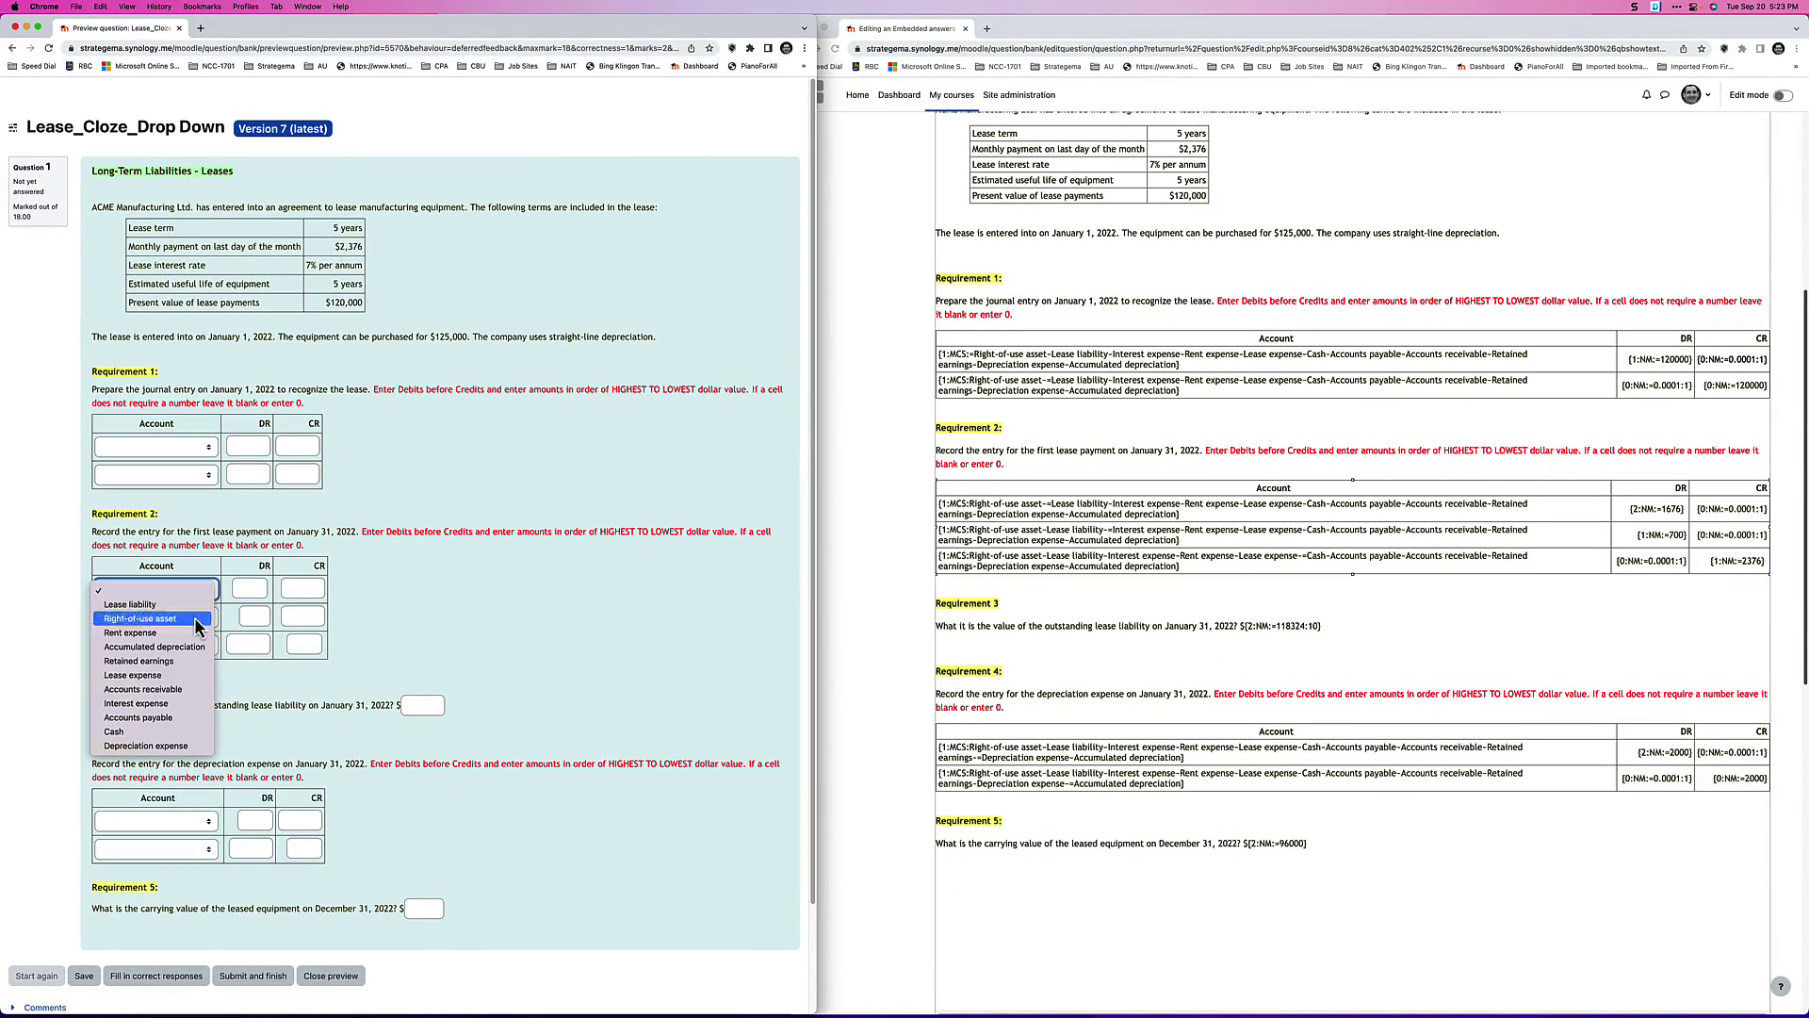
click(194, 704)
click(192, 631)
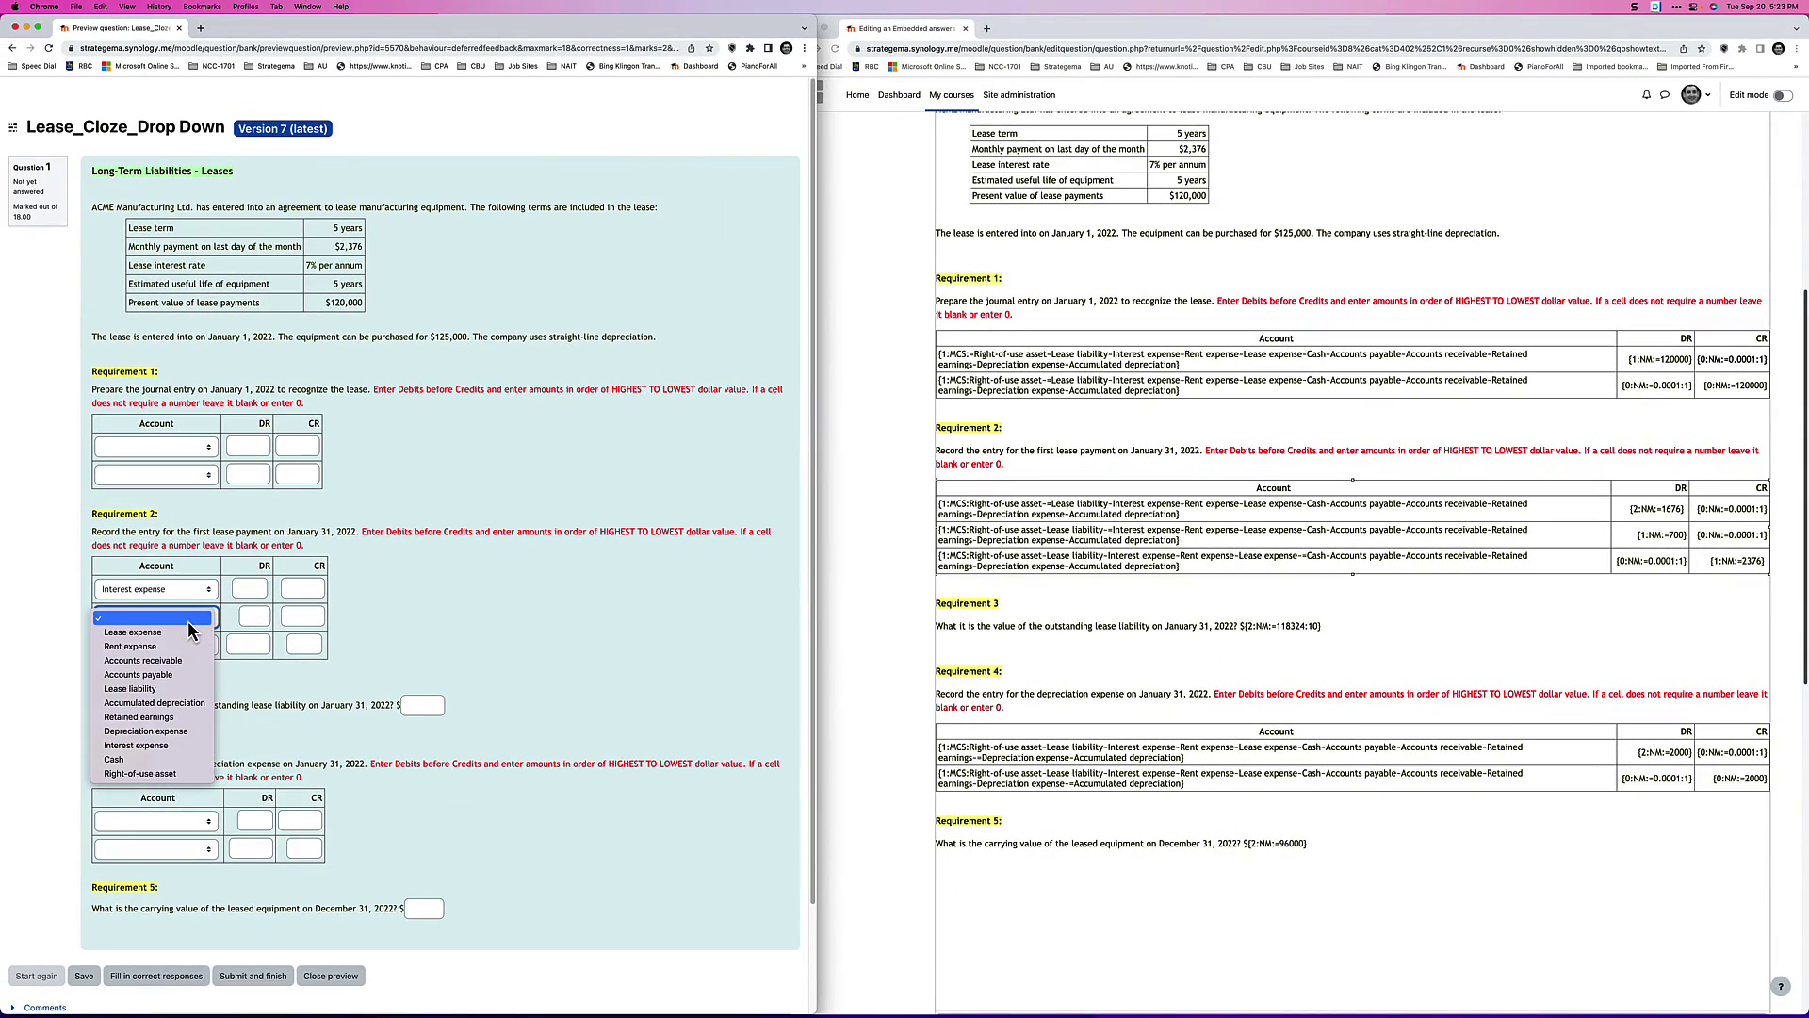
click(174, 689)
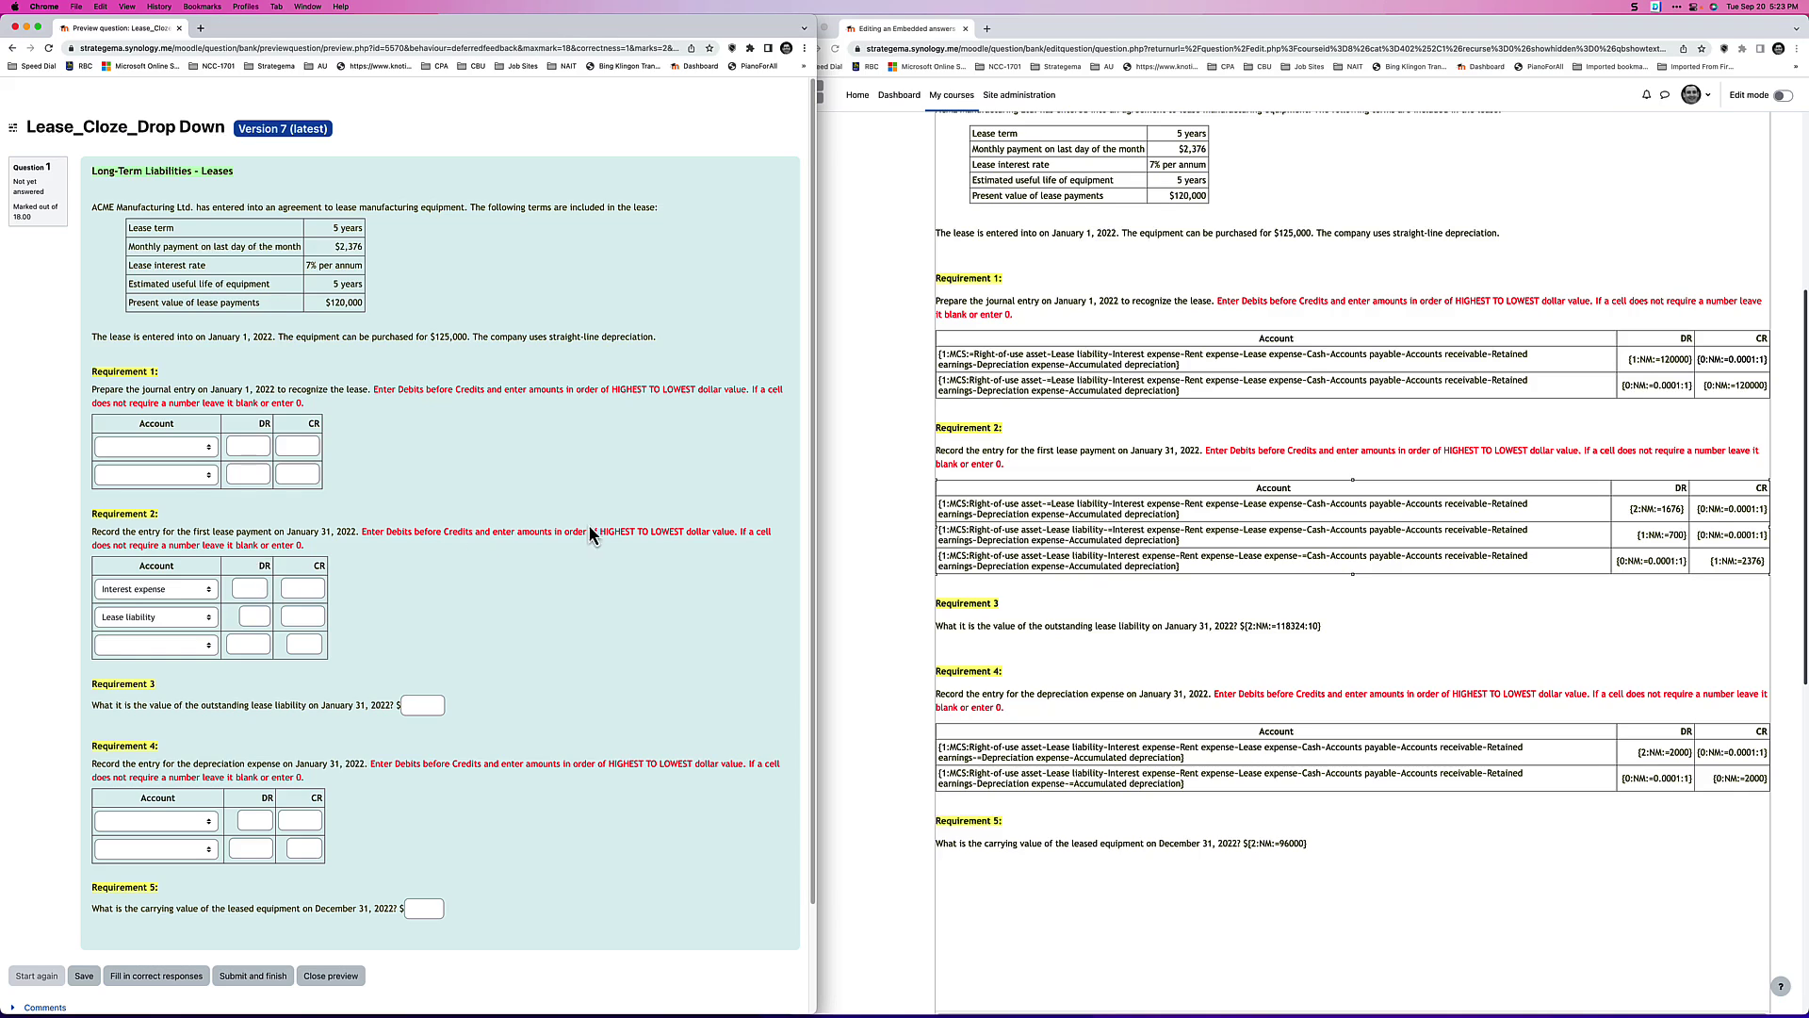
drag(585, 530, 690, 531)
click(624, 588)
Step: In Requirement 2, enter Lease liability with debit 1676 in the first row and Interest expense with debit 700 in the second
click(252, 590)
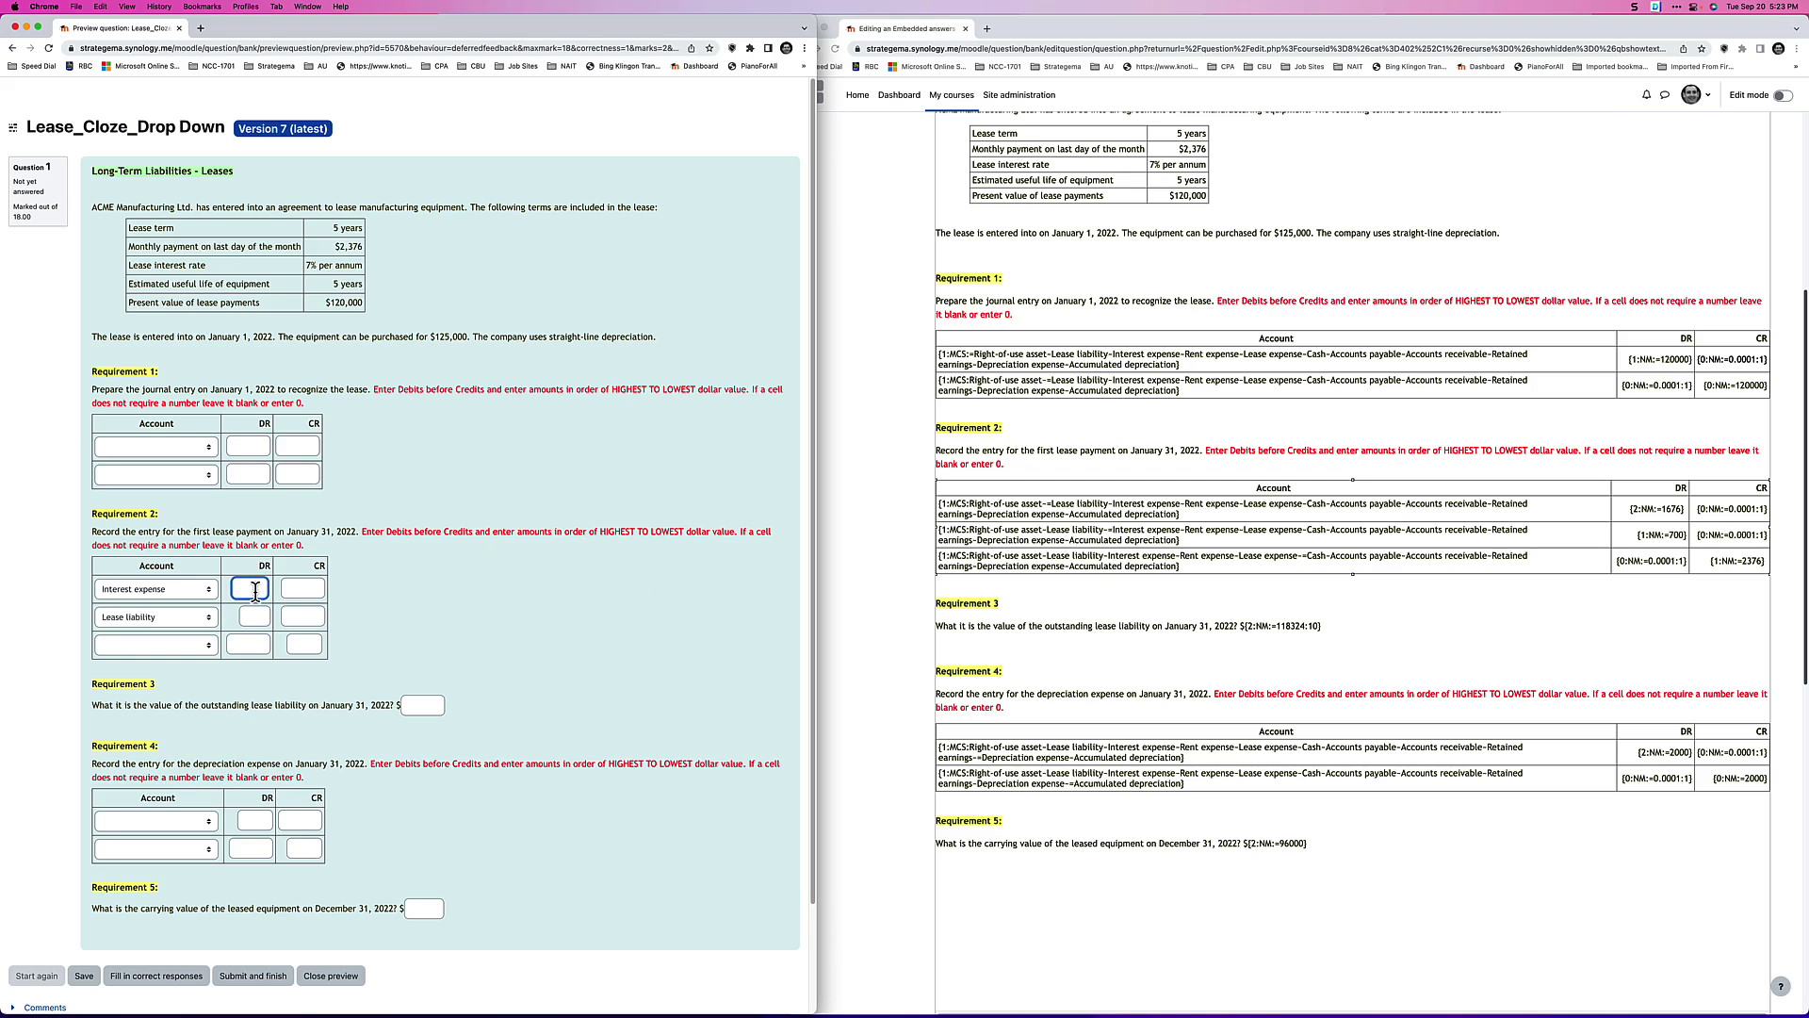
click(151, 592)
click(206, 649)
click(193, 617)
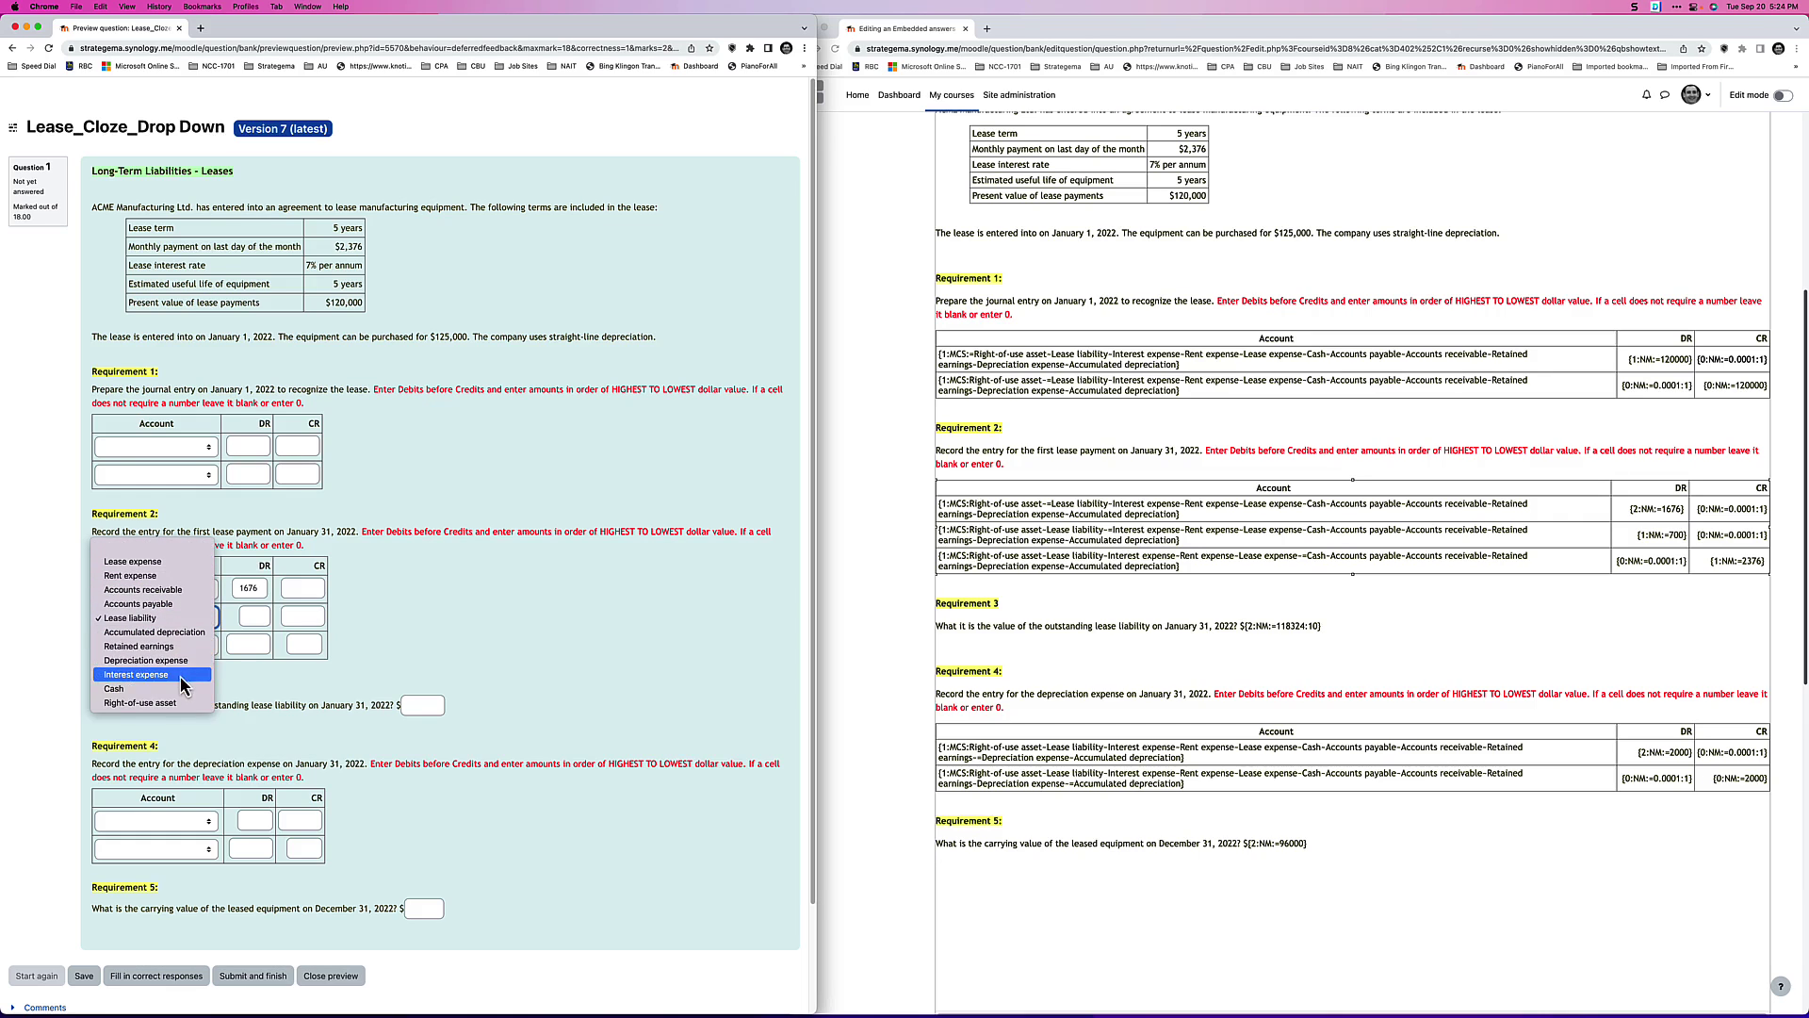
click(184, 675)
click(253, 617)
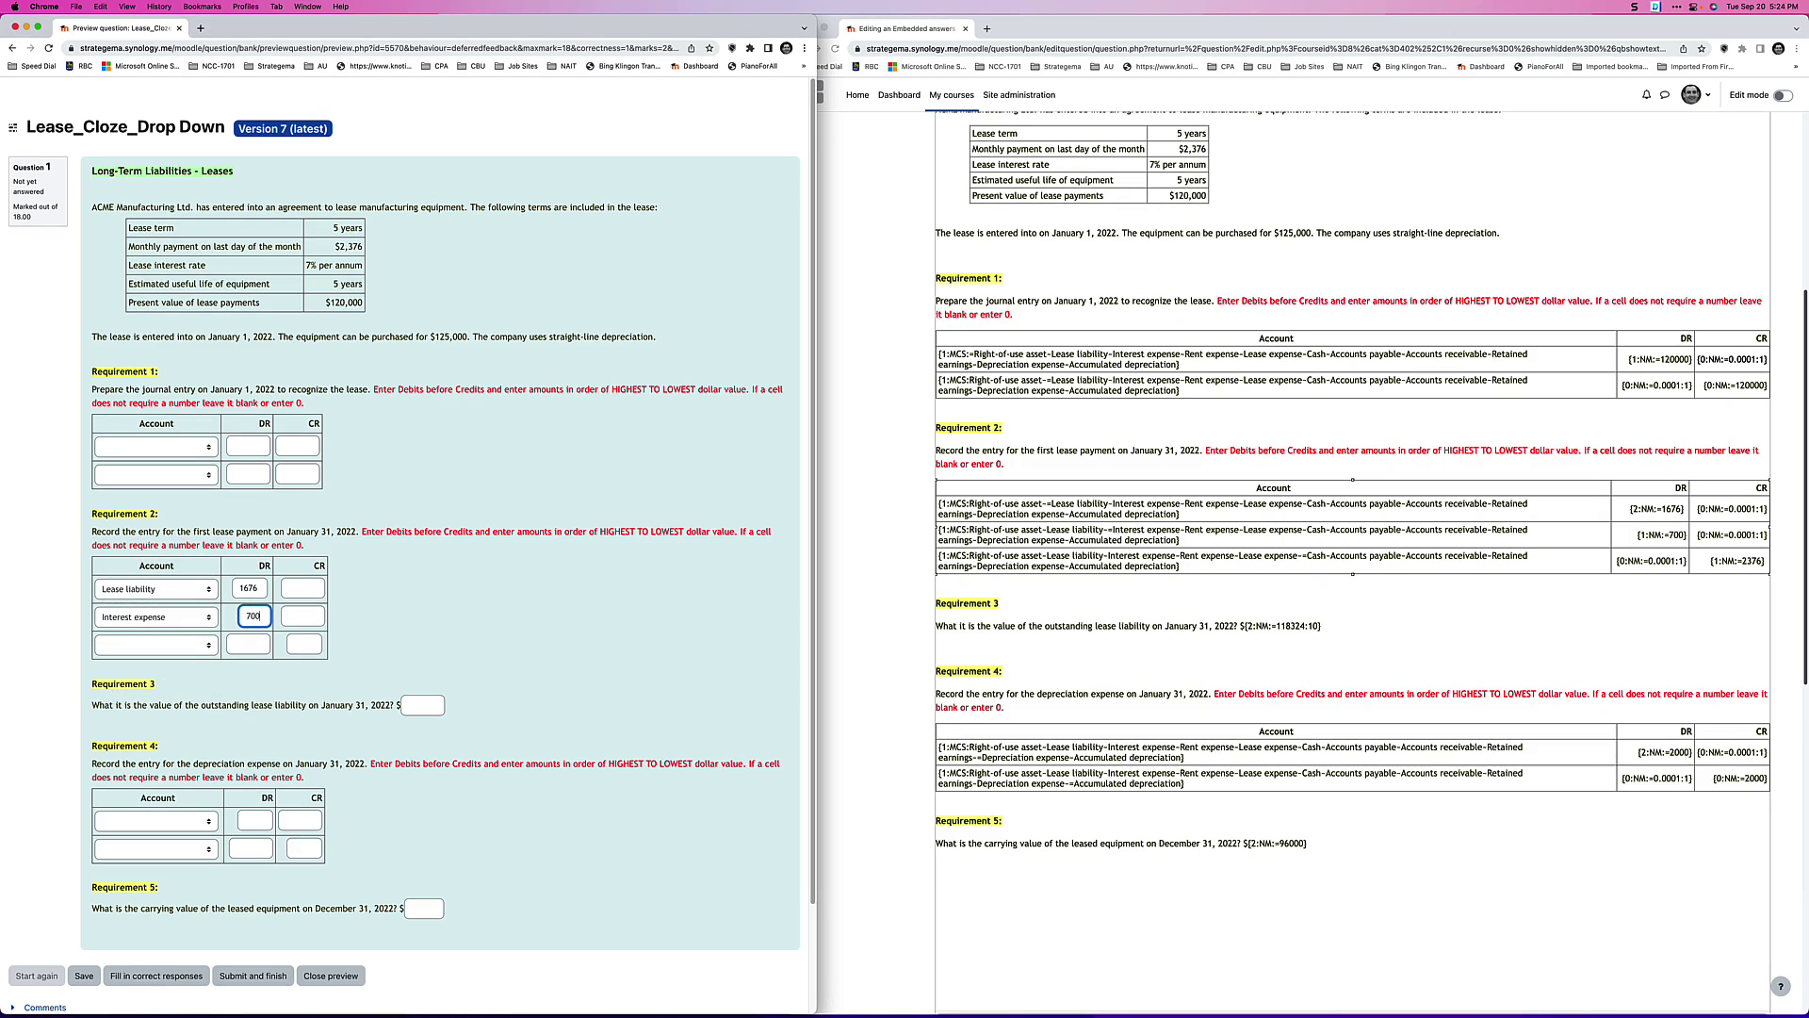
Step: Enter Cash with credit 2376 in the third row of Requirement 2 and submit the attempt
click(181, 649)
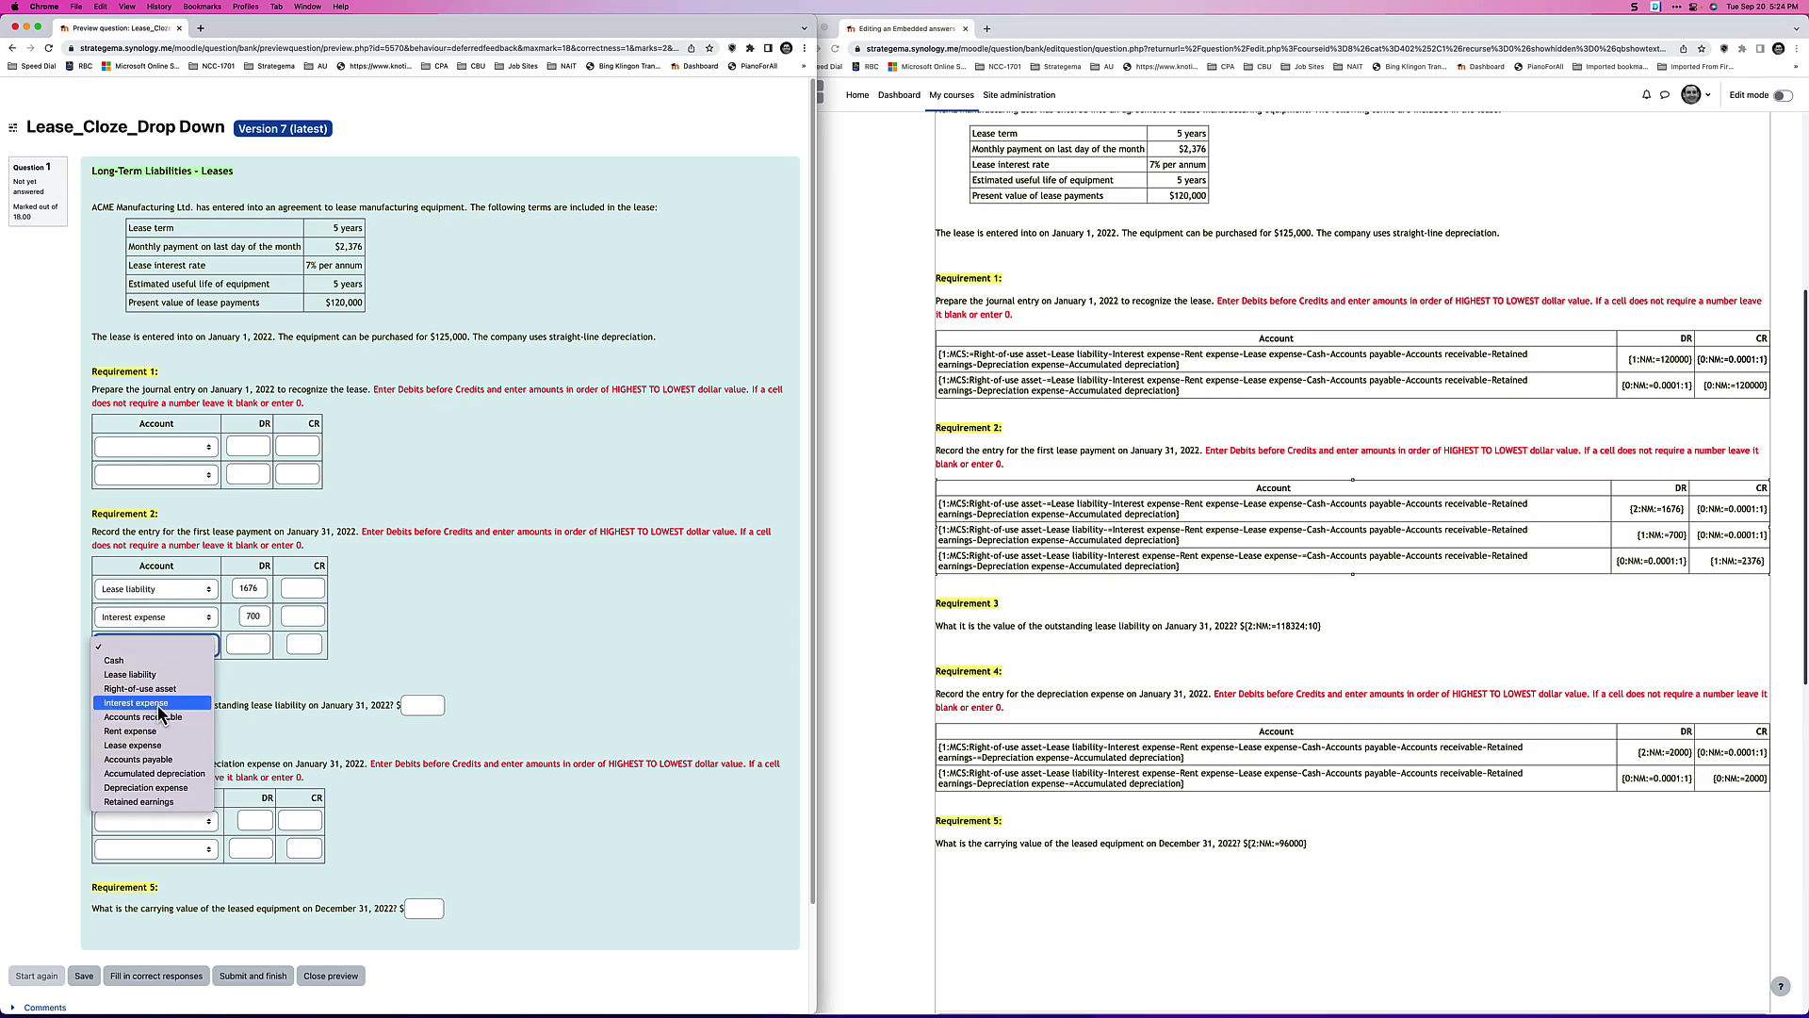
click(153, 660)
click(307, 646)
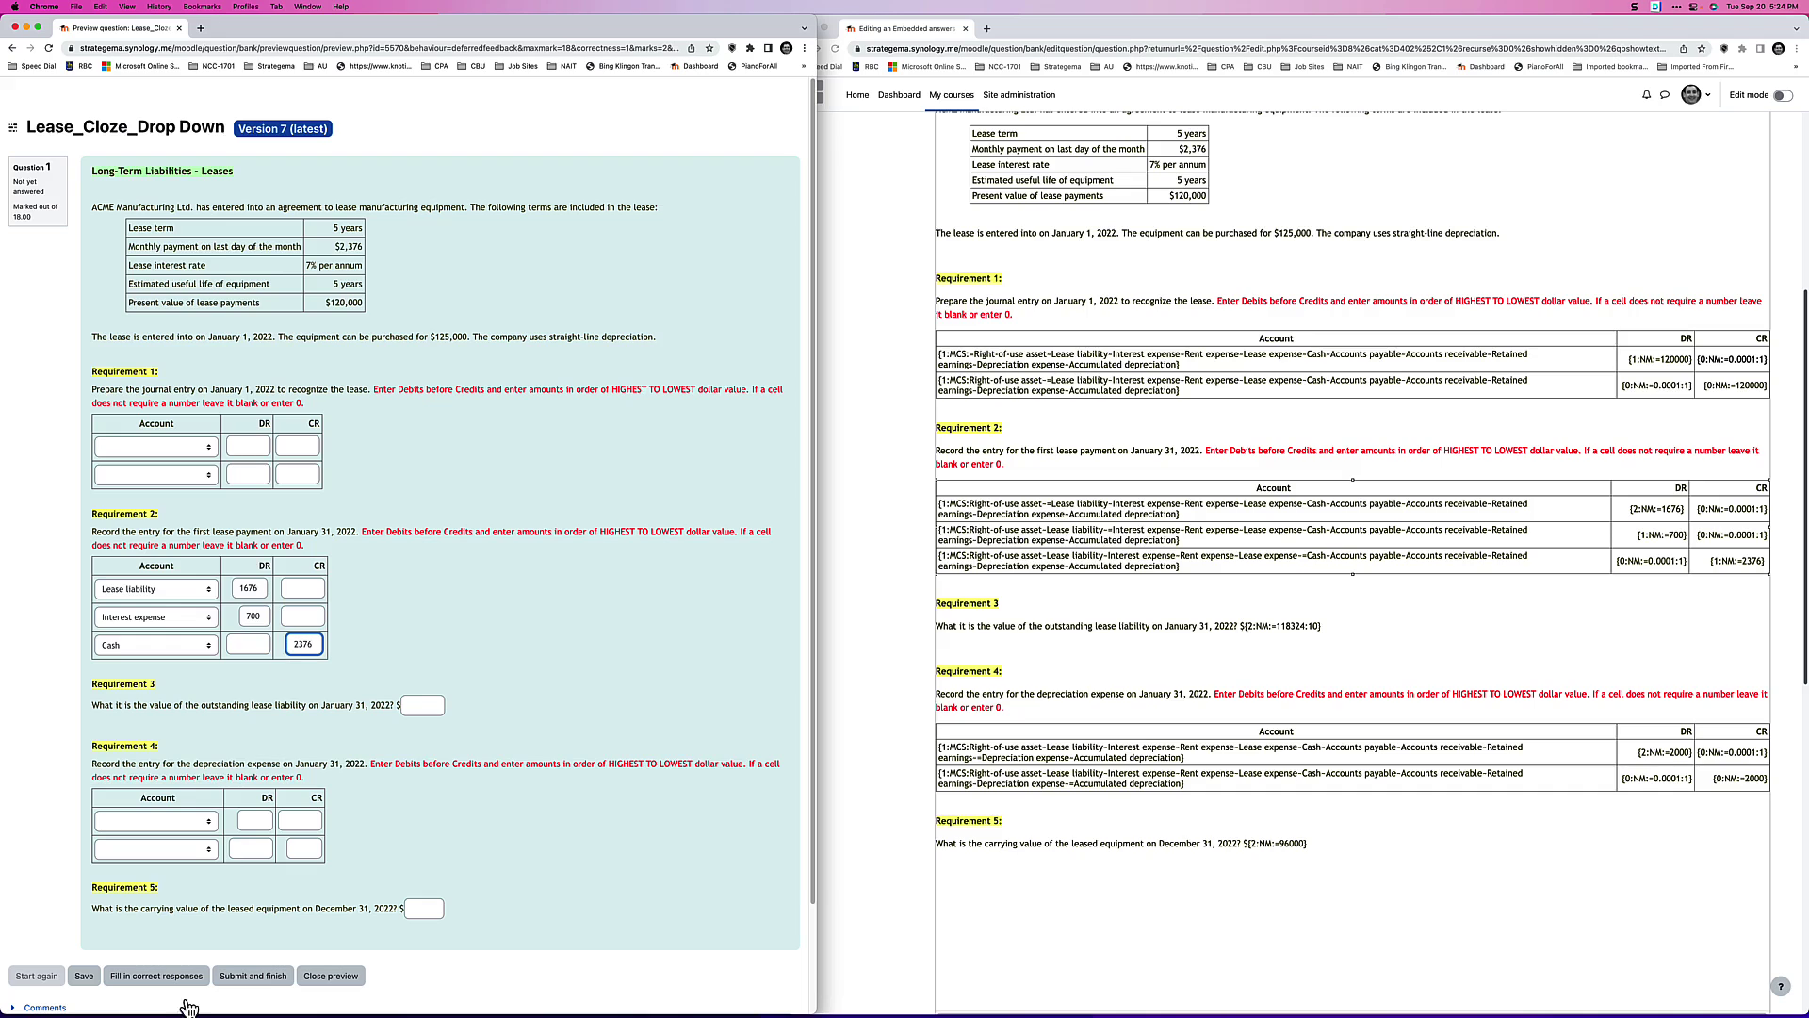
click(252, 975)
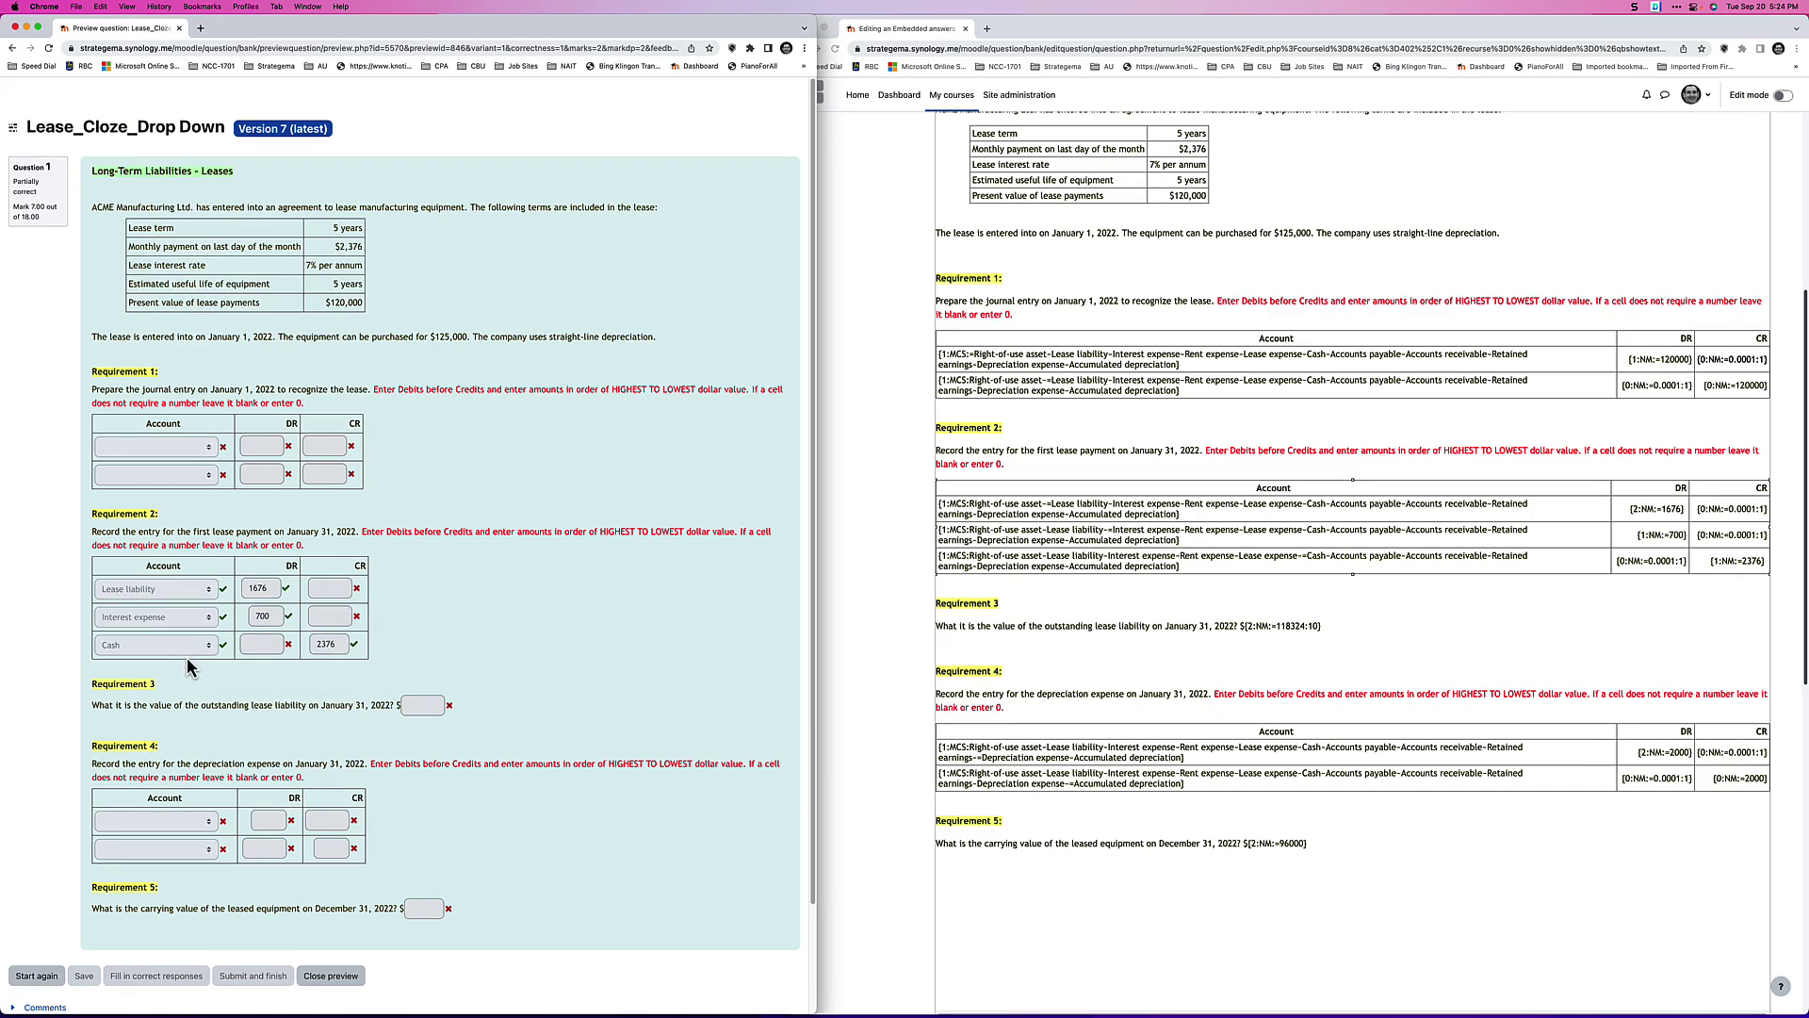
Step: Compare the blank cells marked in Requirement 2 with their numerical codes in the question text, and examine the Requirement 3 code
mouse_move(335, 588)
mouse_move(270, 660)
click(1704, 514)
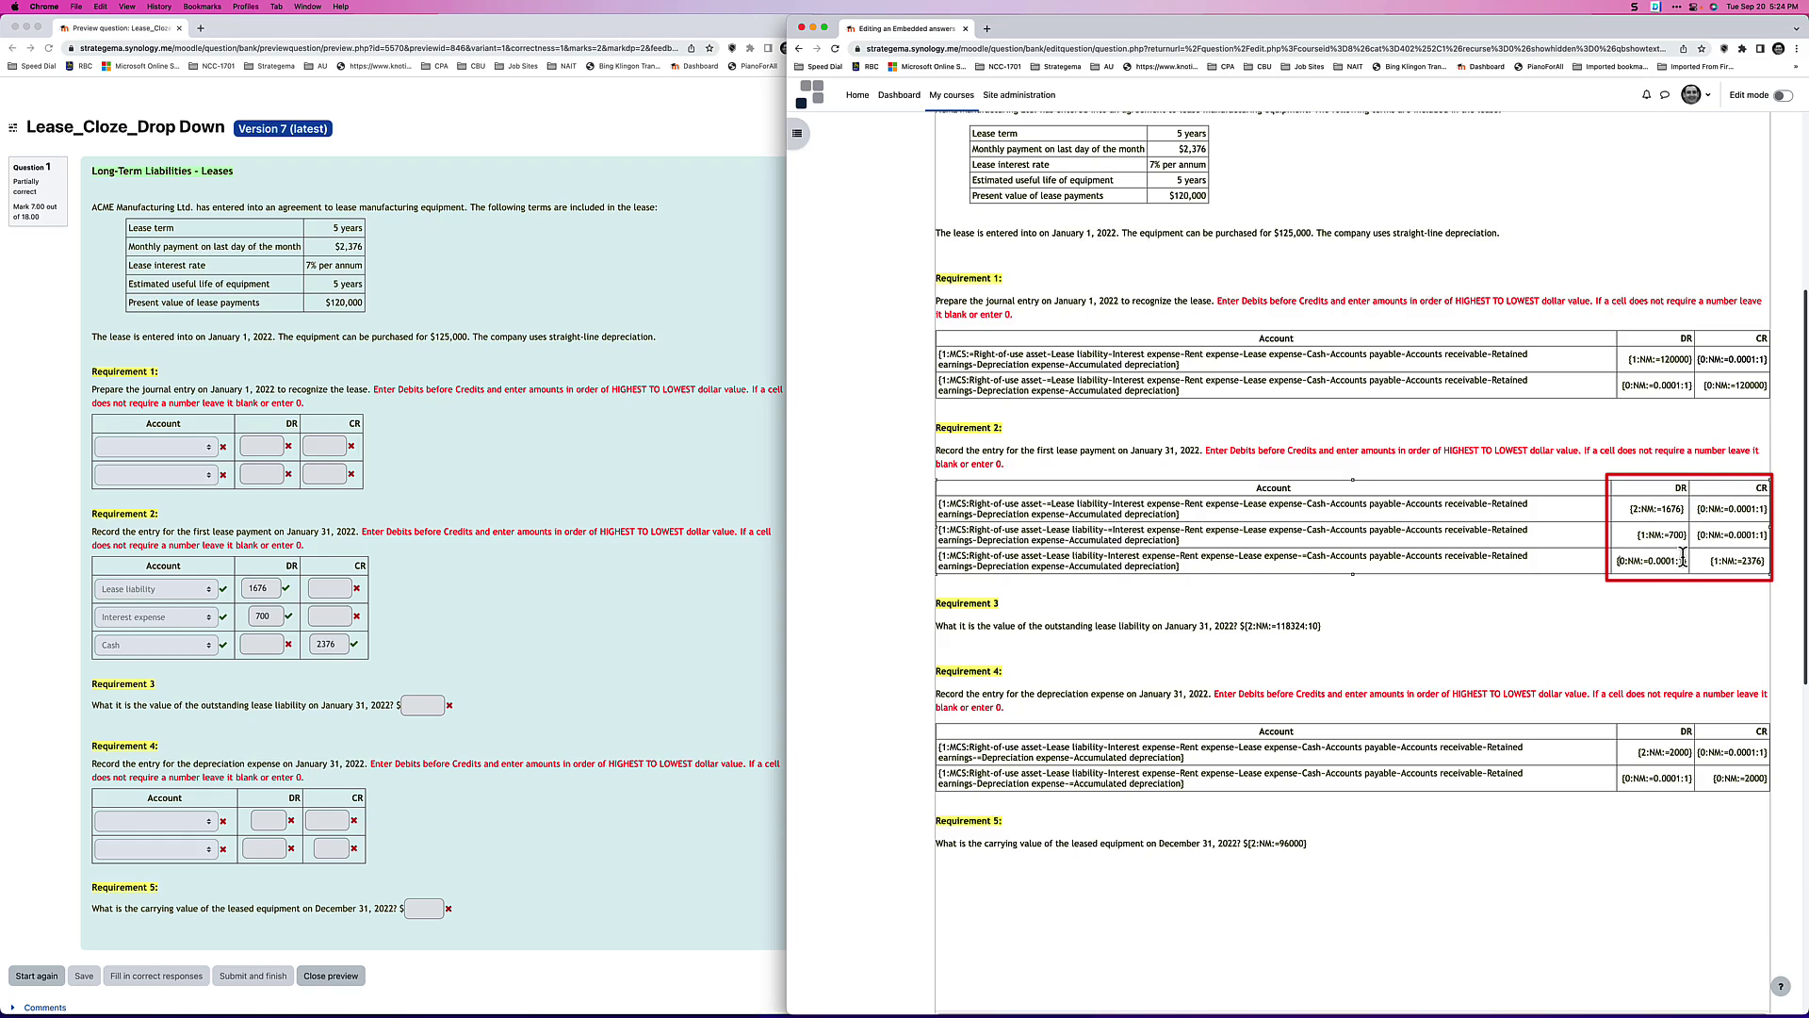
click(1673, 533)
scroll(1674, 534, down, 2)
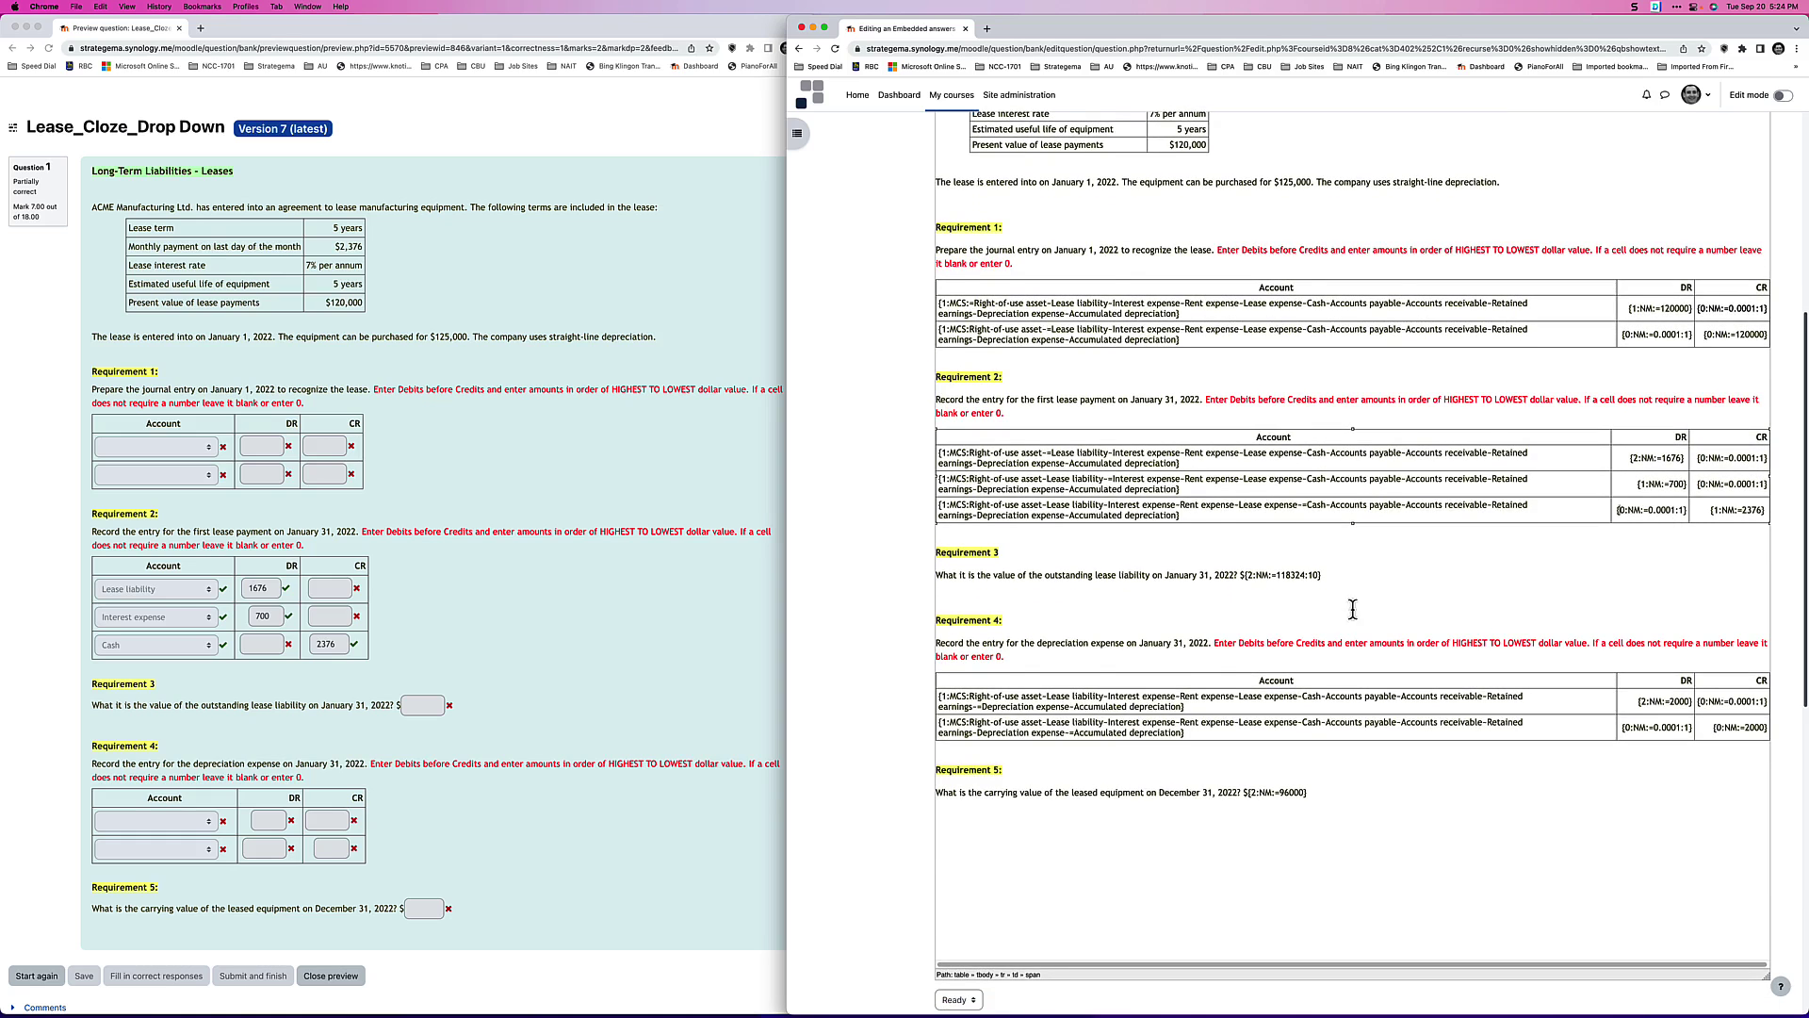
scroll(1354, 609, down, 3)
click(1262, 500)
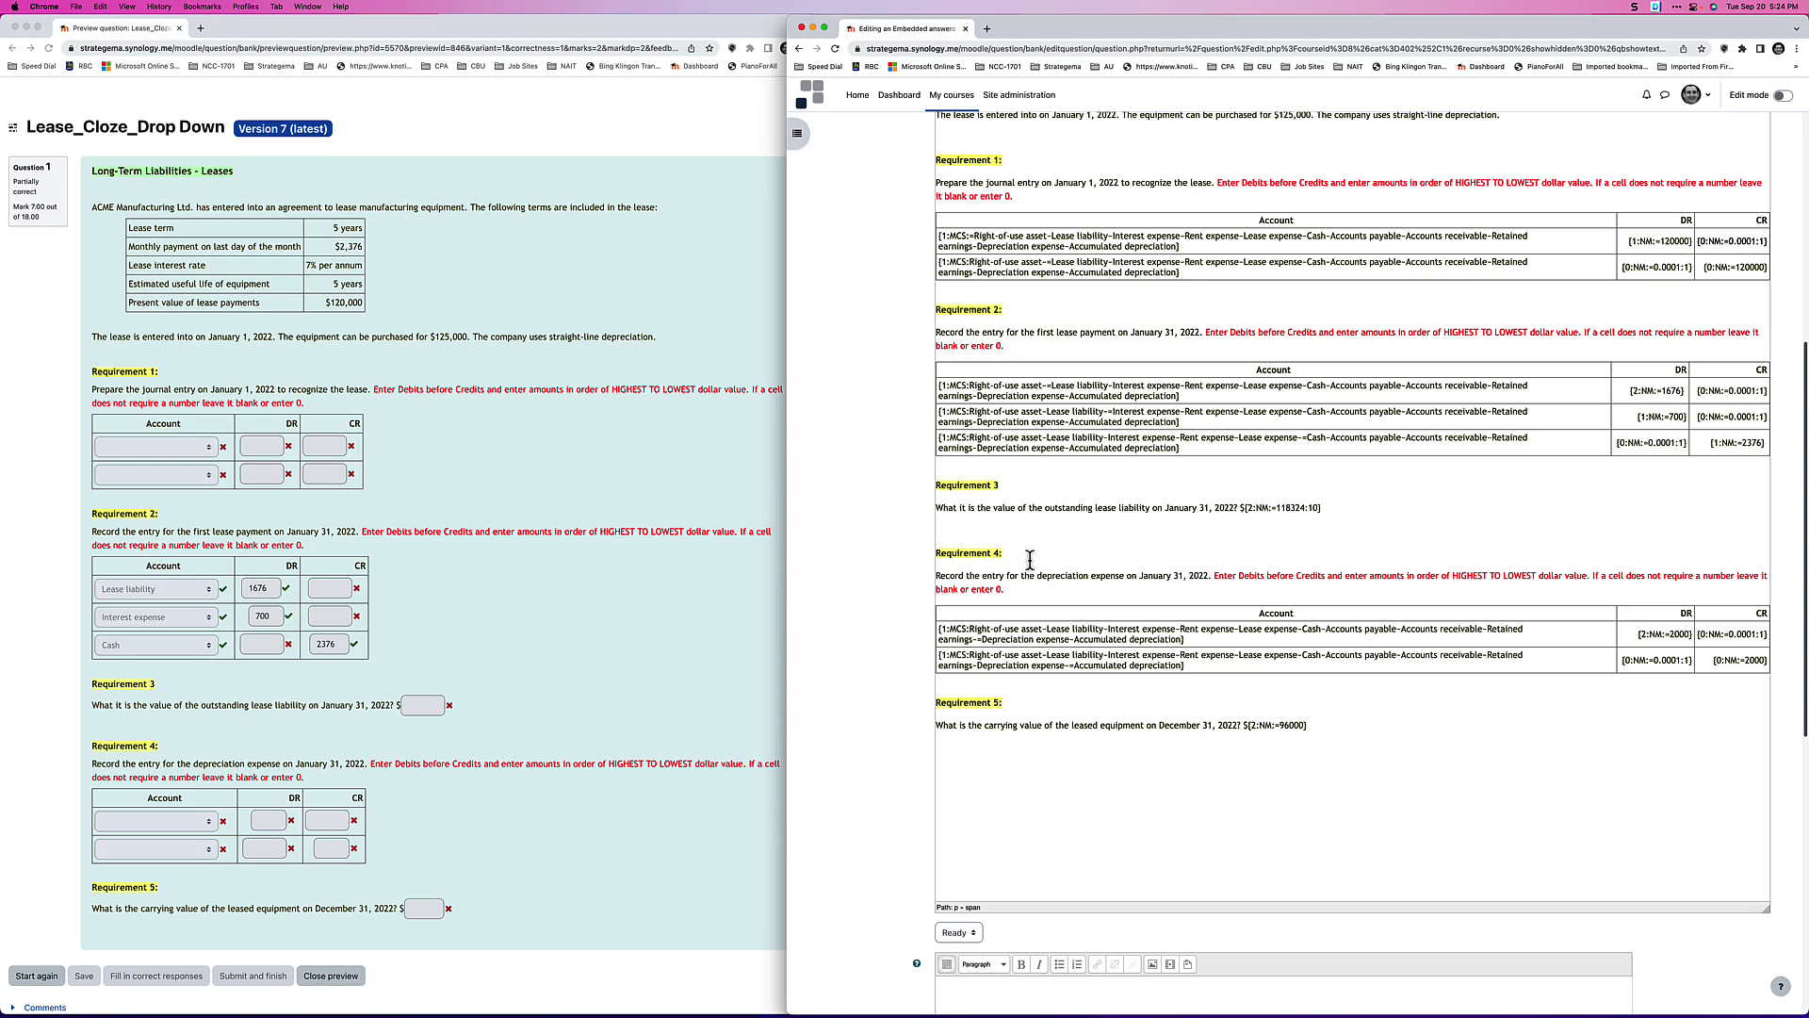
Step: Examine the Requirement 4 codes, highlighting the correct depreciation accounts and comparing the weights of the debit and credit 2000 codes
click(1013, 627)
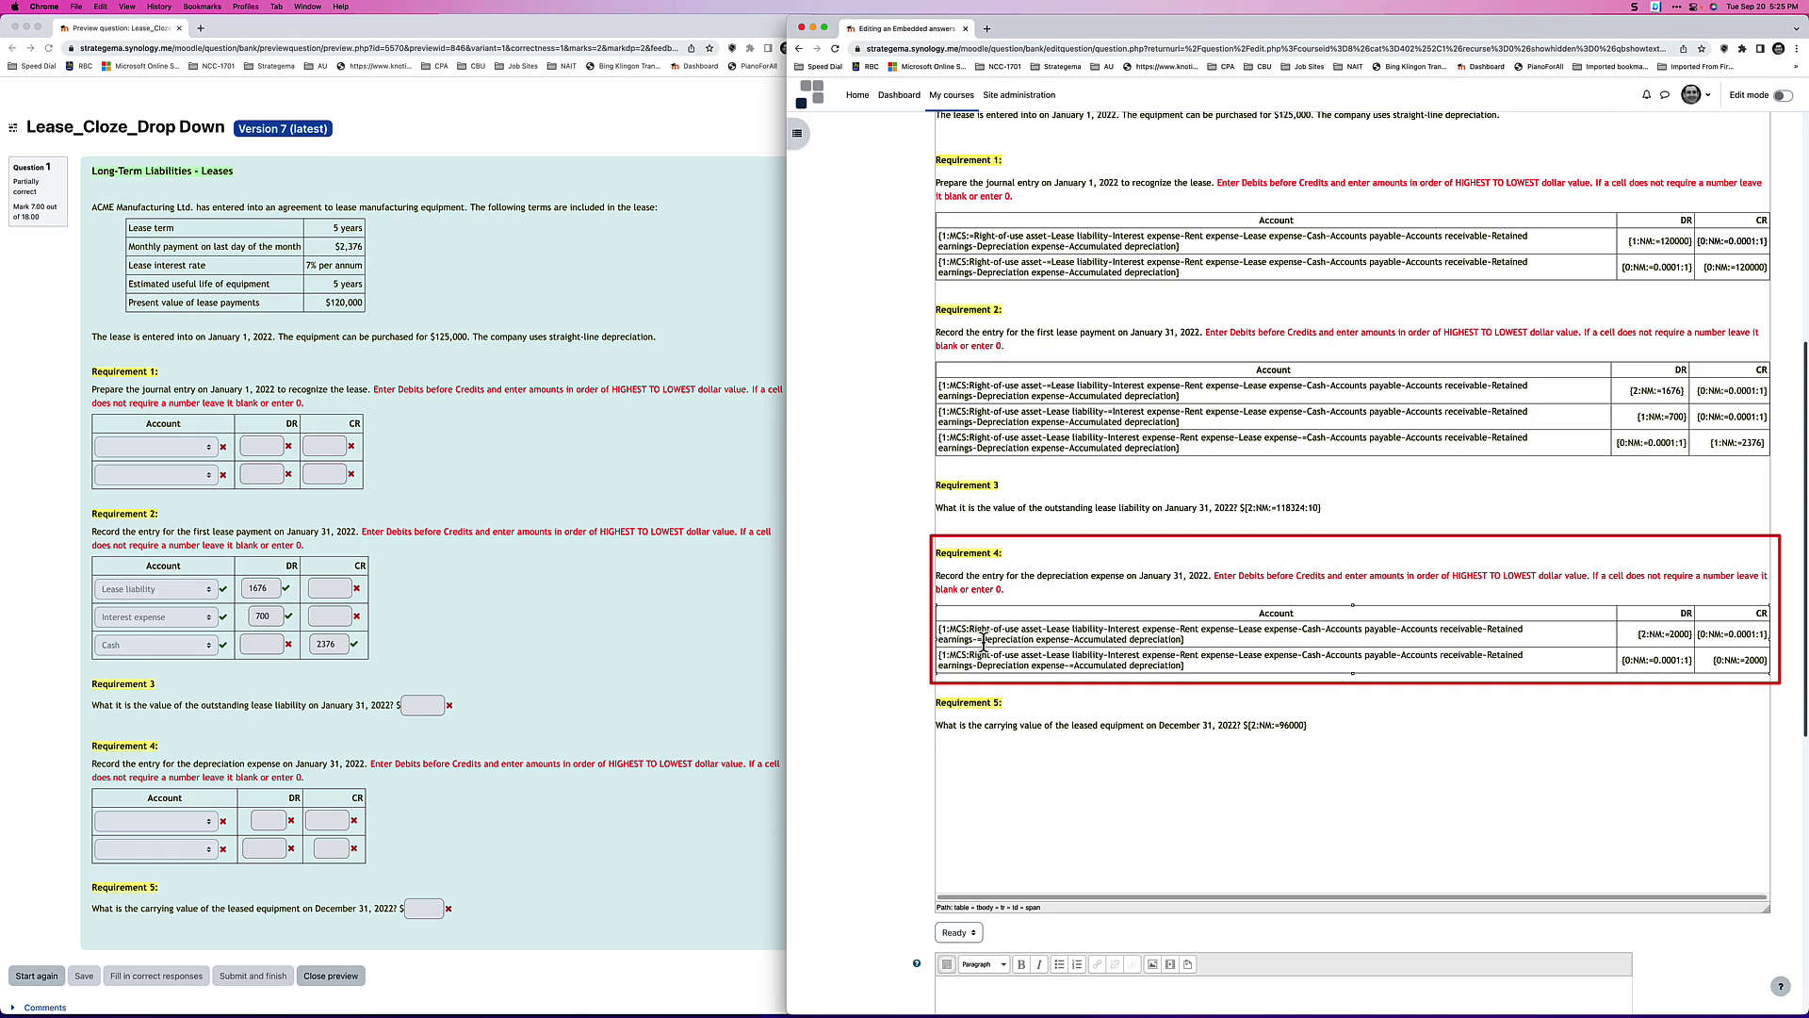
drag(971, 641, 1184, 667)
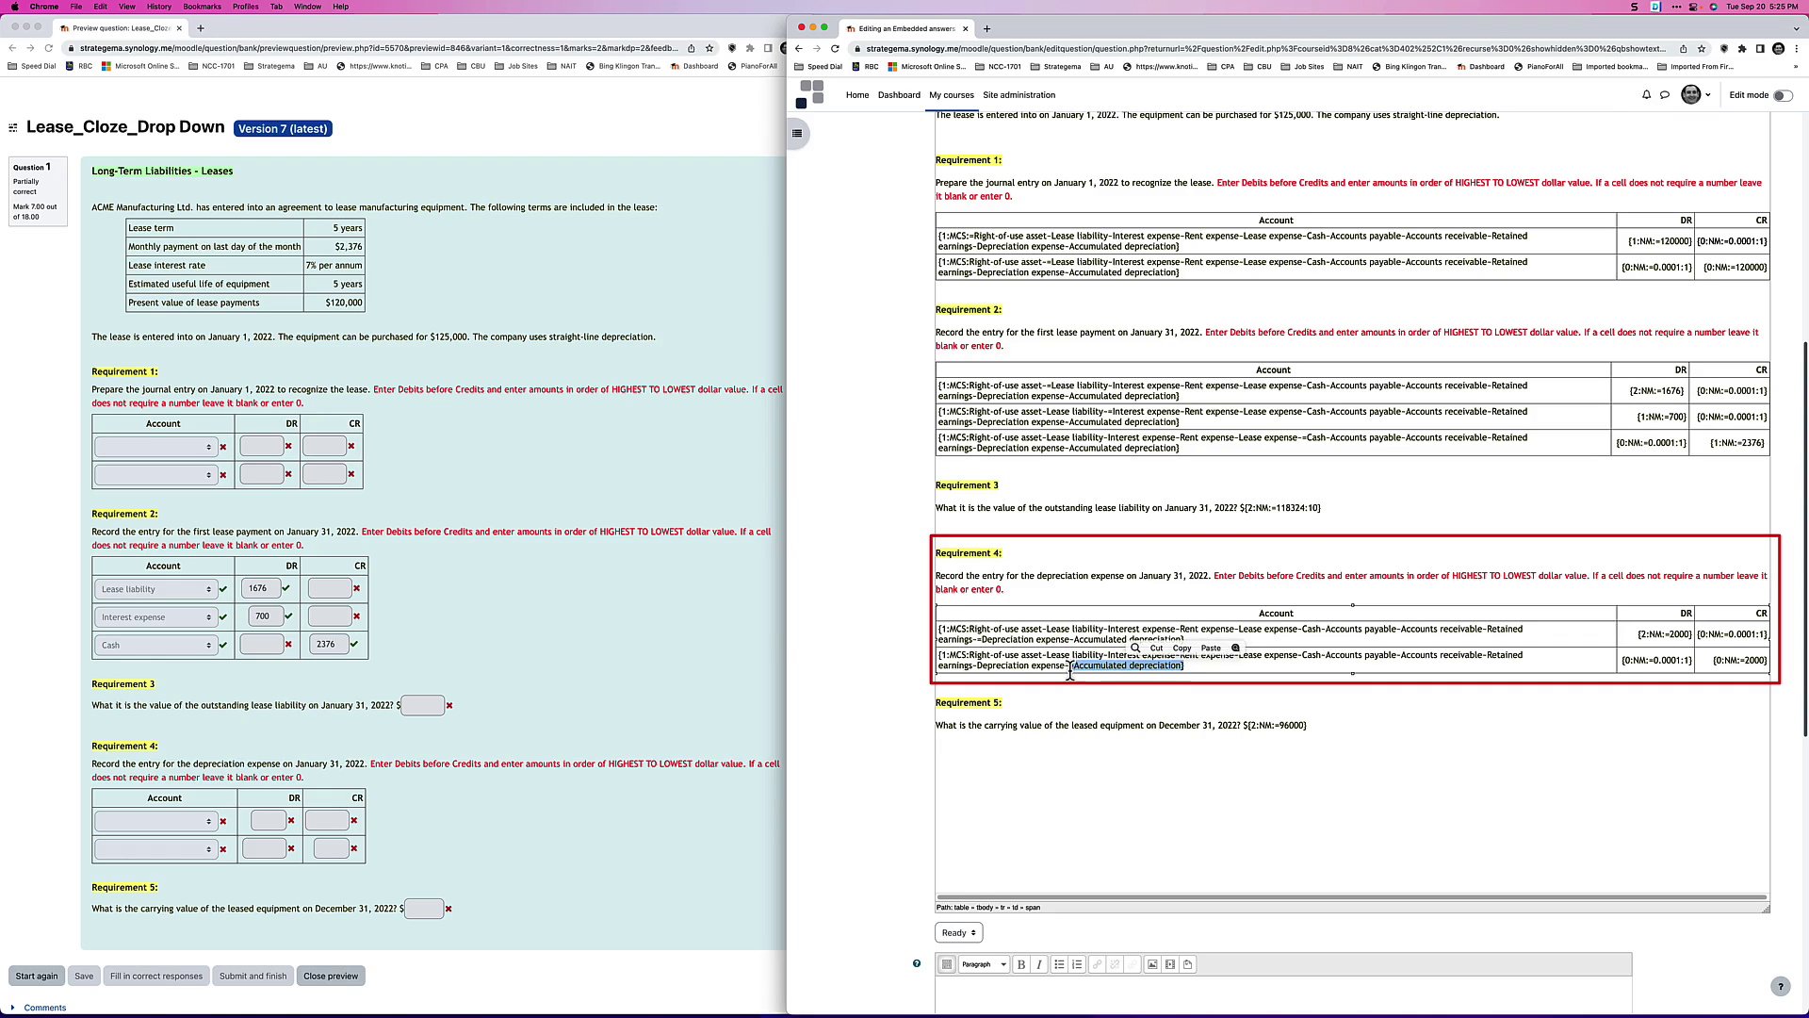
click(1644, 634)
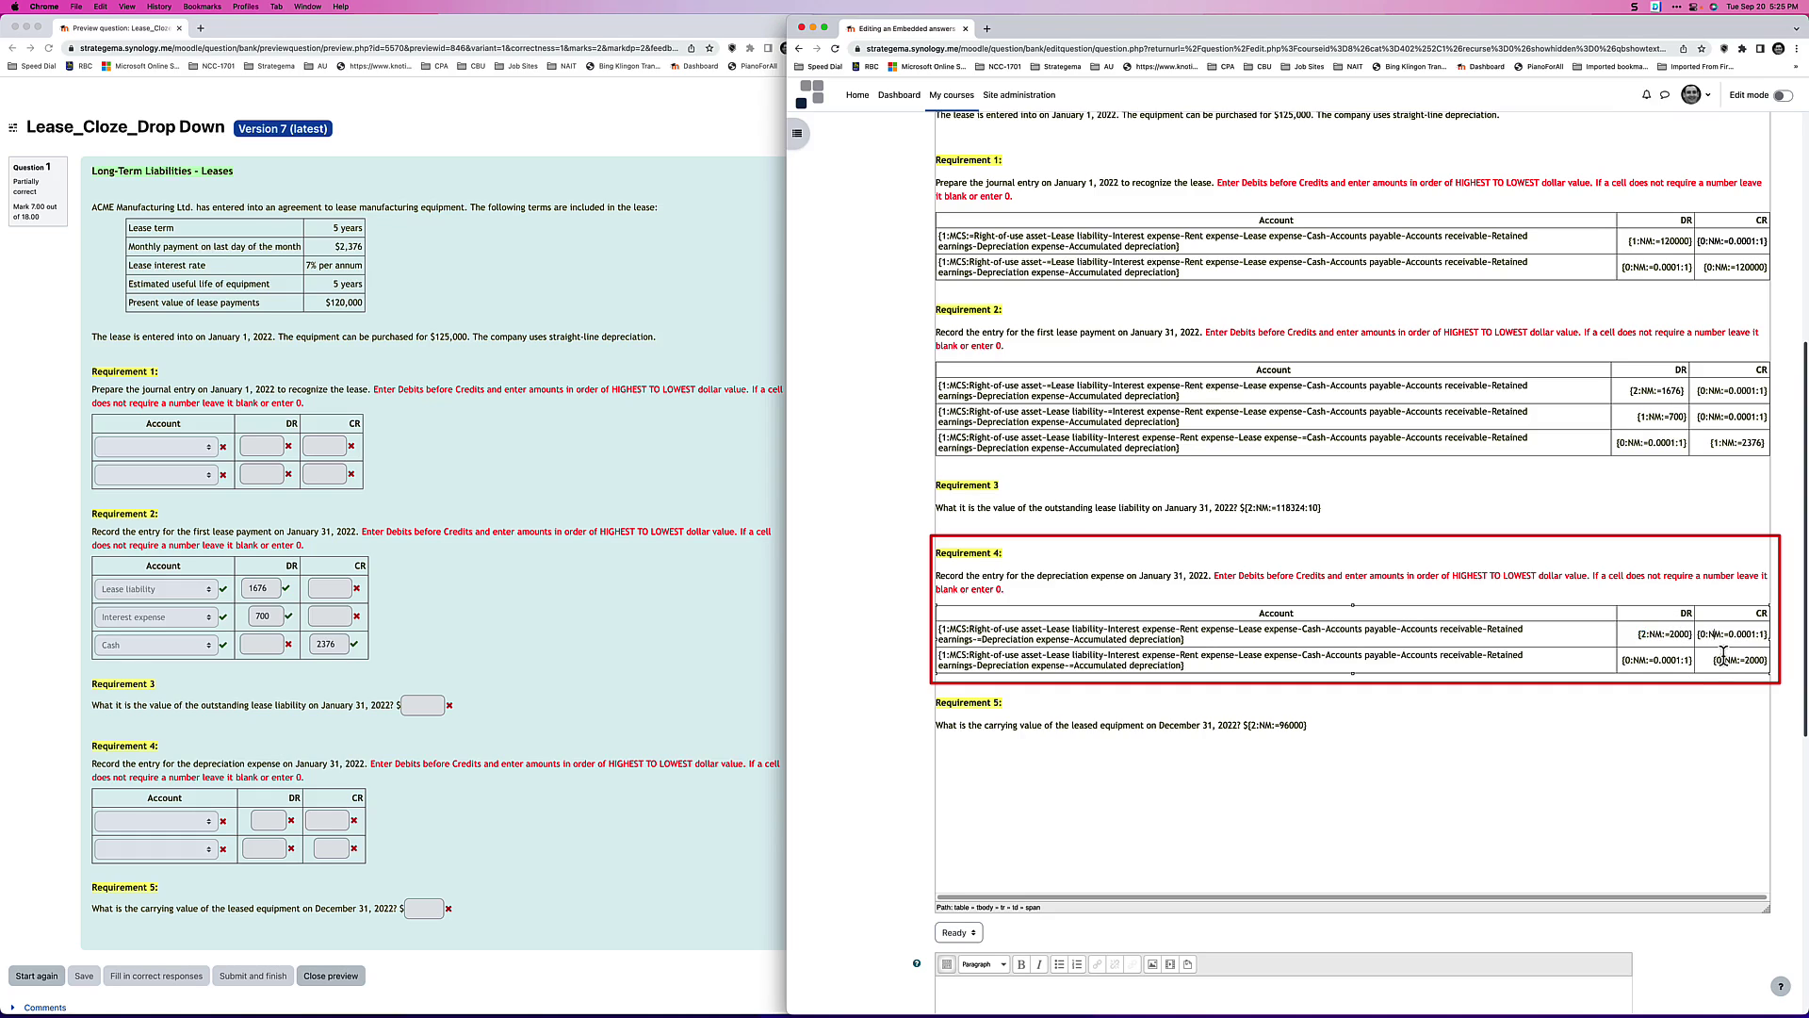
drag(1715, 664, 1764, 663)
click(1760, 664)
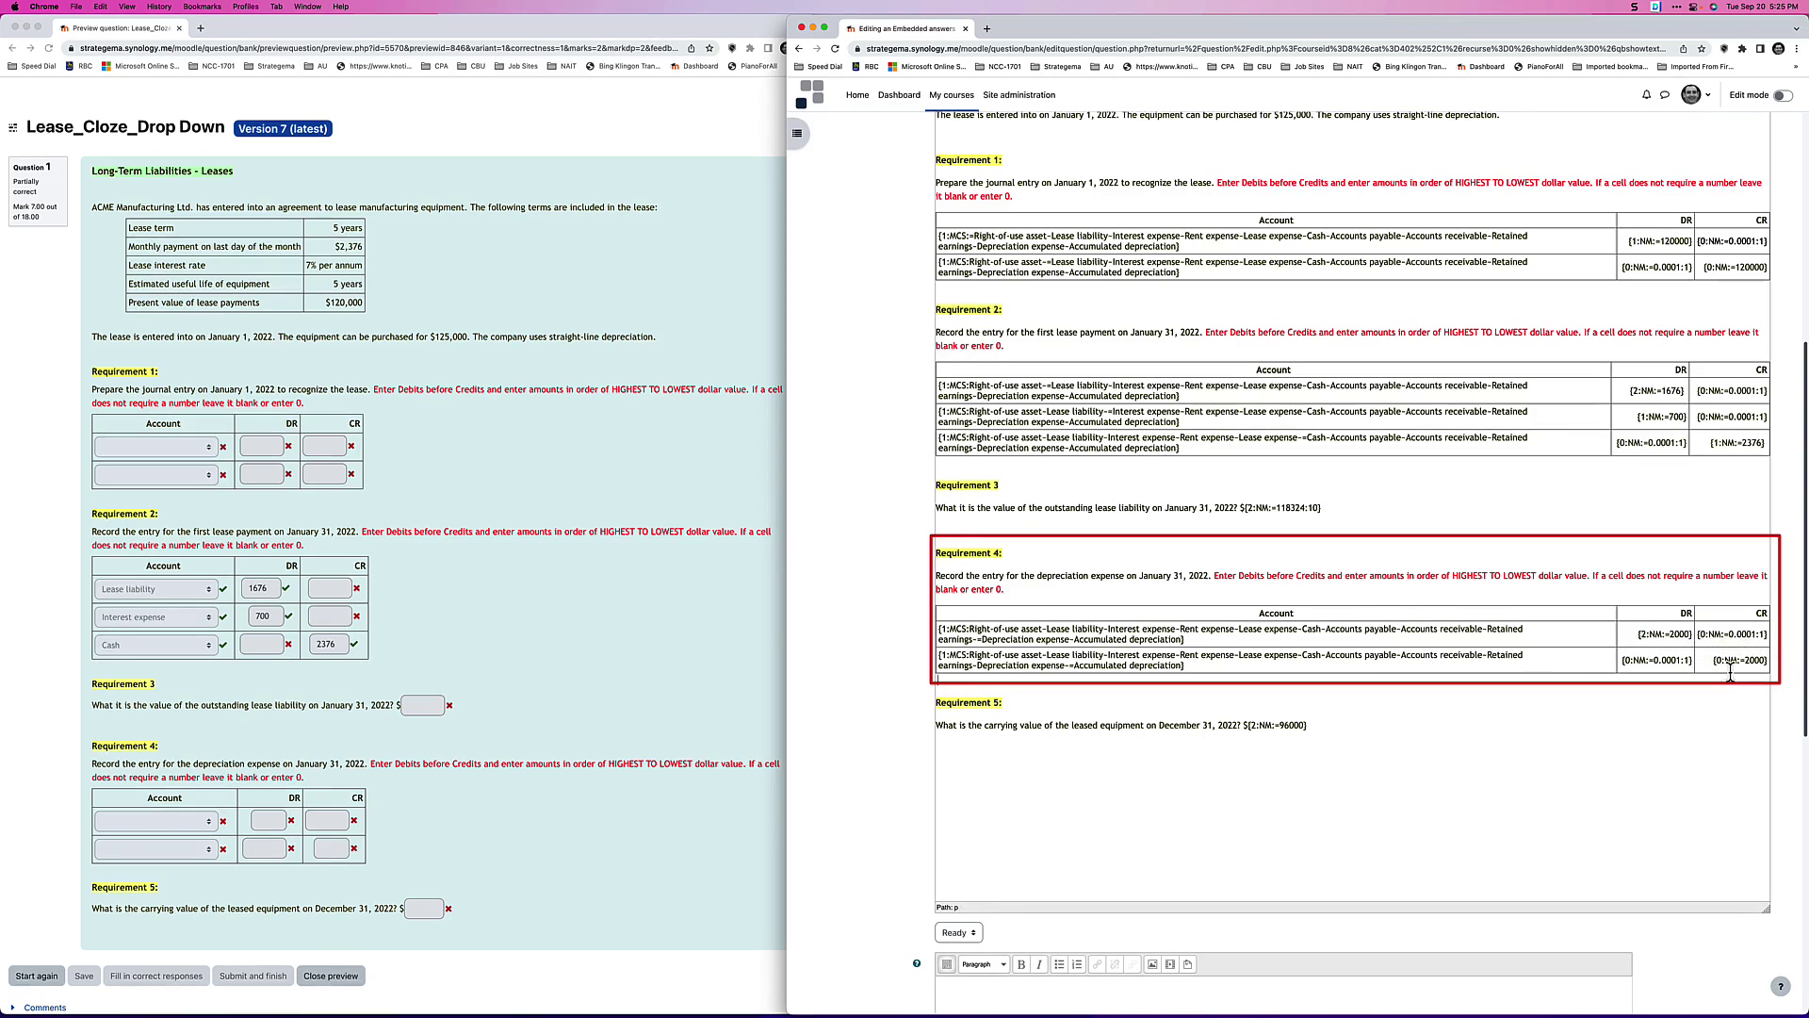
double_click(1644, 634)
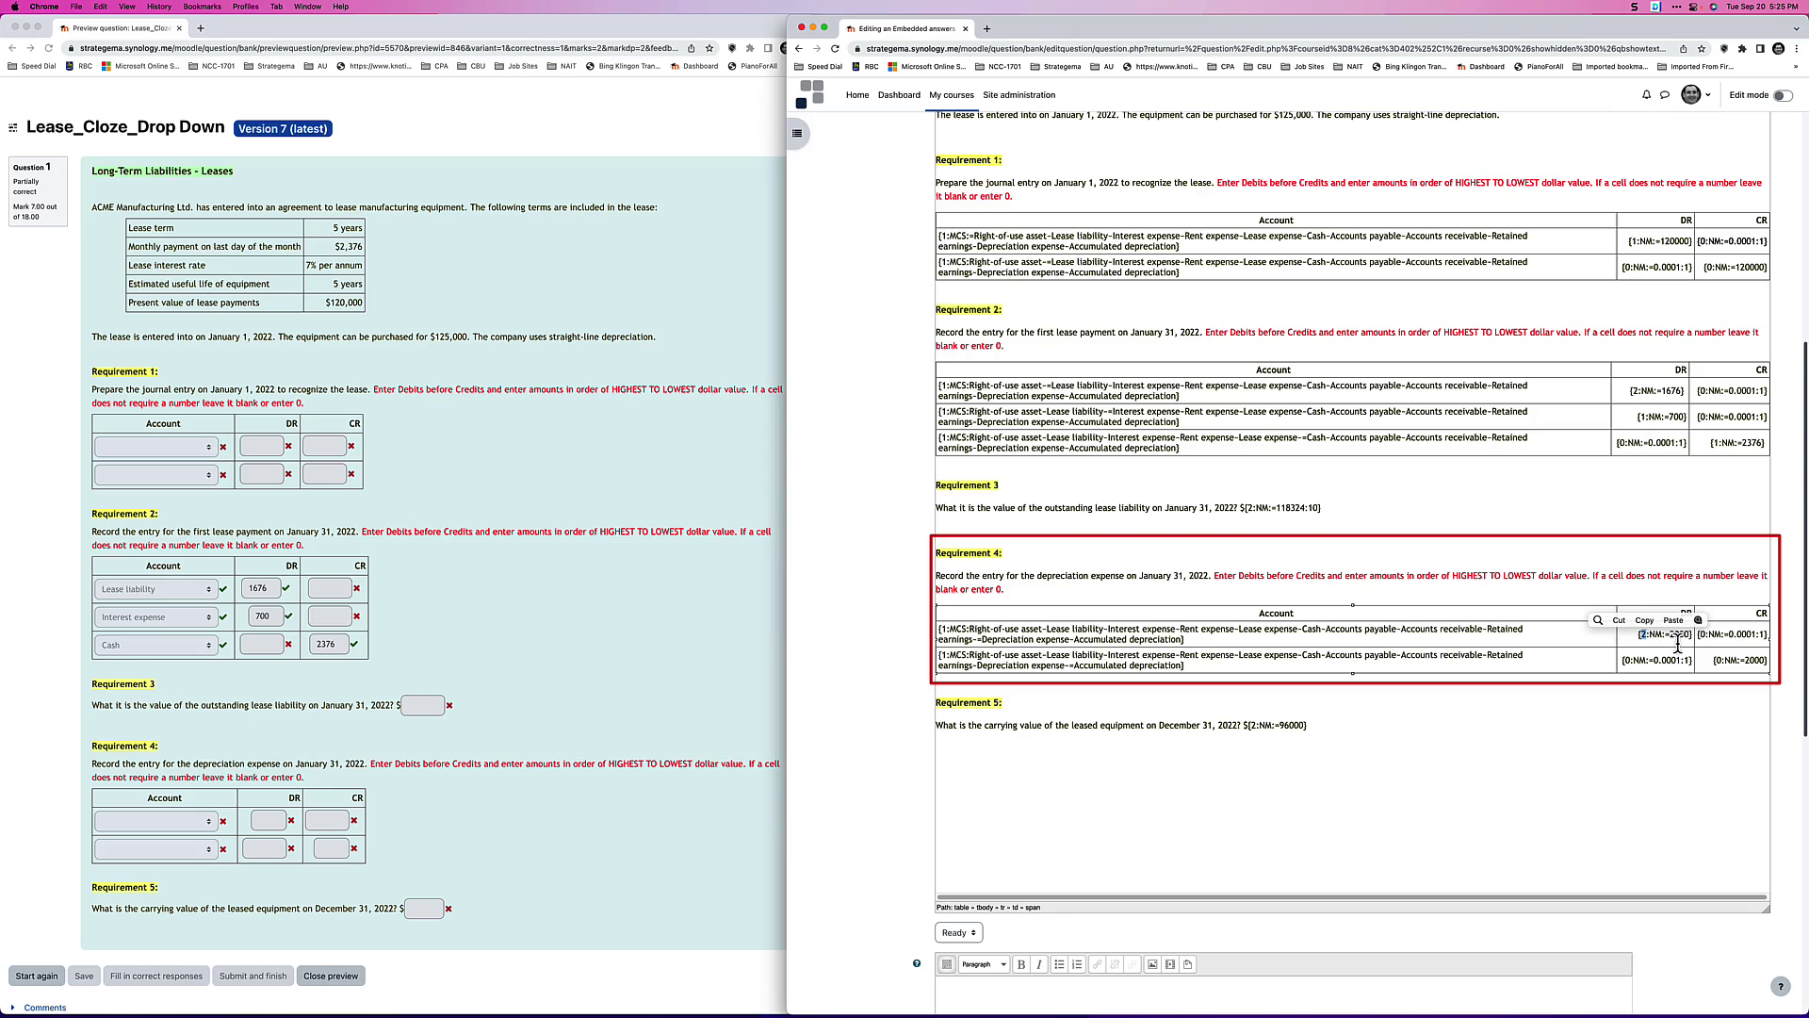
click(1721, 662)
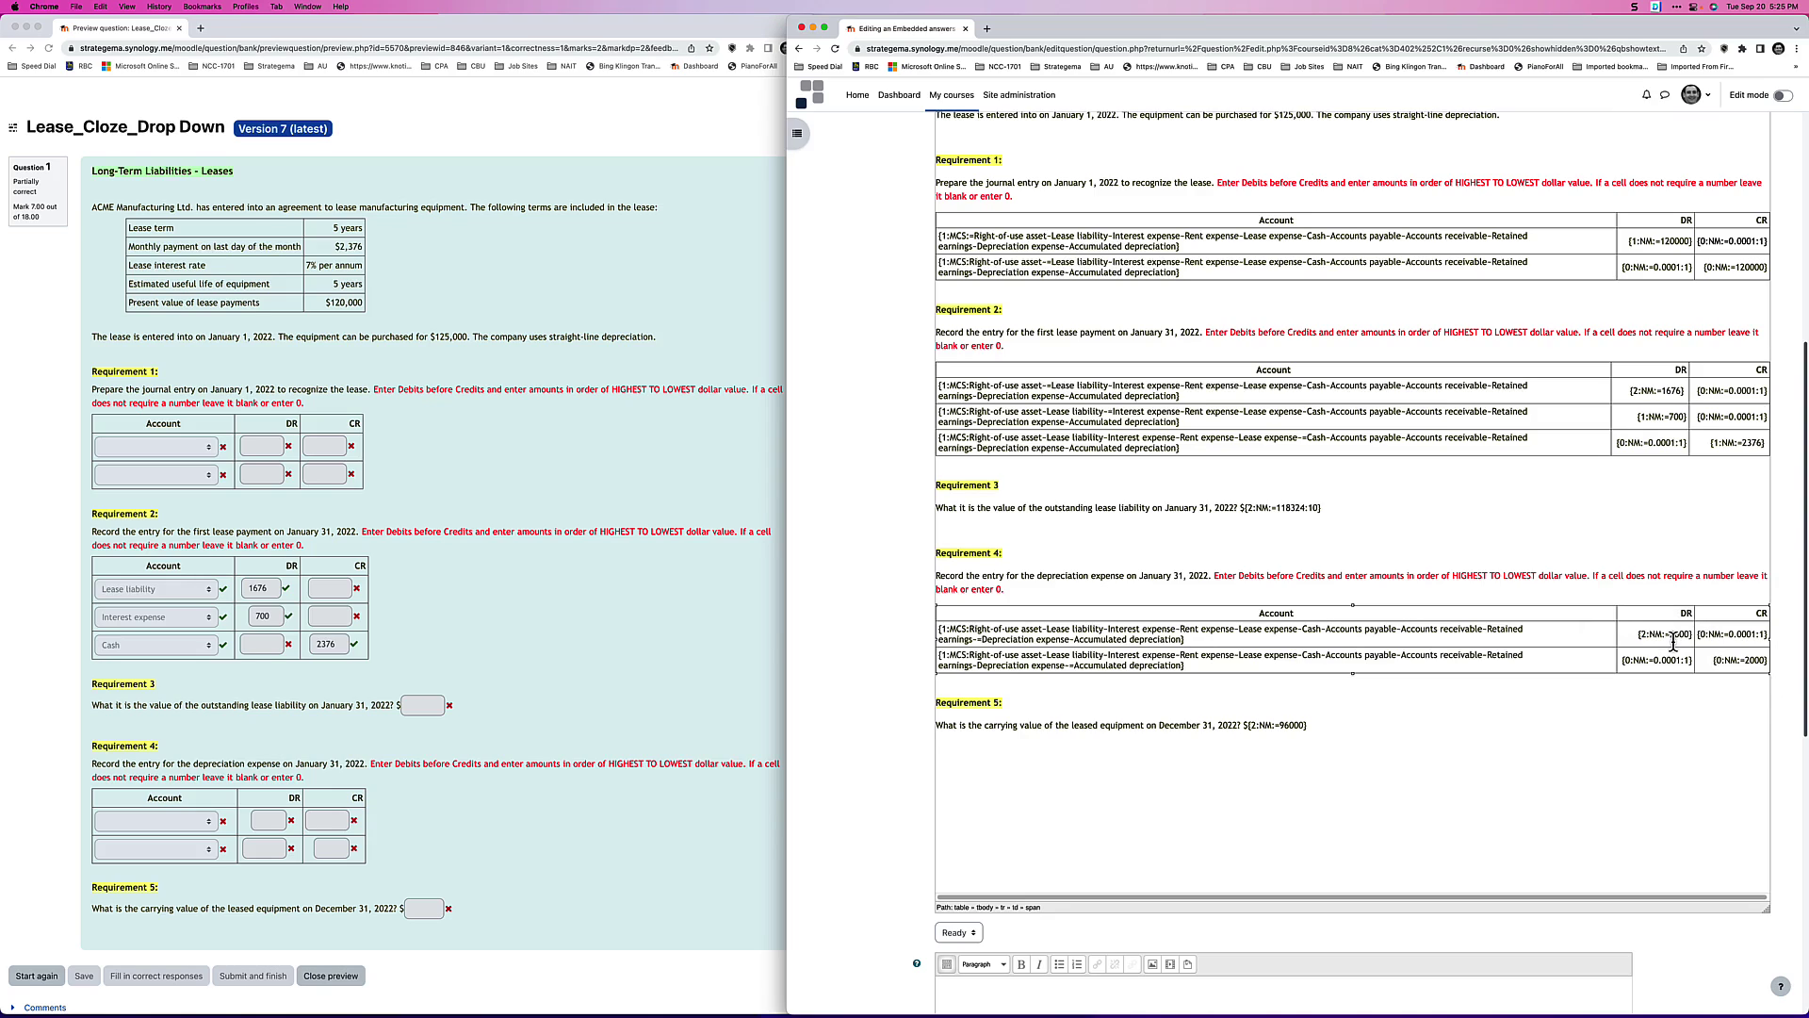
scroll(1295, 650, up, 3)
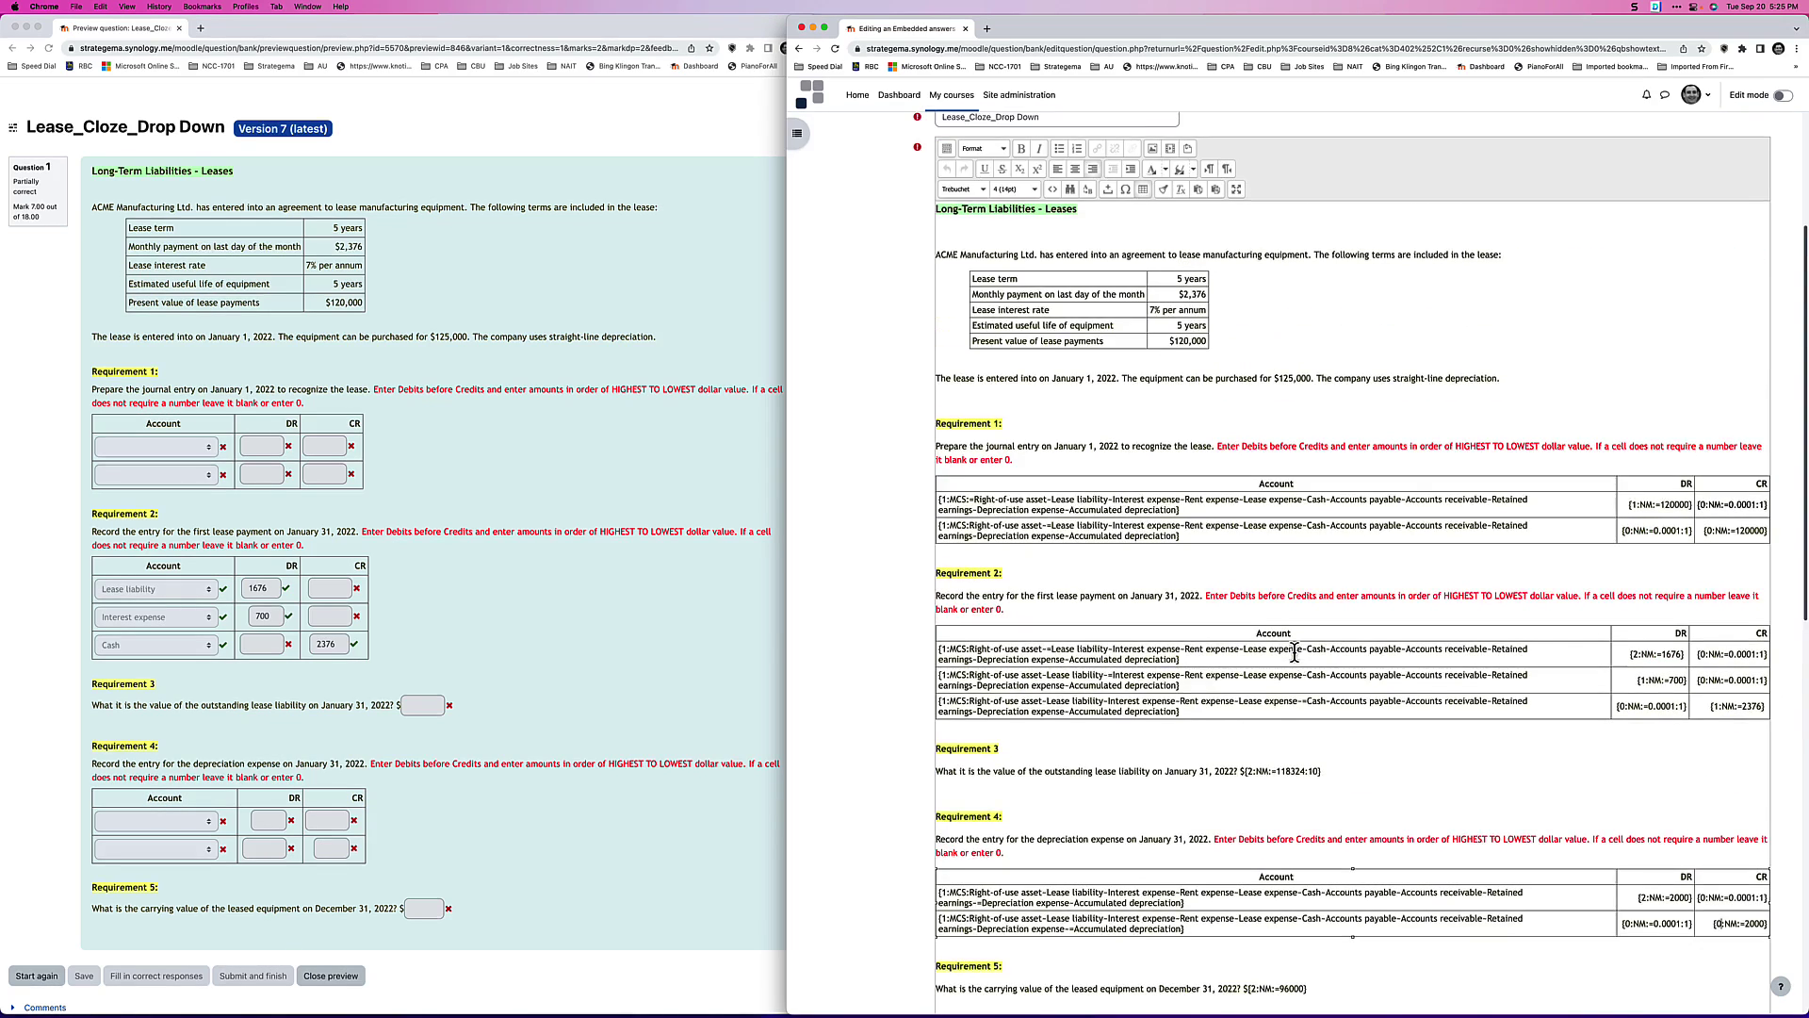
scroll(1295, 652, up, 2)
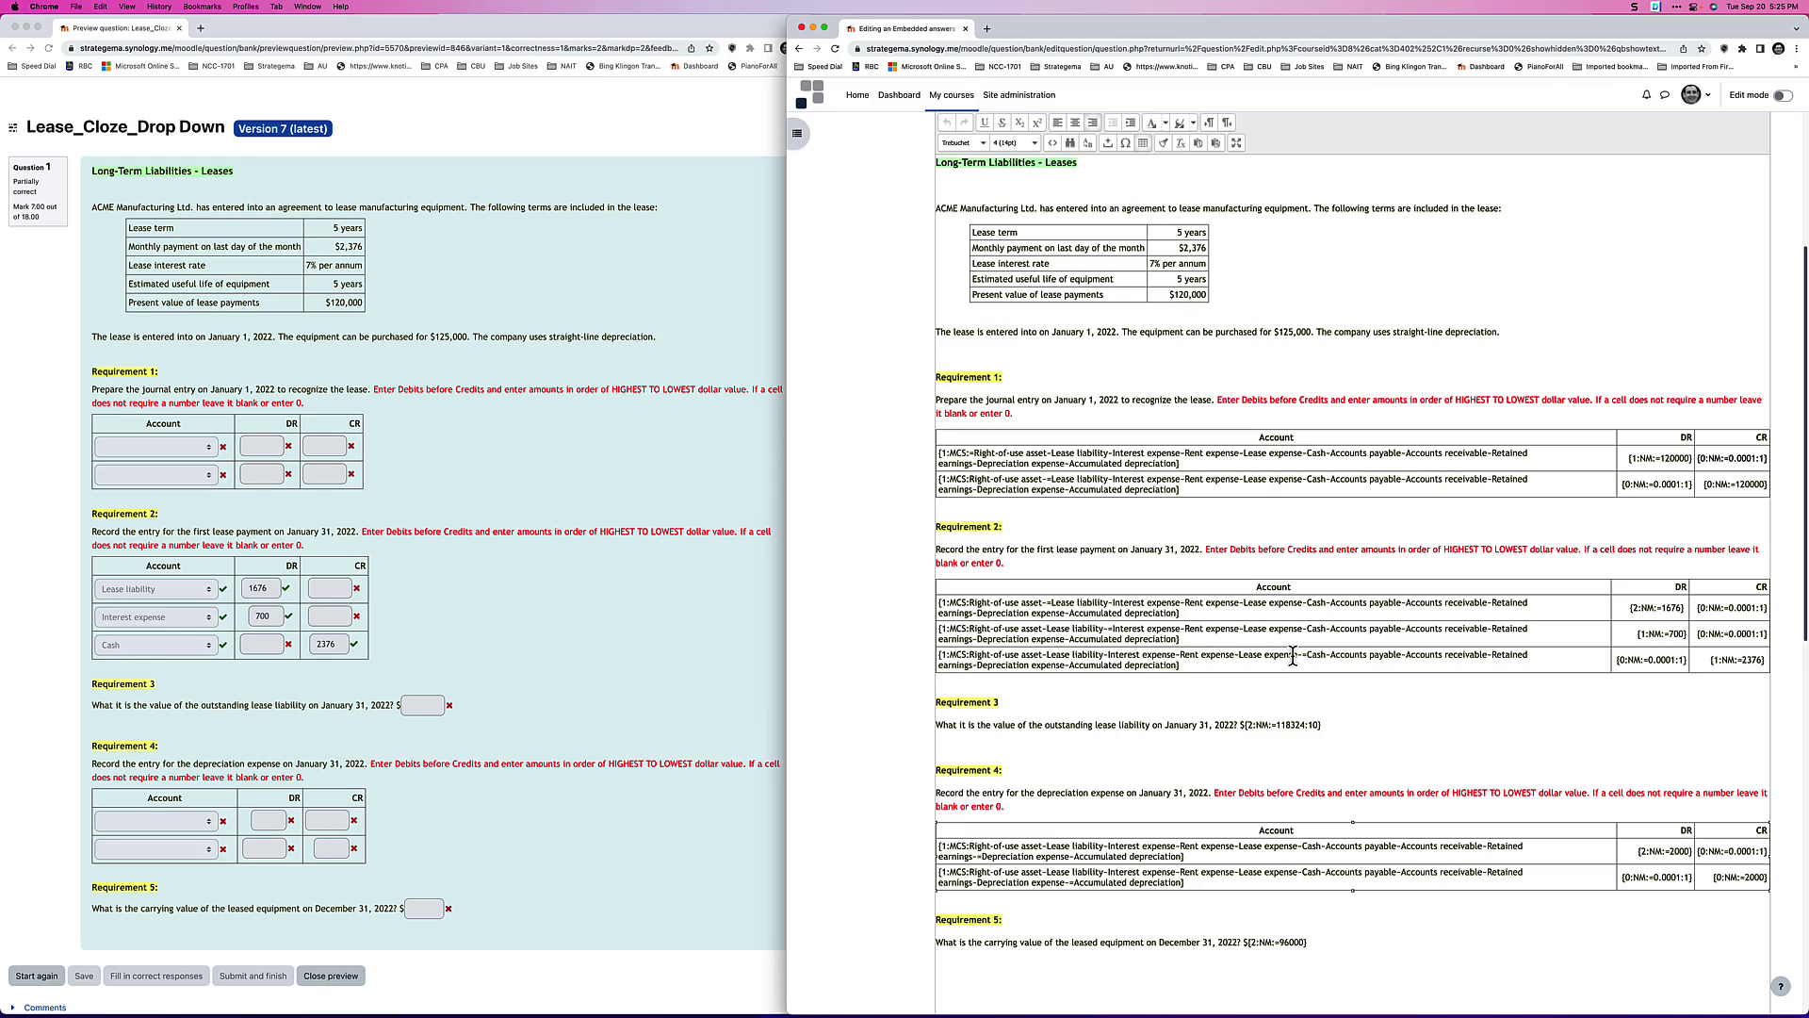
scroll(1293, 658, up, 1)
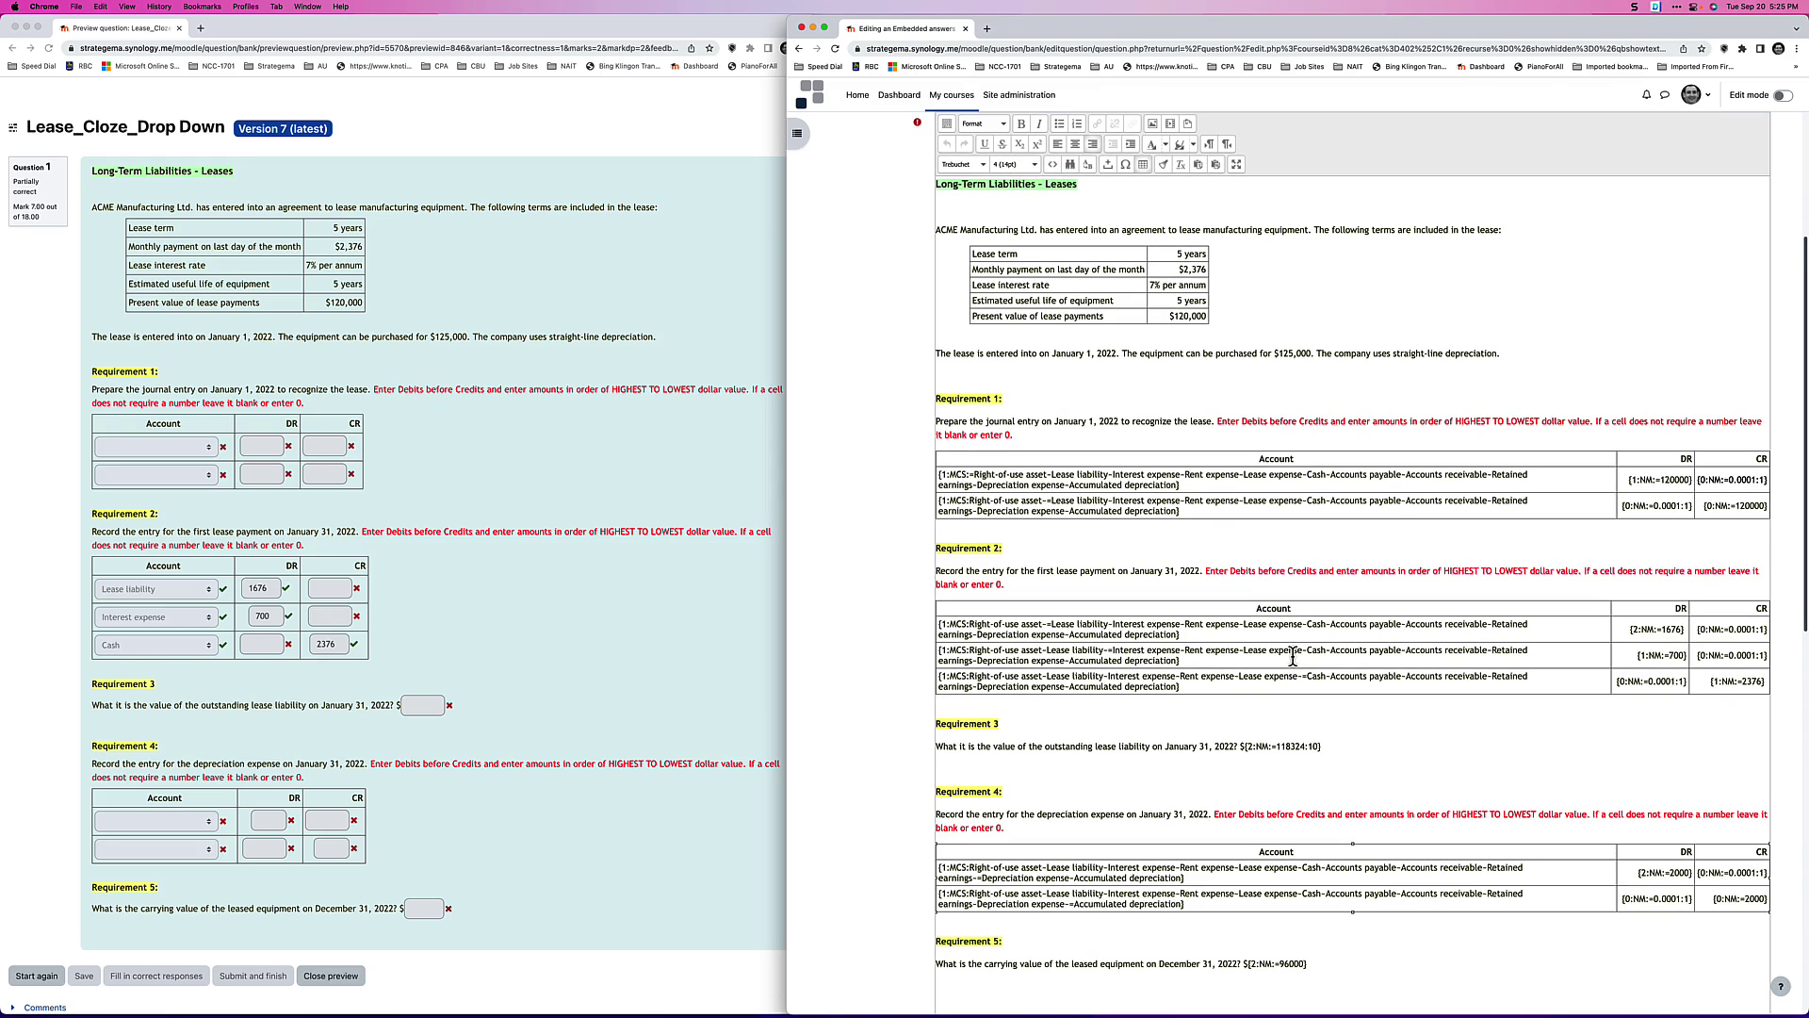